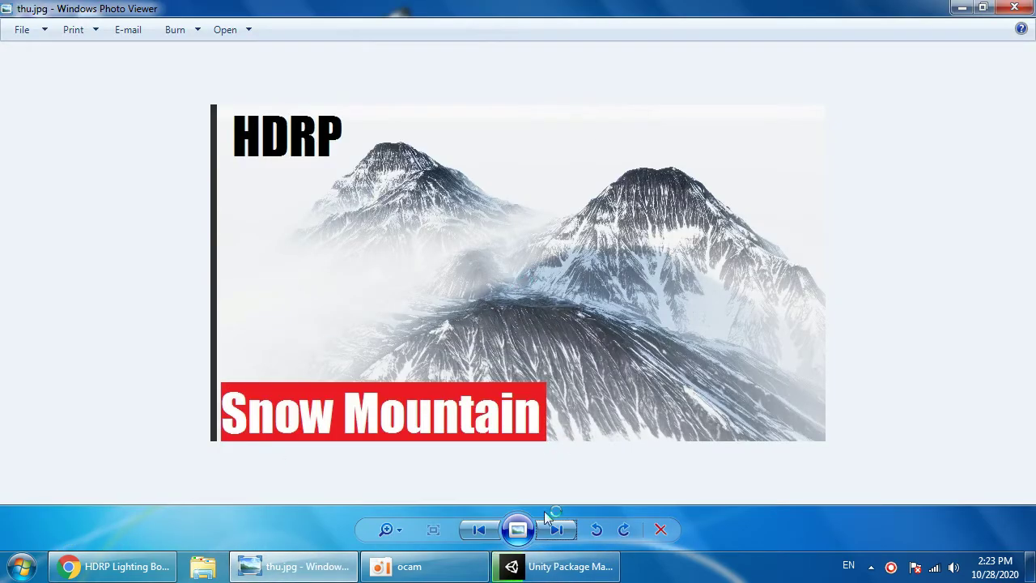
Step: Look through the snow mountain pictures in the photo viewer
{"action": "left_click", "coordinate": [557, 530]}
{"action": "left_click", "coordinate": [485, 530]}
{"action": "left_click", "coordinate": [484, 530]}
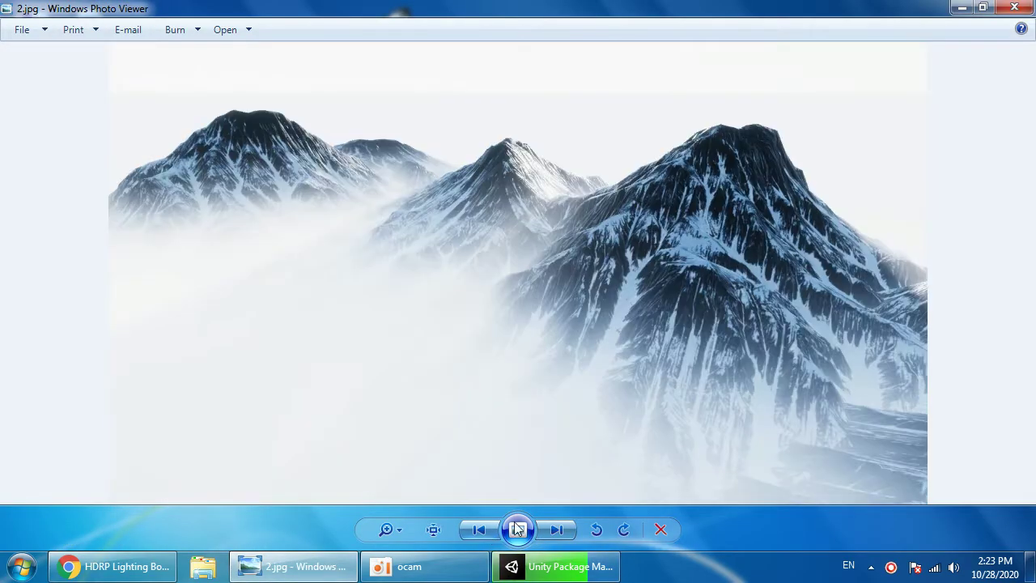
{"action": "left_click", "coordinate": [551, 528]}
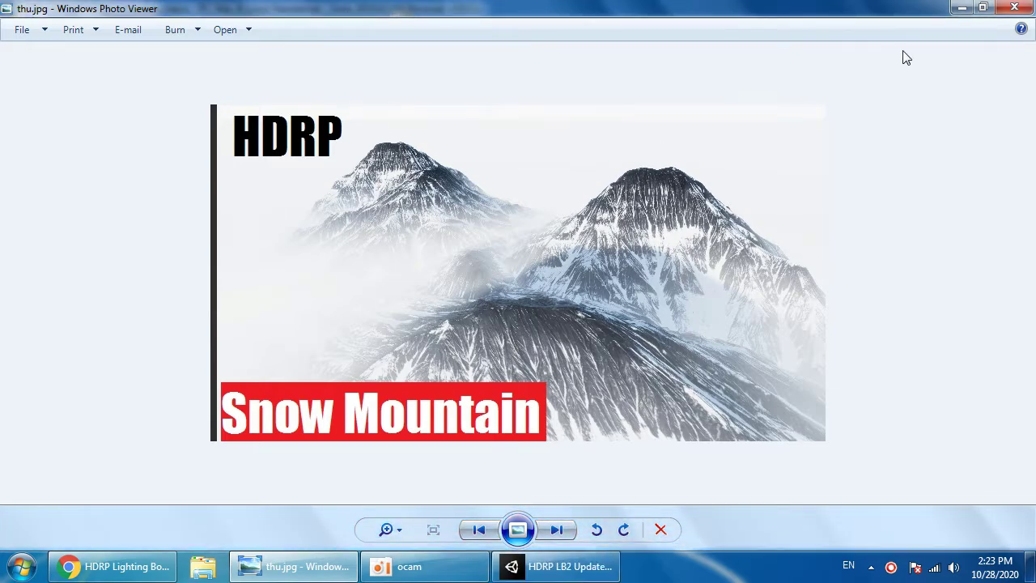
Step: Switch to the Unity project, close the HD Render Pipeline Wizard and show the mountains in the Scene view
{"action": "left_click", "coordinate": [958, 8]}
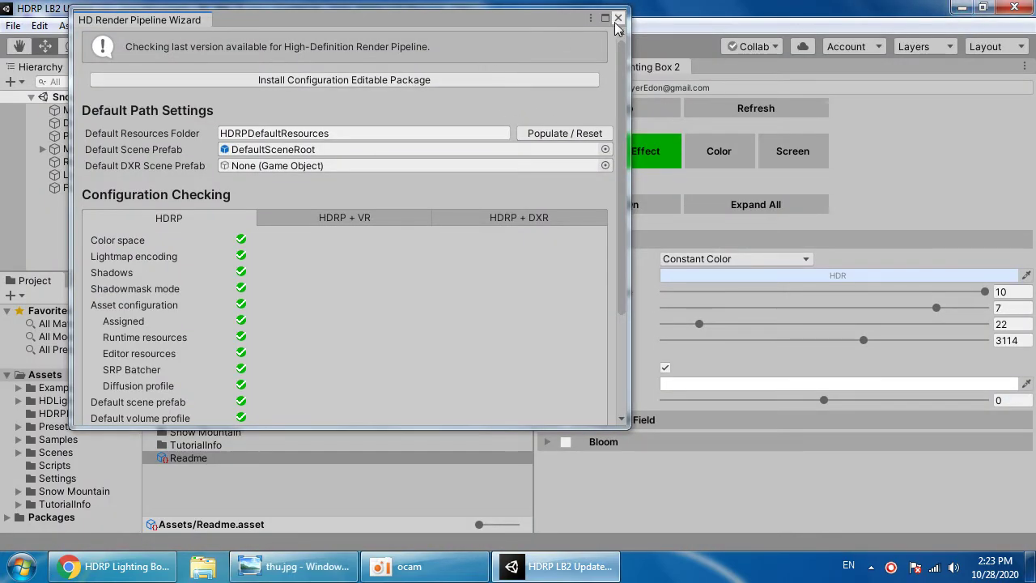
{"action": "left_click", "coordinate": [613, 10]}
{"action": "left_click", "coordinate": [292, 67]}
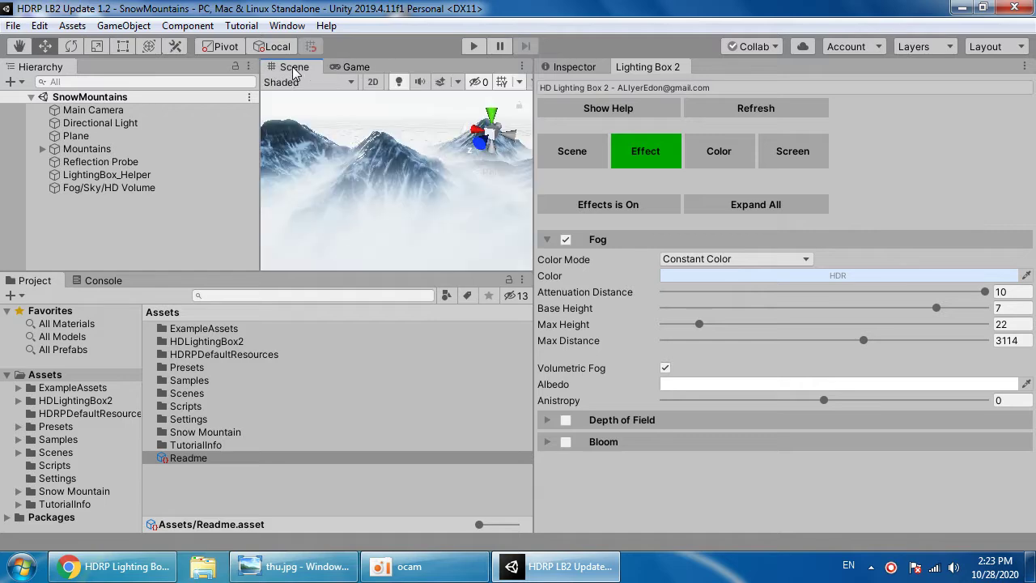
{"action": "right_click_drag", "start_coordinate": [340, 183], "coordinate": [367, 162]}
Step: Open the Asset Store and close the Lighting Box 2 window
{"action": "left_click", "coordinate": [288, 25]}
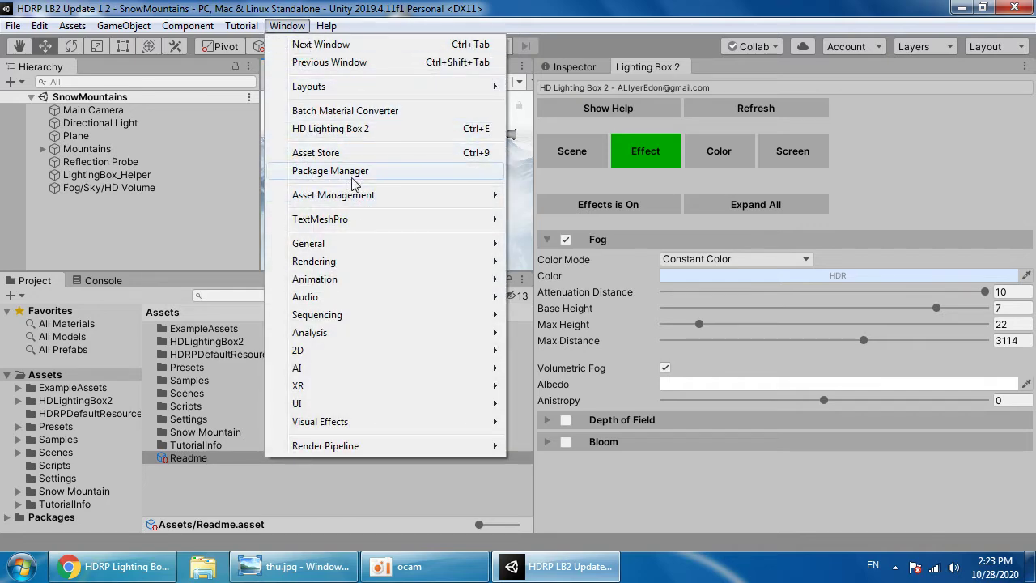
{"action": "left_click", "coordinate": [324, 153]}
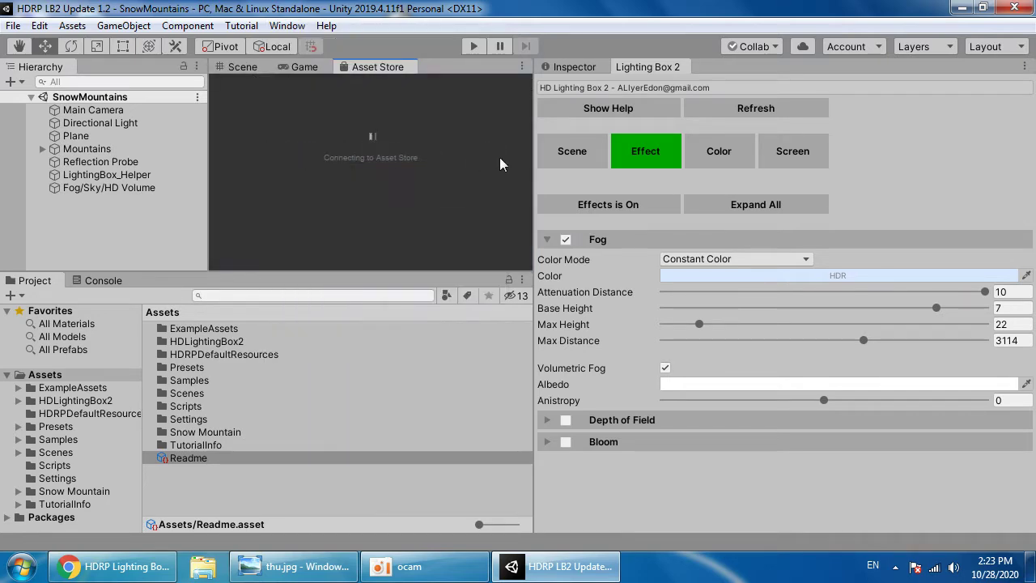
{"action": "right_click", "coordinate": [639, 71]}
{"action": "left_click", "coordinate": [688, 92]}
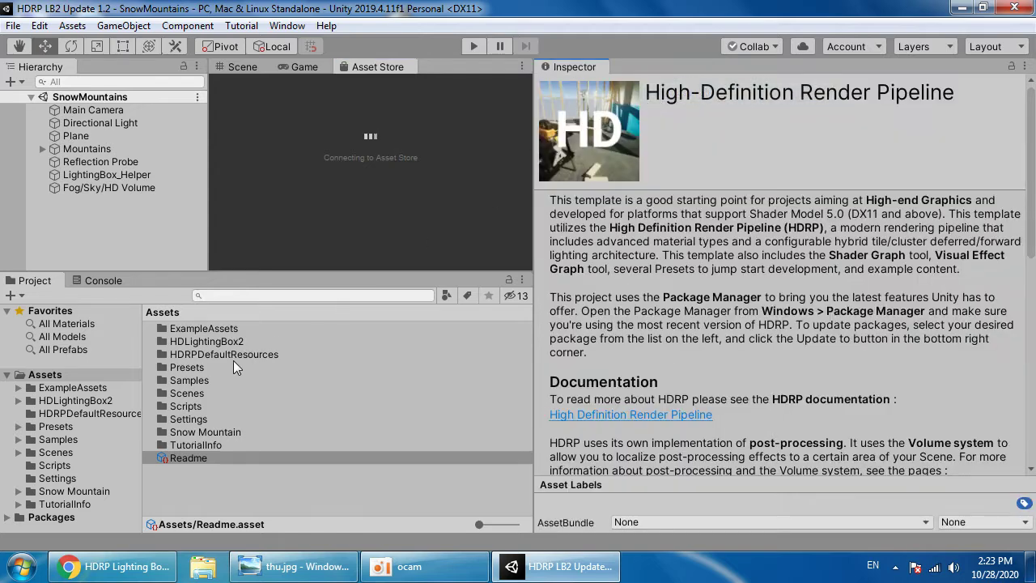
Step: Delete the HDLightingBox2 folder from the project's assets
{"action": "left_click", "coordinate": [112, 401]}
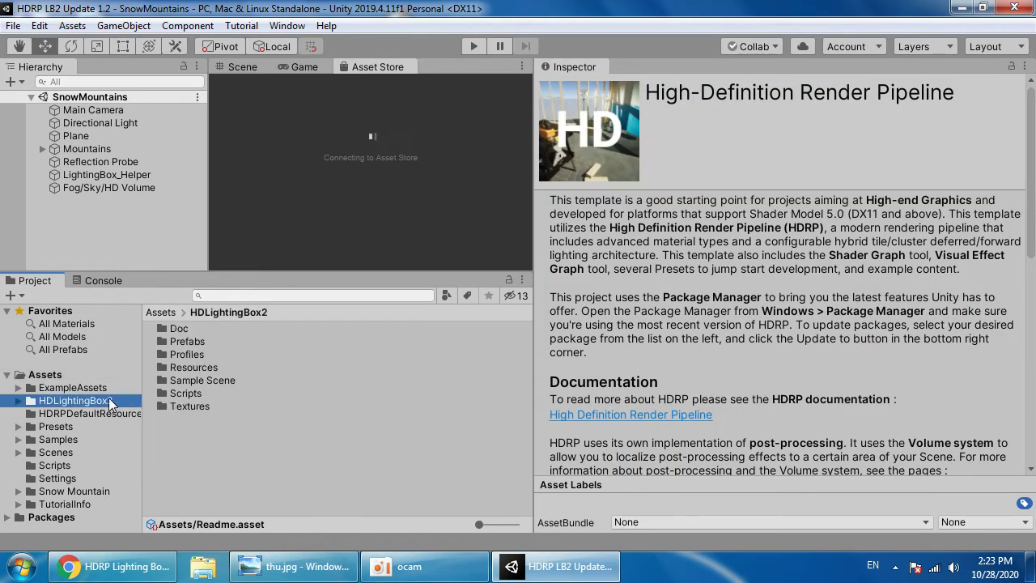
{"action": "key", "text": "Delete"}
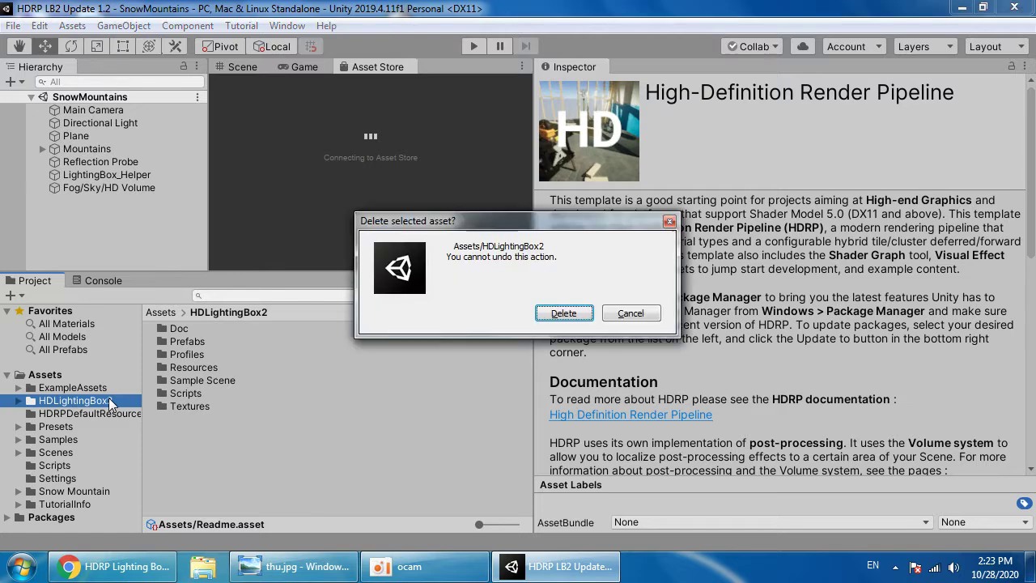
{"action": "key", "text": "Return"}
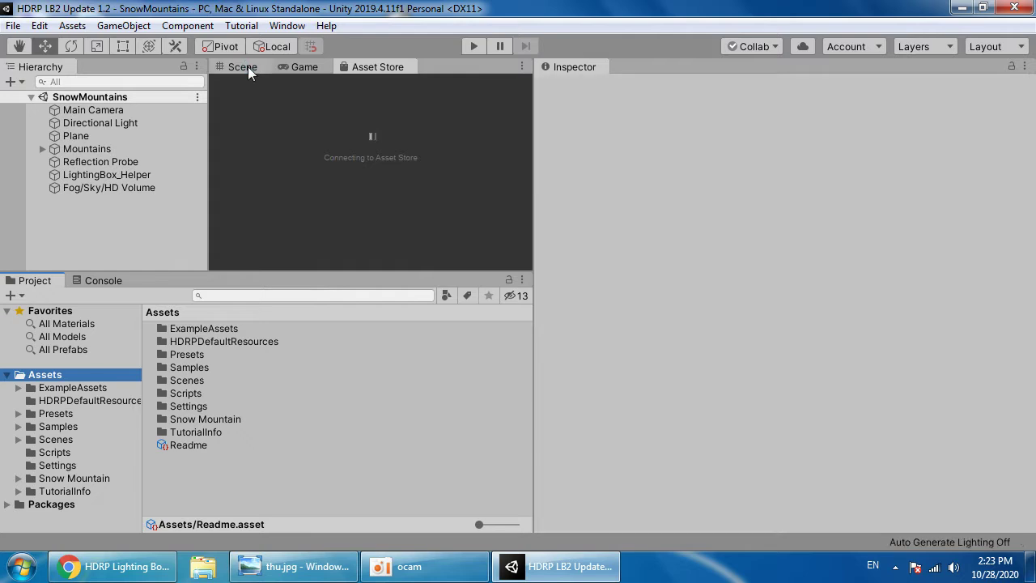
Step: Examine the foggy mountains in the Scene view and inspect the Fog/Sky/HD Volume and LightingBox_Helper objects
{"action": "left_click", "coordinate": [243, 66]}
{"action": "scroll", "coordinate": [332, 219], "scroll_direction": "down", "scroll_amount": 3}
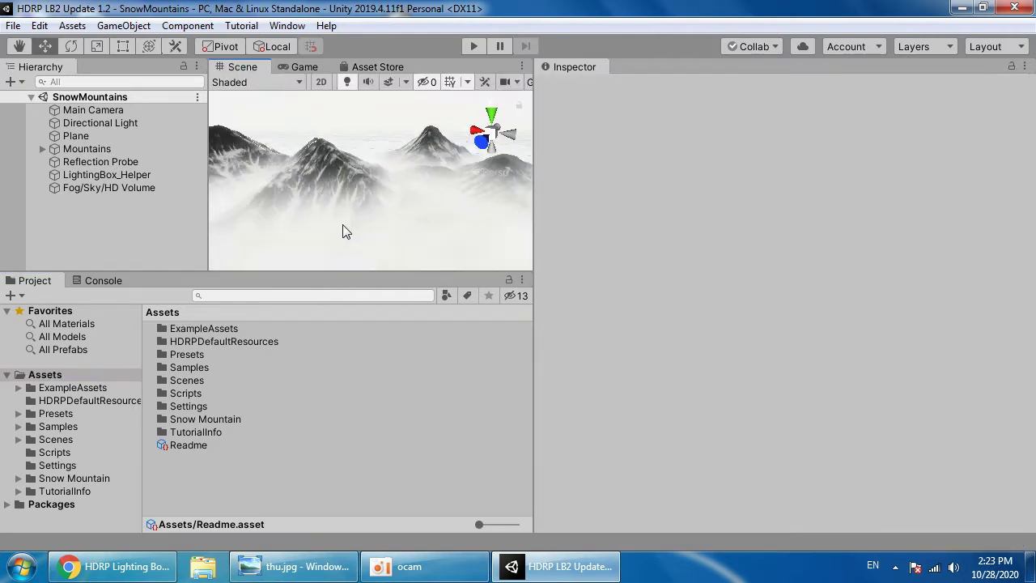
{"action": "scroll", "coordinate": [344, 220], "scroll_direction": "up", "scroll_amount": 2}
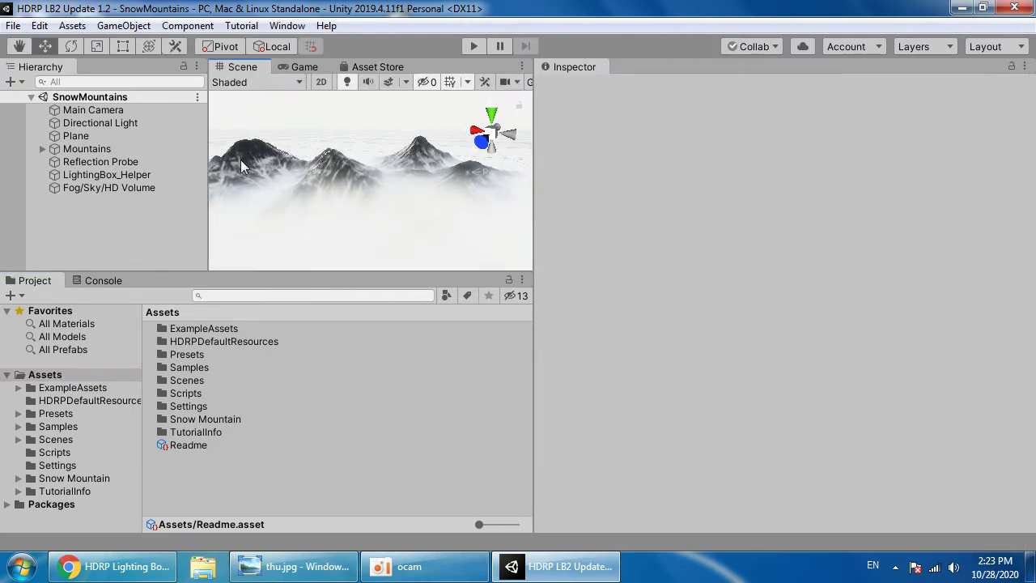
{"action": "left_click", "coordinate": [168, 188]}
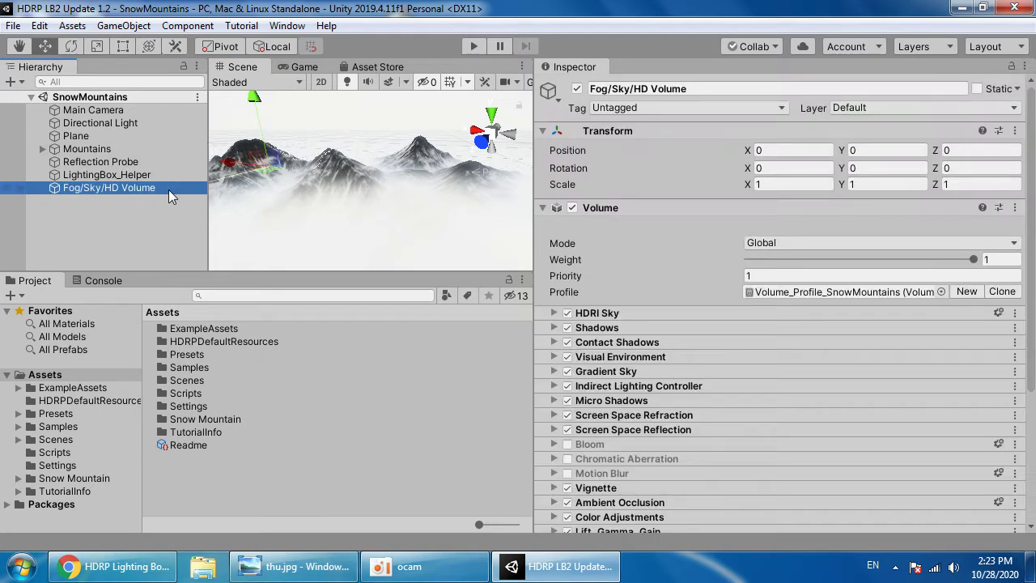
{"action": "left_click", "coordinate": [163, 175]}
{"action": "left_click", "coordinate": [154, 237]}
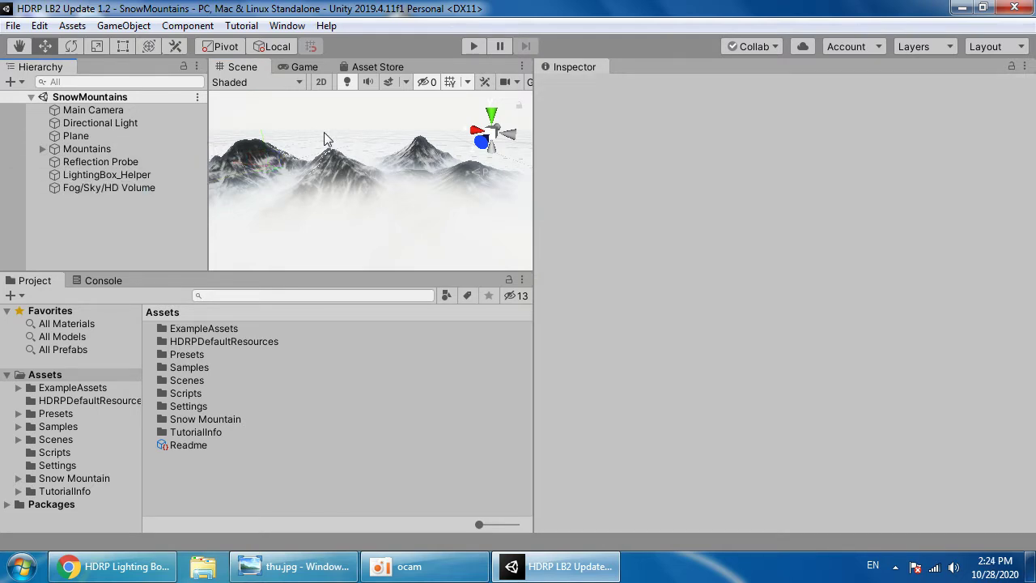
Step: Maximize the Asset Store and search it for "universal"
{"action": "left_click", "coordinate": [356, 66]}
{"action": "right_click", "coordinate": [363, 65]}
{"action": "left_click", "coordinate": [381, 97]}
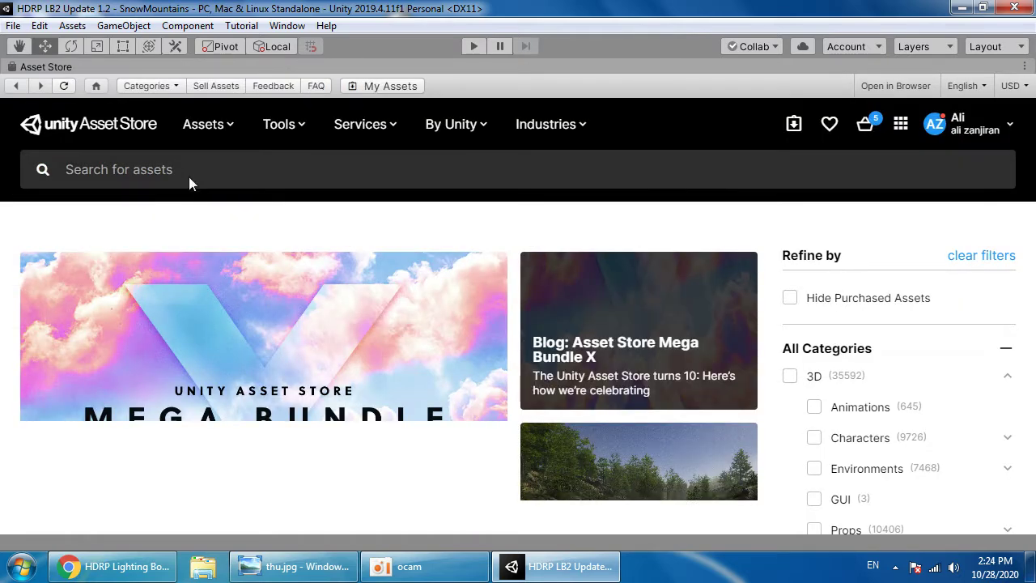
{"action": "left_click", "coordinate": [189, 177]}
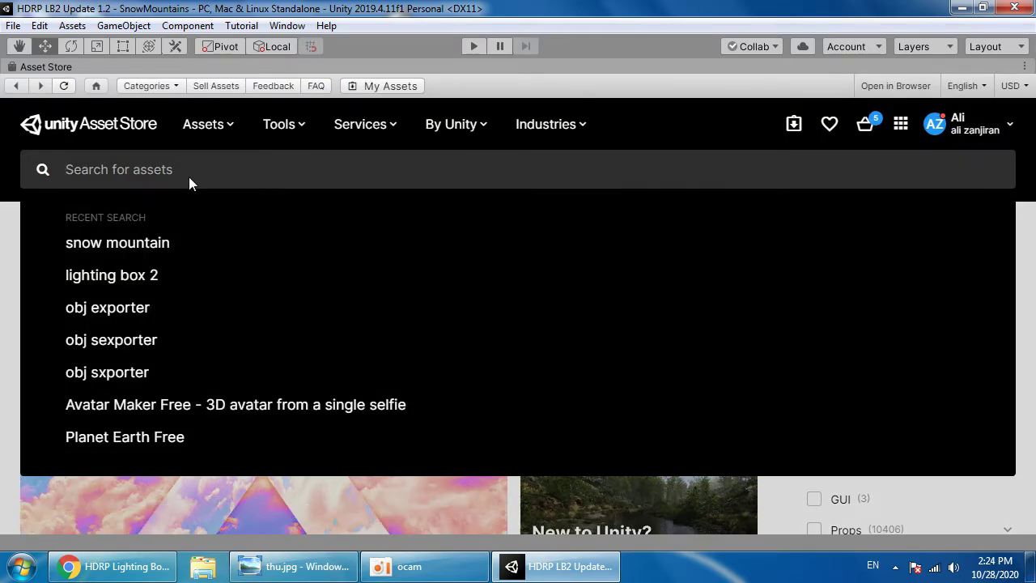
{"action": "type", "text": "universal"}
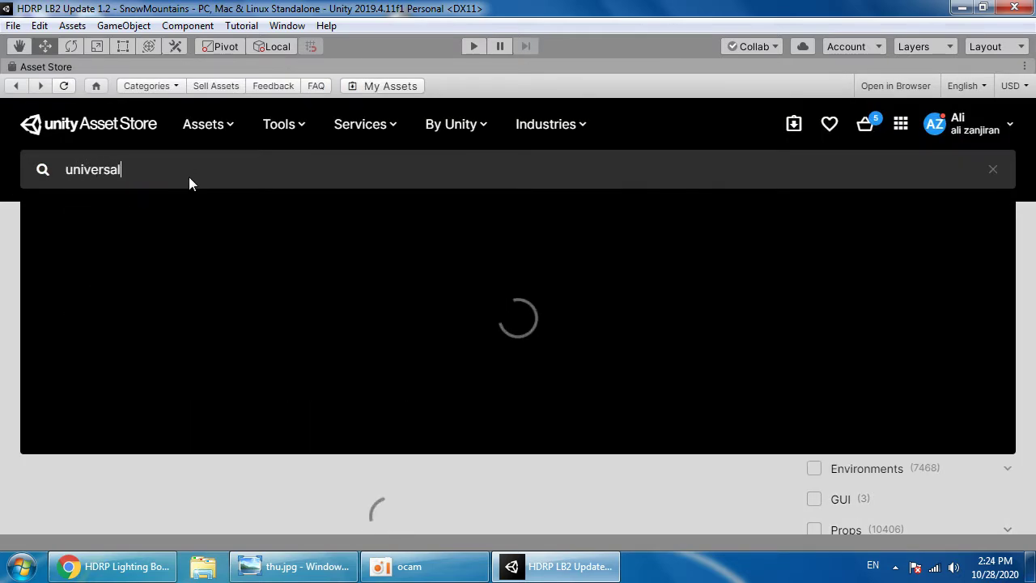
{"action": "key", "text": "Return"}
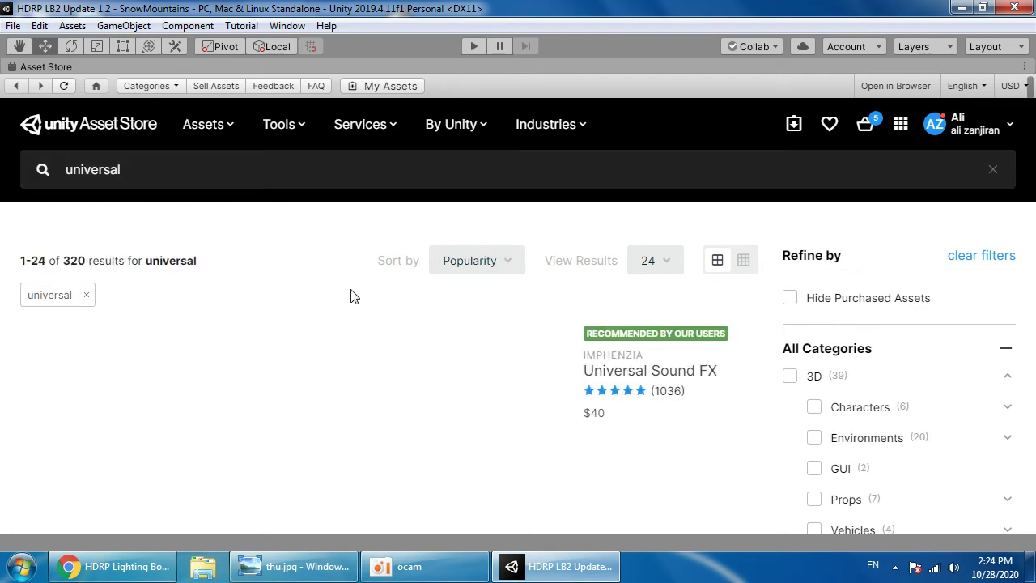
Step: Find the free Universal Lighting Box 2 asset among the search results and open its quick look
{"action": "scroll", "coordinate": [353, 346], "scroll_direction": "down", "scroll_amount": 8}
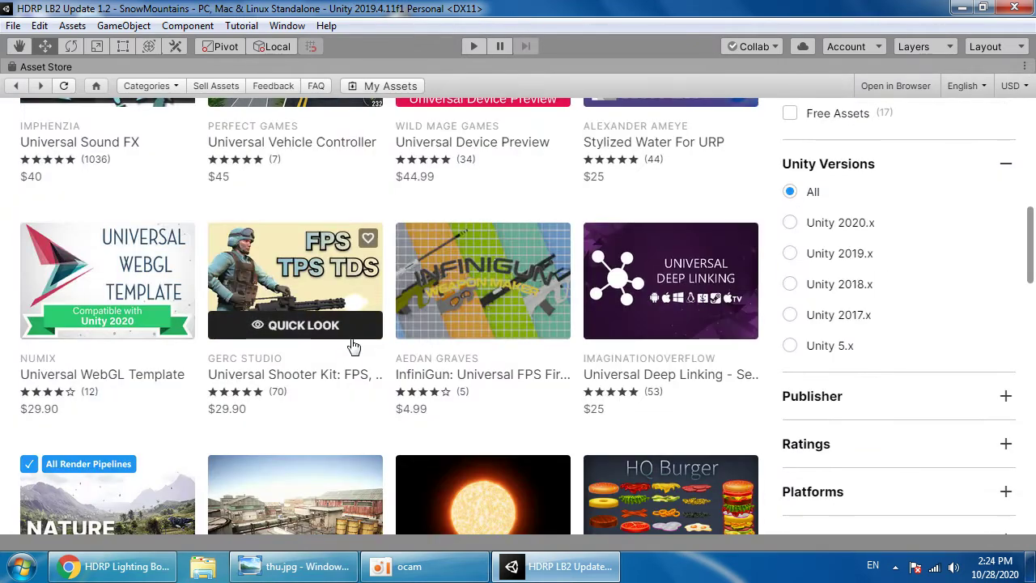
{"action": "scroll", "coordinate": [354, 346], "scroll_direction": "up", "scroll_amount": 4}
{"action": "scroll", "coordinate": [354, 346], "scroll_direction": "down", "scroll_amount": 6}
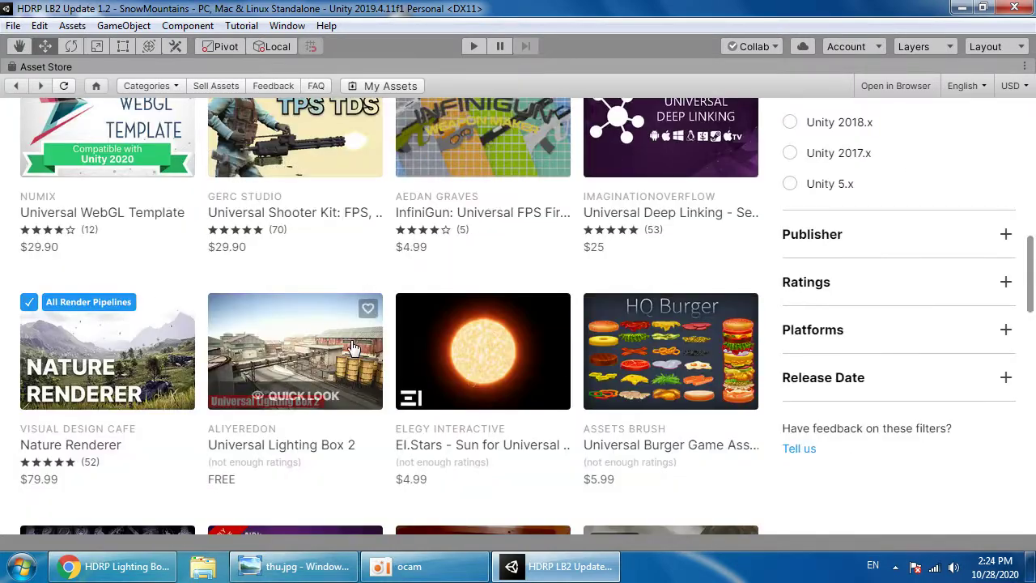
{"action": "scroll", "coordinate": [354, 346], "scroll_direction": "down", "scroll_amount": 3}
{"action": "scroll", "coordinate": [300, 299], "scroll_direction": "up", "scroll_amount": 2}
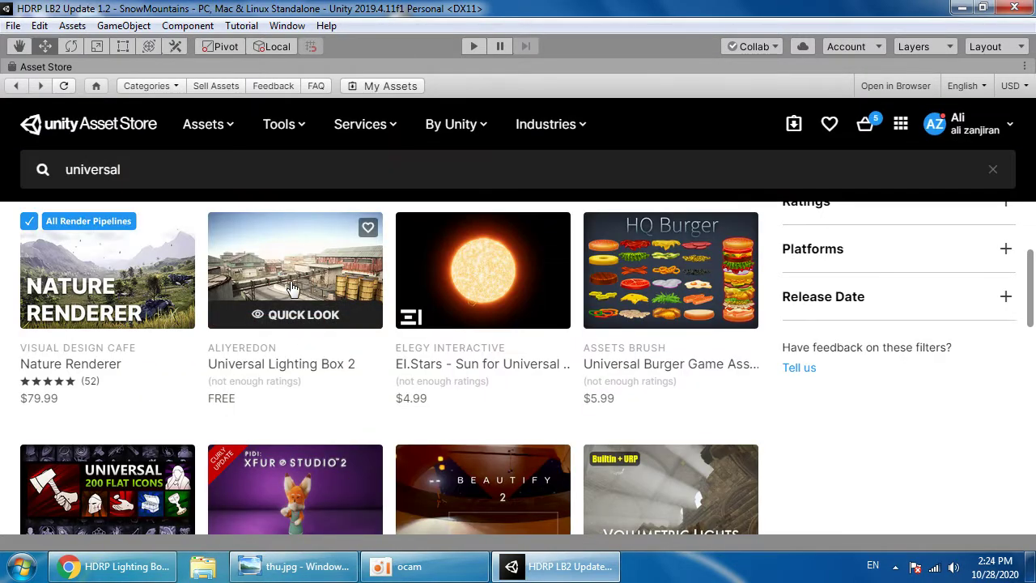
{"action": "scroll", "coordinate": [292, 289], "scroll_direction": "up", "scroll_amount": 1}
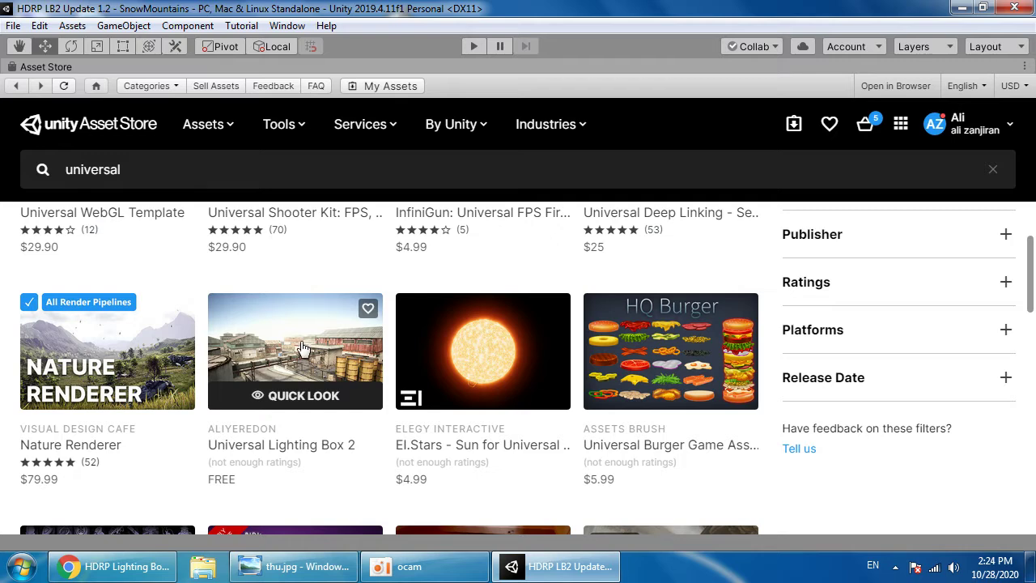
{"action": "left_click", "coordinate": [298, 397]}
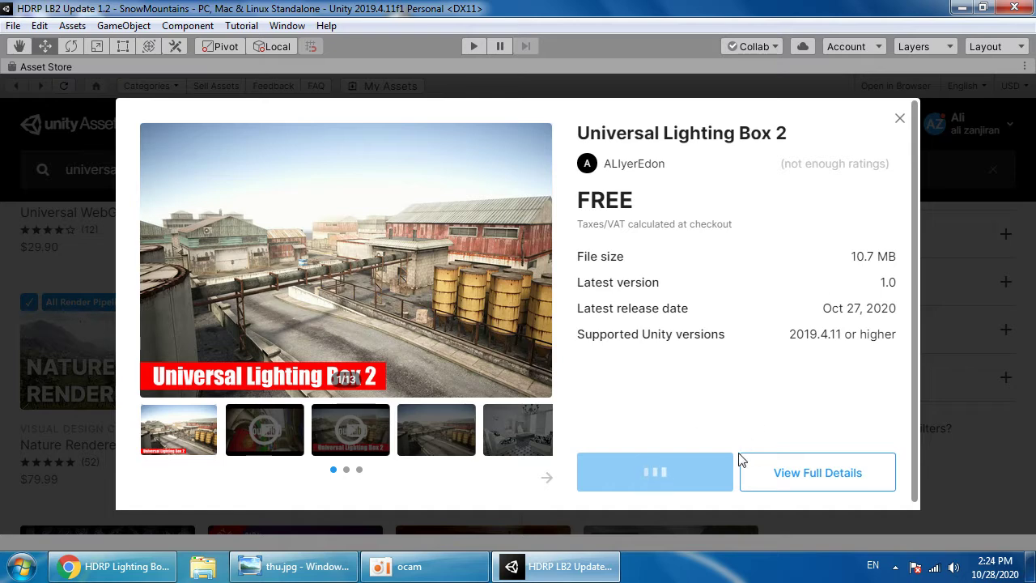
Step: Download Universal Lighting Box 2 and import the complete URPLightingBox2 package into the project
{"action": "left_click", "coordinate": [668, 477]}
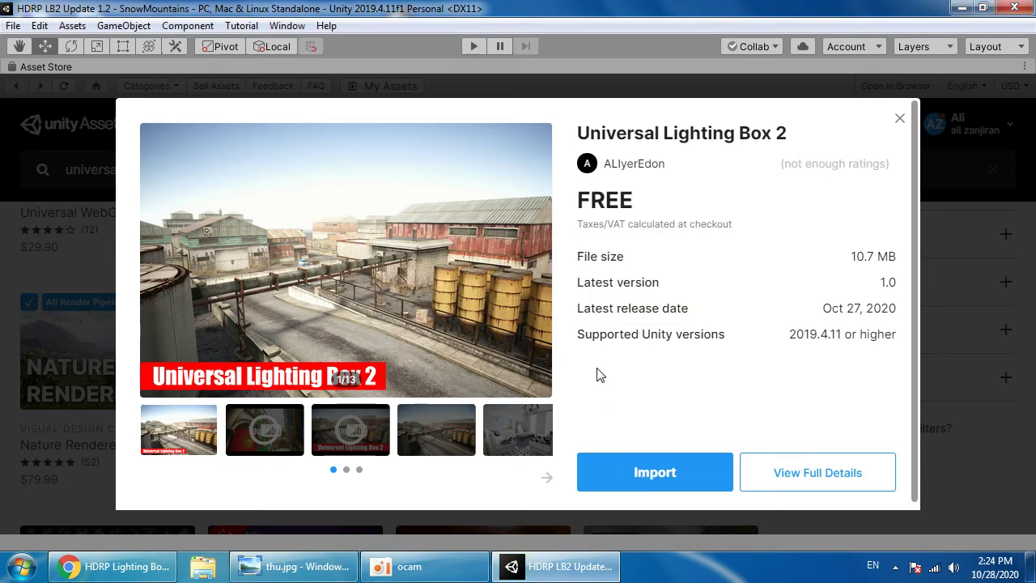
{"action": "left_click", "coordinate": [688, 483]}
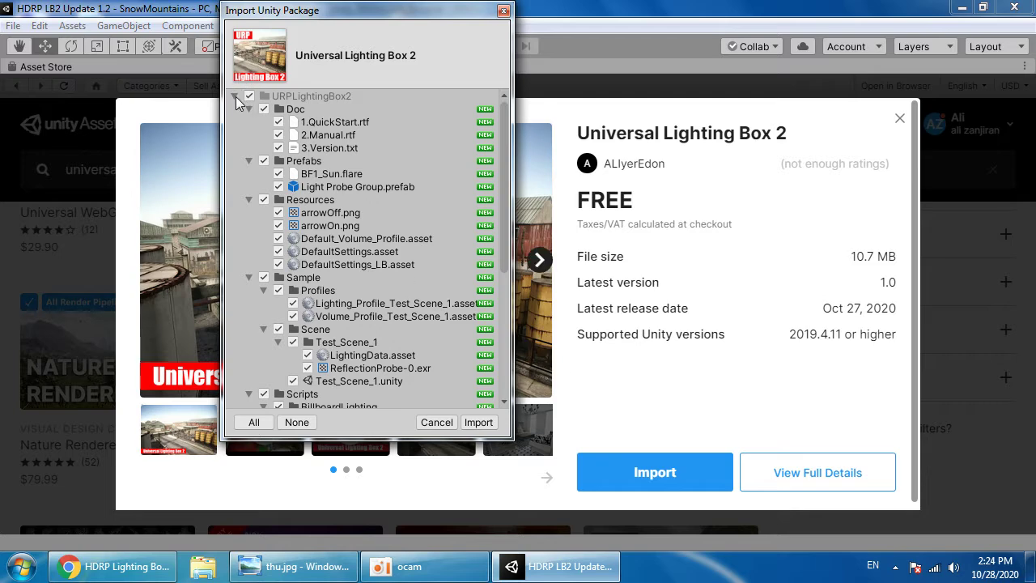
{"action": "left_click", "coordinate": [236, 96]}
{"action": "left_click", "coordinate": [467, 423]}
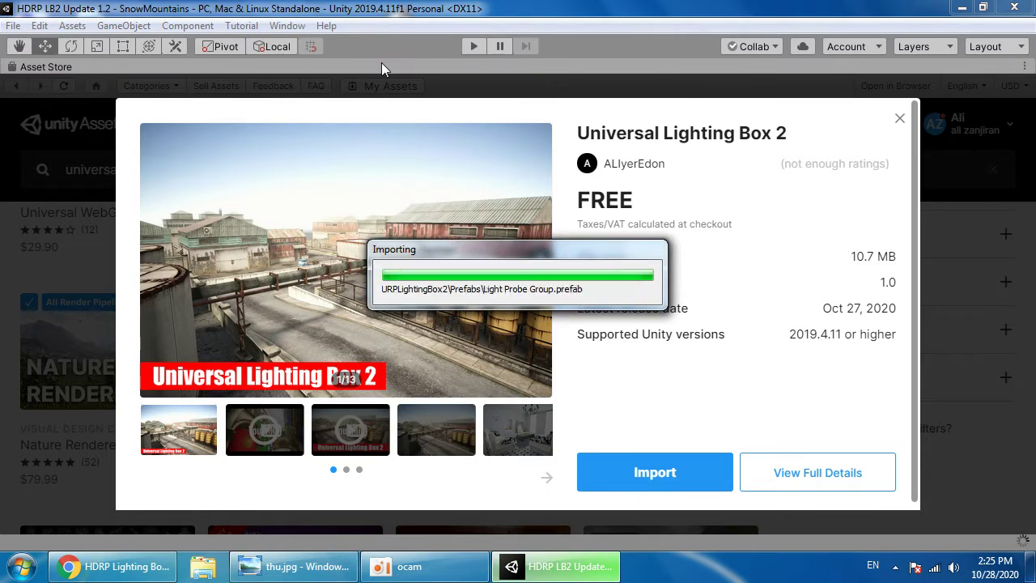
{"action": "right_click", "coordinate": [382, 65]}
{"action": "left_click", "coordinate": [418, 98]}
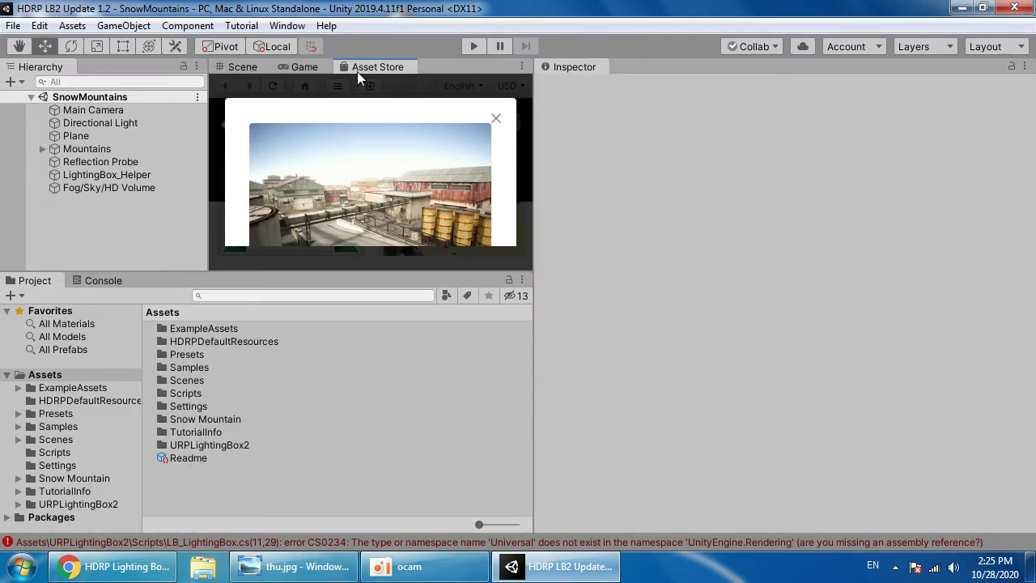
{"action": "left_click", "coordinate": [291, 29]}
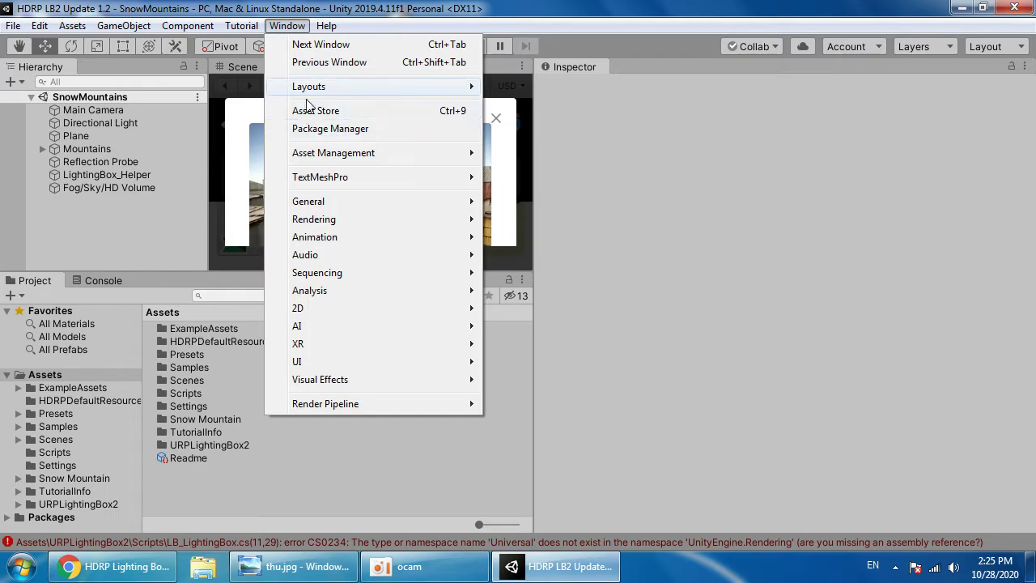
{"action": "left_click", "coordinate": [331, 15]}
{"action": "right_click", "coordinate": [357, 66]}
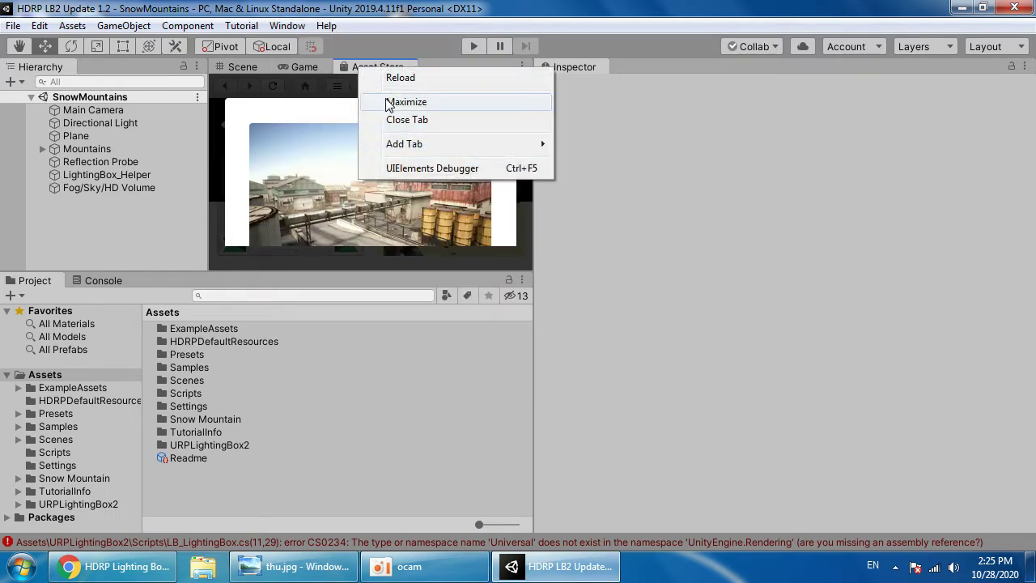
{"action": "left_click", "coordinate": [405, 102]}
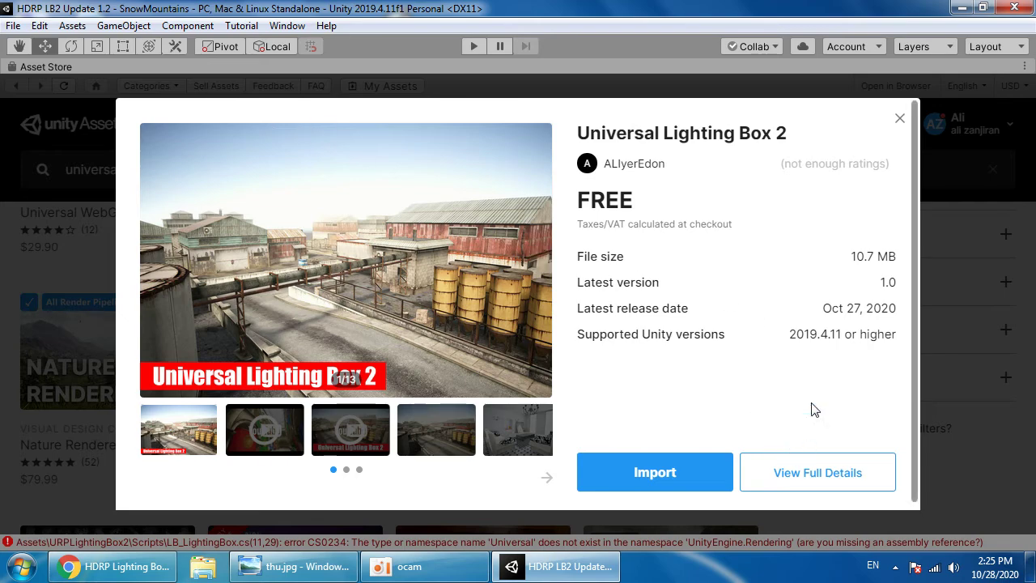
Step: Close the Universal Lighting Box 2 quick look, restore the Asset Store to normal size and return to the Scene view
{"action": "left_click", "coordinate": [899, 119]}
{"action": "right_click", "coordinate": [550, 62]}
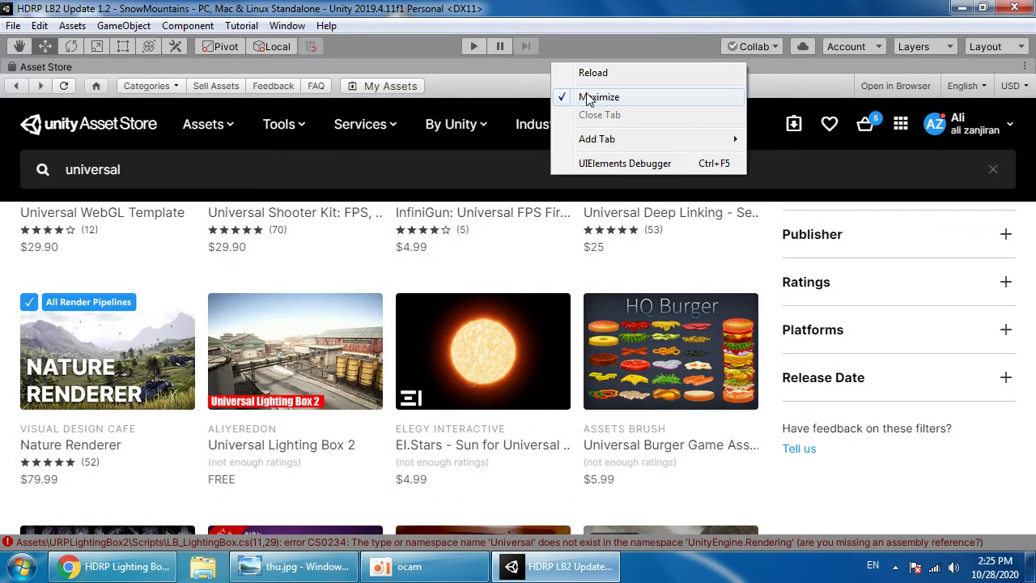
{"action": "left_click", "coordinate": [599, 92]}
{"action": "left_click", "coordinate": [243, 66]}
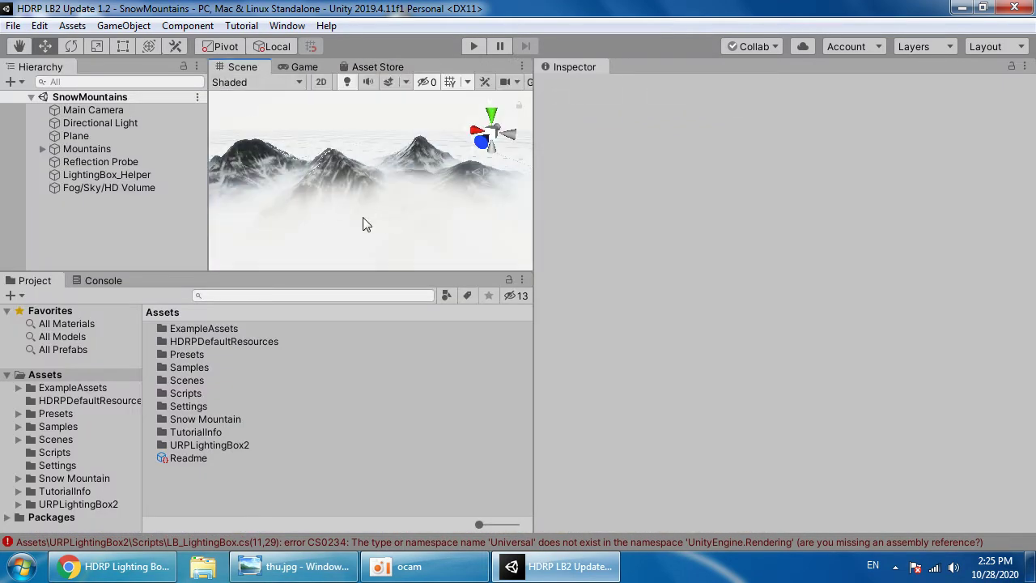
Step: Open the Package Manager to load the Unity Registry packages
{"action": "left_click", "coordinate": [287, 25]}
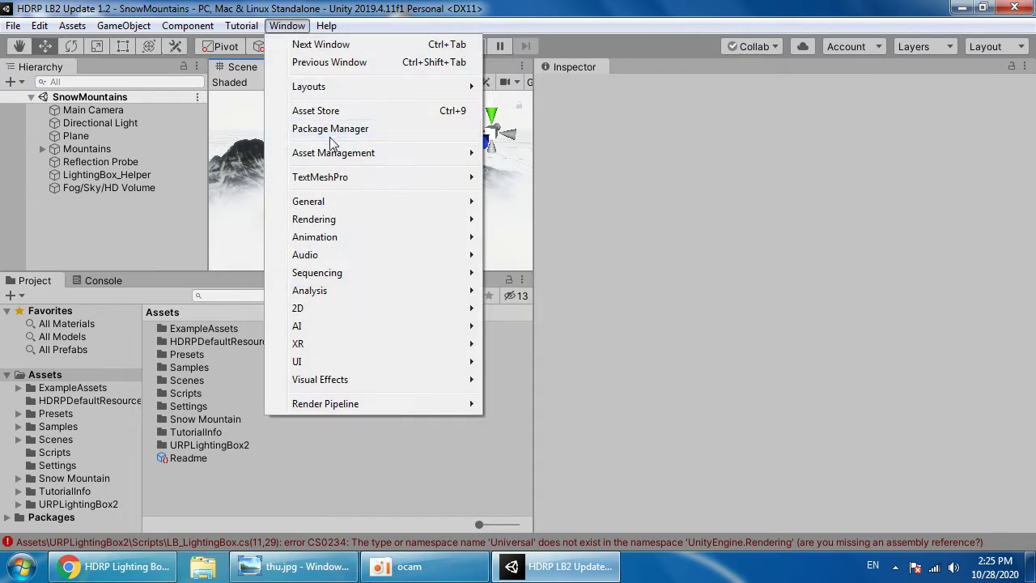
{"action": "left_click", "coordinate": [330, 129]}
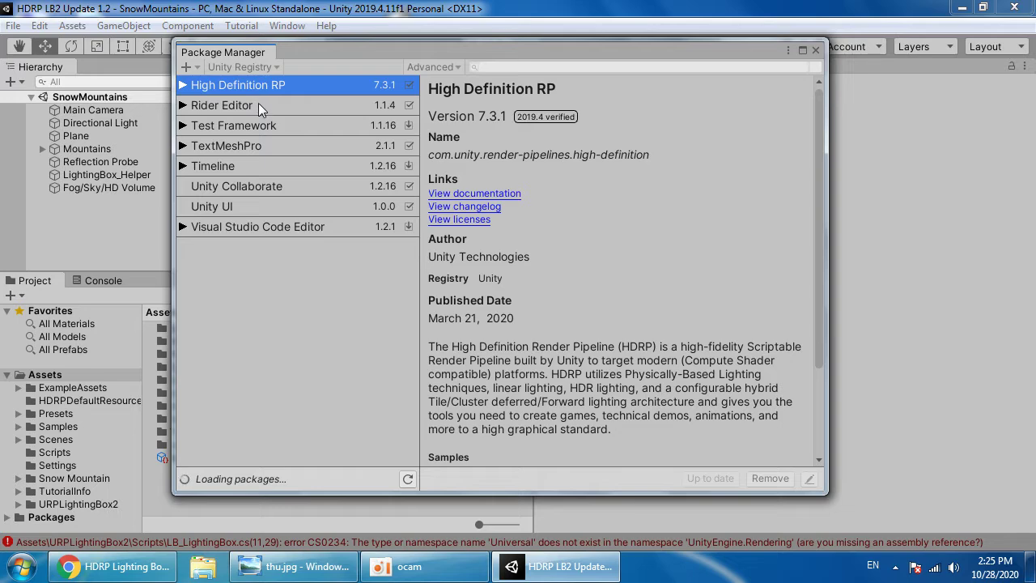
{"action": "right_click", "coordinate": [589, 567]}
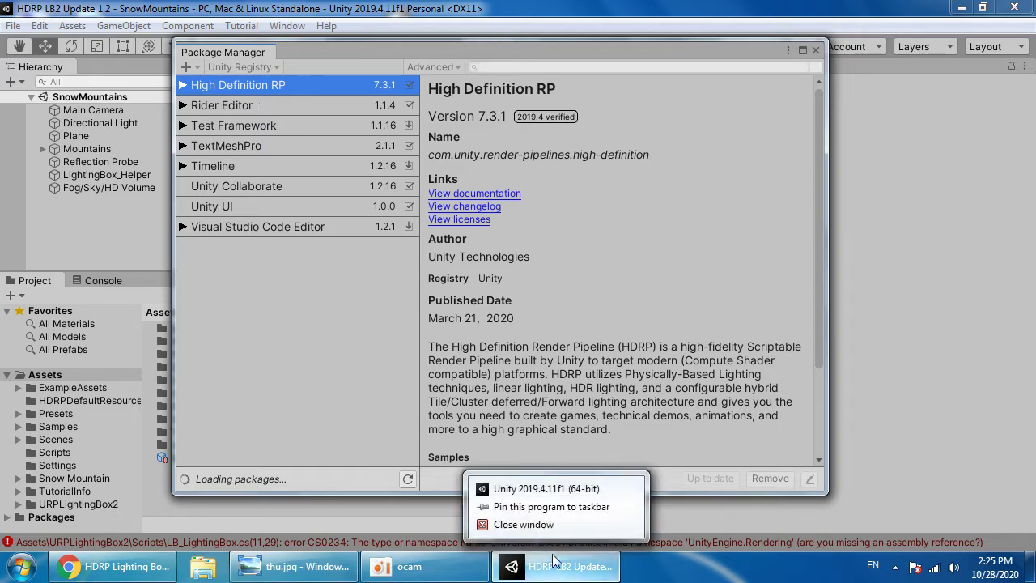
Step: Search the Unity Registry for "univer", select Universal RP version 7.3.1 and install it
{"action": "left_click", "coordinate": [529, 334]}
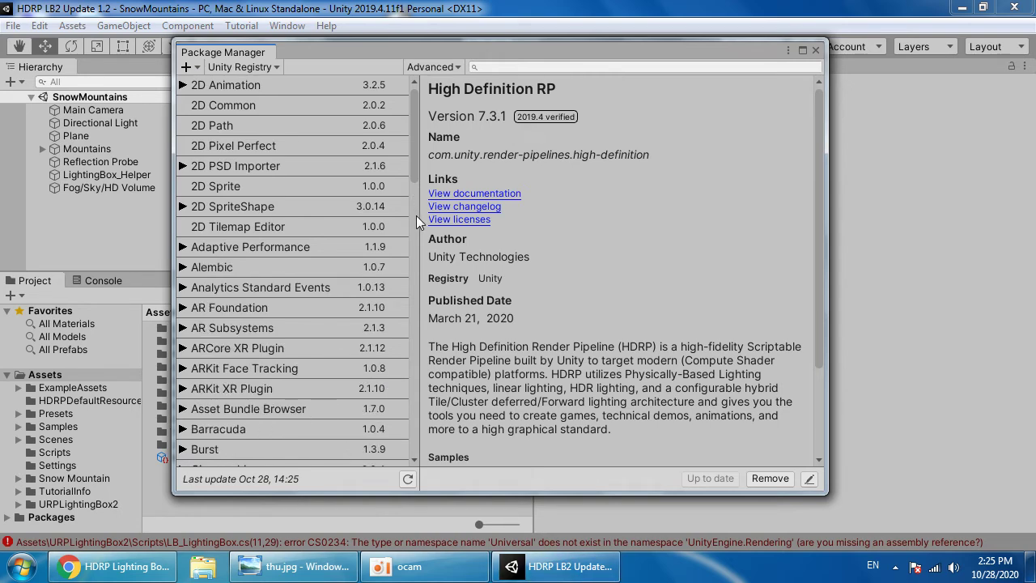
{"action": "left_click", "coordinate": [539, 67]}
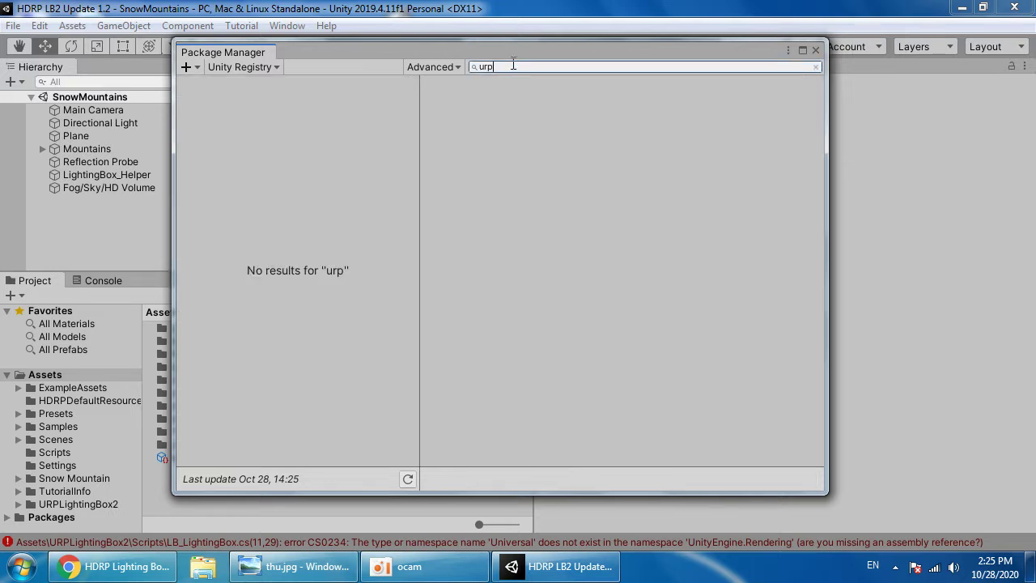
{"action": "type", "text": "univer"}
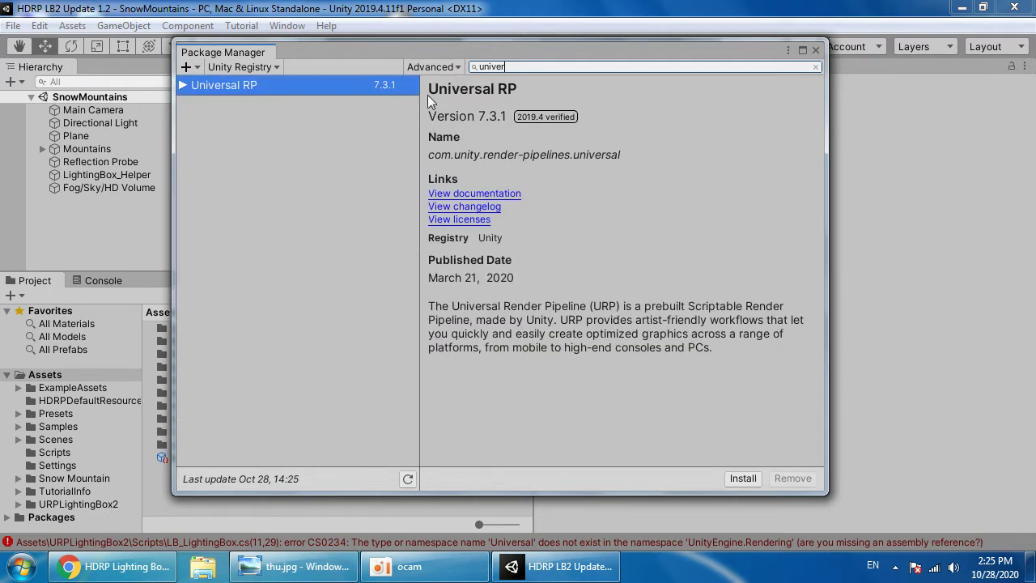
{"action": "left_click", "coordinate": [302, 91]}
{"action": "left_click_drag", "start_coordinate": [509, 70], "coordinate": [398, 50]}
{"action": "key", "text": "BackSpace"}
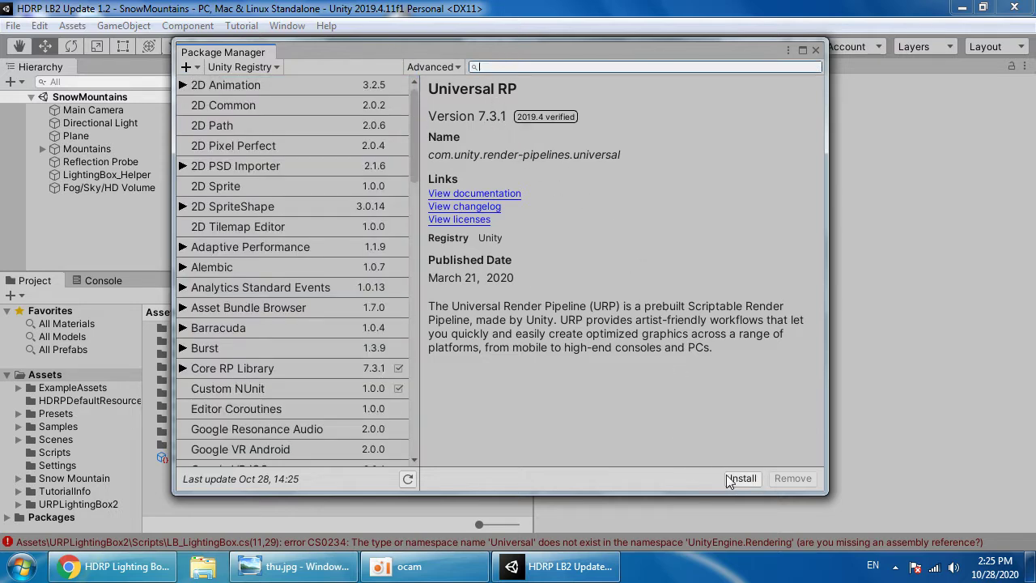
{"action": "left_click", "coordinate": [738, 479]}
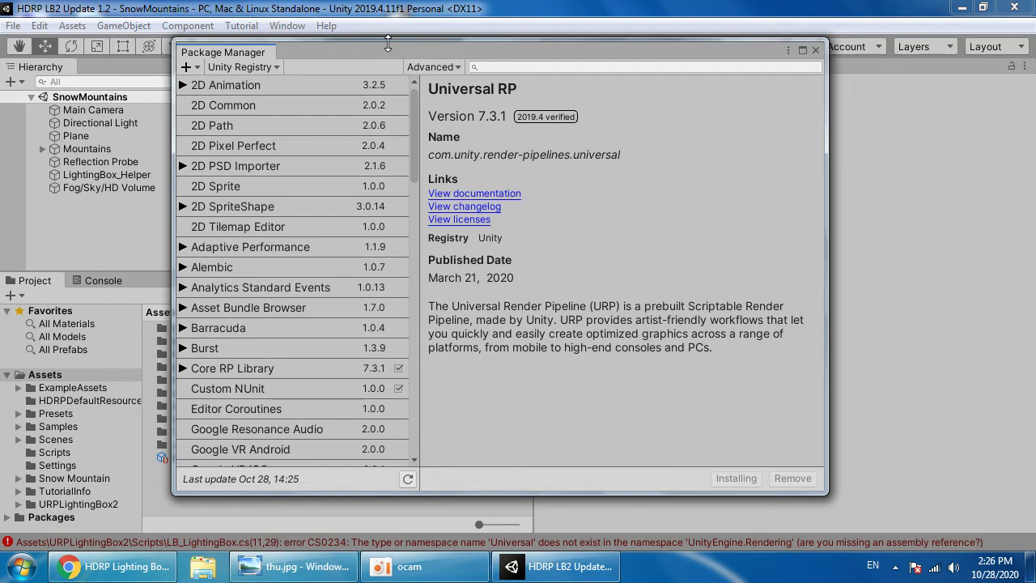
Step: Minimize the oCam recorder window and close the Package Manager
{"action": "left_click_drag", "start_coordinate": [388, 43], "coordinate": [592, 125]}
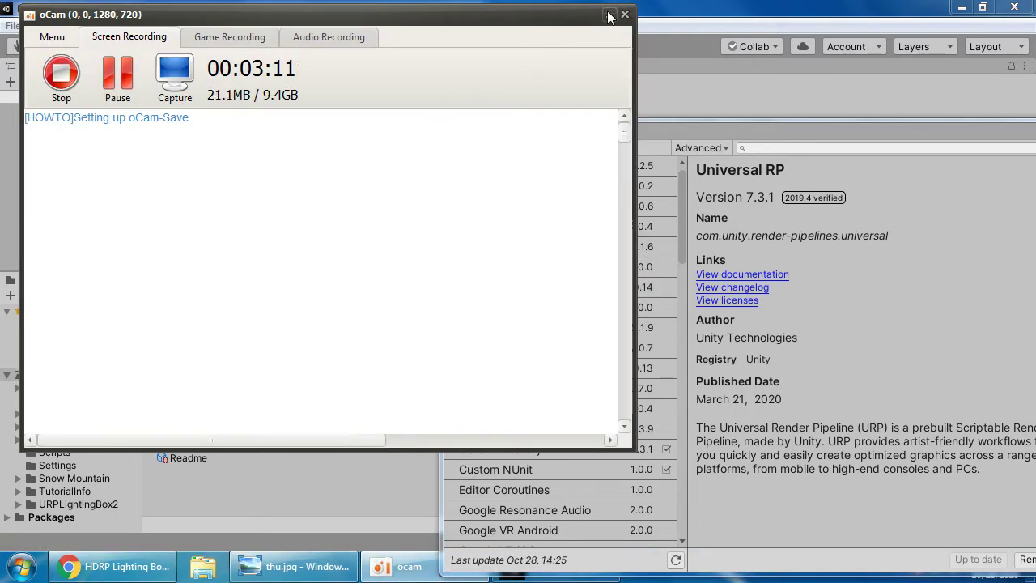
{"action": "left_click", "coordinate": [608, 15]}
{"action": "left_click_drag", "start_coordinate": [703, 130], "coordinate": [455, 68]}
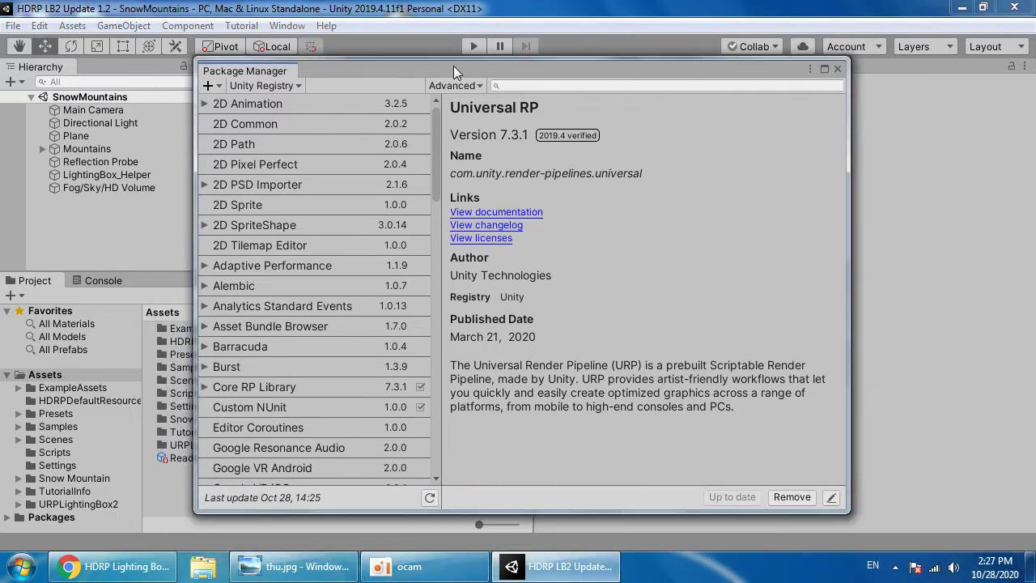
{"action": "left_click", "coordinate": [837, 69]}
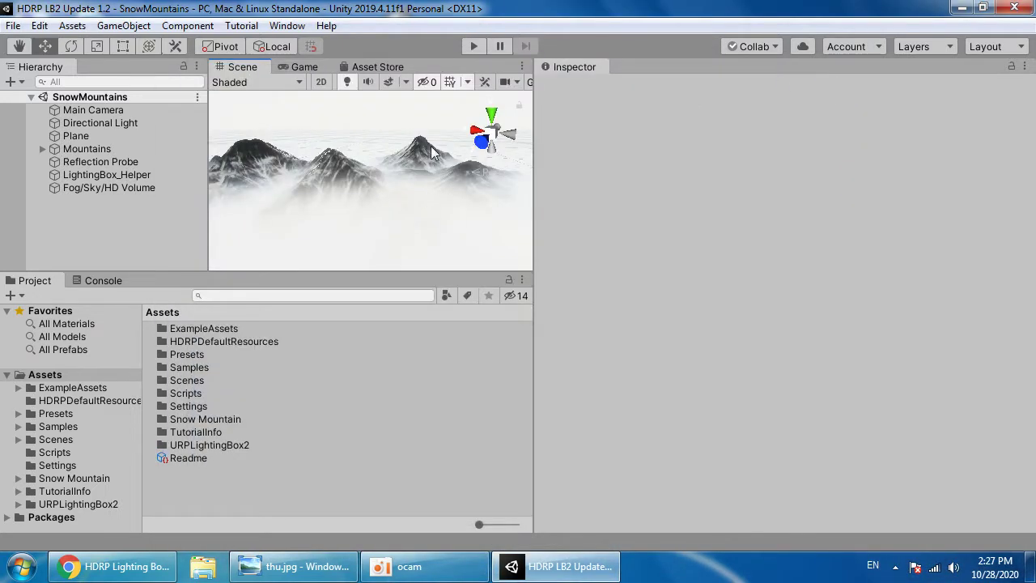
Step: Delete the Snow Mountain folder from the project's Assets
{"action": "left_click", "coordinate": [87, 479]}
{"action": "key", "text": "Delete"}
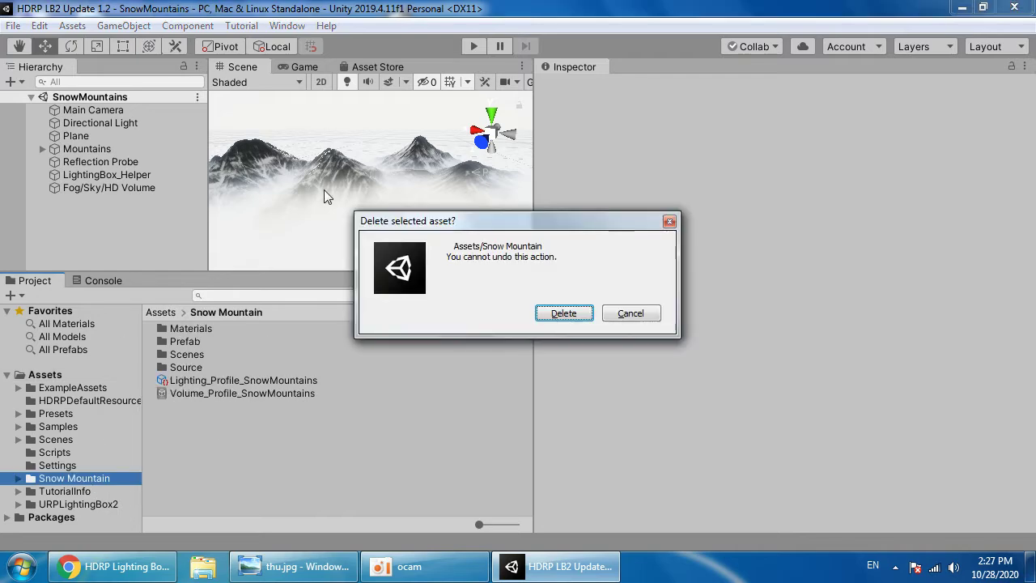
{"action": "key", "text": "Return"}
Step: Search the Asset Store for "snow mountain" with its view maximized
{"action": "left_click", "coordinate": [377, 66]}
{"action": "right_click", "coordinate": [427, 71]}
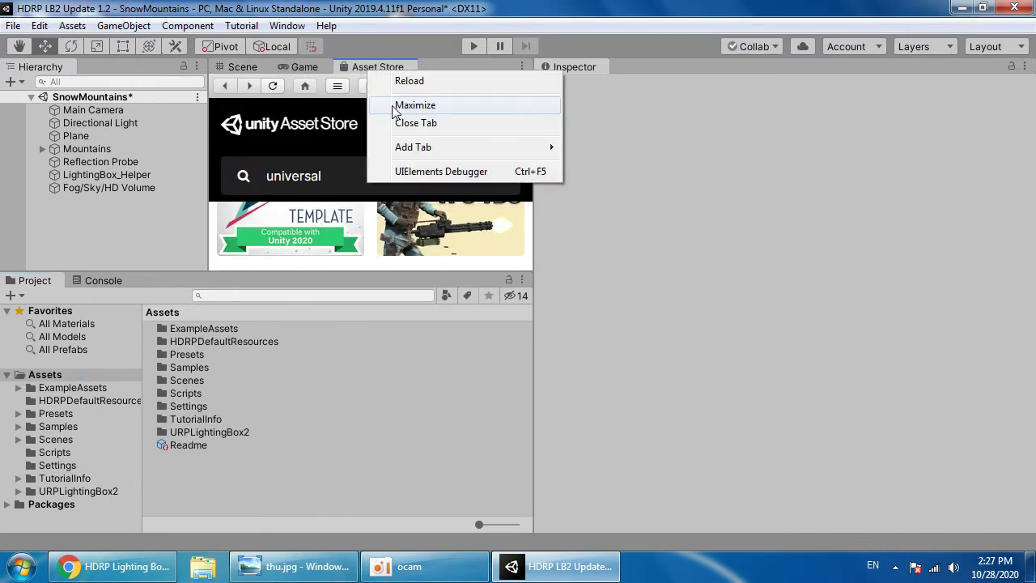
{"action": "left_click", "coordinate": [437, 102]}
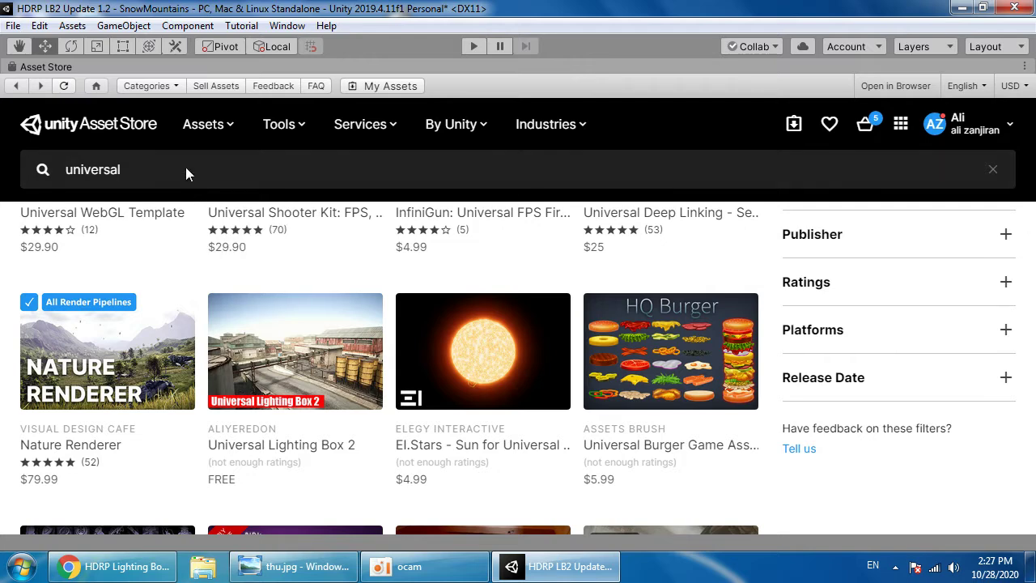
{"action": "left_click_drag", "start_coordinate": [185, 170], "coordinate": [56, 169]}
{"action": "type", "text": "snow m"}
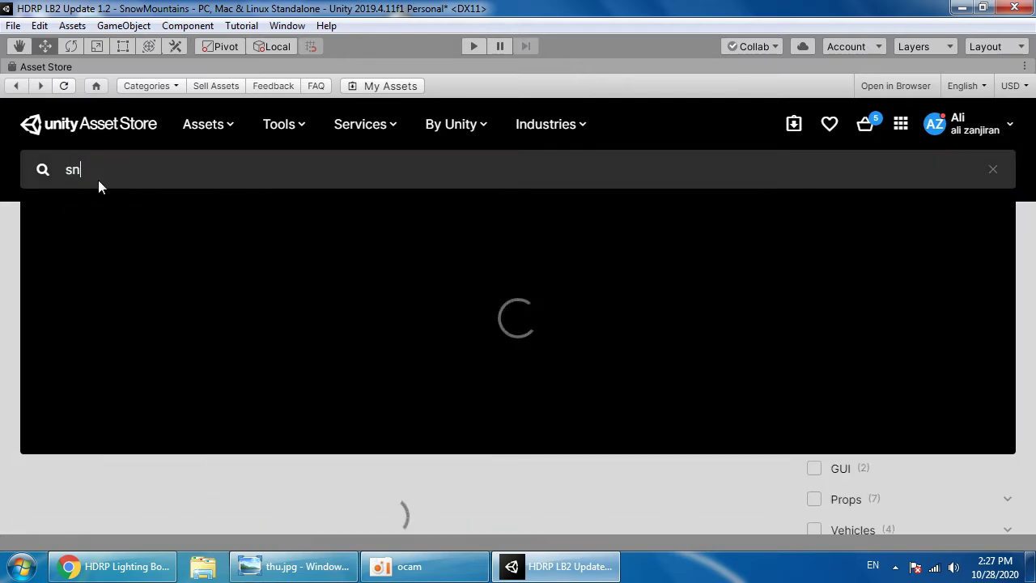
{"action": "type", "text": "ountain"}
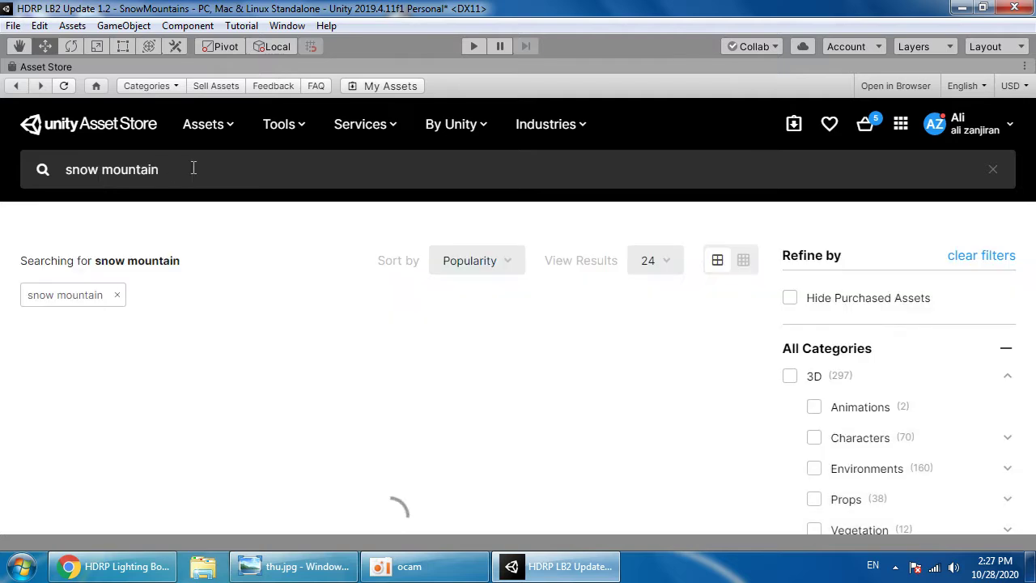
Step: Restore the Scene view and replace the open SnowMountains scene with a new scene
{"action": "right_click", "coordinate": [443, 71]}
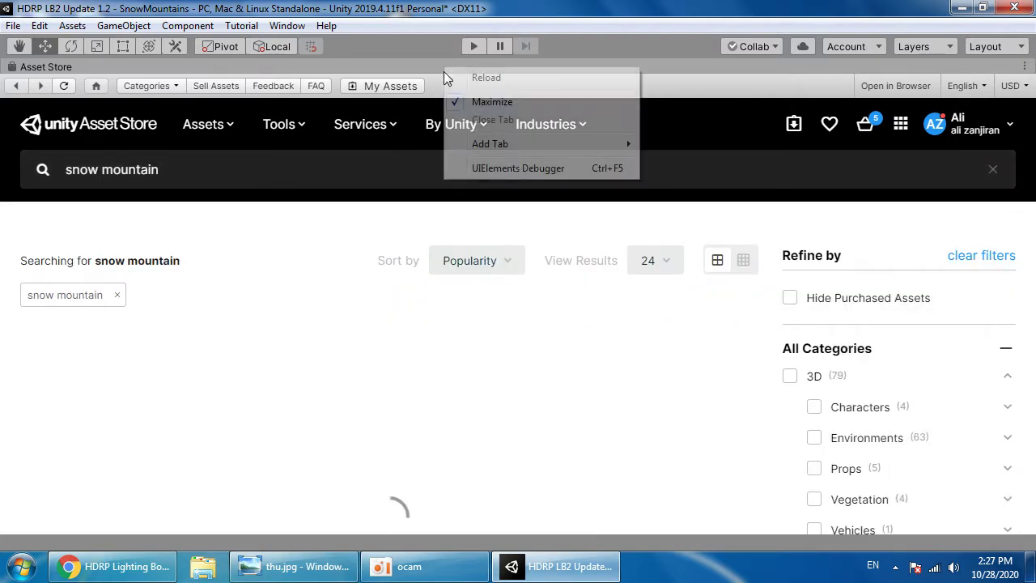
{"action": "left_click", "coordinate": [466, 99]}
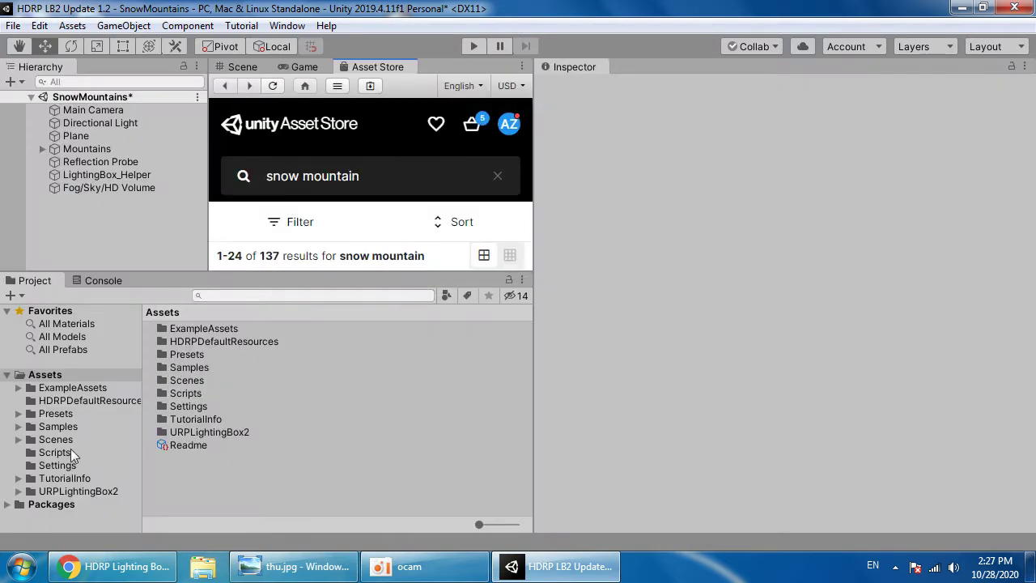
{"action": "left_click", "coordinate": [251, 71]}
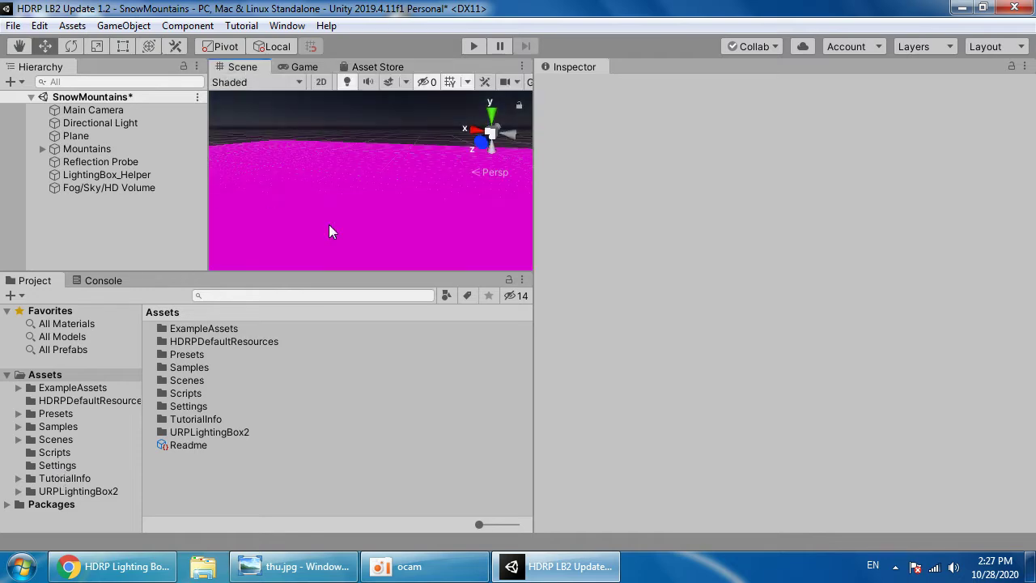
{"action": "left_click", "coordinate": [565, 314]}
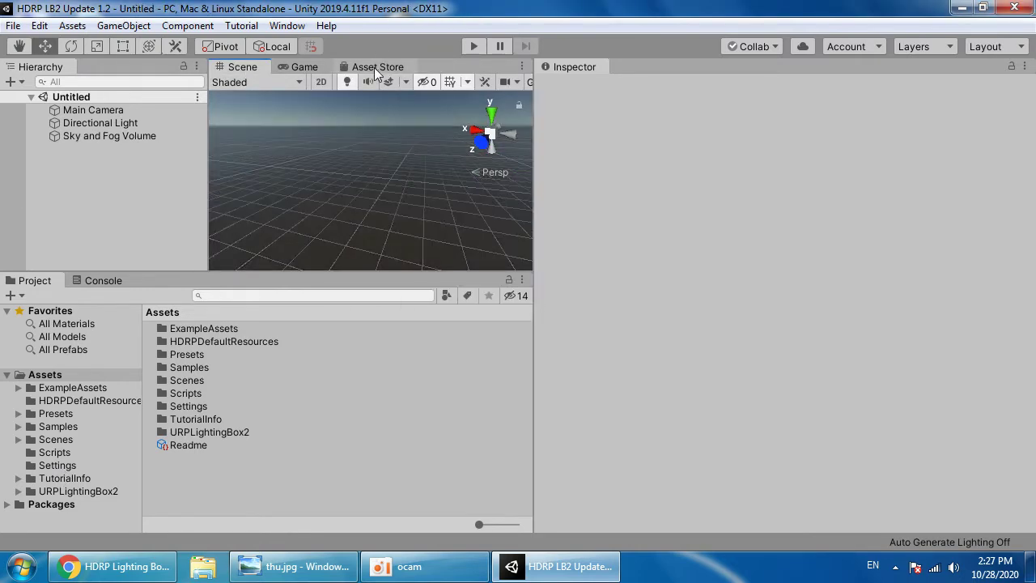
Step: Find the Free Snow Mountain asset by ProAssets in the maximized Asset Store's search results and open its quick look
{"action": "left_click", "coordinate": [374, 67]}
{"action": "right_click", "coordinate": [374, 67]}
{"action": "left_click", "coordinate": [419, 100]}
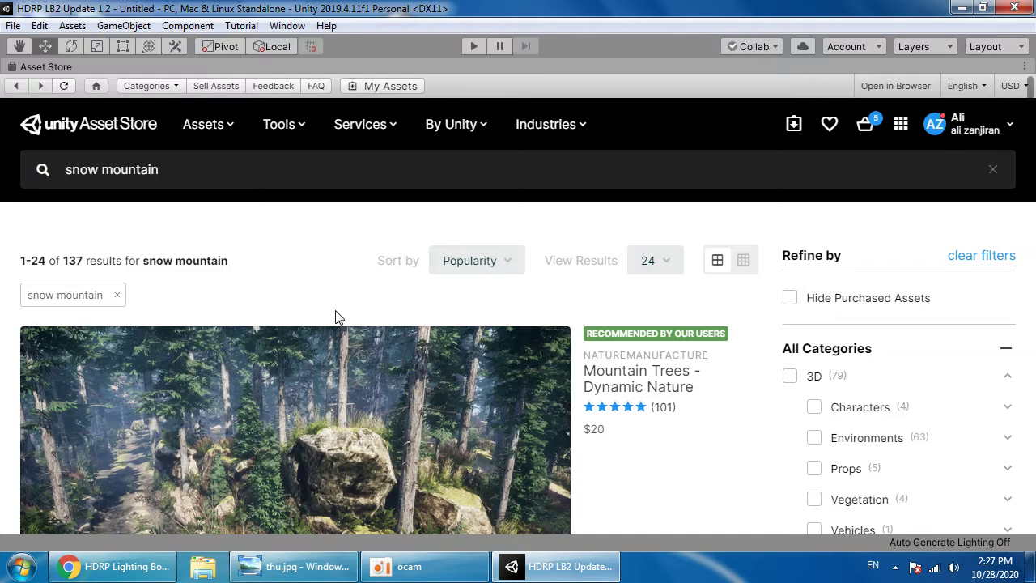
{"action": "scroll", "coordinate": [328, 317], "scroll_direction": "down", "scroll_amount": 4}
{"action": "scroll", "coordinate": [330, 316], "scroll_direction": "up", "scroll_amount": 1}
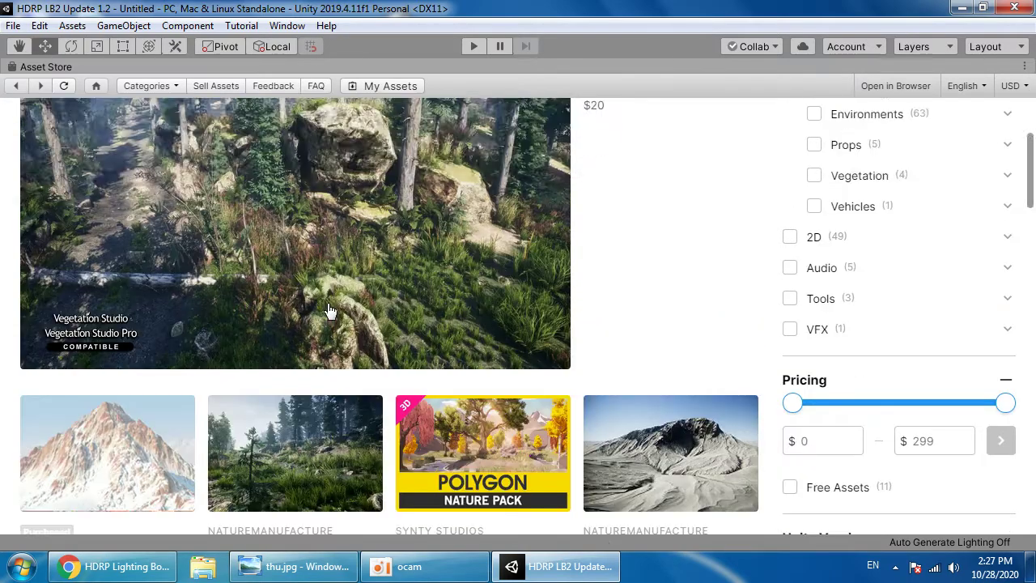
{"action": "scroll", "coordinate": [330, 311], "scroll_direction": "down", "scroll_amount": 1}
{"action": "scroll", "coordinate": [328, 311], "scroll_direction": "down", "scroll_amount": 7}
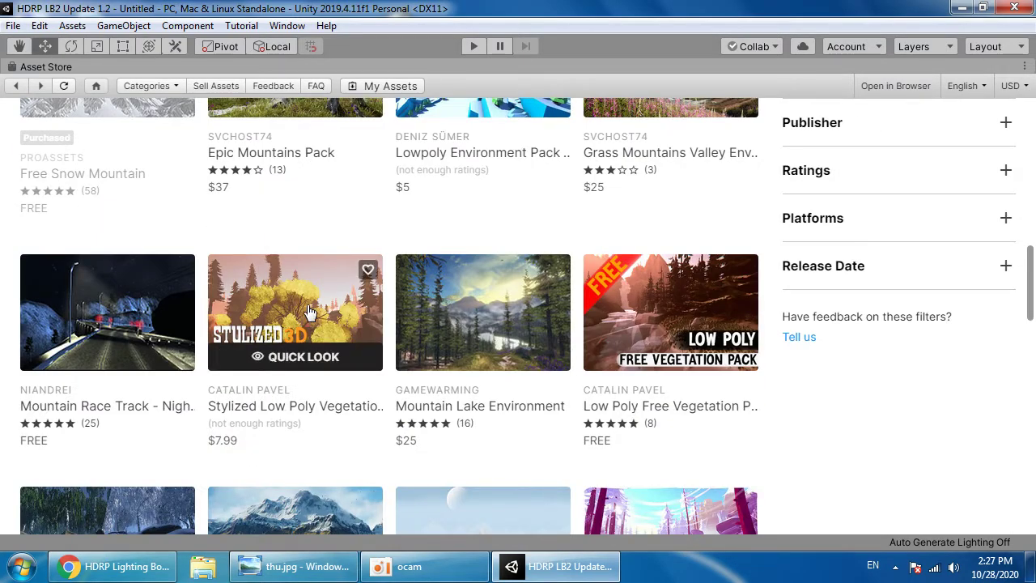
{"action": "scroll", "coordinate": [309, 310], "scroll_direction": "down", "scroll_amount": 2}
{"action": "scroll", "coordinate": [308, 307], "scroll_direction": "up", "scroll_amount": 8}
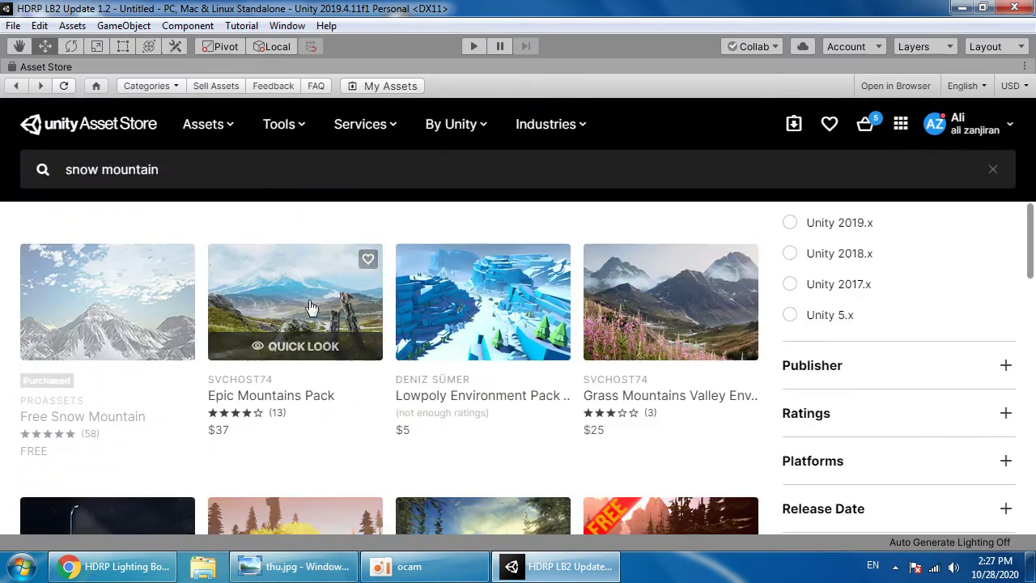
{"action": "scroll", "coordinate": [309, 304], "scroll_direction": "up", "scroll_amount": 1}
{"action": "scroll", "coordinate": [309, 312], "scroll_direction": "down", "scroll_amount": 3}
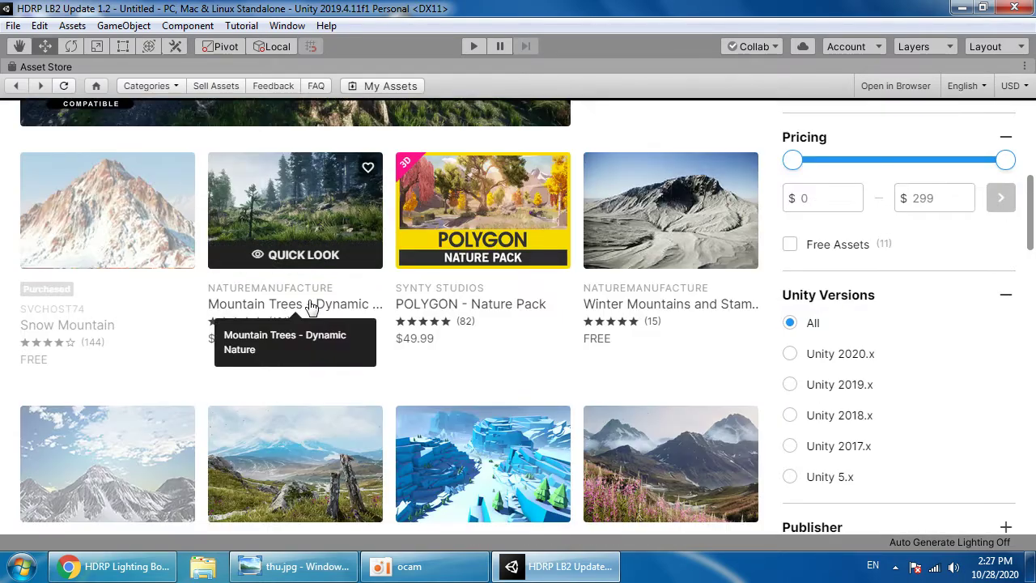
{"action": "scroll", "coordinate": [110, 463], "scroll_direction": "down", "scroll_amount": 1}
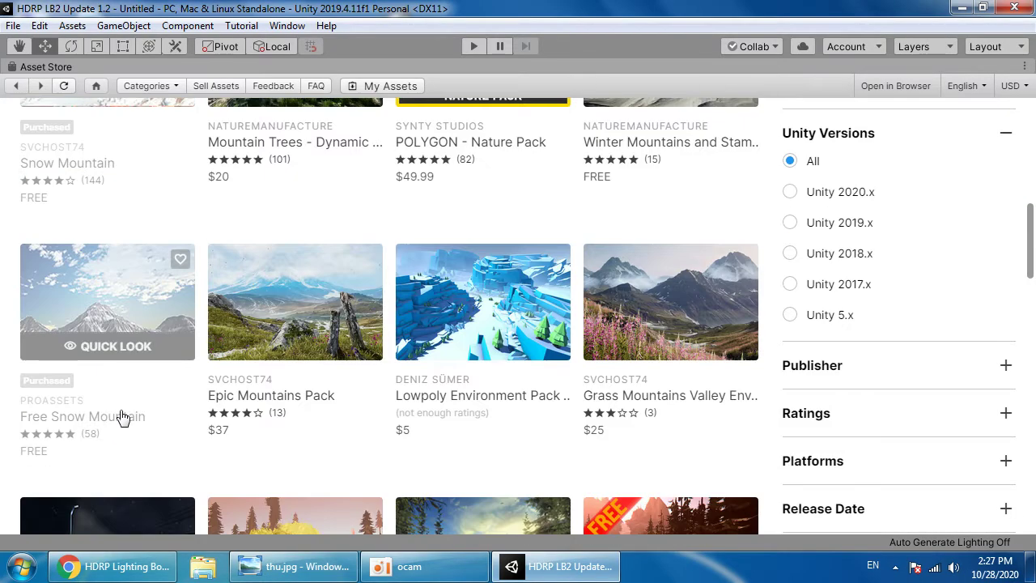
{"action": "left_click", "coordinate": [122, 347]}
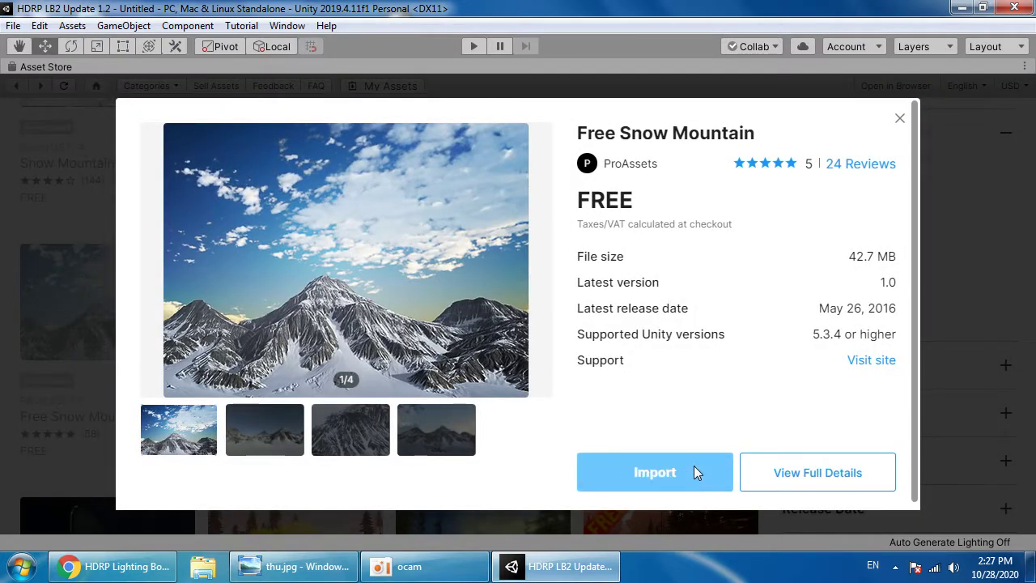
Step: Import the complete Free Snow Mountain package and return to the Scene view with the Asset Store at normal size
{"action": "left_click", "coordinate": [693, 469]}
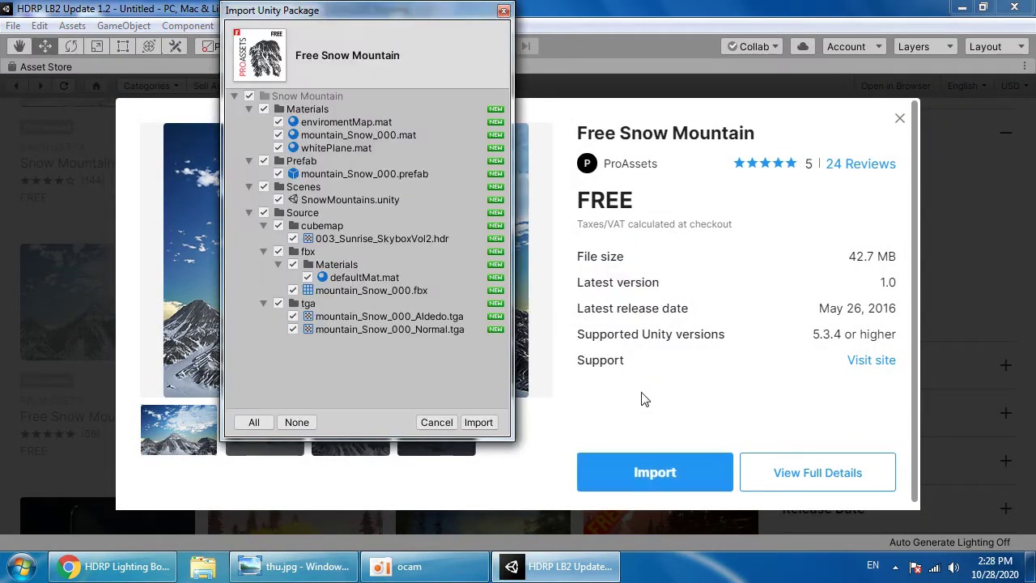
{"action": "left_click", "coordinate": [488, 425]}
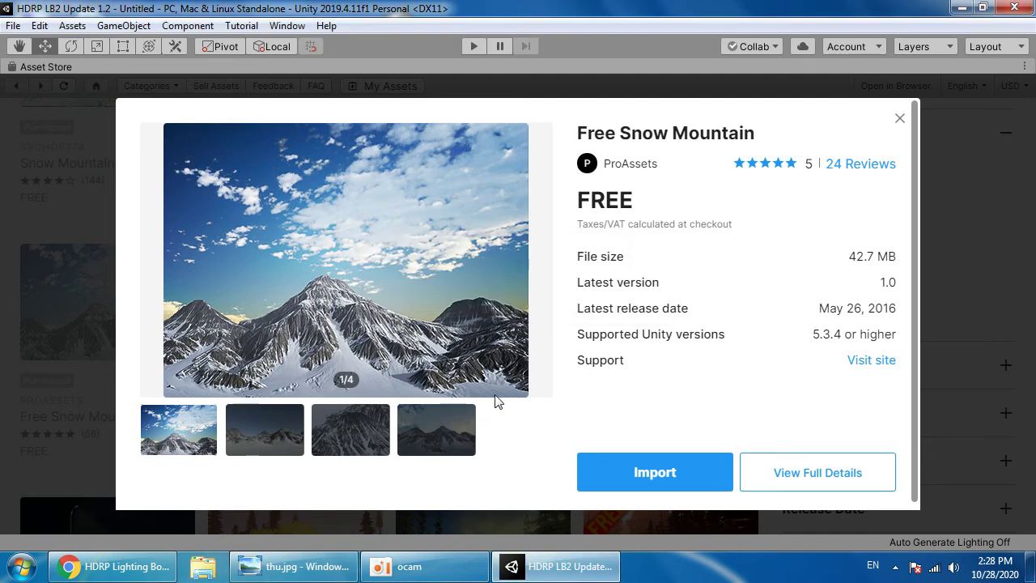
{"action": "right_click", "coordinate": [390, 65]}
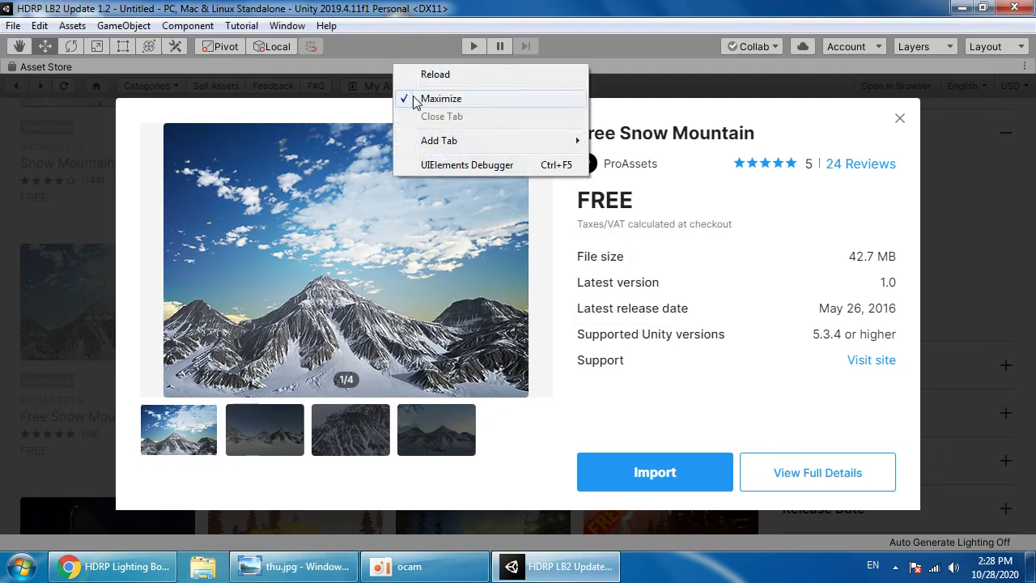
{"action": "left_click", "coordinate": [416, 98]}
{"action": "left_click", "coordinate": [242, 66]}
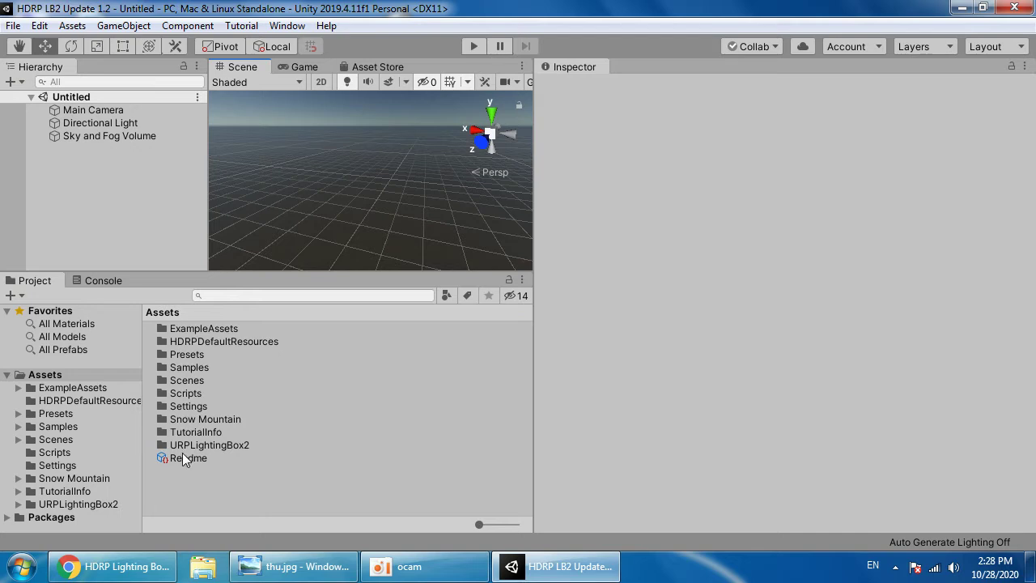
Step: Check the Console for errors and open the SnowMountains scene from the Snow Mountain/Scenes folder
{"action": "left_click", "coordinate": [115, 284]}
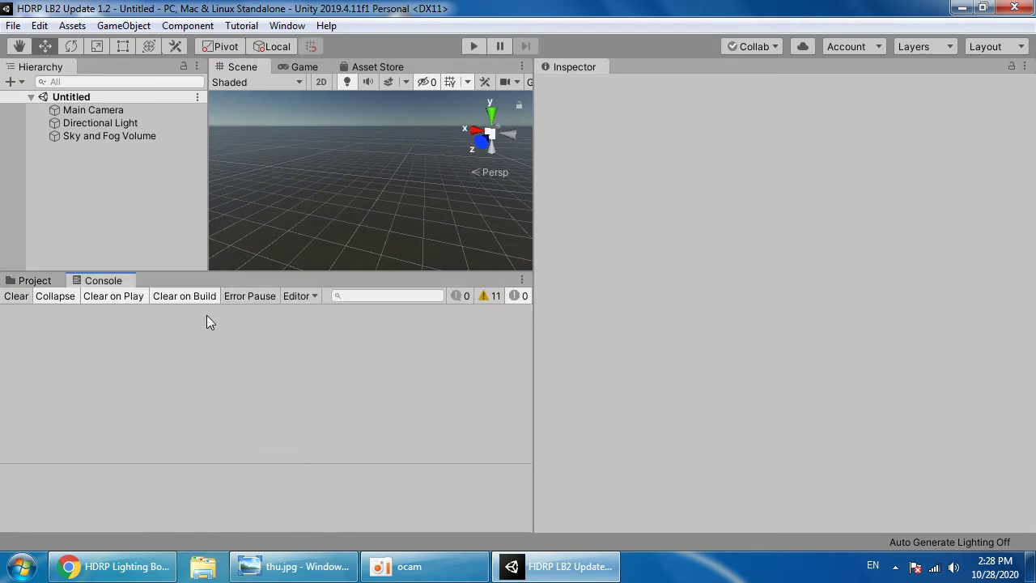
{"action": "left_click", "coordinate": [32, 280]}
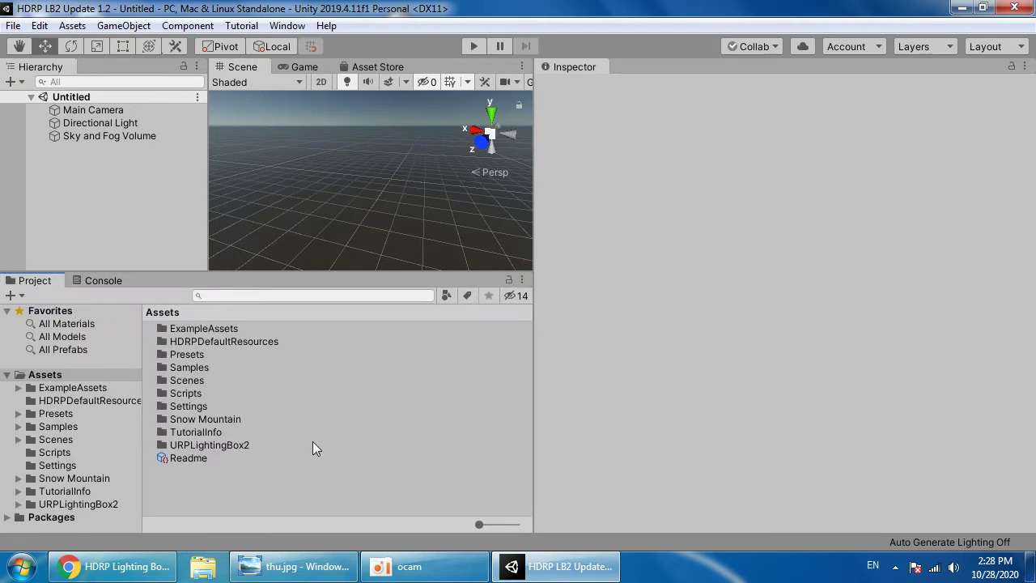
{"action": "double_click", "coordinate": [236, 421]}
{"action": "double_click", "coordinate": [186, 354]}
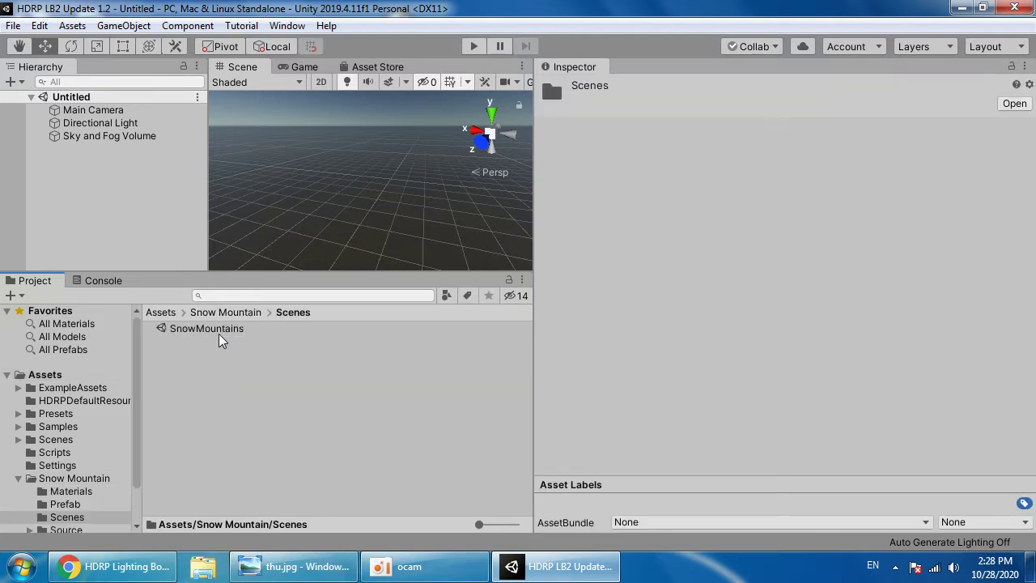
{"action": "double_click", "coordinate": [206, 328]}
Step: Select the mountain_Snow_000 (7) object and examine its material's available shaders without changing the shader
{"action": "left_click_drag", "start_coordinate": [352, 180], "coordinate": [519, 227], "text": "alt"}
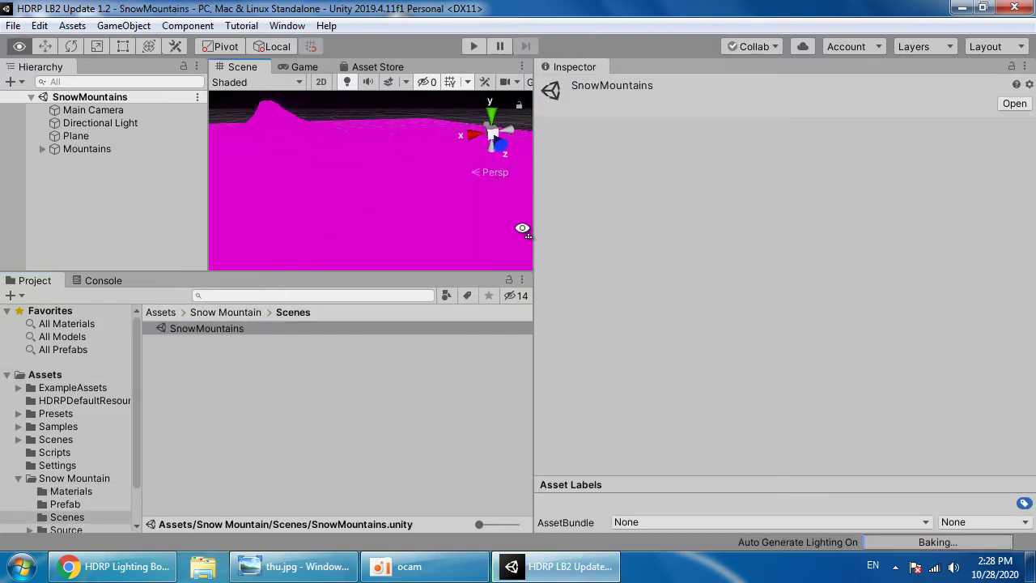
{"action": "left_click", "coordinate": [341, 195]}
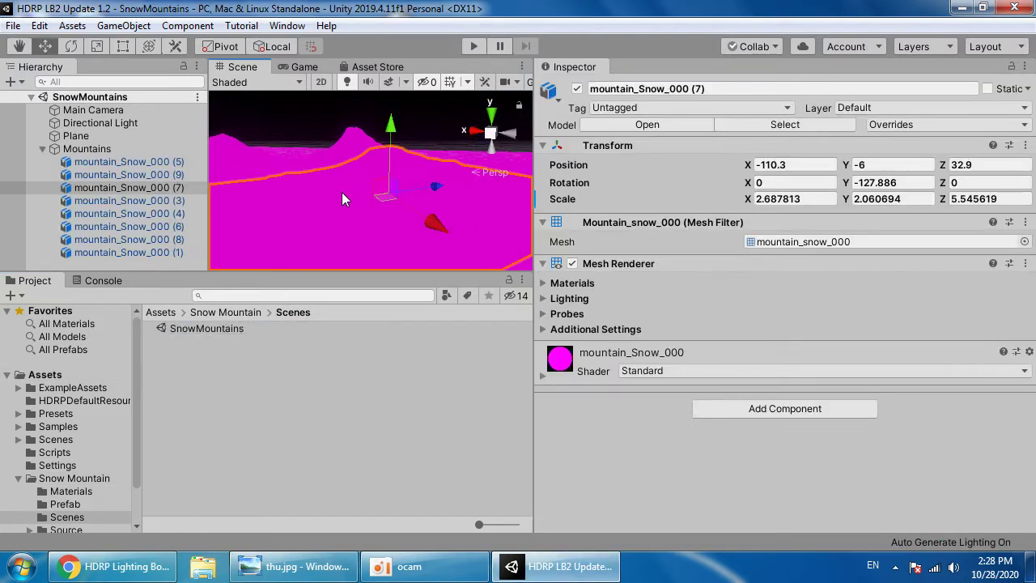
{"action": "left_click", "coordinate": [662, 369]}
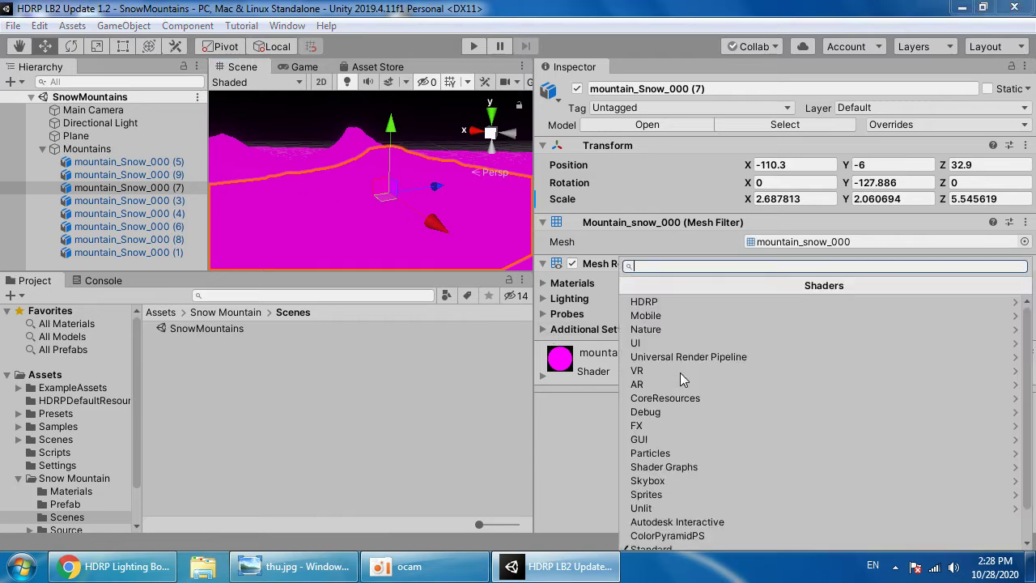
{"action": "left_click", "coordinate": [567, 443]}
{"action": "scroll", "coordinate": [347, 213], "scroll_direction": "down", "scroll_amount": 6}
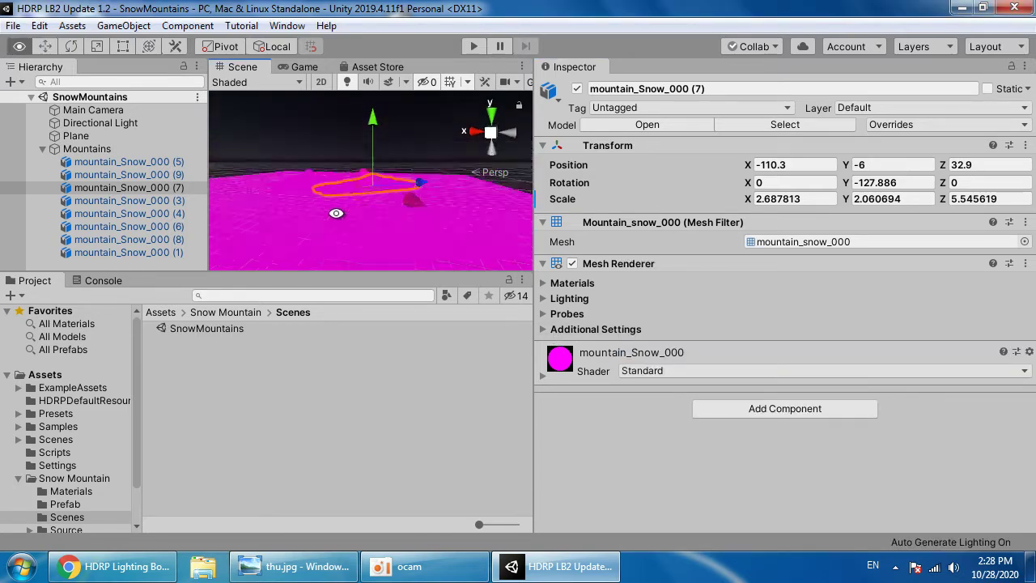
Step: Change the shader of the mountain_Snow_000 material to Universal Render Pipeline/Lit
{"action": "left_click", "coordinate": [648, 371]}
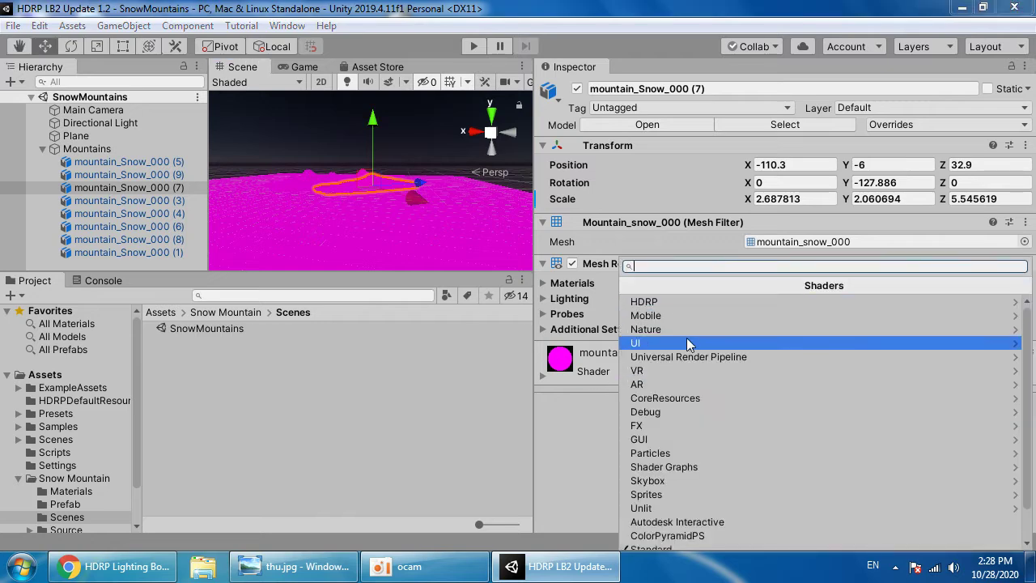
{"action": "left_click", "coordinate": [581, 376]}
{"action": "left_click", "coordinate": [667, 372]}
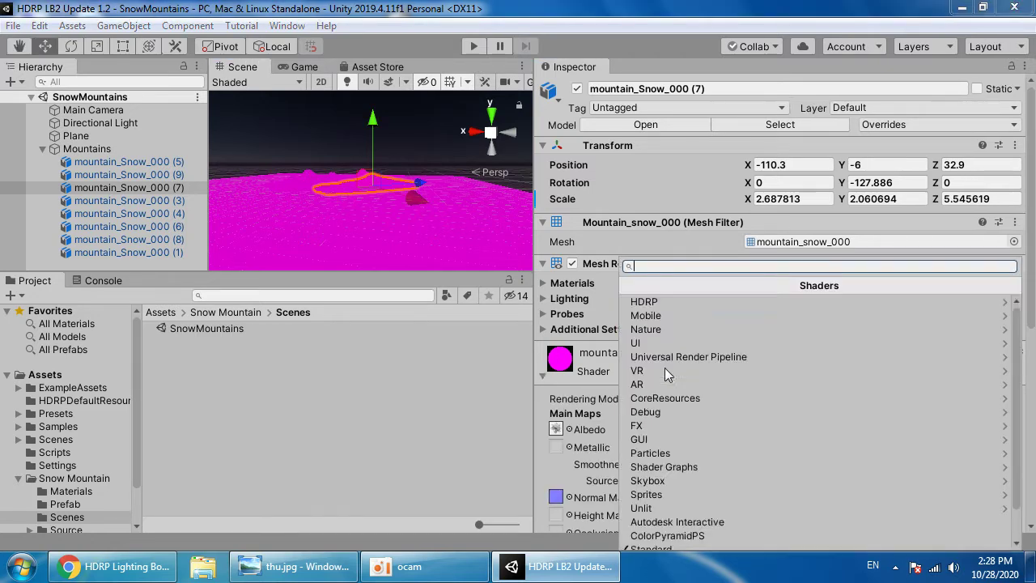
{"action": "scroll", "coordinate": [693, 529], "scroll_direction": "down", "scroll_amount": 1}
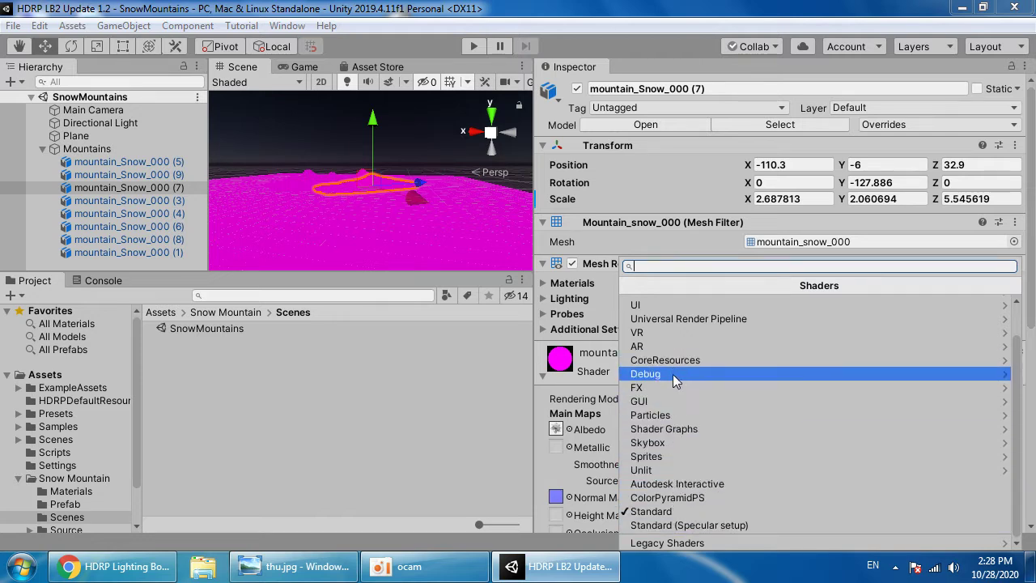
{"action": "left_click", "coordinate": [729, 318]}
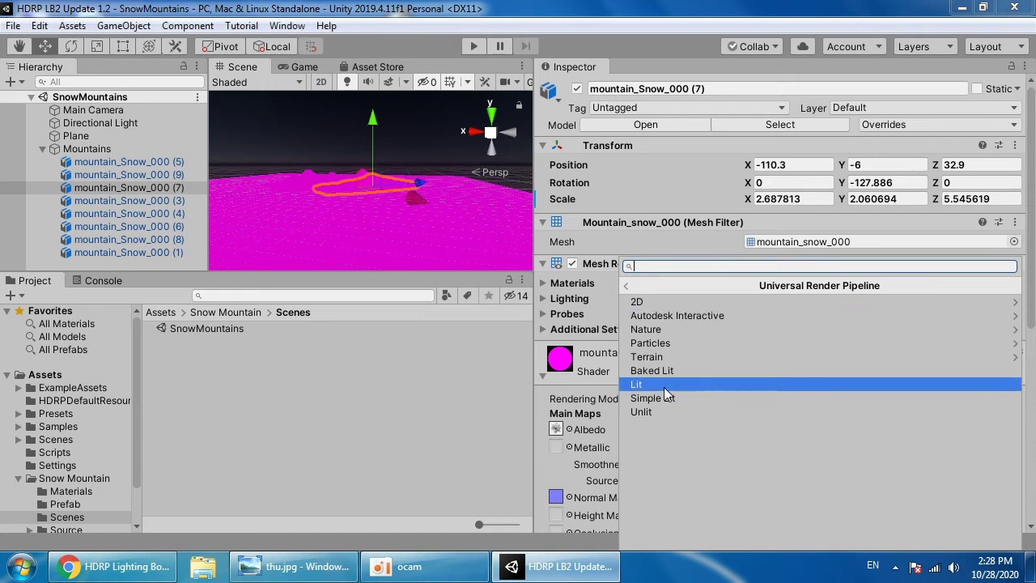
{"action": "left_click", "coordinate": [664, 385]}
{"action": "left_click_drag", "start_coordinate": [447, 236], "coordinate": [402, 270], "text": "alt"}
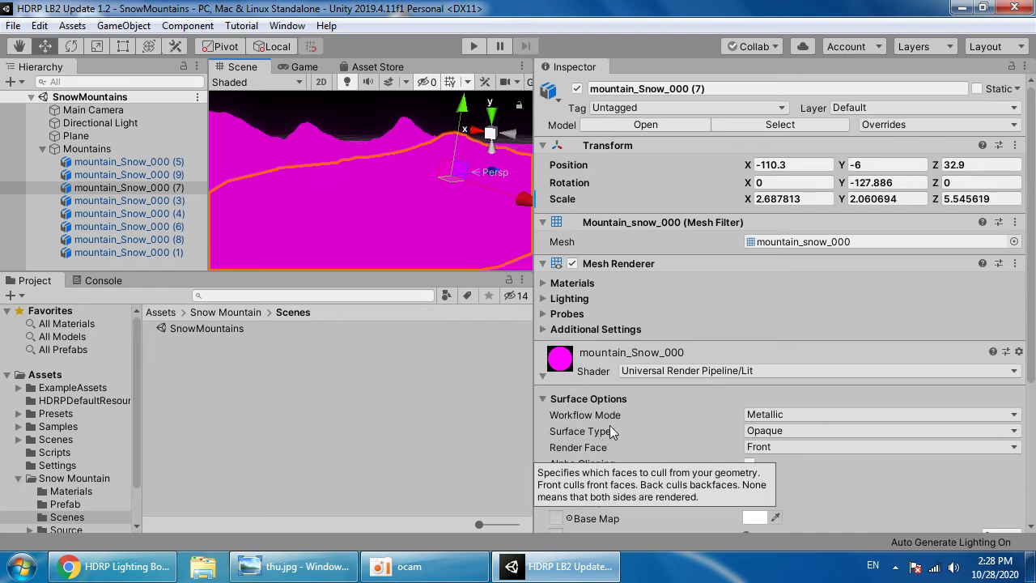
Step: Locate the mountain textures in the tga folder and assign mountain_Snow_000_Aldedo as Base Map and mountain_Snow_000_Normal as Normal Map, keeping the URP Lit shader
{"action": "key", "text": "ctrl+z"}
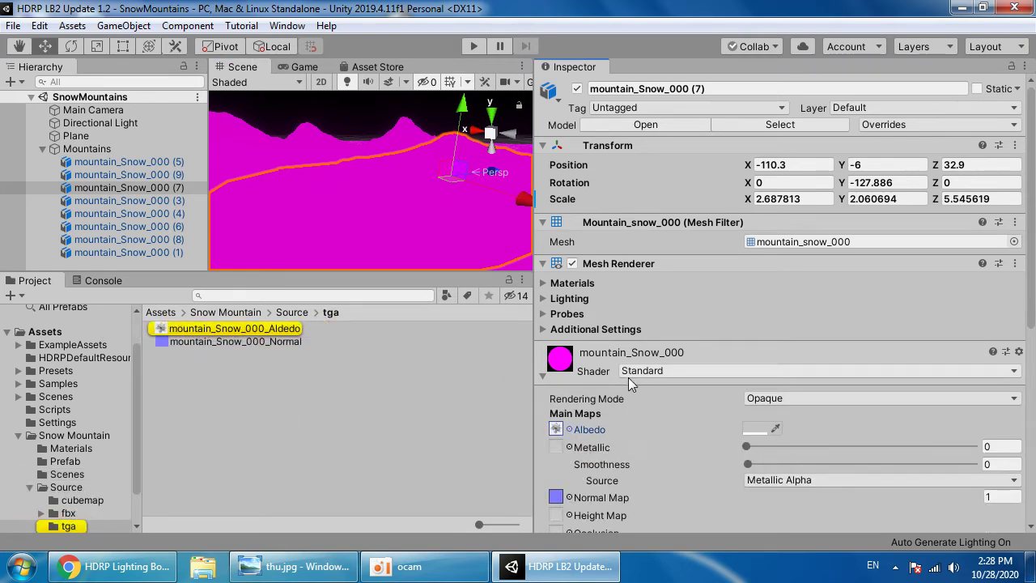
{"action": "key", "text": "ctrl+y"}
{"action": "scroll", "coordinate": [638, 427], "scroll_direction": "down", "scroll_amount": 3}
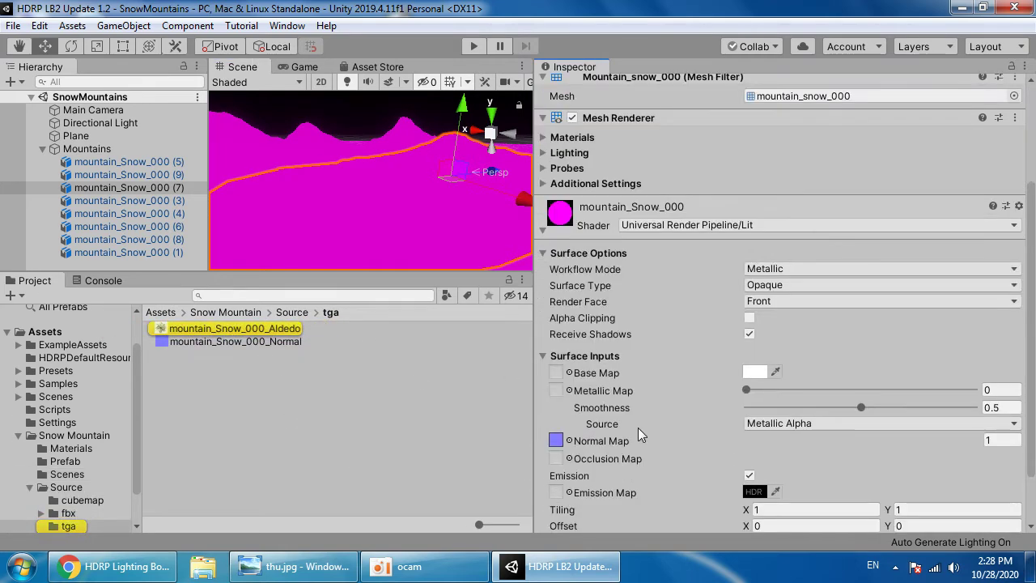
{"action": "left_click", "coordinate": [267, 332]}
{"action": "left_click_drag", "start_coordinate": [526, 366], "coordinate": [556, 375]}
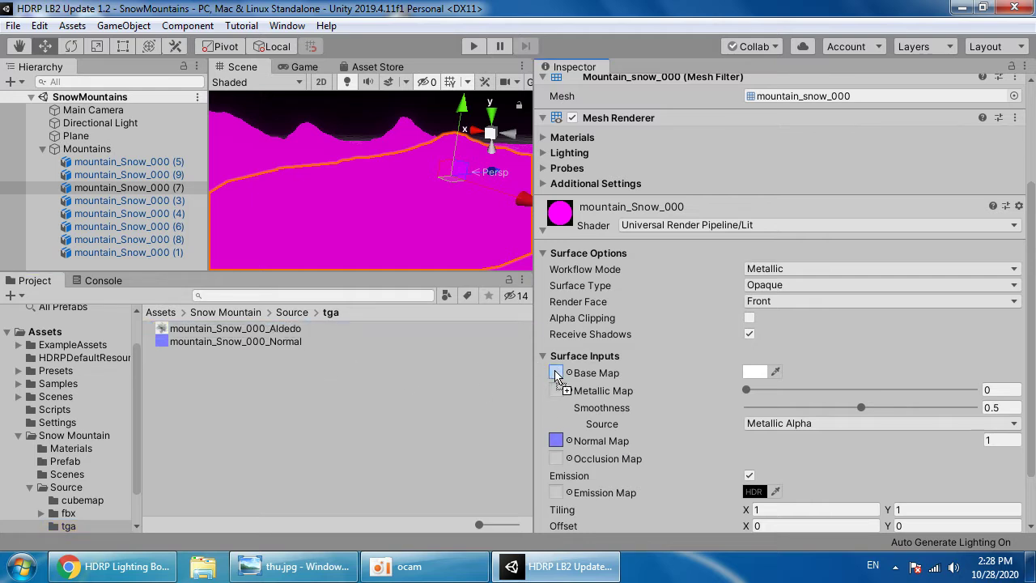
{"action": "left_click_drag", "start_coordinate": [301, 344], "coordinate": [561, 453]}
{"action": "right_click_drag", "start_coordinate": [325, 192], "coordinate": [361, 199]}
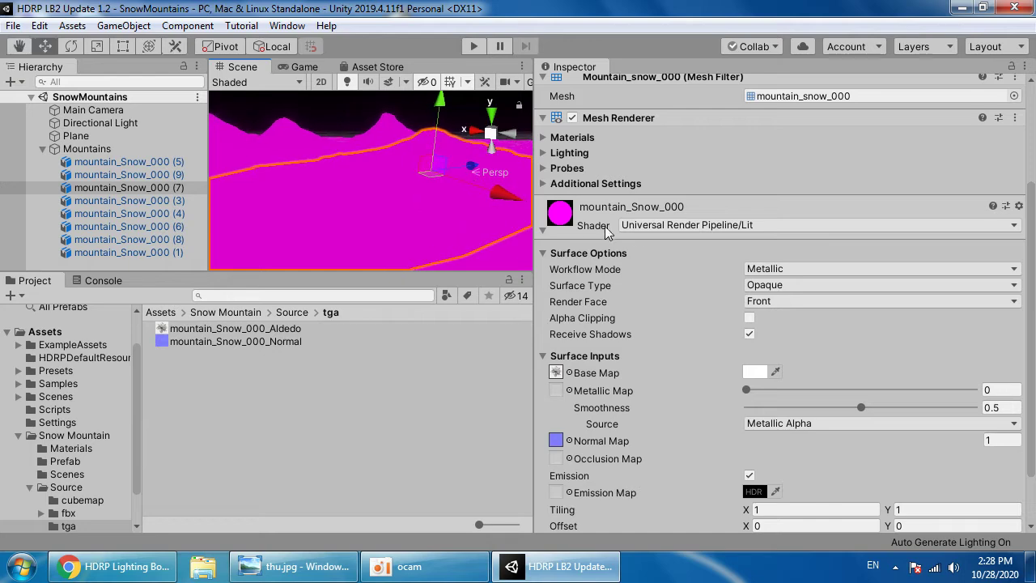
Step: Open the Graphics section of the Project Settings and move its window clear of the project's asset list
{"action": "left_click", "coordinate": [39, 26]}
{"action": "left_click", "coordinate": [142, 477]}
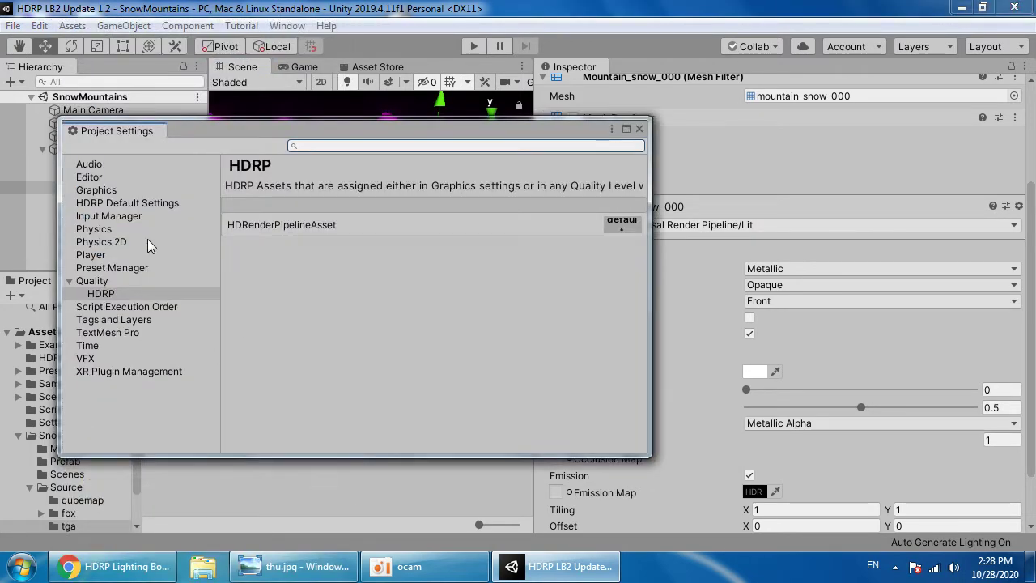
{"action": "left_click", "coordinate": [98, 190]}
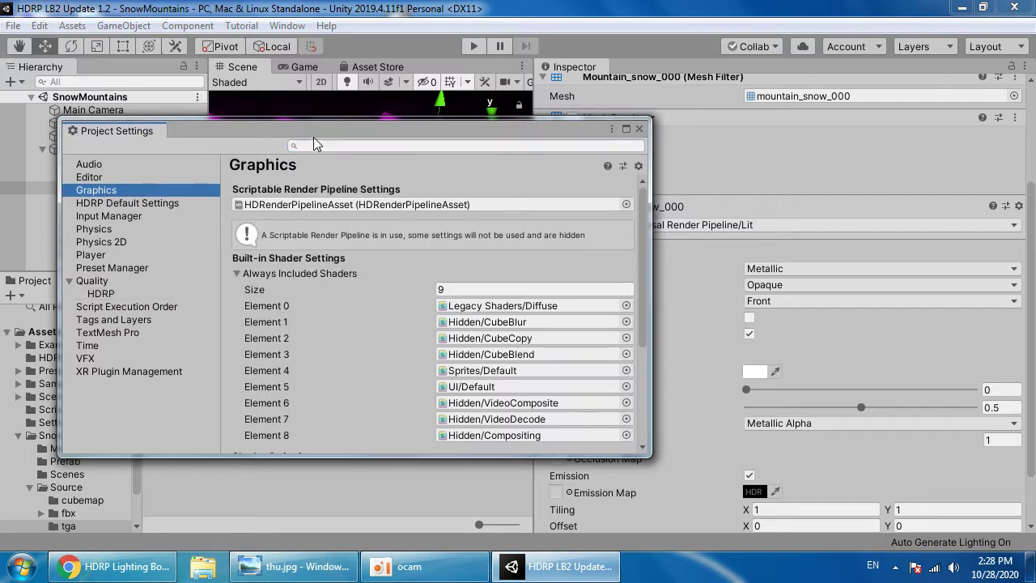
{"action": "left_click_drag", "start_coordinate": [313, 137], "coordinate": [660, 124]}
Step: Create a Universal Render Pipeline asset with Forward Renderer in the tga folder and assign it as the project's Scriptable Render Pipeline setting
{"action": "right_click", "coordinate": [259, 359]}
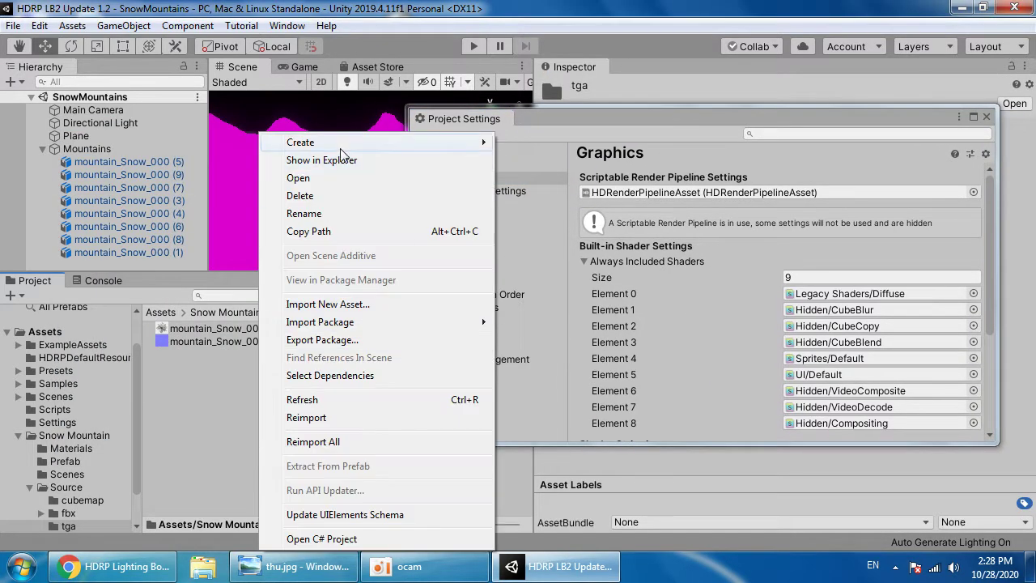
{"action": "mouse_move", "coordinate": [339, 146]}
{"action": "mouse_move", "coordinate": [584, 319]}
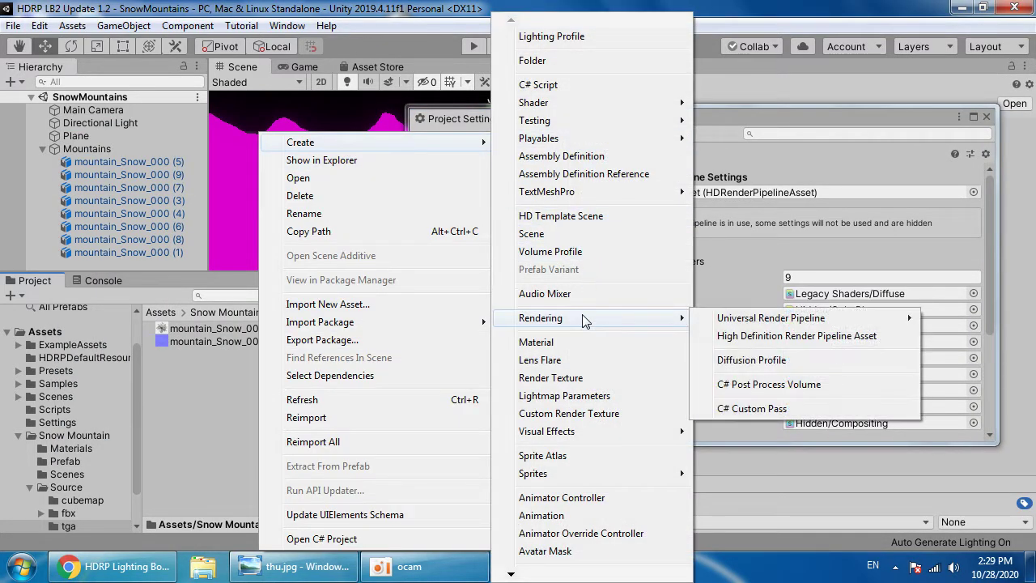
{"action": "mouse_move", "coordinate": [771, 324]}
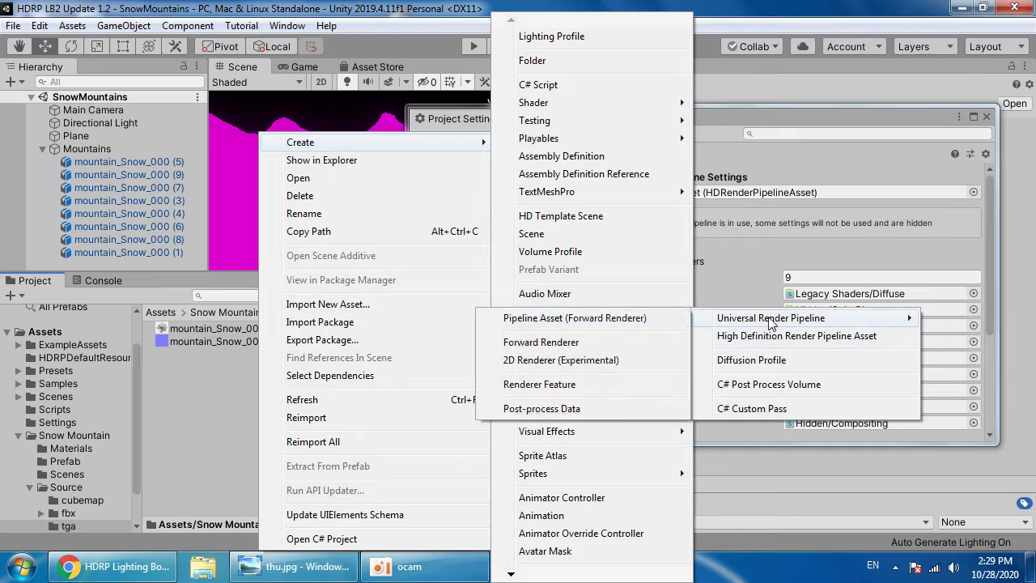
{"action": "left_click", "coordinate": [612, 318]}
{"action": "left_click", "coordinate": [429, 338]}
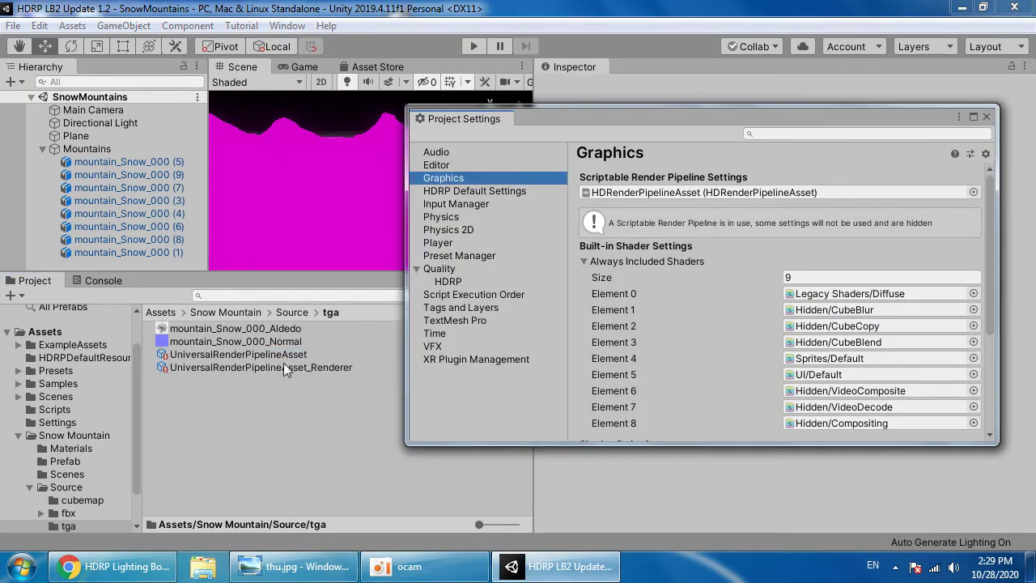
{"action": "left_click_drag", "start_coordinate": [287, 354], "coordinate": [622, 196]}
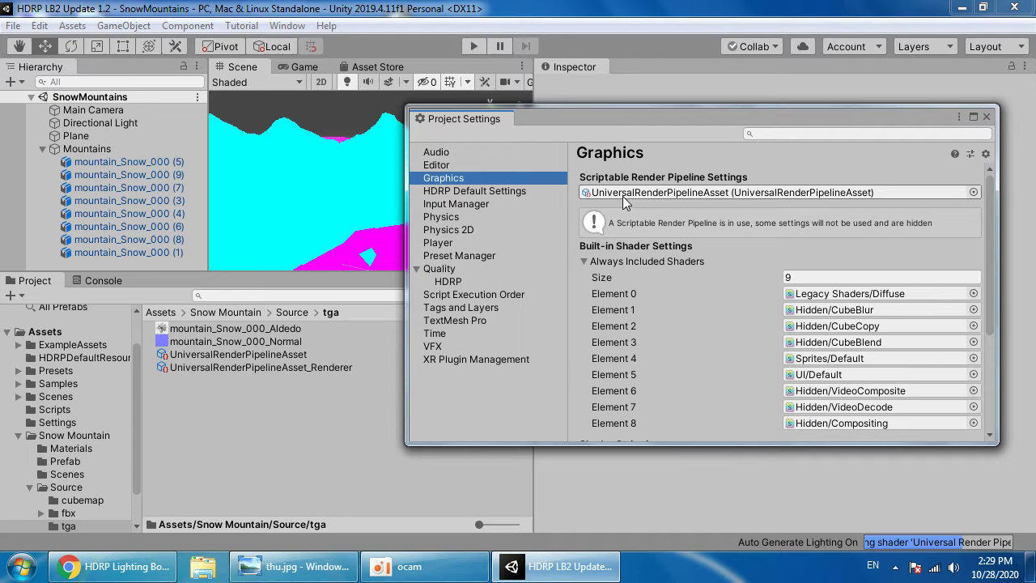
{"action": "left_click", "coordinate": [987, 118]}
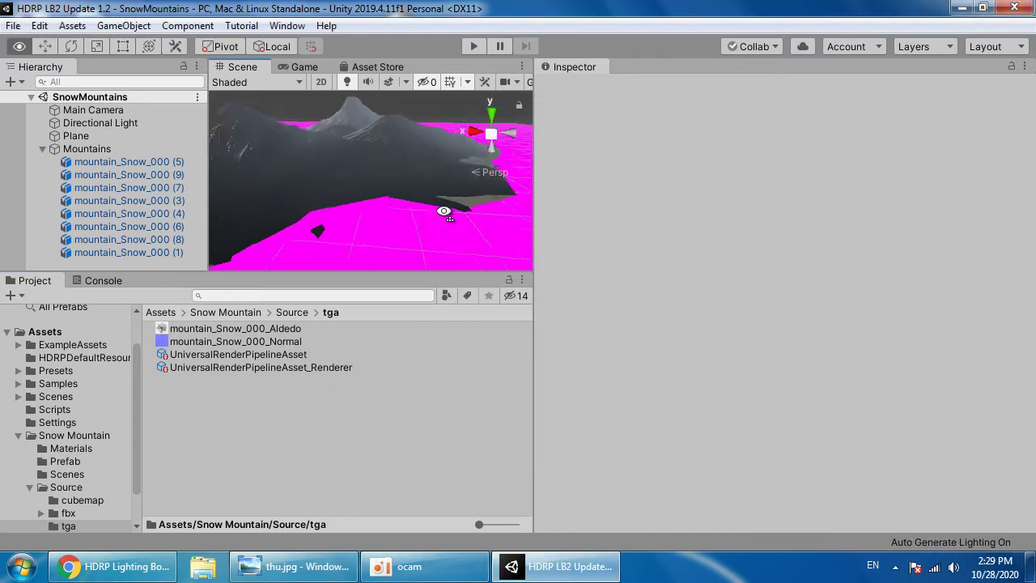
Step: Select the Plane and change its whitePlane material's shader to Universal Render Pipeline/Lit
{"action": "left_click", "coordinate": [442, 244]}
{"action": "left_click", "coordinate": [701, 454]}
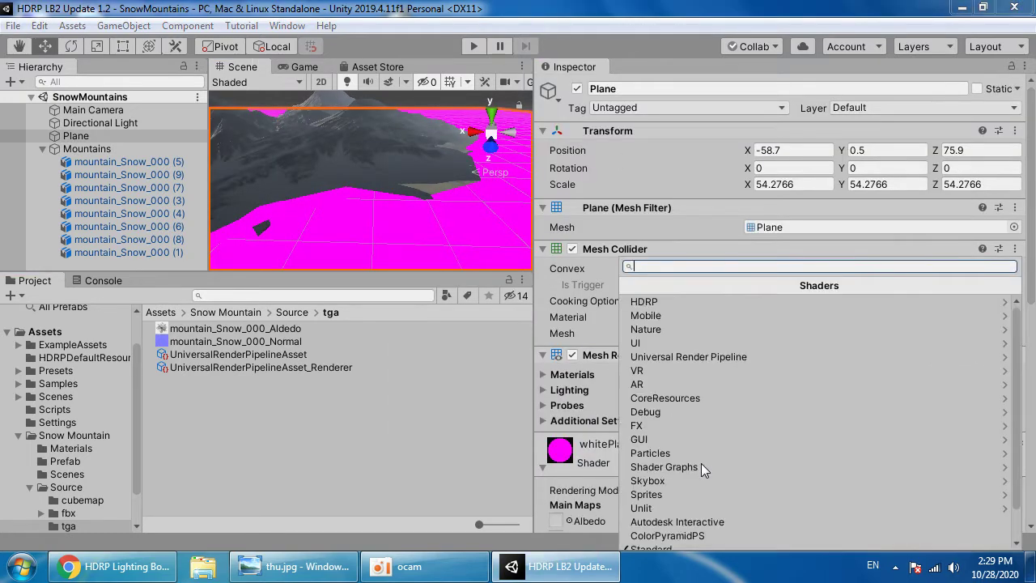
{"action": "left_click", "coordinate": [701, 462]}
{"action": "left_click", "coordinate": [688, 356]}
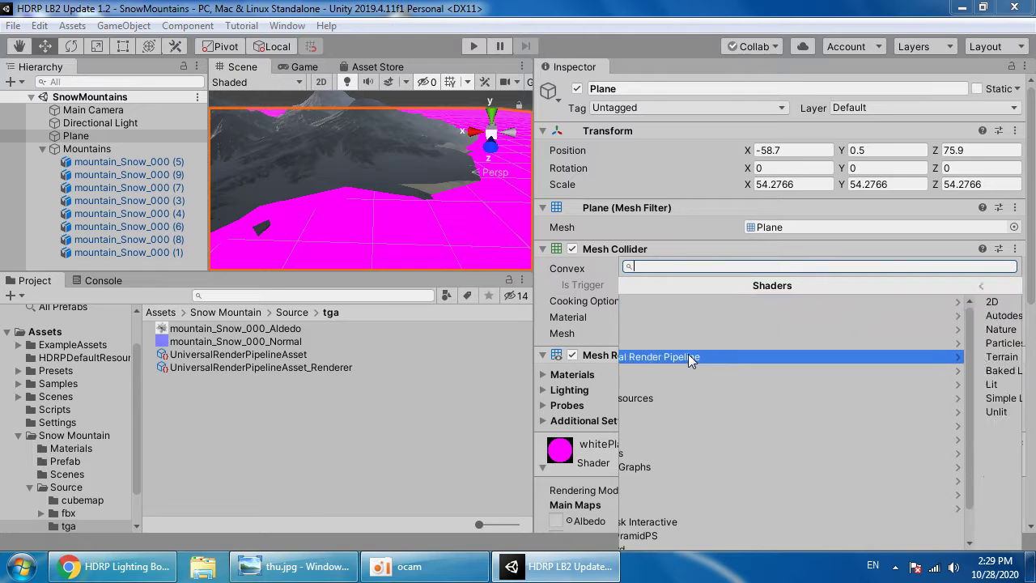
{"action": "left_click", "coordinate": [678, 382]}
{"action": "right_click_drag", "start_coordinate": [417, 250], "coordinate": [256, 151]}
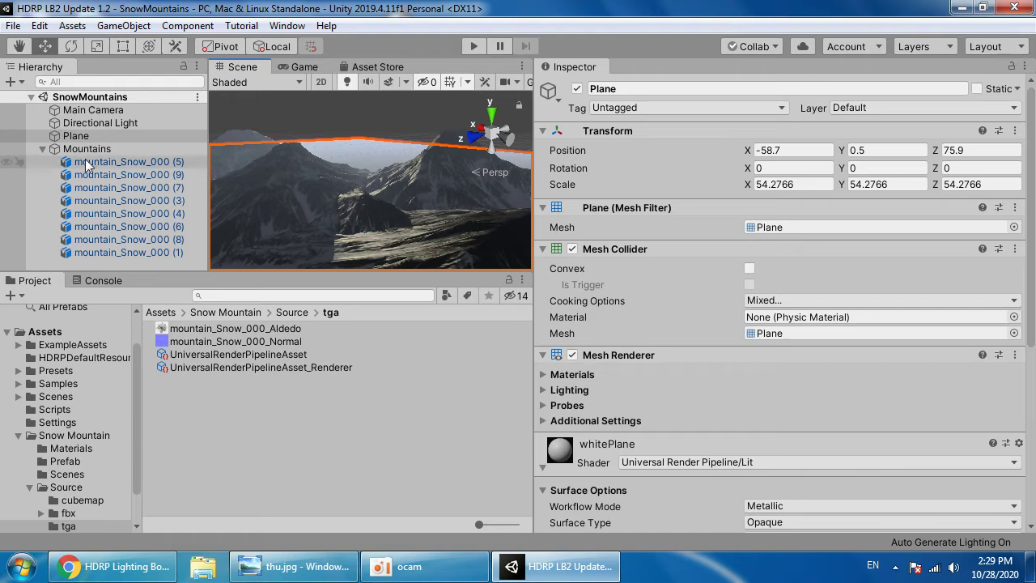
Step: Collapse the Mountains group and open Universal Lighting Box 2
{"action": "left_click", "coordinate": [42, 148]}
{"action": "left_click", "coordinate": [288, 26]}
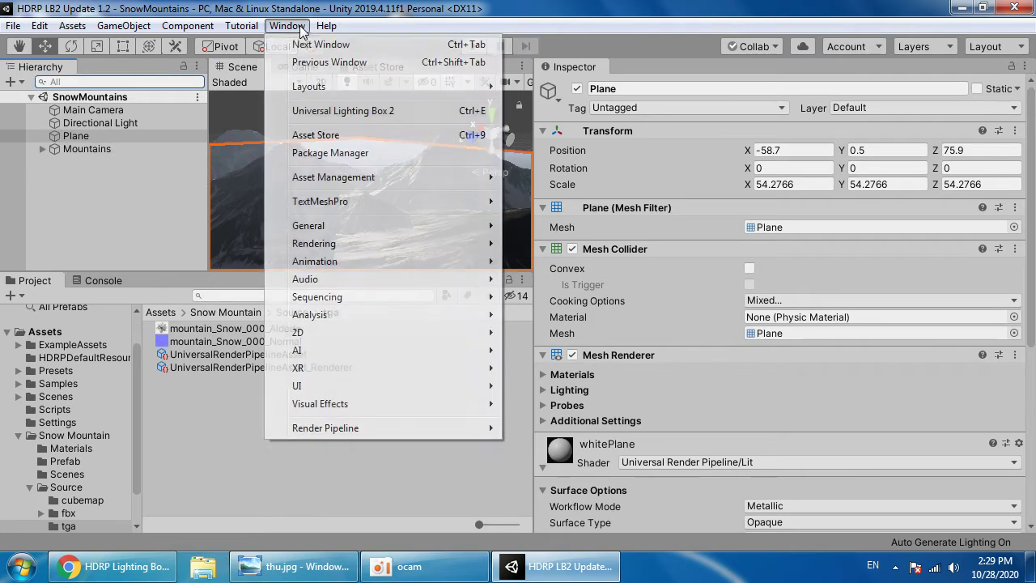
{"action": "left_click", "coordinate": [358, 110]}
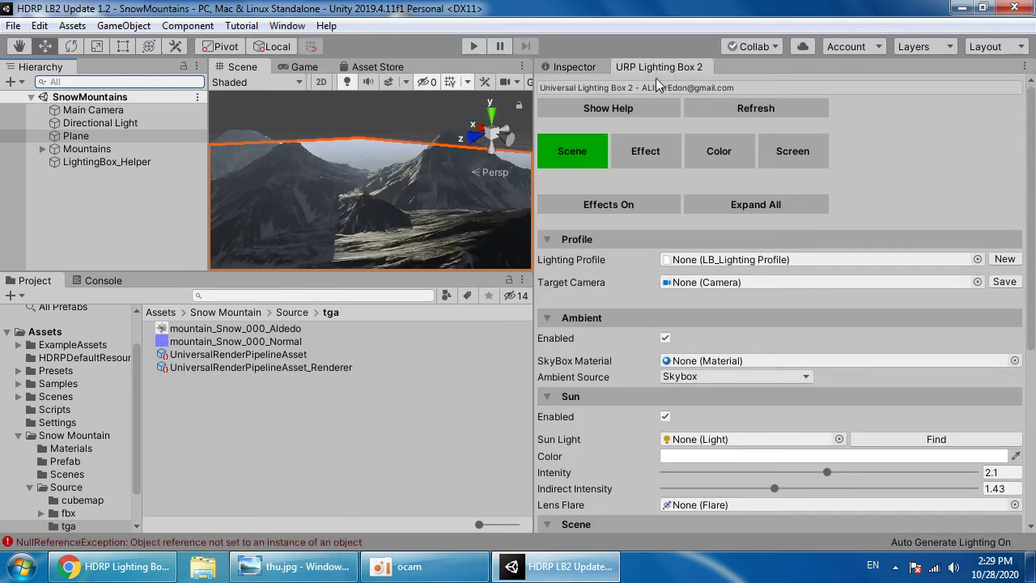
Step: Cancel saving a new lighting profile, check the Console errors and clear them
{"action": "left_click", "coordinate": [997, 259]}
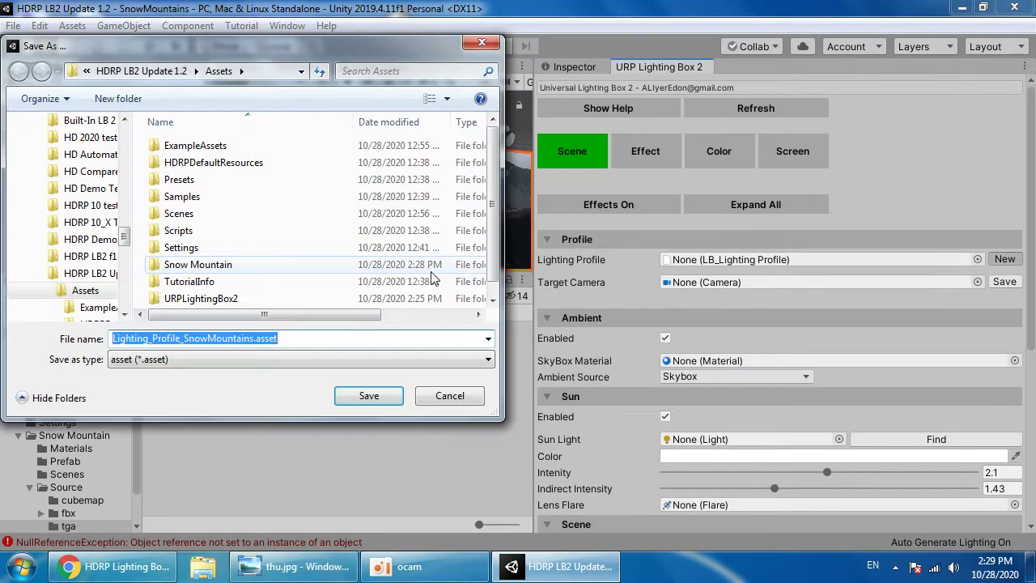
{"action": "left_click", "coordinate": [442, 398]}
{"action": "left_click", "coordinate": [104, 280]}
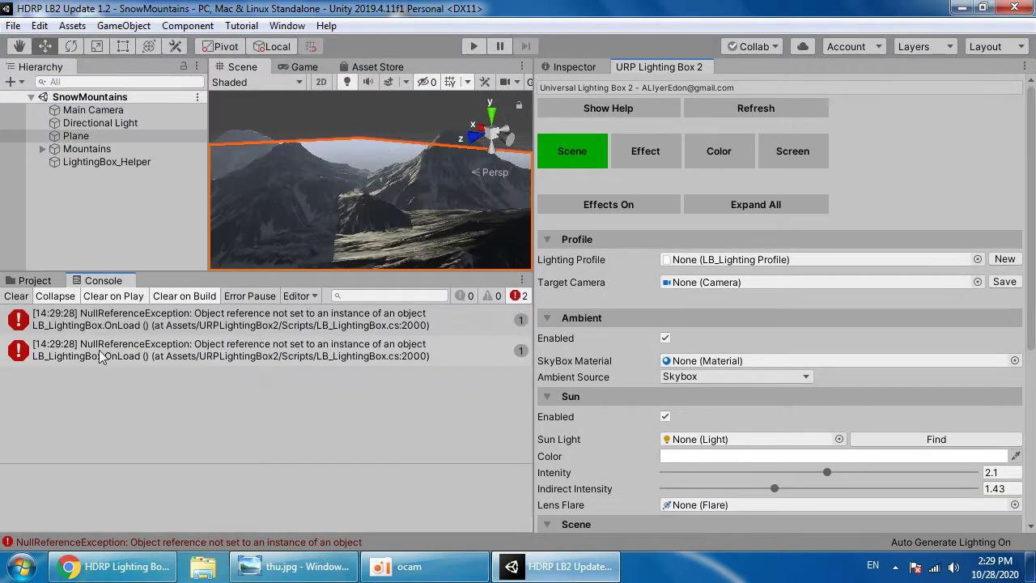
{"action": "left_click", "coordinate": [16, 295]}
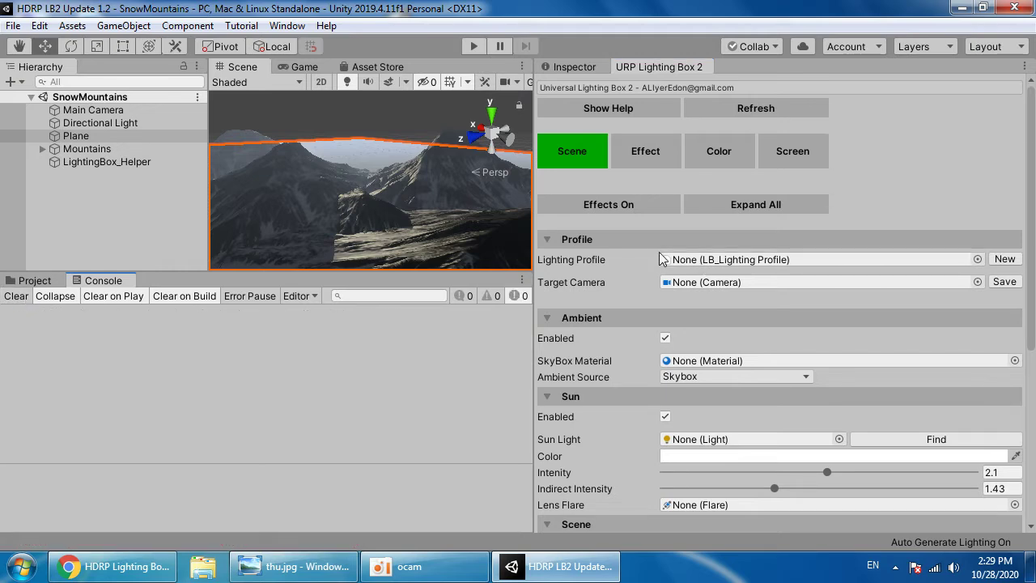
Step: Create a new lighting profile named Lighting_Profile_SnowMountains.asset in the Snow Mountain folder and view the mountains with it applied
{"action": "left_click", "coordinate": [1021, 258]}
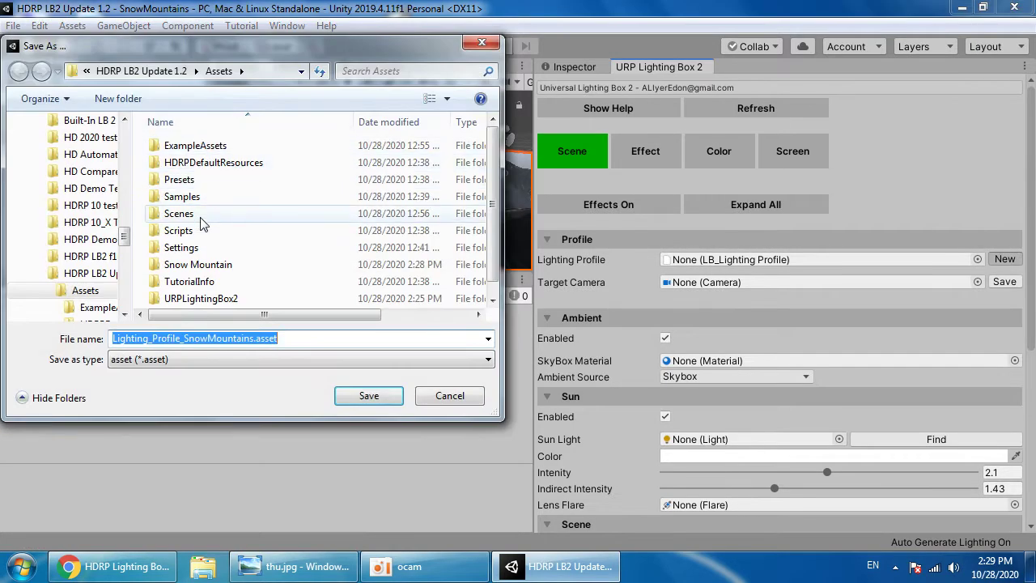
{"action": "double_click", "coordinate": [225, 267]}
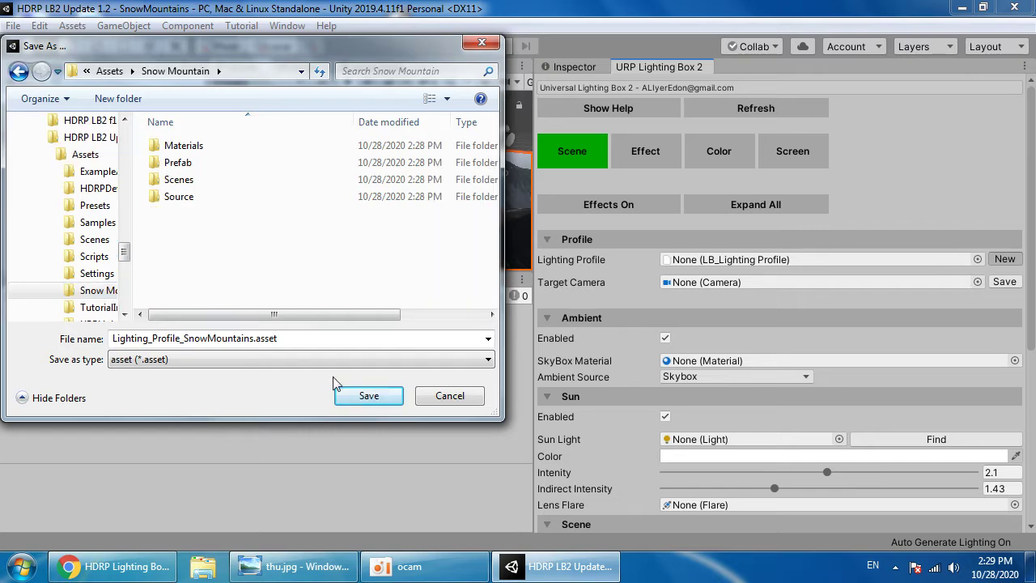
{"action": "left_click", "coordinate": [366, 395]}
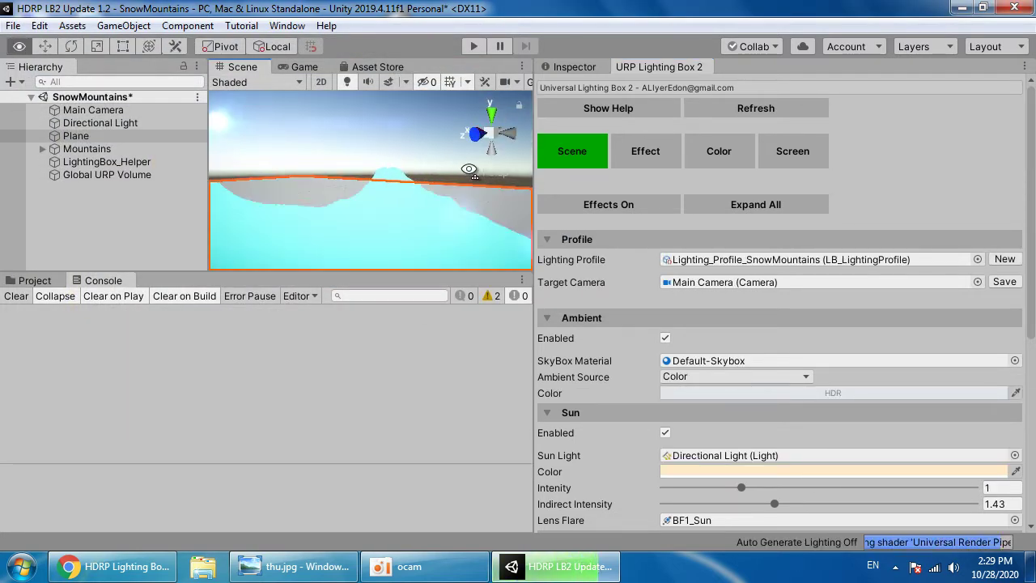
{"action": "right_click_drag", "start_coordinate": [470, 170], "coordinate": [485, 223]}
{"action": "right_click_drag", "start_coordinate": [420, 227], "coordinate": [153, 249]}
{"action": "right_click_drag", "start_coordinate": [445, 217], "coordinate": [404, 190]}
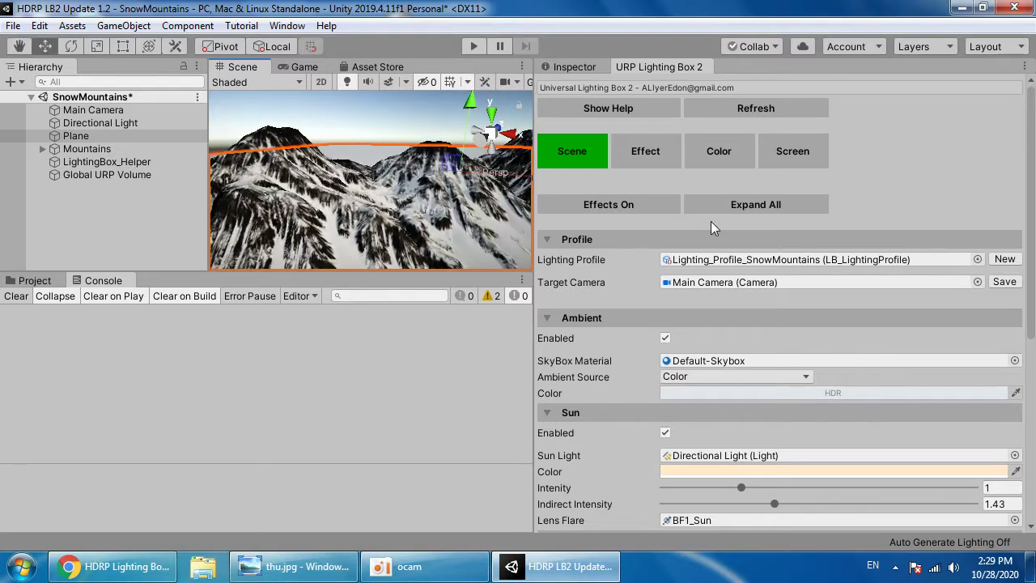
Step: Enlarge the Scene view by narrowing the Lighting Box and Hierarchy areas and lowering the Console's upper edge
{"action": "left_click_drag", "start_coordinate": [535, 216], "coordinate": [657, 212]}
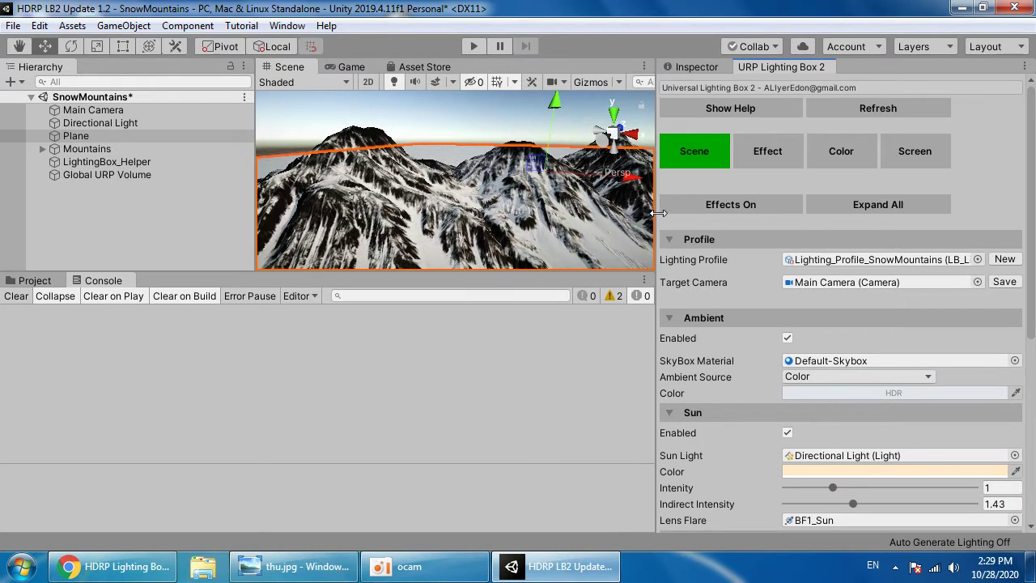
{"action": "left_click_drag", "start_coordinate": [488, 274], "coordinate": [477, 323]}
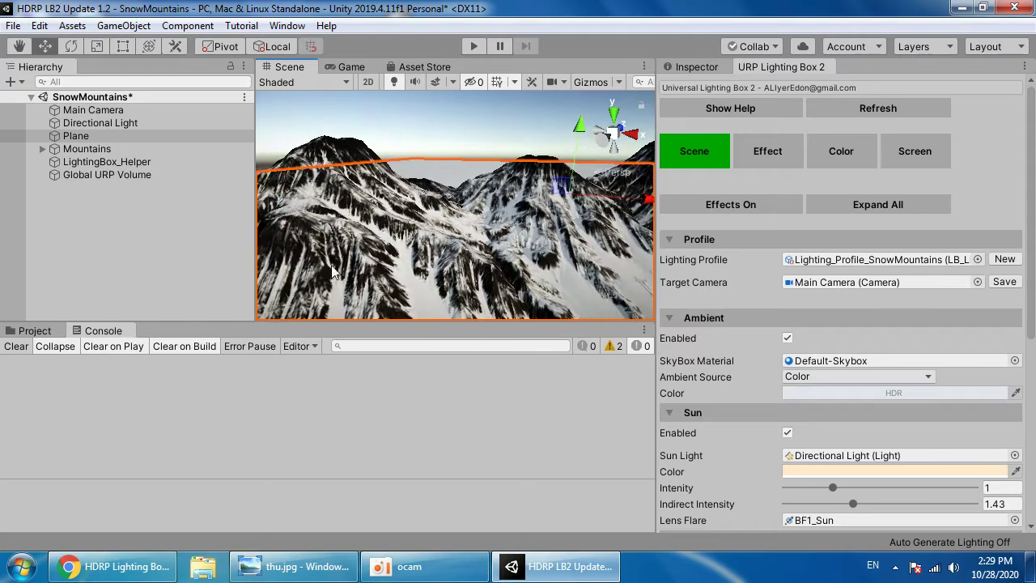
{"action": "left_click_drag", "start_coordinate": [256, 227], "coordinate": [164, 219]}
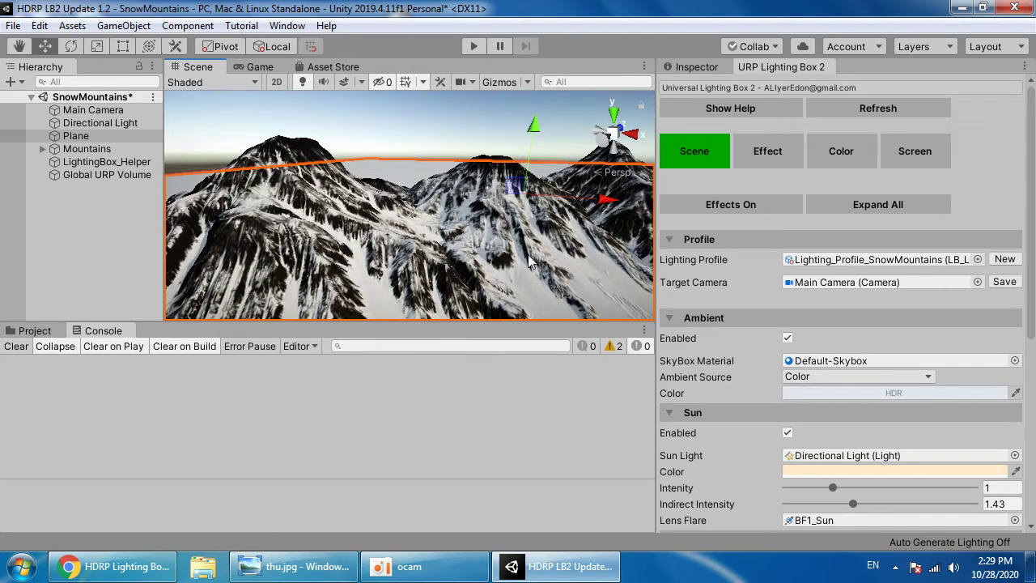
{"action": "left_click_drag", "start_coordinate": [450, 170], "coordinate": [465, 230], "text": "alt"}
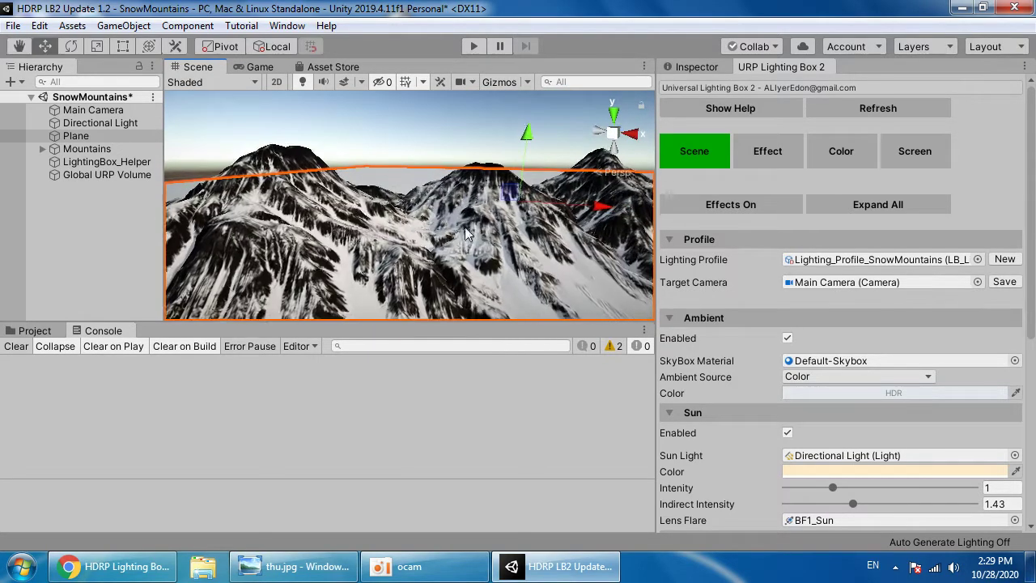
Step: Mark the Mountains group object as static in the Inspector
{"action": "left_click", "coordinate": [696, 66]}
{"action": "left_click", "coordinate": [87, 149]}
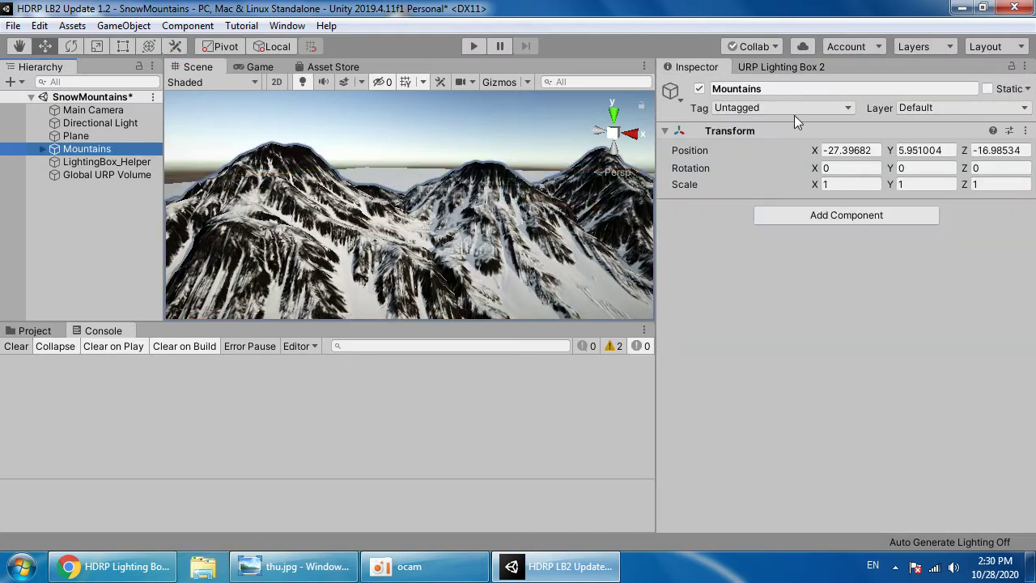
{"action": "left_click", "coordinate": [986, 89]}
{"action": "left_click", "coordinate": [495, 313]}
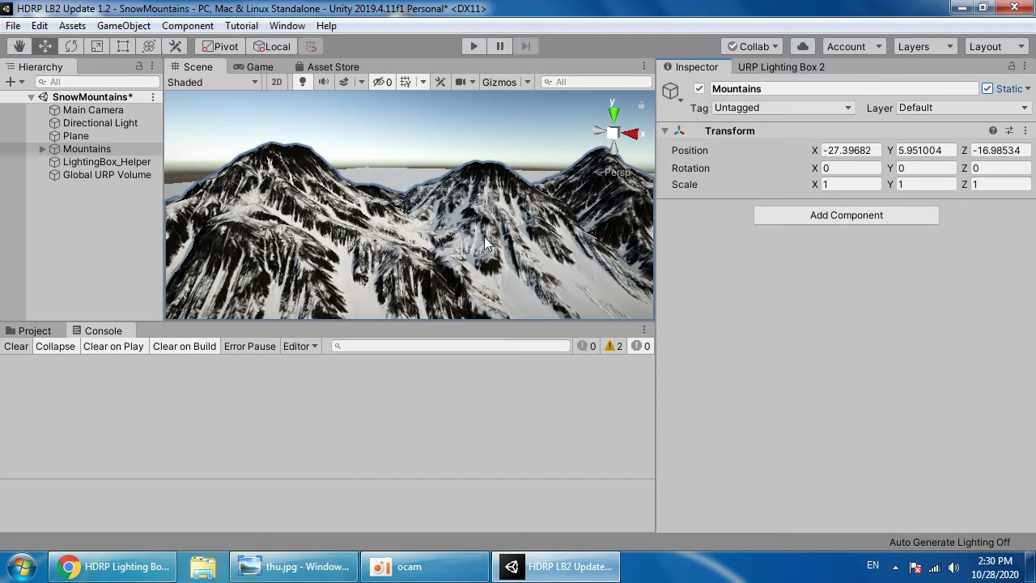
Step: Enable Generate Lightmap UVs in the import settings of the mountain_Snow_000 model and apply the change
{"action": "left_click", "coordinate": [484, 245]}
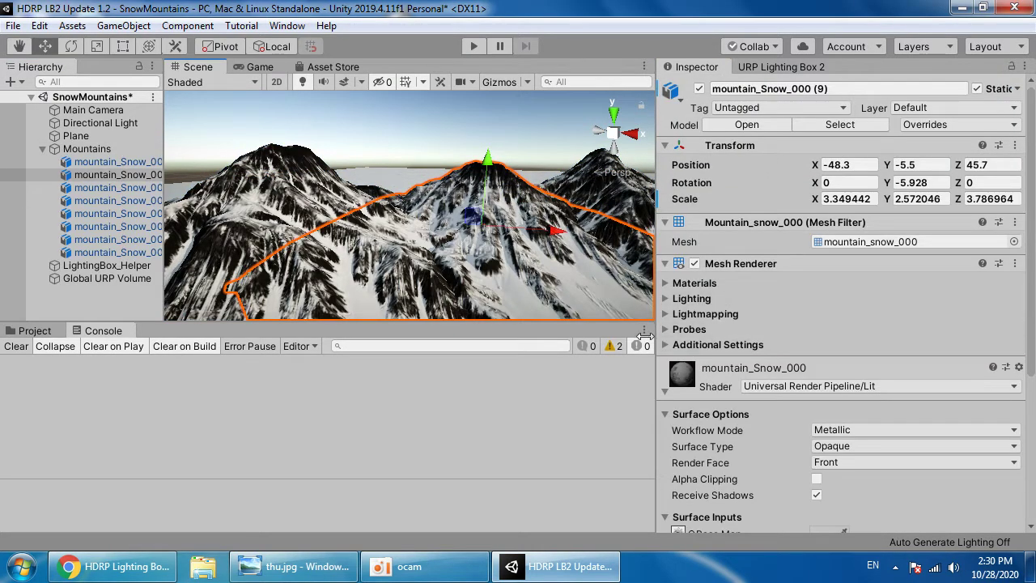
{"action": "left_click", "coordinate": [34, 330]}
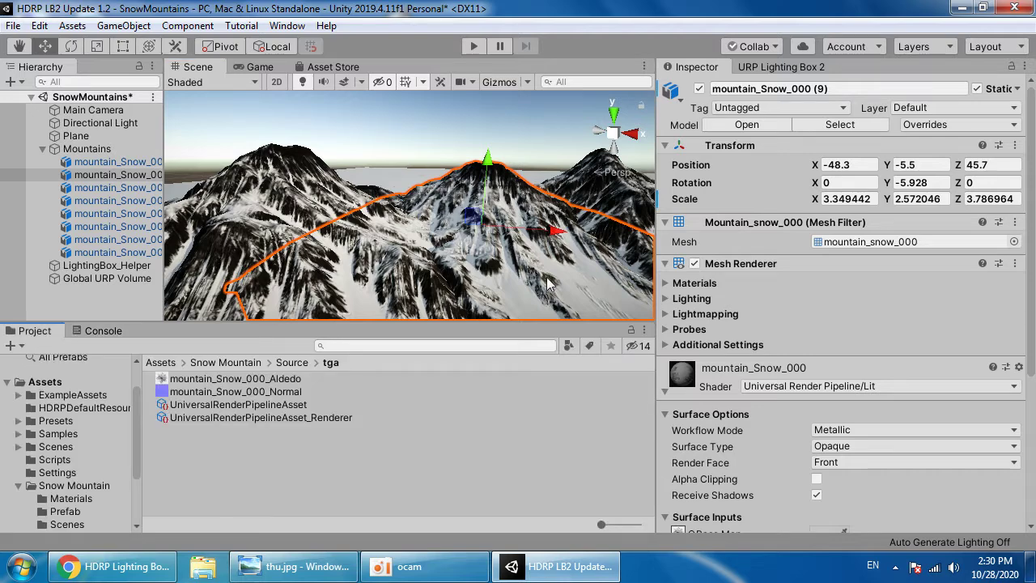
{"action": "left_click", "coordinate": [837, 242]}
{"action": "left_click", "coordinate": [308, 392]}
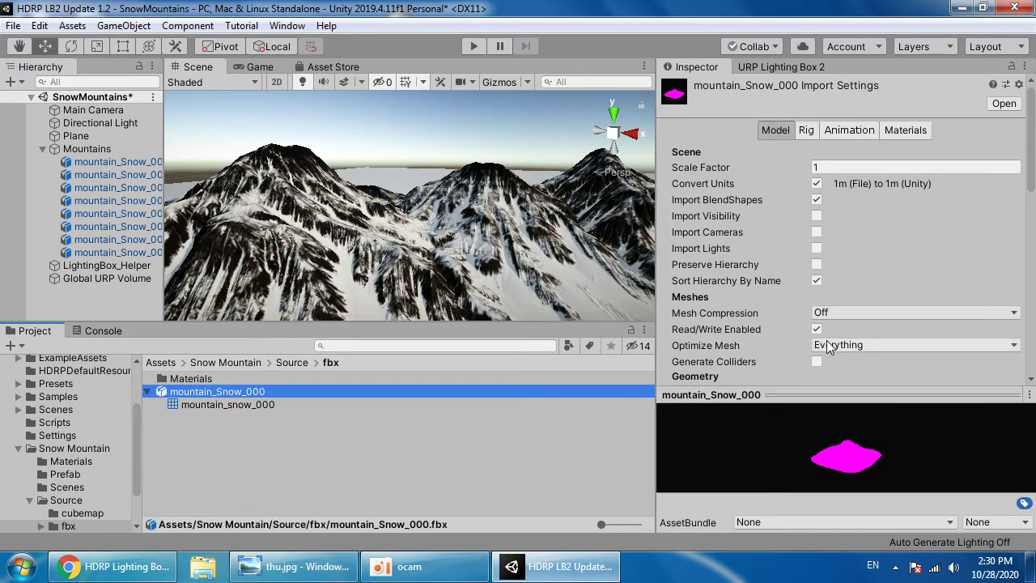
{"action": "scroll", "coordinate": [828, 346], "scroll_direction": "down", "scroll_amount": 4}
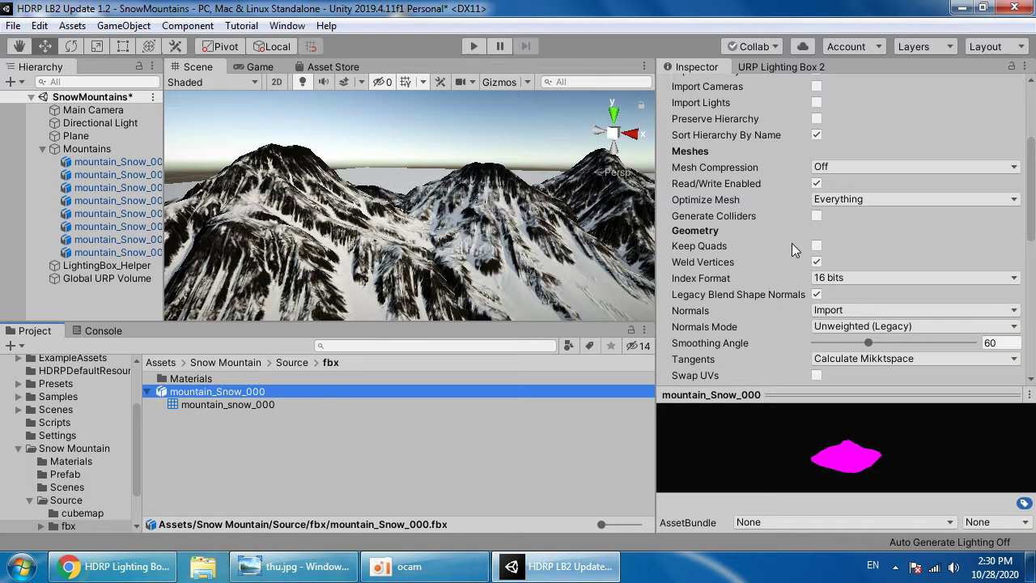
{"action": "scroll", "coordinate": [791, 275], "scroll_direction": "down", "scroll_amount": 9}
{"action": "scroll", "coordinate": [777, 297], "scroll_direction": "up", "scroll_amount": 5}
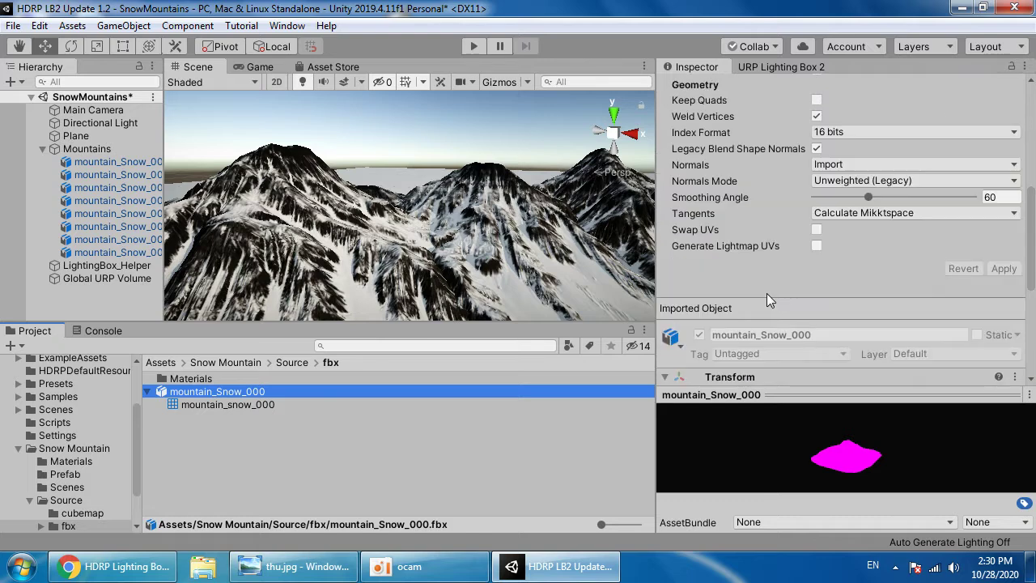
{"action": "left_click", "coordinate": [816, 246]}
{"action": "left_click", "coordinate": [1003, 285]}
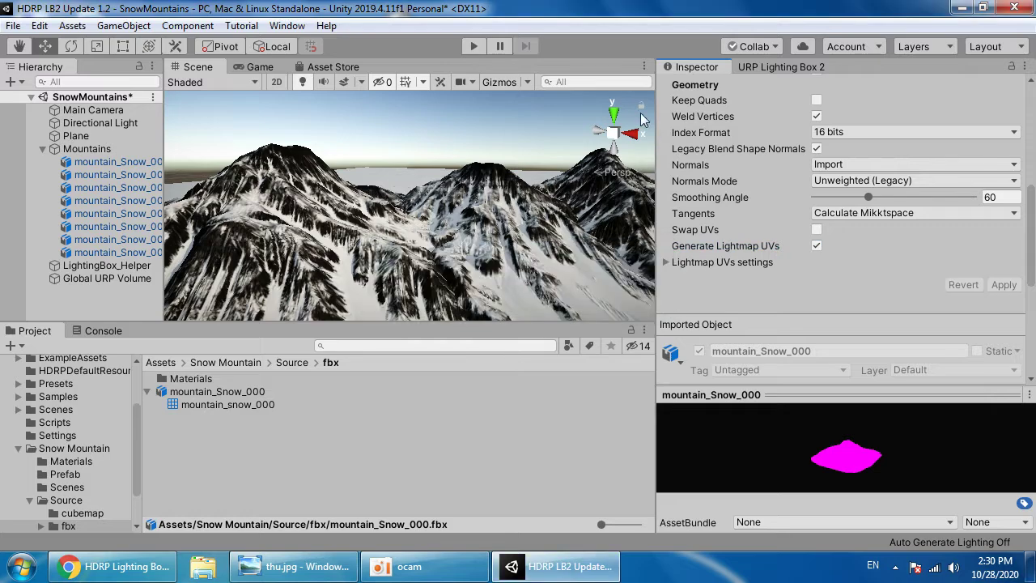
Step: Return to URP Lighting Box 2, locate the assigned lighting profile in the project and collapse the Profile section
{"action": "left_click", "coordinate": [758, 70]}
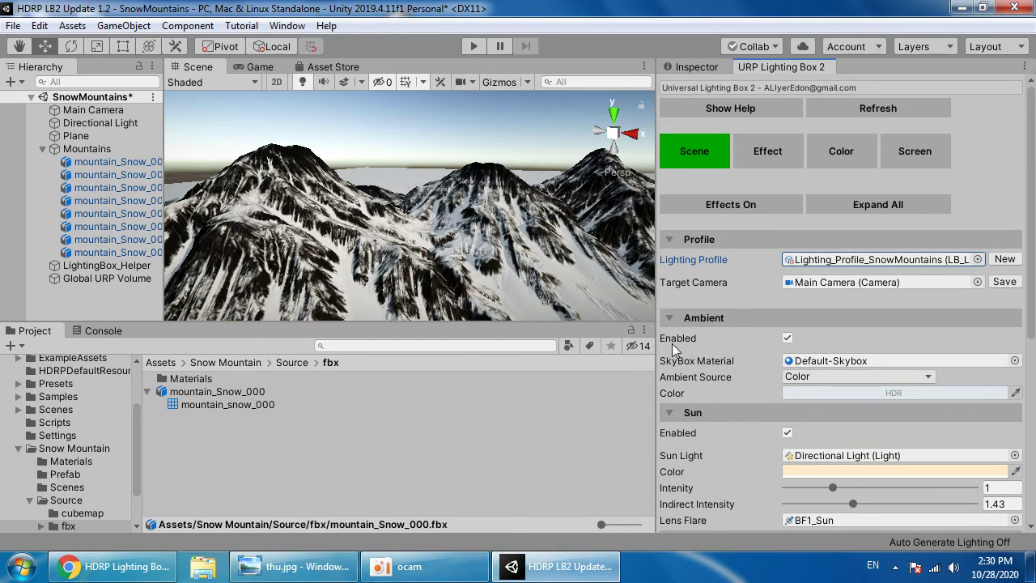
{"action": "right_click_drag", "start_coordinate": [495, 246], "coordinate": [528, 239]}
{"action": "key", "text": "w"}
{"action": "key", "text": "s"}
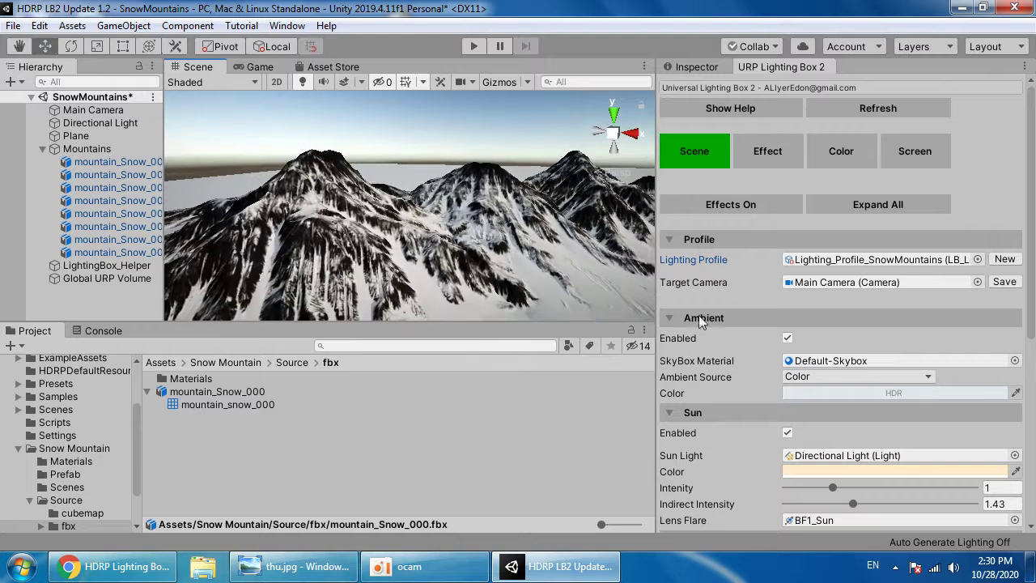
{"action": "left_click", "coordinate": [837, 263]}
{"action": "left_click", "coordinate": [765, 241]}
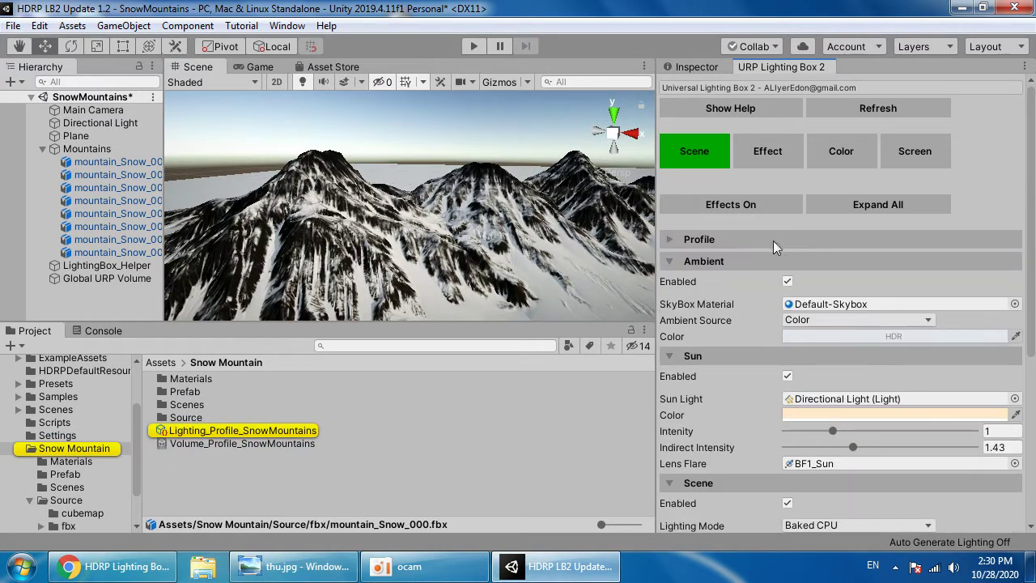
Step: Brighten the Ambient color to a very pale blue and check the mountains in the scene
{"action": "left_click", "coordinate": [826, 339]}
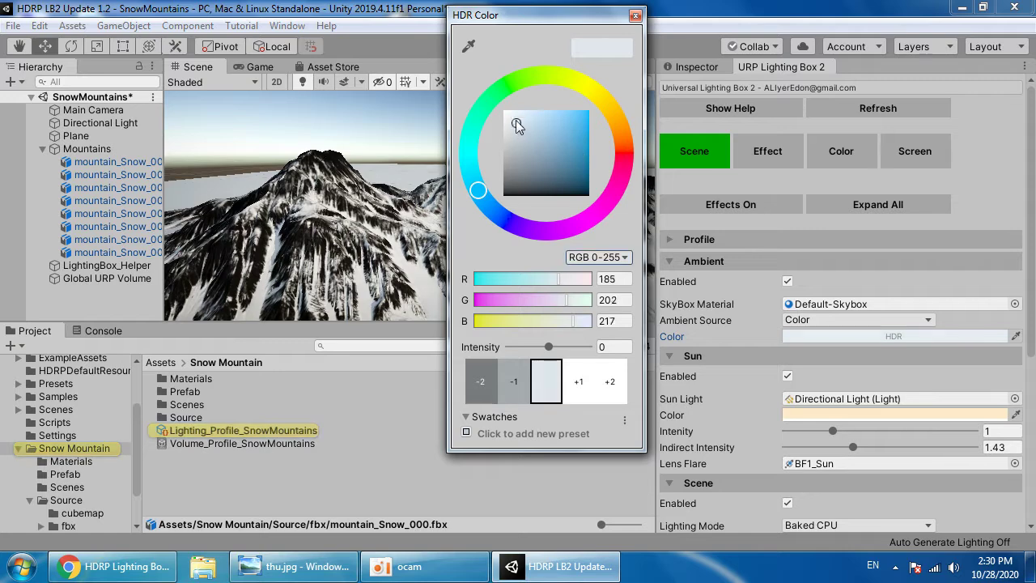
{"action": "mouse_move", "coordinate": [515, 120]}
{"action": "left_mouse_down"}
{"action": "mouse_move", "coordinate": [508, 113]}
{"action": "mouse_move", "coordinate": [518, 107]}
{"action": "left_mouse_up"}
{"action": "right_click_drag", "start_coordinate": [311, 212], "coordinate": [356, 212]}
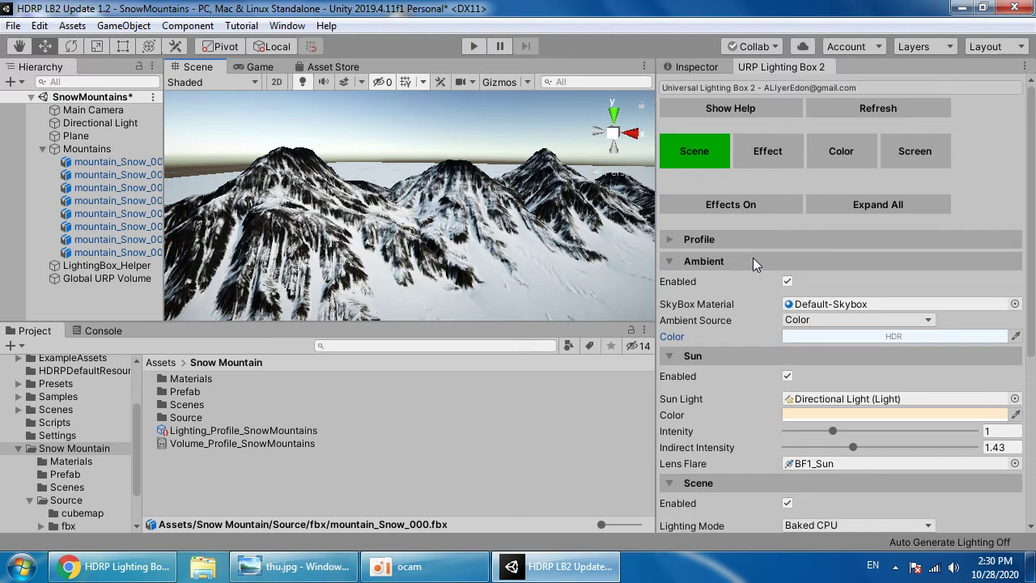
{"action": "left_click", "coordinate": [1014, 304]}
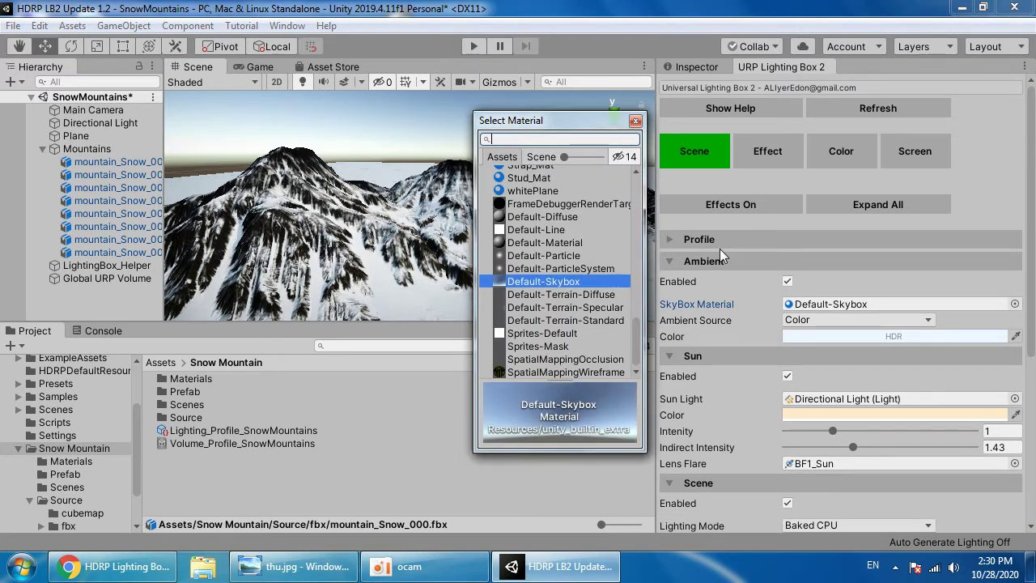
{"action": "type", "text": "sk"}
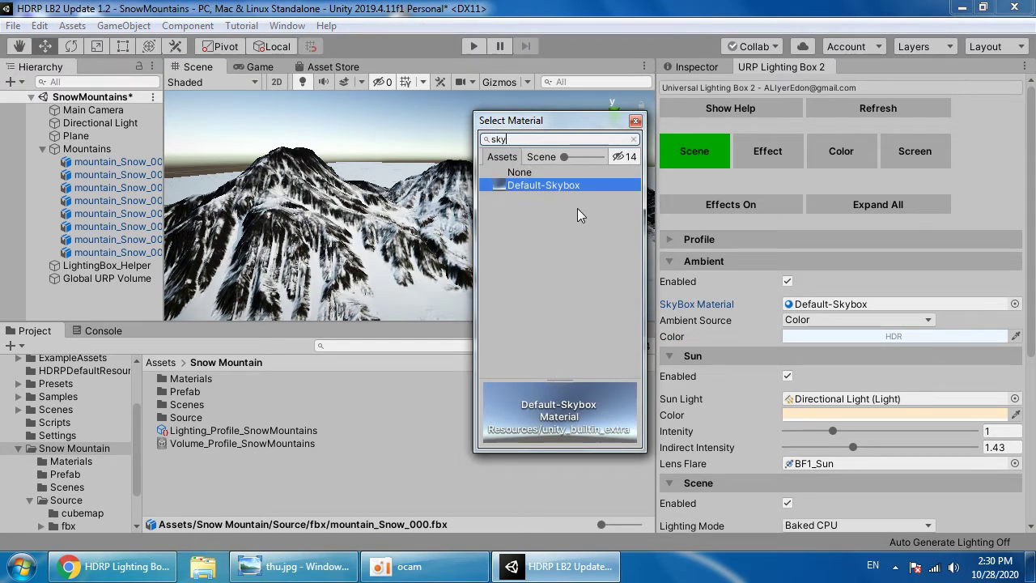
{"action": "type", "text": "y"}
{"action": "key", "text": "BackSpace"}
{"action": "key", "text": "BackSpace"}
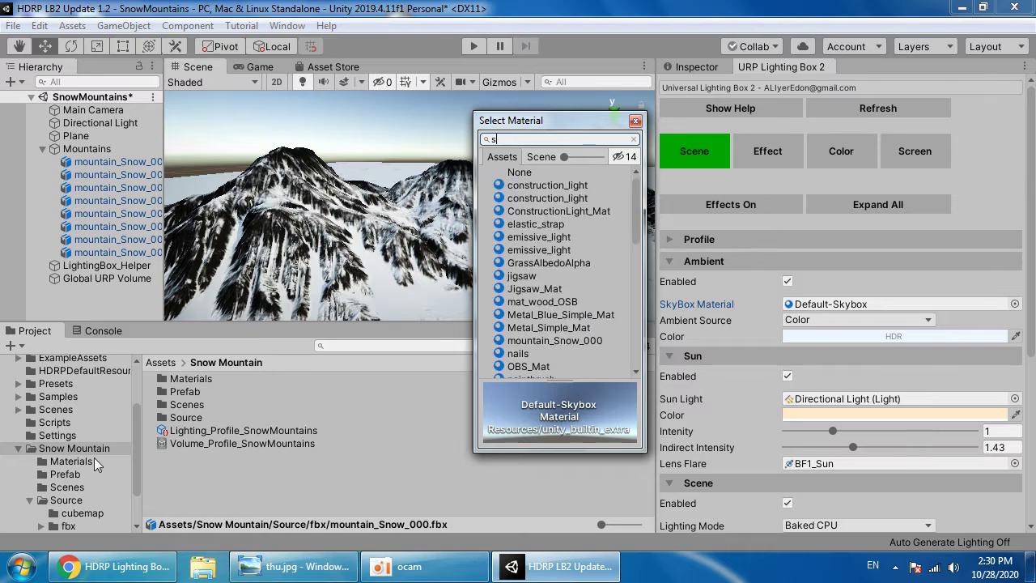
{"action": "left_click", "coordinate": [91, 459]}
Step: Assign the enviromentMap material from the Snow Mountain Materials folder as the SkyBox Material
{"action": "left_click", "coordinate": [83, 459]}
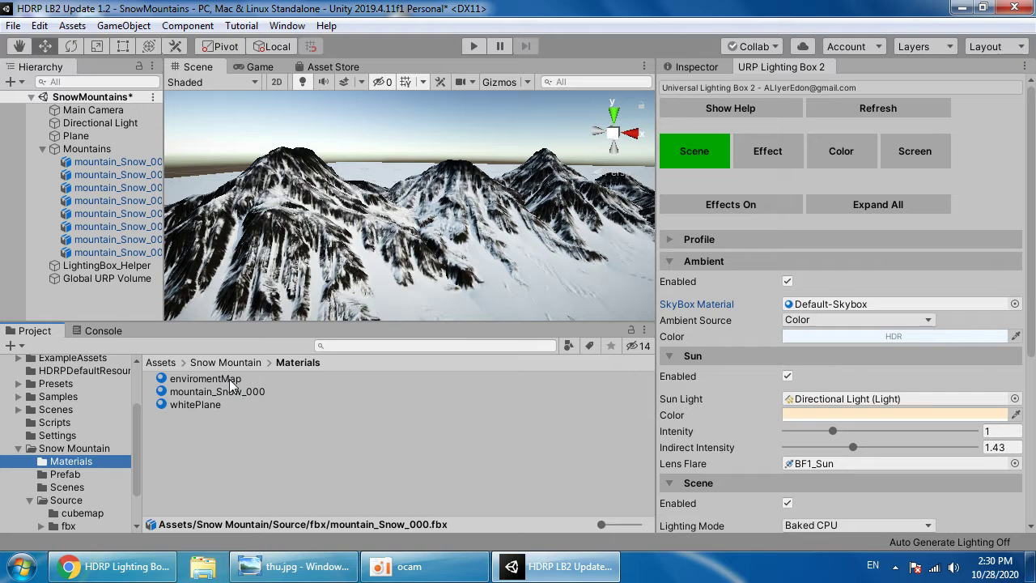
{"action": "left_click_drag", "start_coordinate": [212, 379], "coordinate": [805, 308]}
{"action": "right_click_drag", "start_coordinate": [438, 283], "coordinate": [437, 251]}
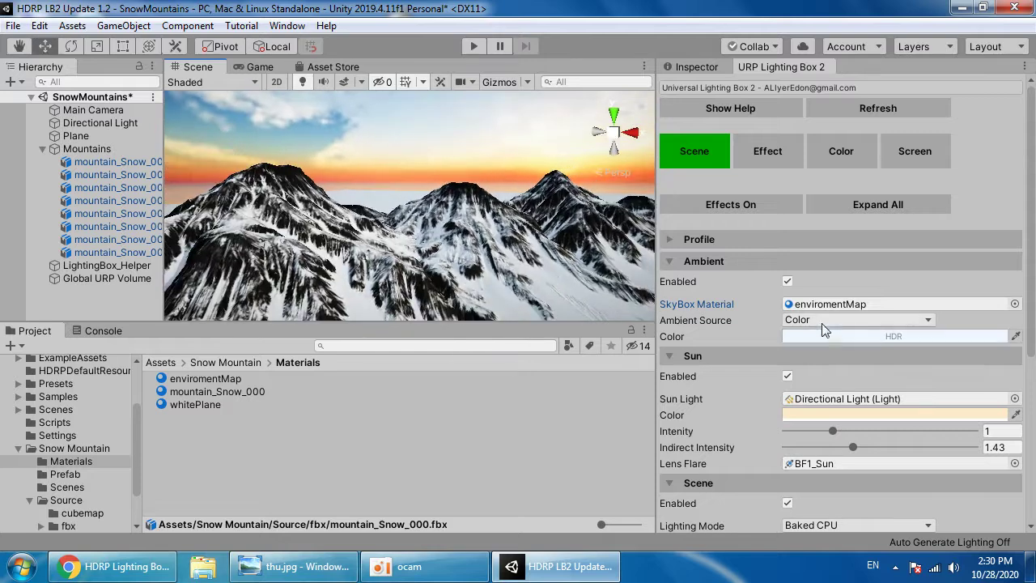
Step: Try a Rotation of 44 on the enviromentMap skybox material, inspect the sky around the mountains and undo the last change
{"action": "left_click", "coordinate": [822, 304]}
{"action": "left_click", "coordinate": [698, 70]}
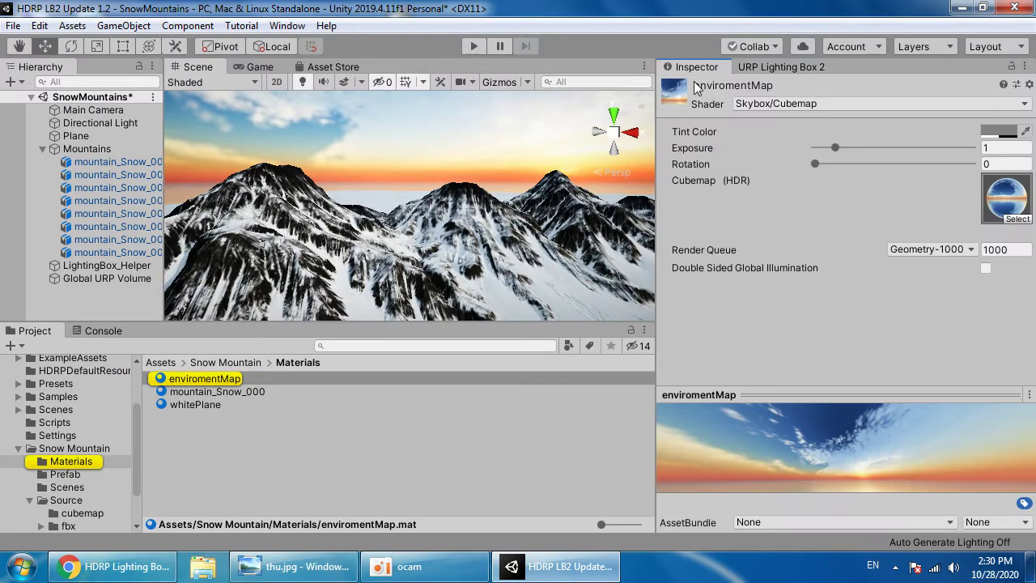
{"action": "mouse_move", "coordinate": [816, 164]}
{"action": "left_mouse_down"}
{"action": "mouse_move", "coordinate": [1018, 178]}
{"action": "mouse_move", "coordinate": [809, 158]}
{"action": "mouse_move", "coordinate": [893, 167]}
{"action": "mouse_move", "coordinate": [834, 163]}
{"action": "left_mouse_up"}
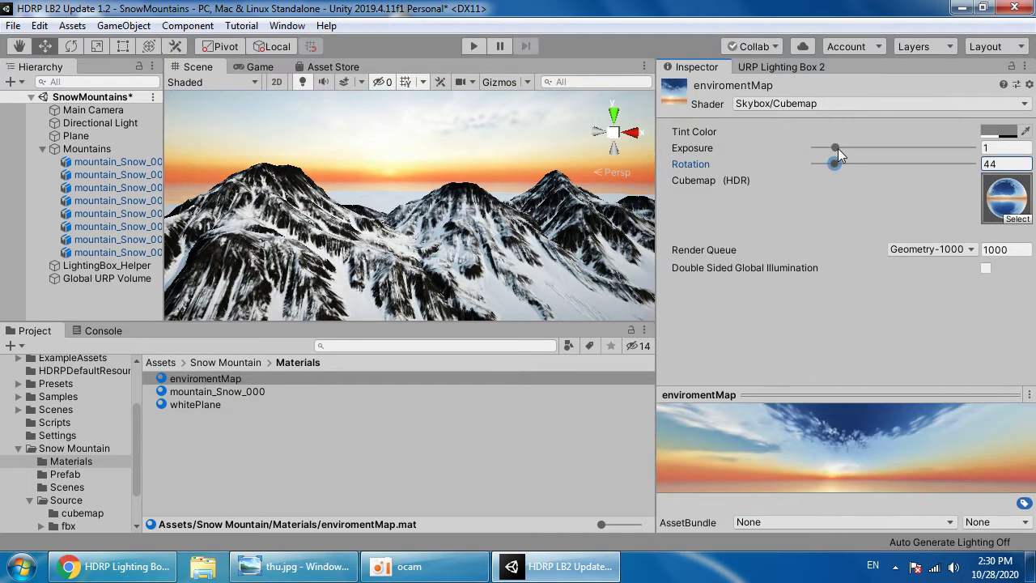
{"action": "right_click_drag", "start_coordinate": [450, 276], "coordinate": [509, 113]}
{"action": "right_click_drag", "start_coordinate": [885, 92], "coordinate": [447, 212]}
{"action": "key", "text": "ctrl+z"}
Step: Set the SkyBox Material in the Ambient section back to Default-Skybox and view the mountains
{"action": "left_click", "coordinate": [777, 67]}
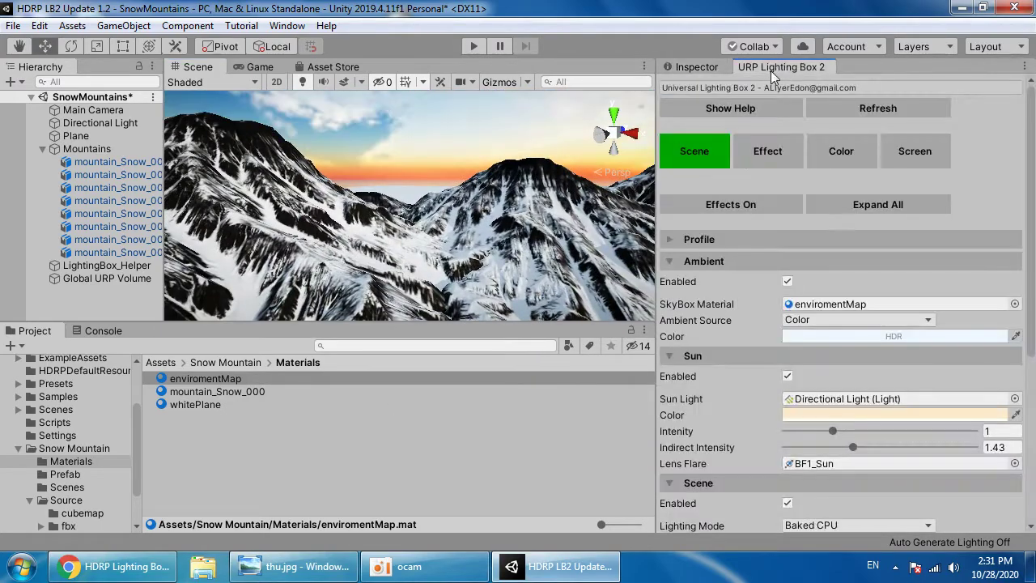
{"action": "left_click", "coordinate": [1014, 303]}
{"action": "type", "text": "def"}
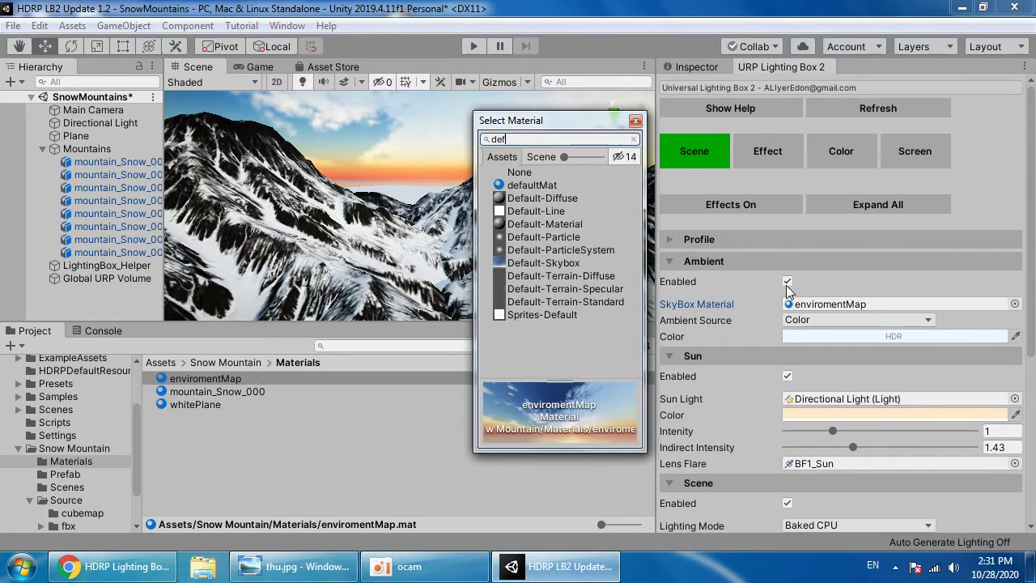
{"action": "double_click", "coordinate": [564, 263]}
{"action": "right_click_drag", "start_coordinate": [465, 239], "coordinate": [506, 259]}
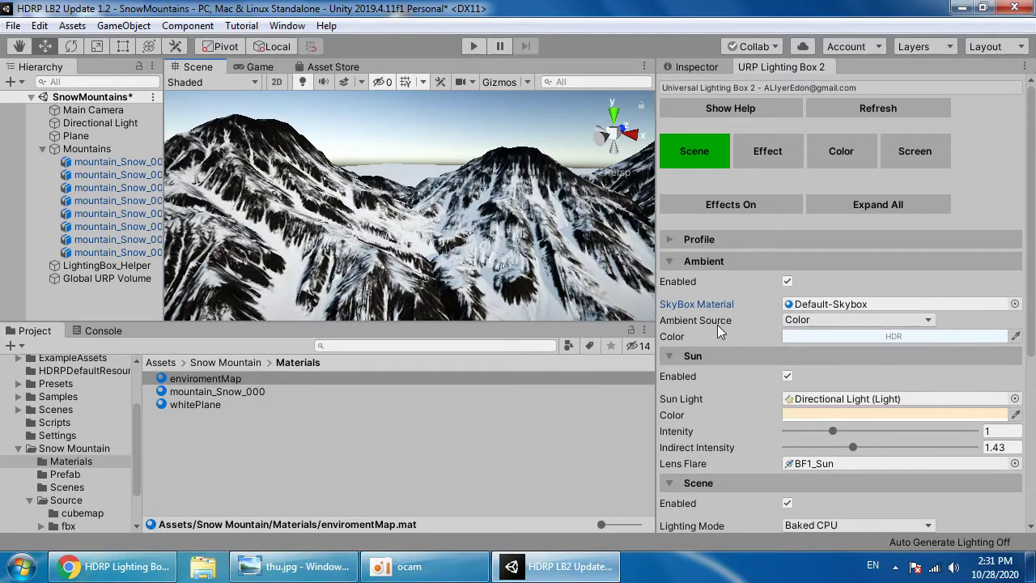
Step: Create a material named sky in the Snow Mountain Materials folder and assign it as the SkyBox Material
{"action": "right_click", "coordinate": [355, 448]}
{"action": "mouse_move", "coordinate": [476, 51]}
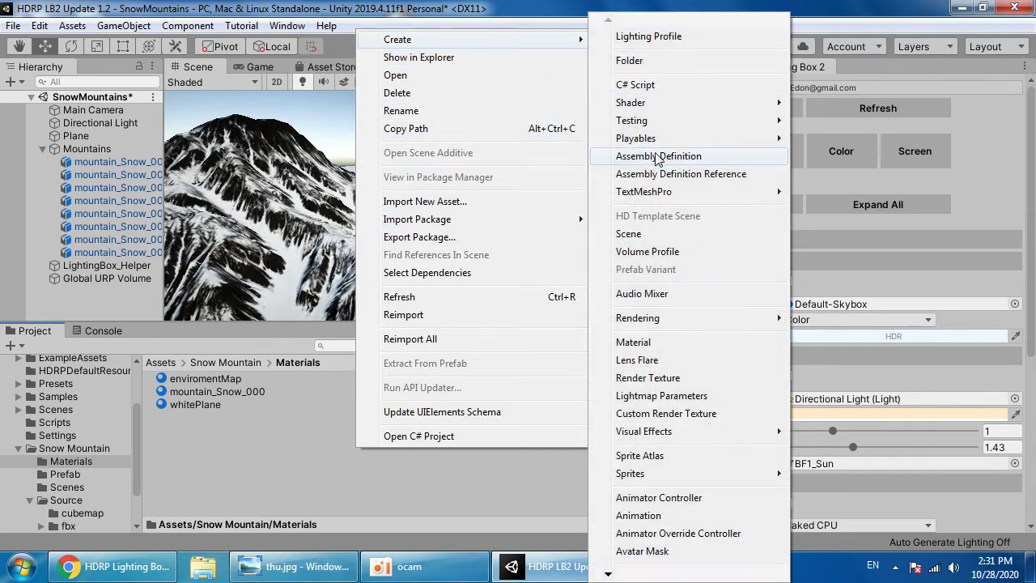
{"action": "left_click", "coordinate": [655, 345]}
{"action": "type", "text": "sky"}
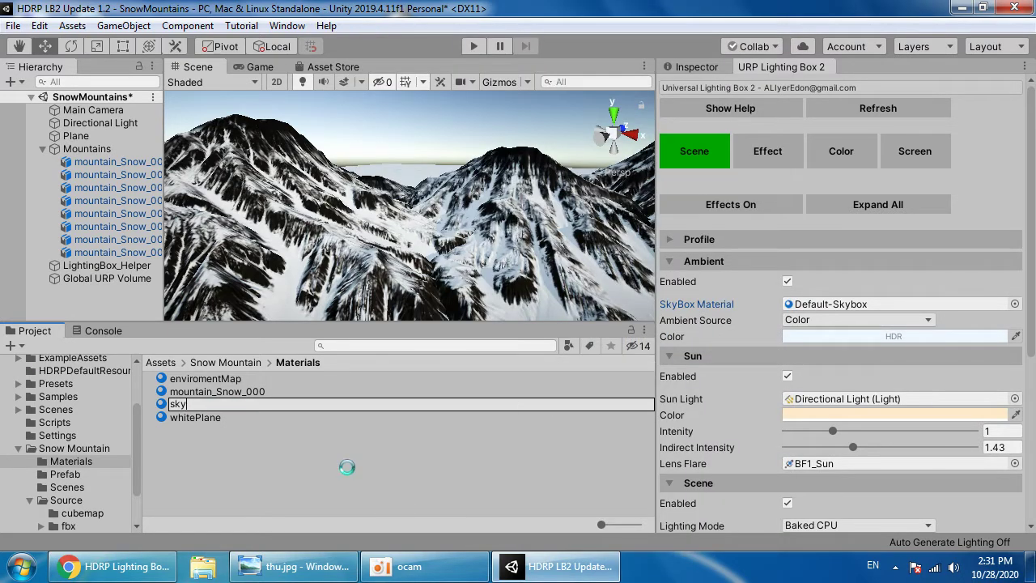
{"action": "key", "text": "Return"}
{"action": "left_click_drag", "start_coordinate": [361, 413], "coordinate": [793, 308]}
Step: Change the sky material's shader to Skybox/Procedural
{"action": "left_click", "coordinate": [698, 68]}
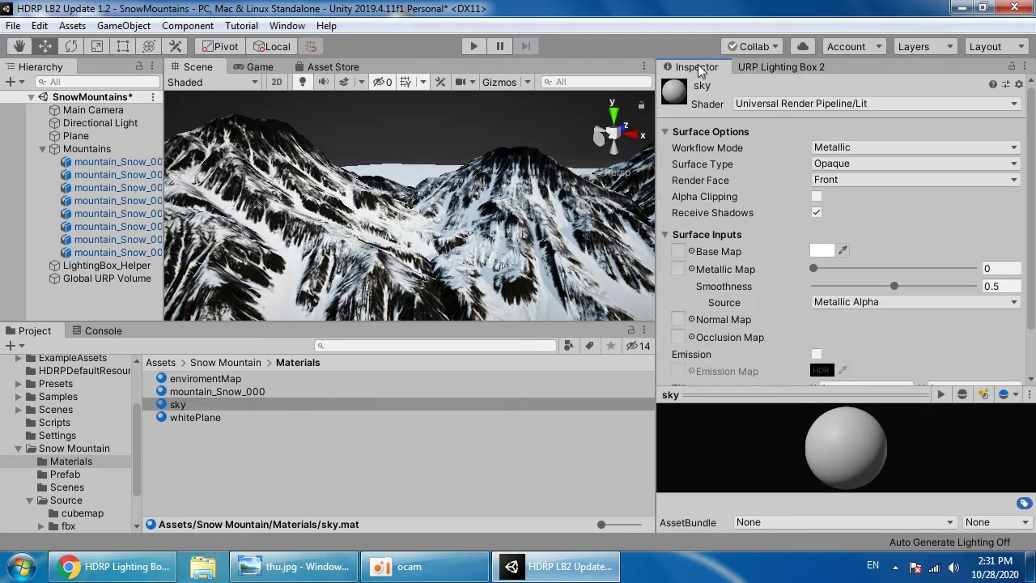
{"action": "left_click", "coordinate": [809, 105]}
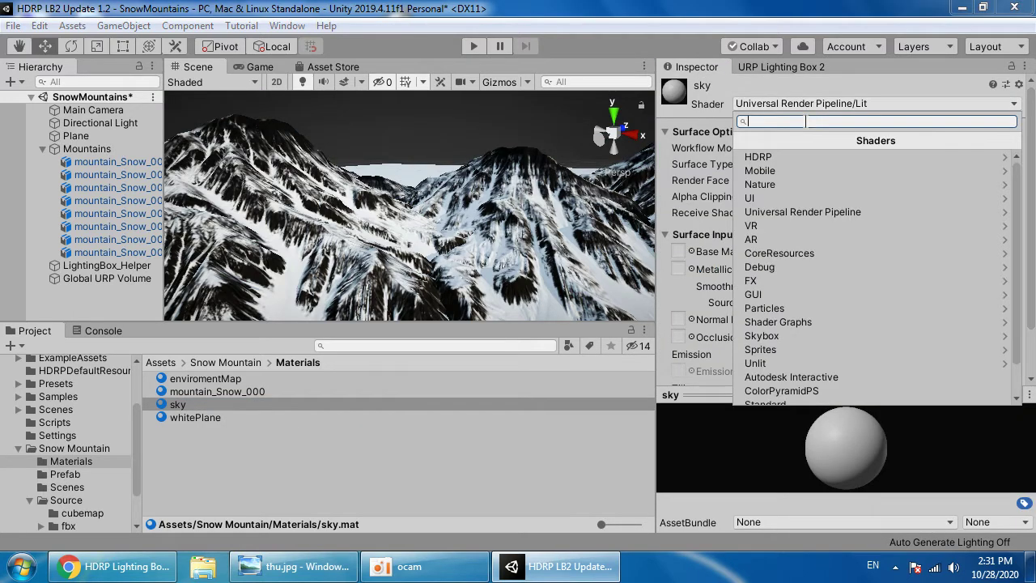
{"action": "left_click", "coordinate": [816, 212]}
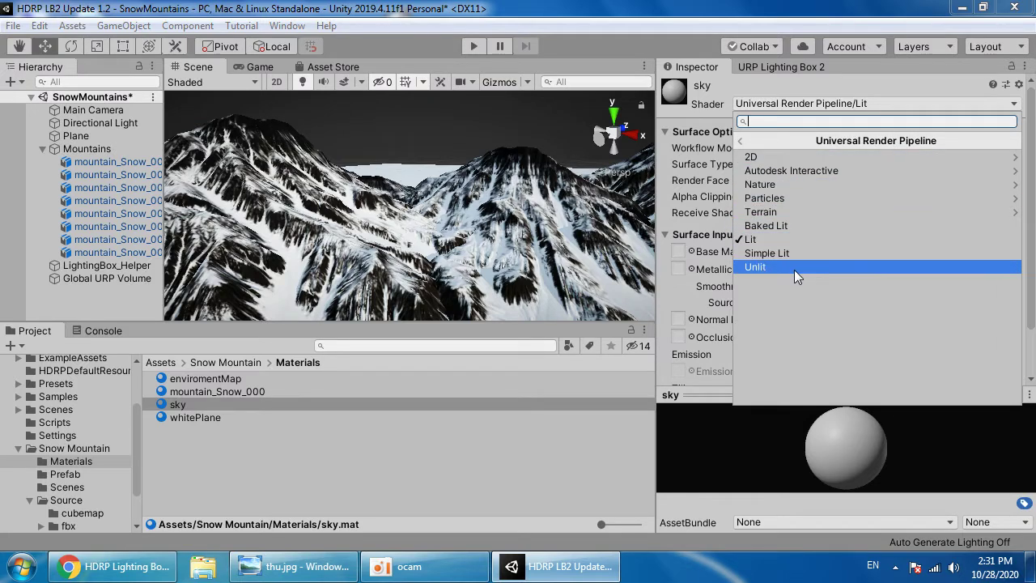
{"action": "left_click", "coordinate": [801, 185]}
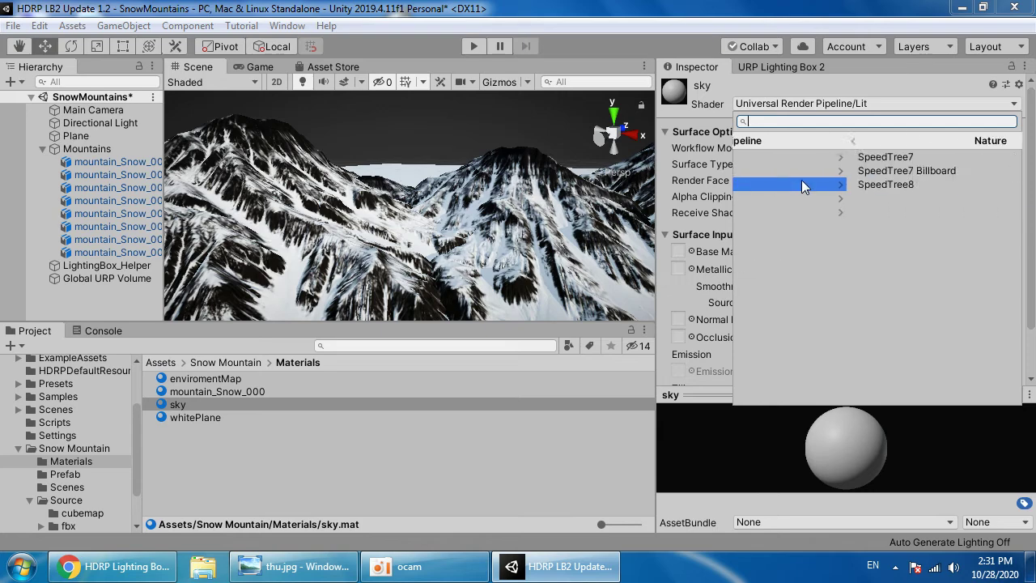
{"action": "left_click", "coordinate": [742, 143]}
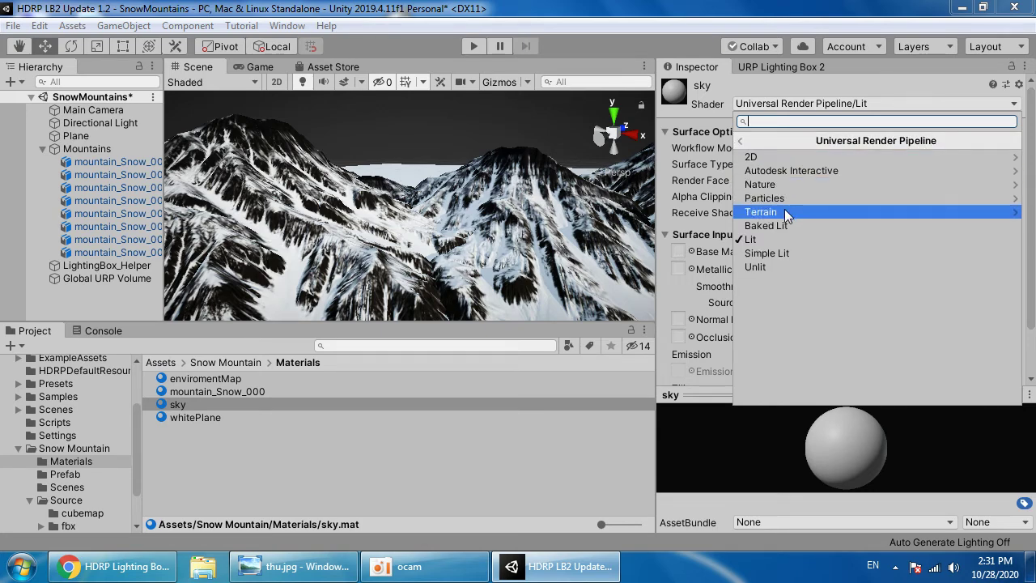
{"action": "left_click", "coordinate": [740, 141]}
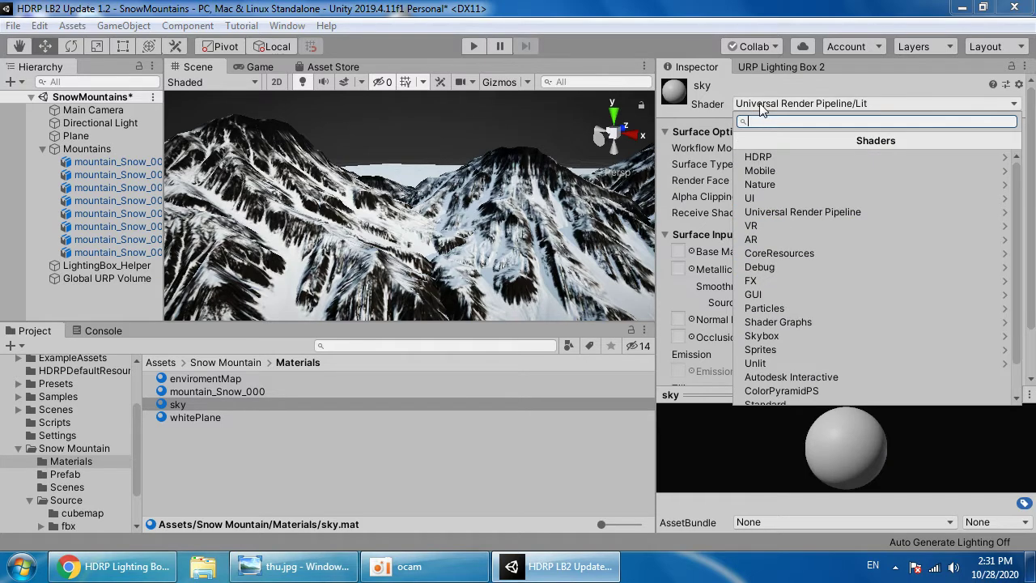
{"action": "scroll", "coordinate": [809, 323], "scroll_direction": "down", "scroll_amount": 2}
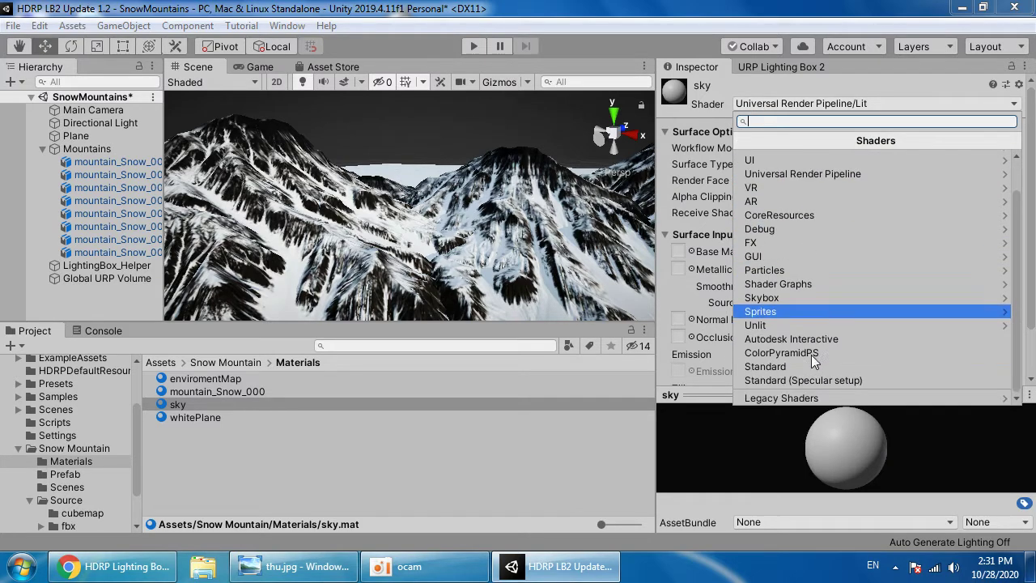
{"action": "left_click", "coordinate": [791, 241]}
{"action": "left_click", "coordinate": [744, 142]}
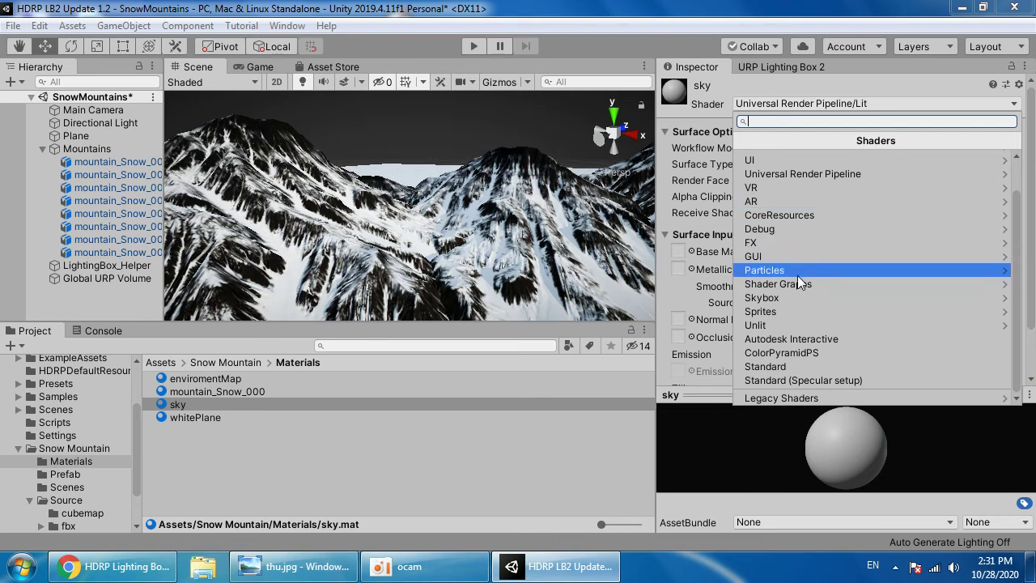
{"action": "left_click", "coordinate": [794, 299]}
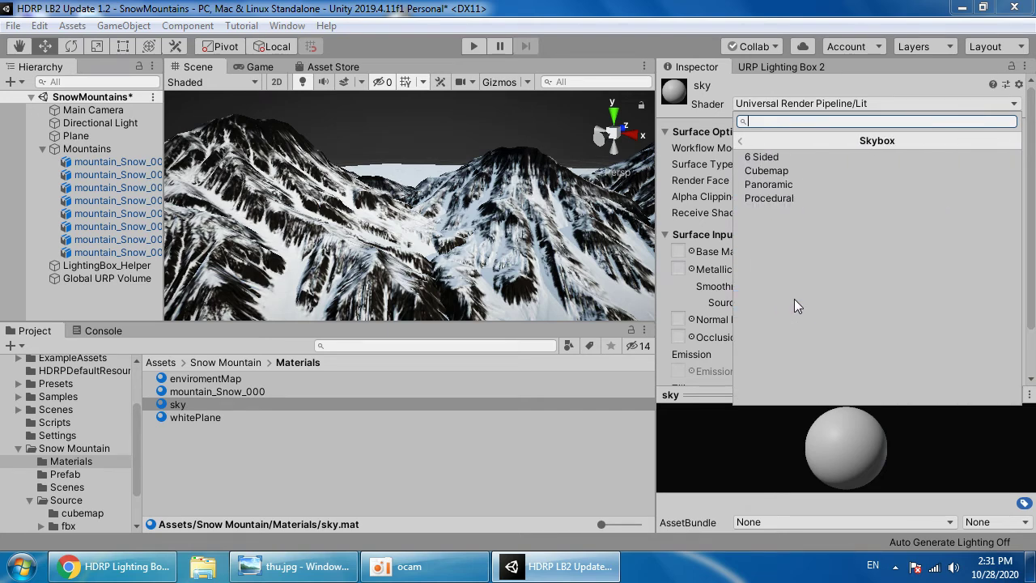
{"action": "left_click", "coordinate": [785, 198]}
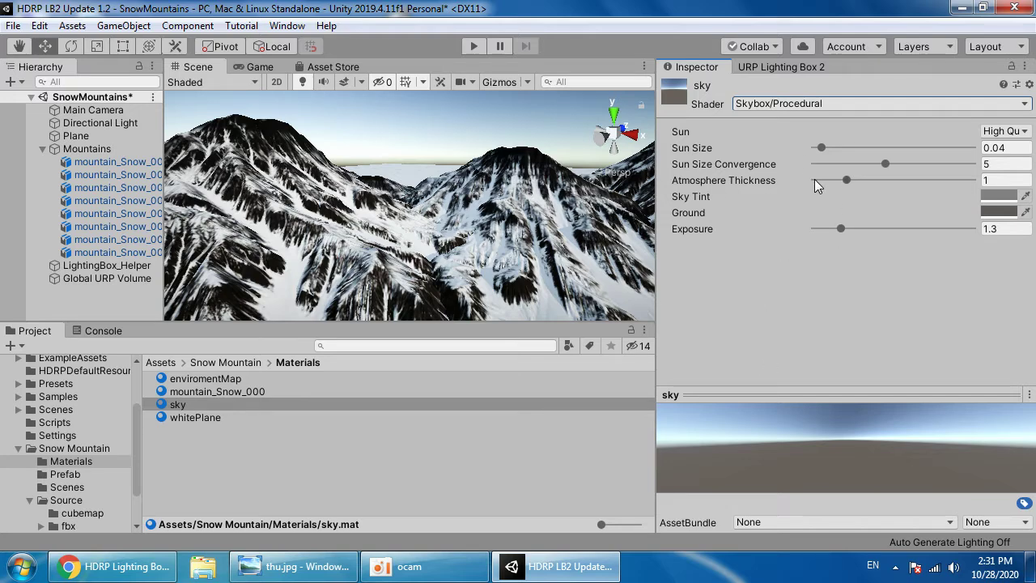
Step: Set the sky material's Ground color to white and view the whole mountain plane against it
{"action": "left_click", "coordinate": [996, 216]}
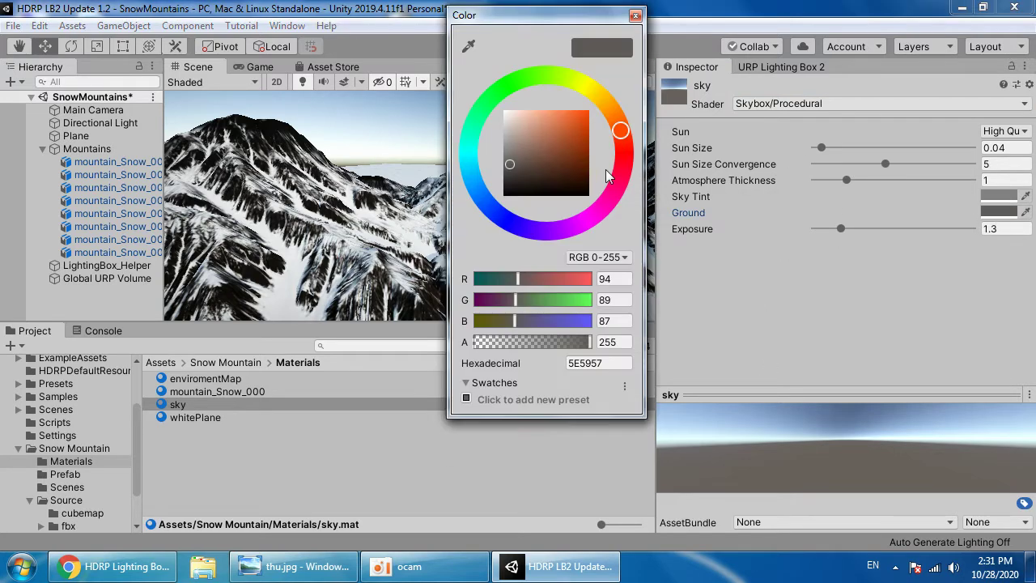
{"action": "left_click_drag", "start_coordinate": [564, 139], "coordinate": [499, 84]}
{"action": "left_click", "coordinate": [385, 153]}
{"action": "scroll", "coordinate": [354, 282], "scroll_direction": "down", "scroll_amount": 8}
{"action": "scroll", "coordinate": [357, 284], "scroll_direction": "down", "scroll_amount": 3}
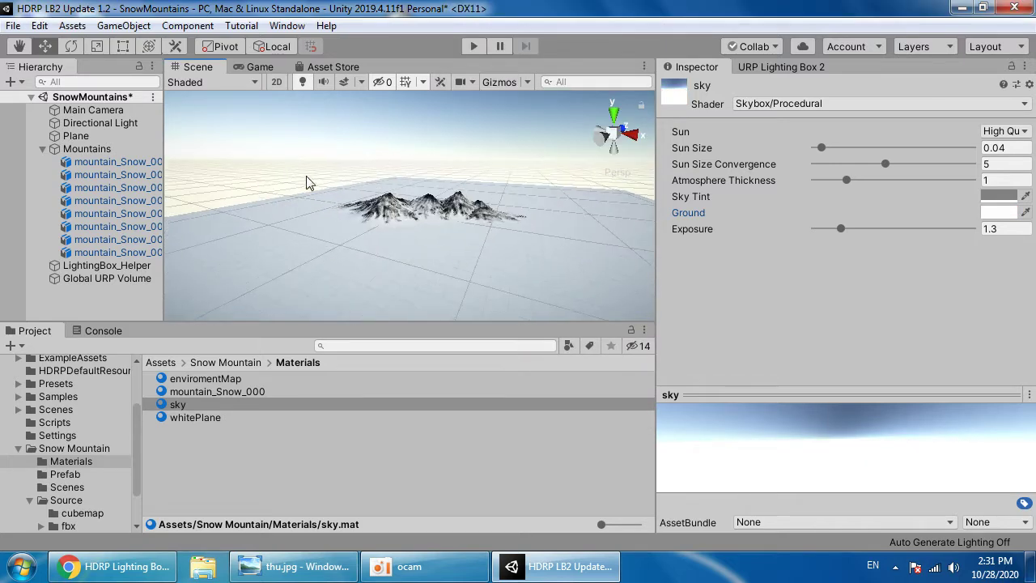
Step: Readjust the sky material's Ground color at white and look at the mountains up close from several sides
{"action": "left_click", "coordinate": [994, 214]}
{"action": "left_click_drag", "start_coordinate": [526, 140], "coordinate": [495, 78]}
{"action": "left_click", "coordinate": [331, 118]}
{"action": "left_click", "coordinate": [424, 164]}
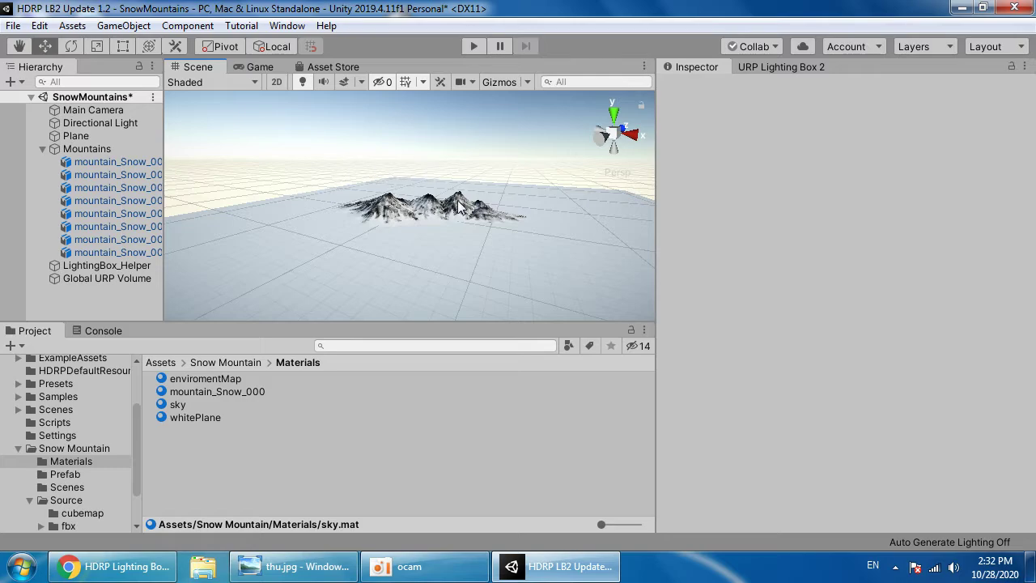
{"action": "key", "text": "ctrl+z"}
{"action": "key", "text": "w"}
{"action": "right_click_drag", "start_coordinate": [415, 229], "coordinate": [178, 243]}
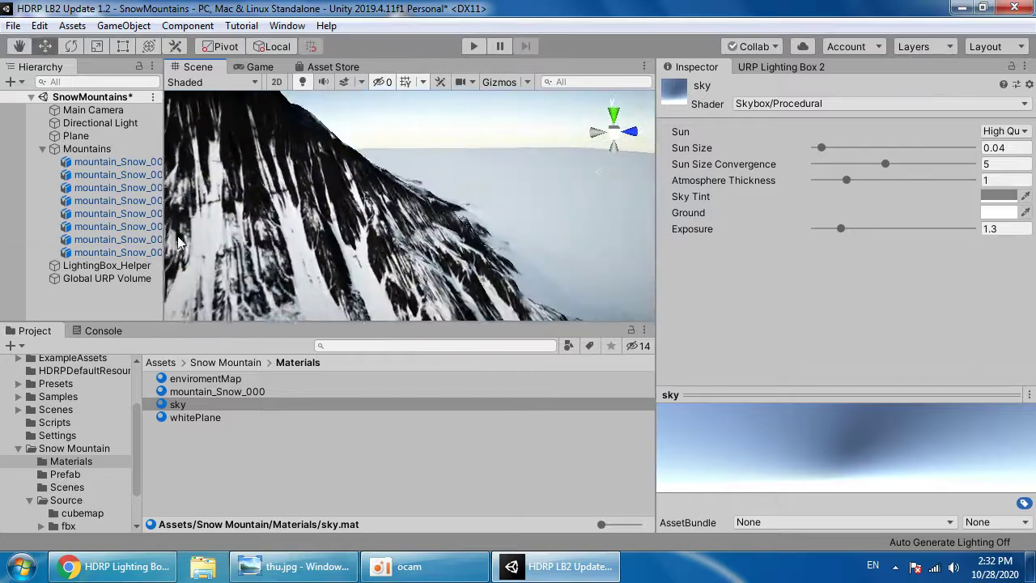
{"action": "right_click_drag", "start_coordinate": [481, 197], "coordinate": [615, 178]}
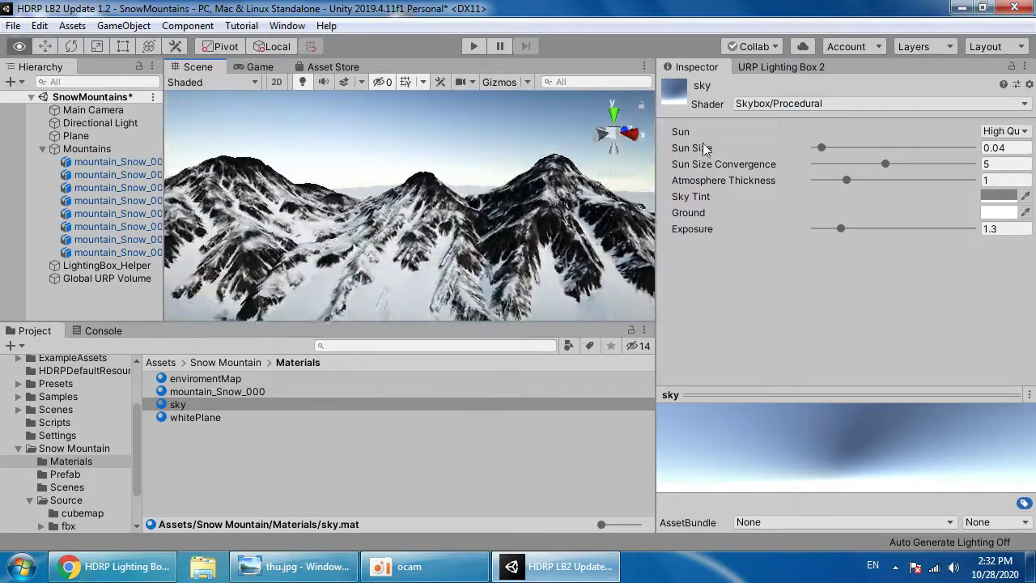
{"action": "right_click_drag", "start_coordinate": [702, 142], "coordinate": [849, 178]}
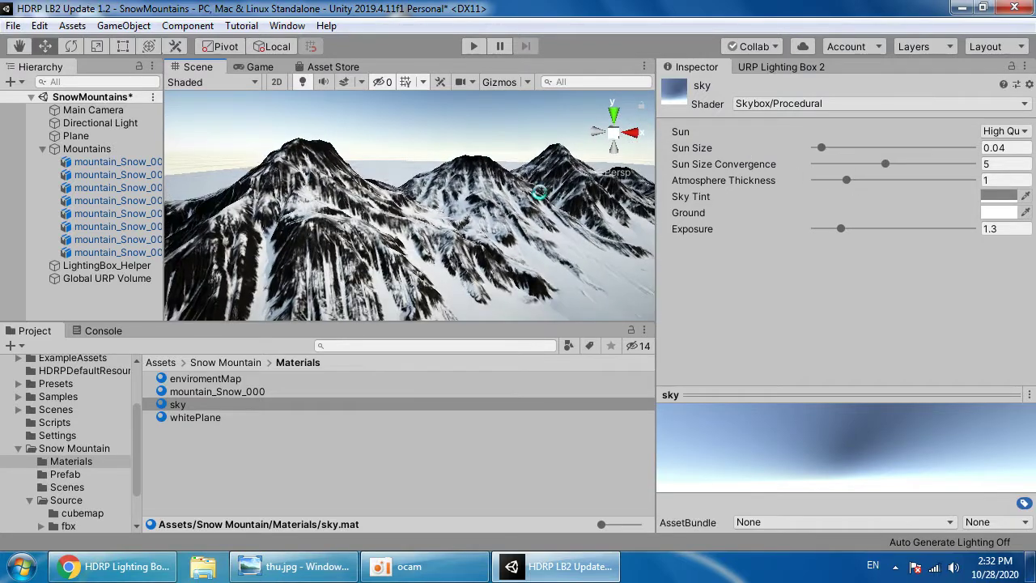
Step: Set the Sun intensity to 2.65 and its color to white in URP Lighting Box 2
{"action": "left_click", "coordinate": [760, 68]}
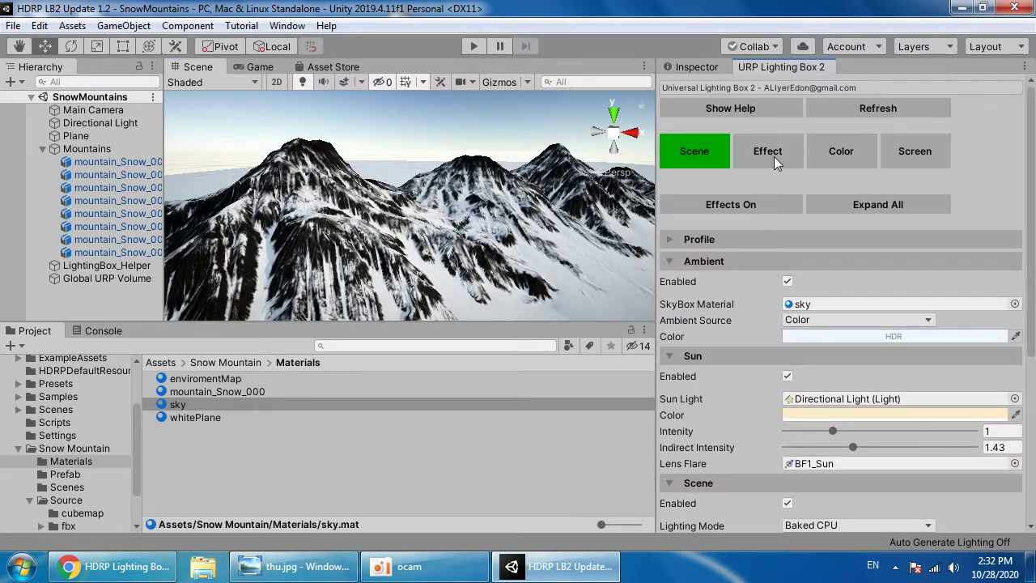
{"action": "left_click", "coordinate": [738, 261]}
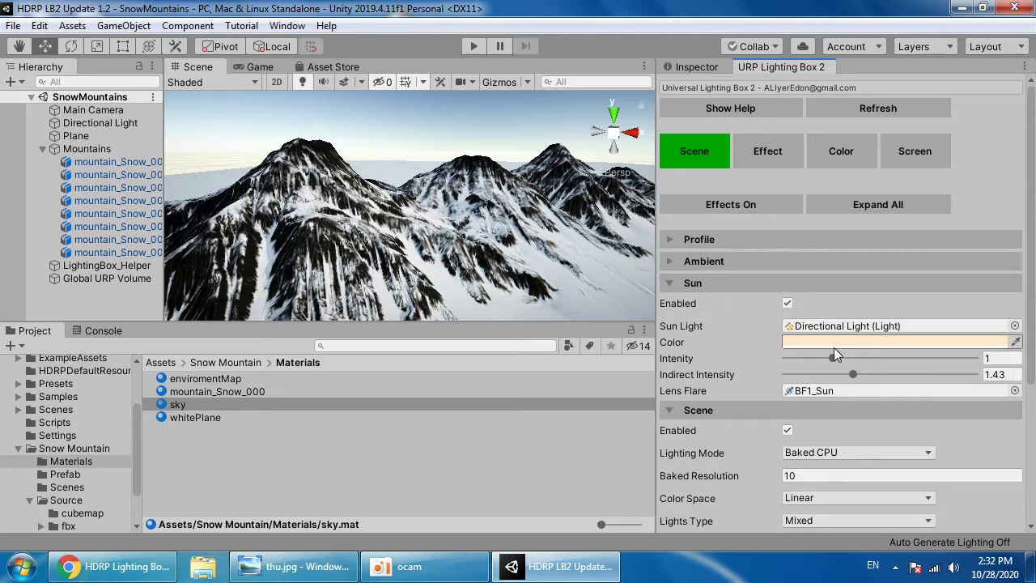
{"action": "left_click_drag", "start_coordinate": [840, 359], "coordinate": [913, 370]}
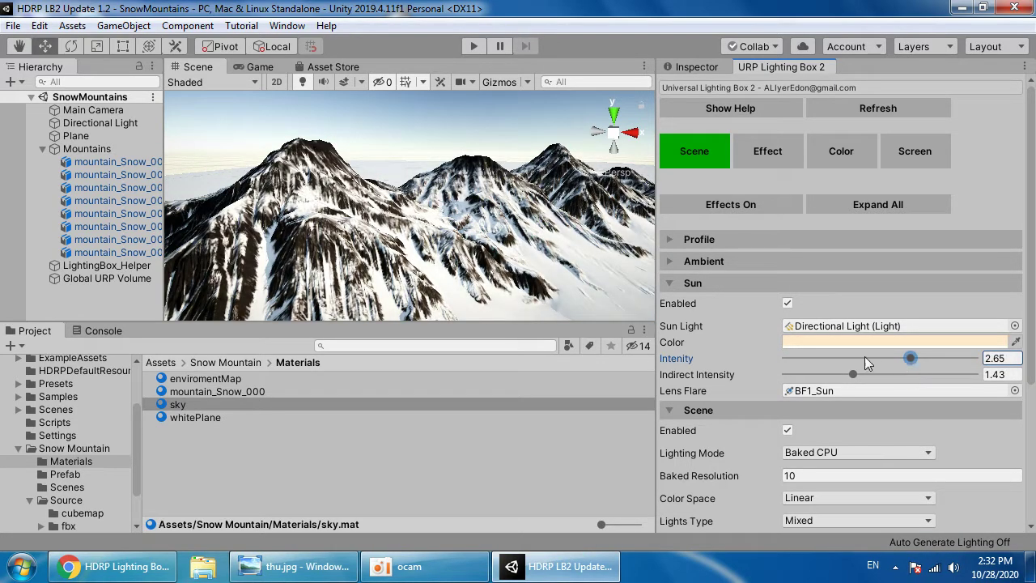
{"action": "left_click", "coordinate": [838, 342]}
{"action": "left_click_drag", "start_coordinate": [529, 136], "coordinate": [499, 92]}
{"action": "left_click", "coordinate": [340, 212]}
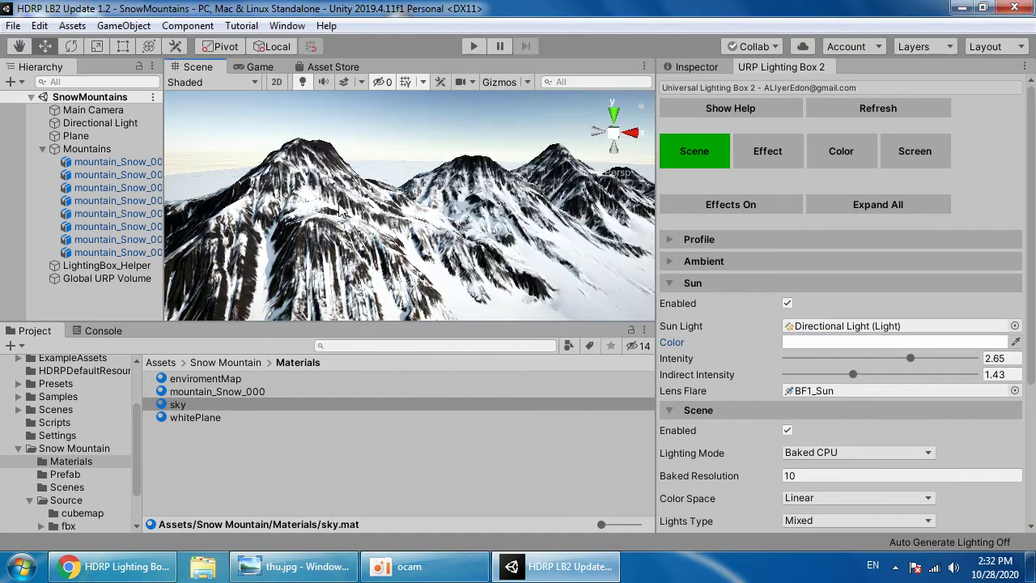
{"action": "right_click_drag", "start_coordinate": [498, 232], "coordinate": [465, 212]}
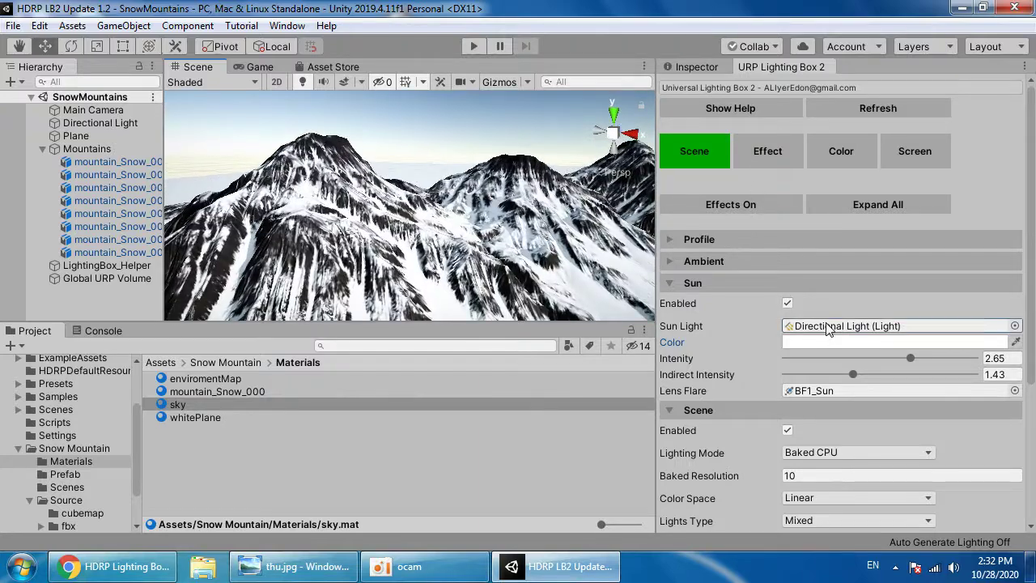
Step: Move the Directional Light to the view and rotate it to change how sunlight falls on the mountains
{"action": "left_click", "coordinate": [827, 326]}
{"action": "left_click", "coordinate": [699, 65]}
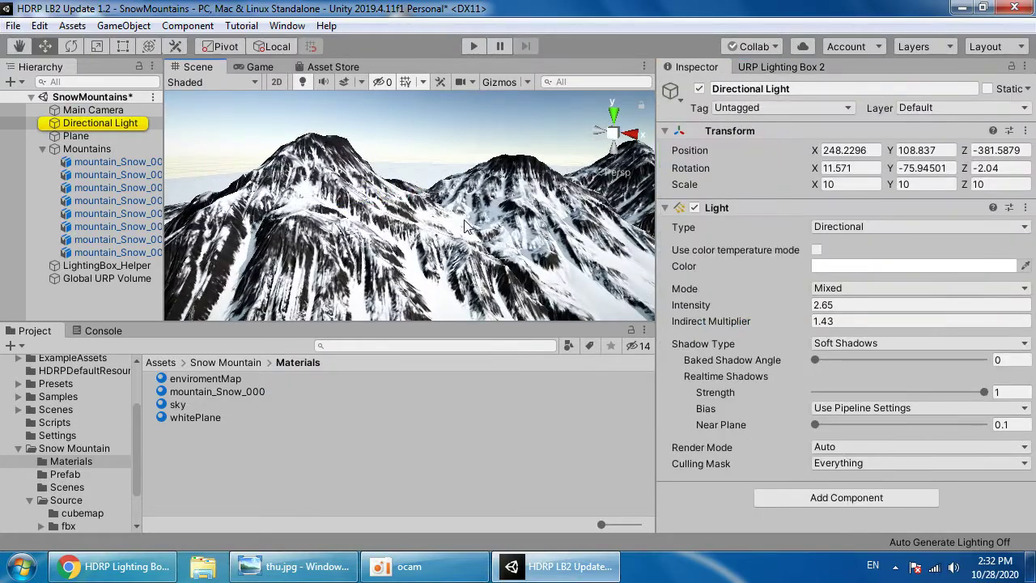
{"action": "right_click_drag", "start_coordinate": [453, 201], "coordinate": [451, 199]}
{"action": "key", "text": "ctrl+alt+f"}
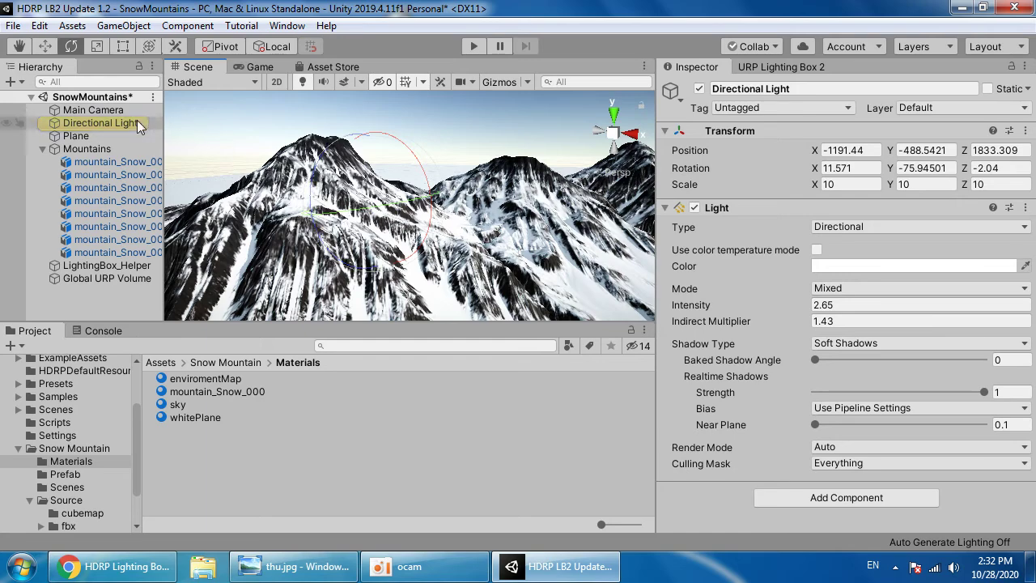
{"action": "left_click", "coordinate": [140, 126]}
{"action": "left_click_drag", "start_coordinate": [380, 196], "coordinate": [433, 209]}
{"action": "key", "text": "w"}
{"action": "left_click", "coordinate": [450, 103]}
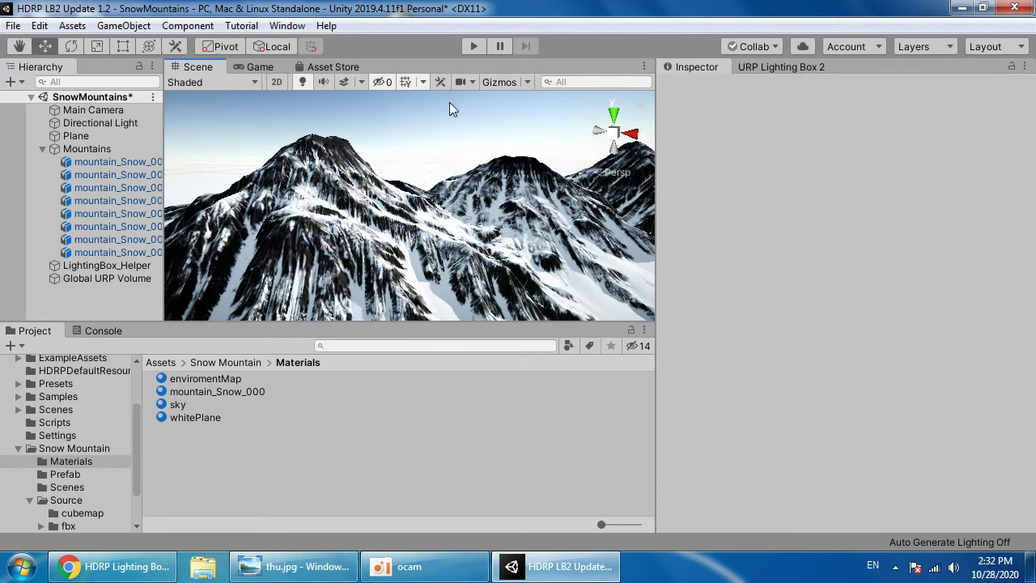
{"action": "right_click_drag", "start_coordinate": [450, 105], "coordinate": [365, 176]}
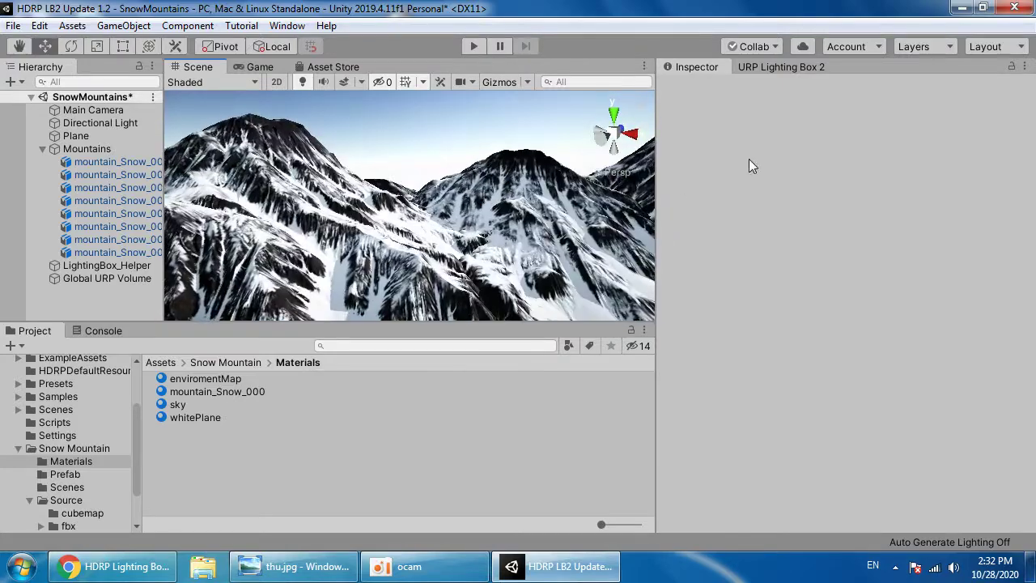
Step: Collapse the Sun section of URP Lighting Box 2 and examine the relit mountains from near and far
{"action": "left_click", "coordinate": [766, 69]}
{"action": "left_click", "coordinate": [693, 283]}
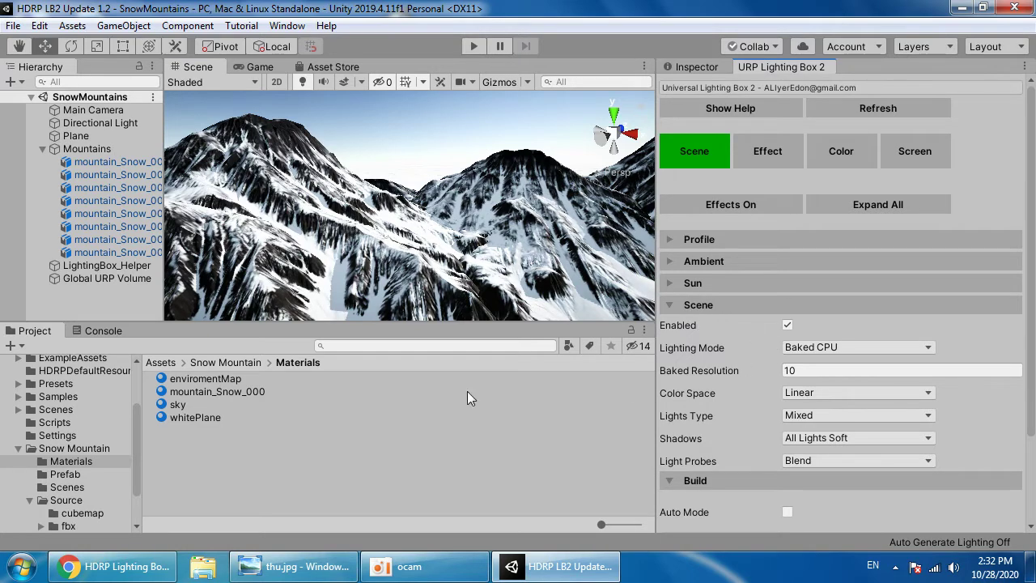
{"action": "scroll", "coordinate": [377, 277], "scroll_direction": "down", "scroll_amount": 5}
{"action": "scroll", "coordinate": [472, 278], "scroll_direction": "down", "scroll_amount": 5}
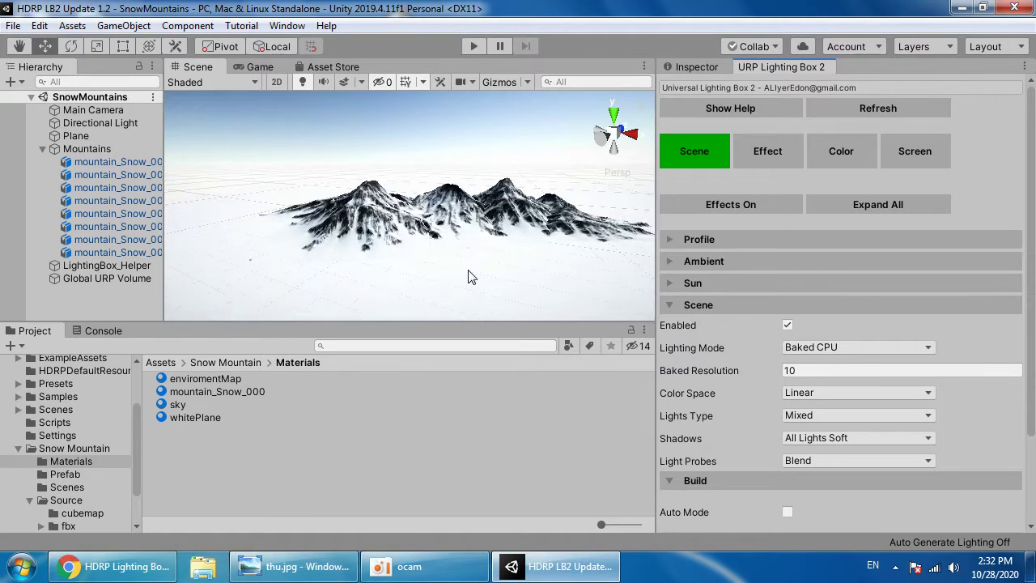
{"action": "scroll", "coordinate": [475, 270], "scroll_direction": "up", "scroll_amount": 7}
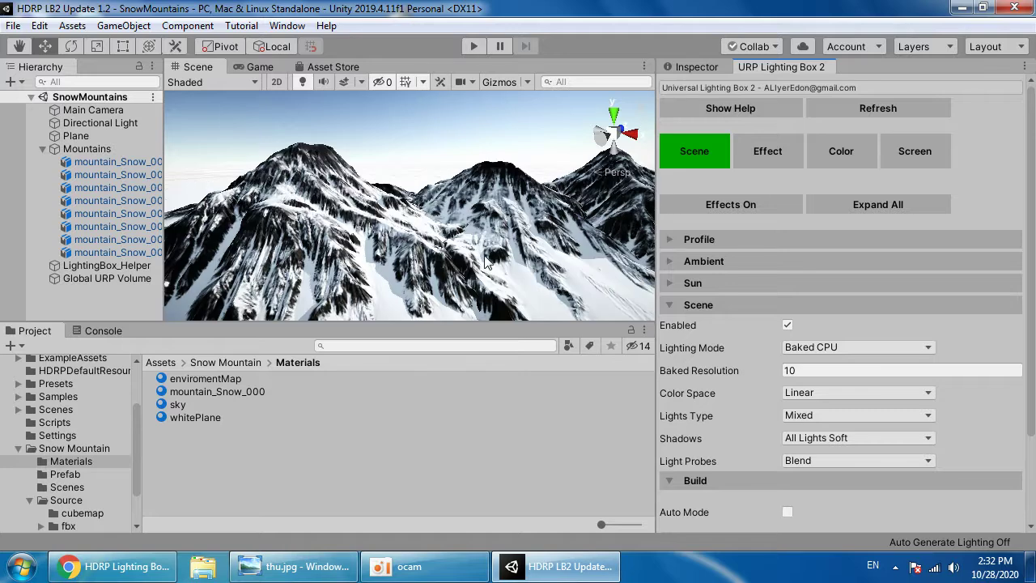
{"action": "scroll", "coordinate": [483, 257], "scroll_direction": "down", "scroll_amount": 3}
{"action": "middle_click_drag", "start_coordinate": [483, 255], "coordinate": [475, 248]}
{"action": "scroll", "coordinate": [483, 245], "scroll_direction": "down", "scroll_amount": 2}
{"action": "scroll", "coordinate": [475, 248], "scroll_direction": "down", "scroll_amount": 2}
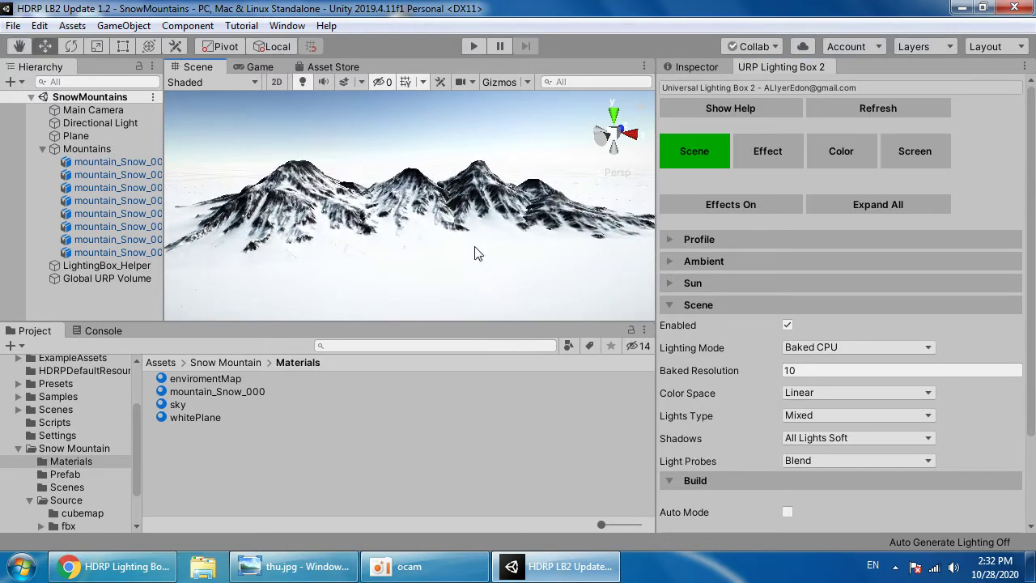
{"action": "scroll", "coordinate": [412, 237], "scroll_direction": "up", "scroll_amount": 4}
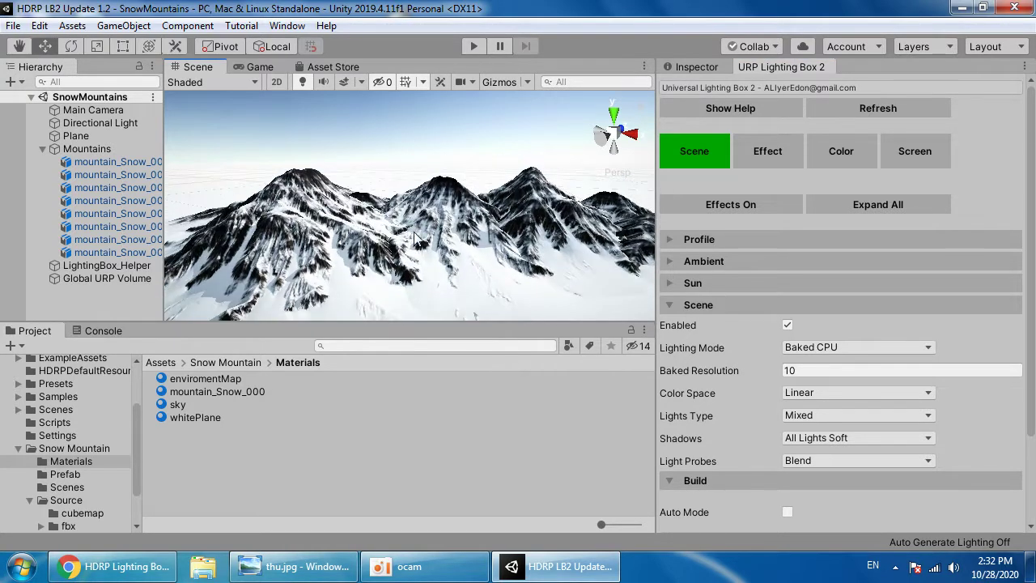
Step: Set Lights Type to Baked in the Scene section, keeping Baked CPU lighting mode and All Lights Soft shadows
{"action": "left_click", "coordinate": [823, 348]}
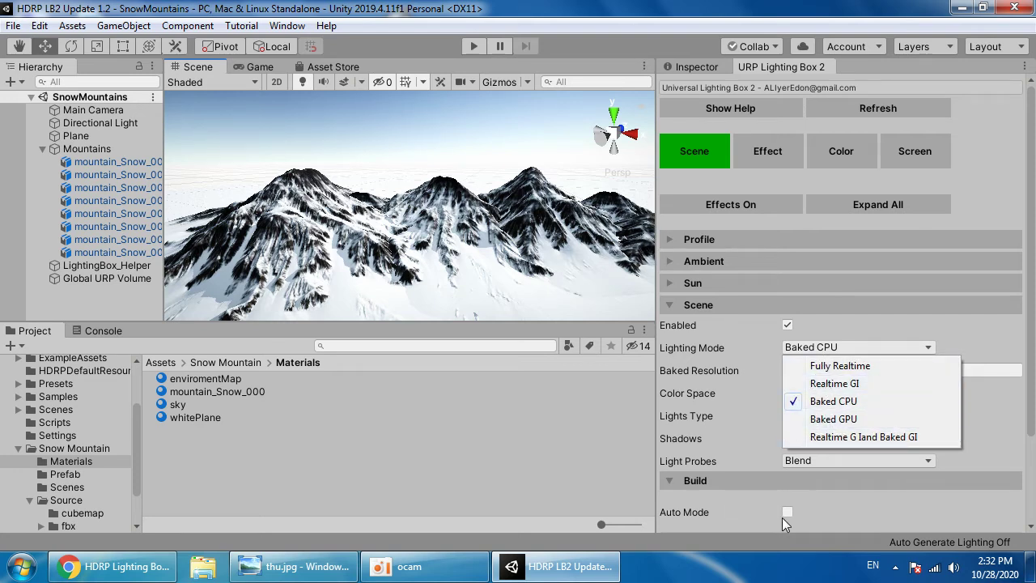
{"action": "left_click", "coordinate": [749, 512]}
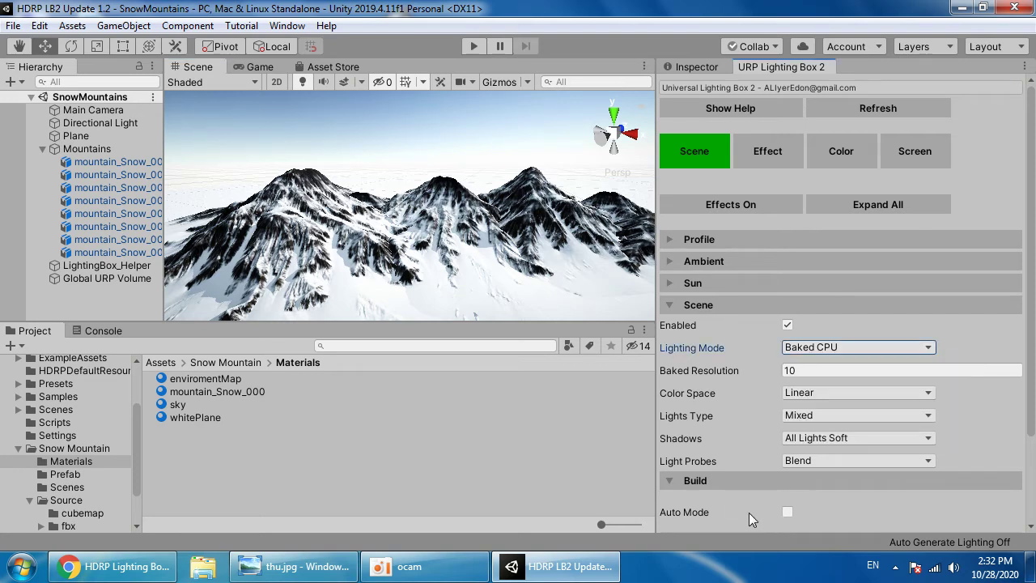
{"action": "left_click", "coordinate": [827, 414]}
{"action": "left_click", "coordinate": [814, 487]}
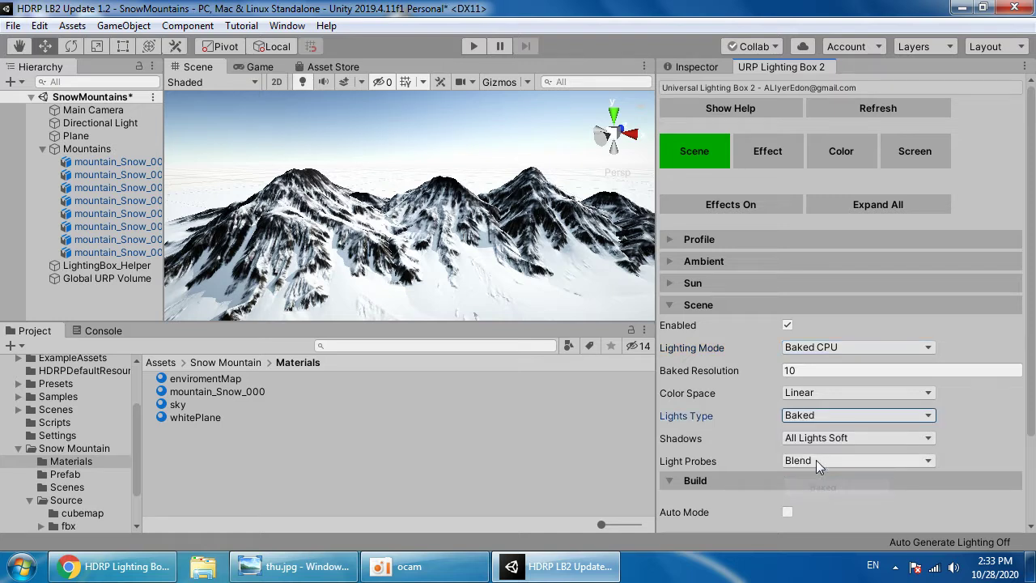
{"action": "left_click", "coordinate": [819, 441]}
{"action": "left_click", "coordinate": [806, 494]}
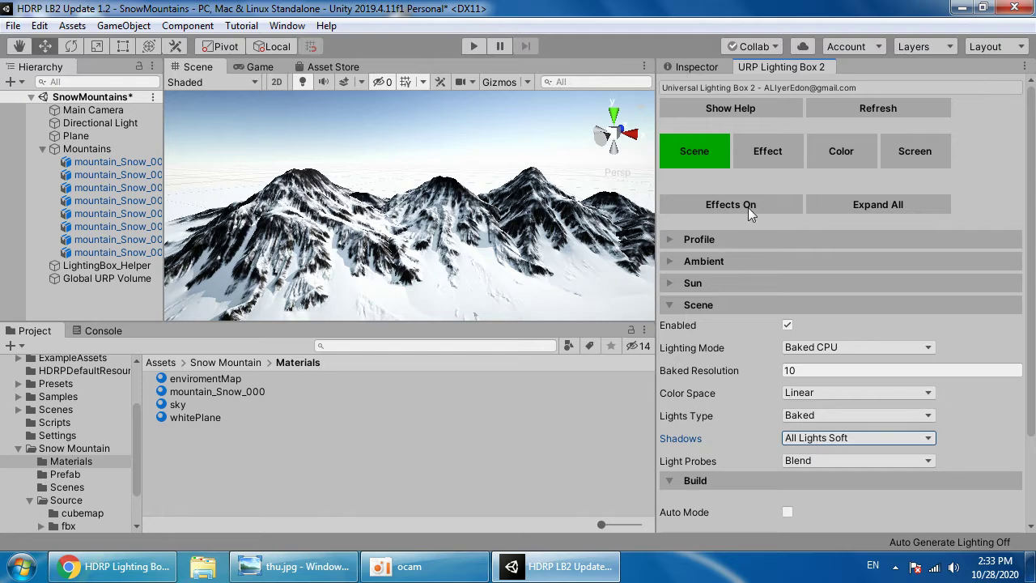
Step: Enable the Global Fog effect and set its color to light blue D5EDFF
{"action": "left_click", "coordinate": [761, 153]}
{"action": "left_click", "coordinate": [715, 241]}
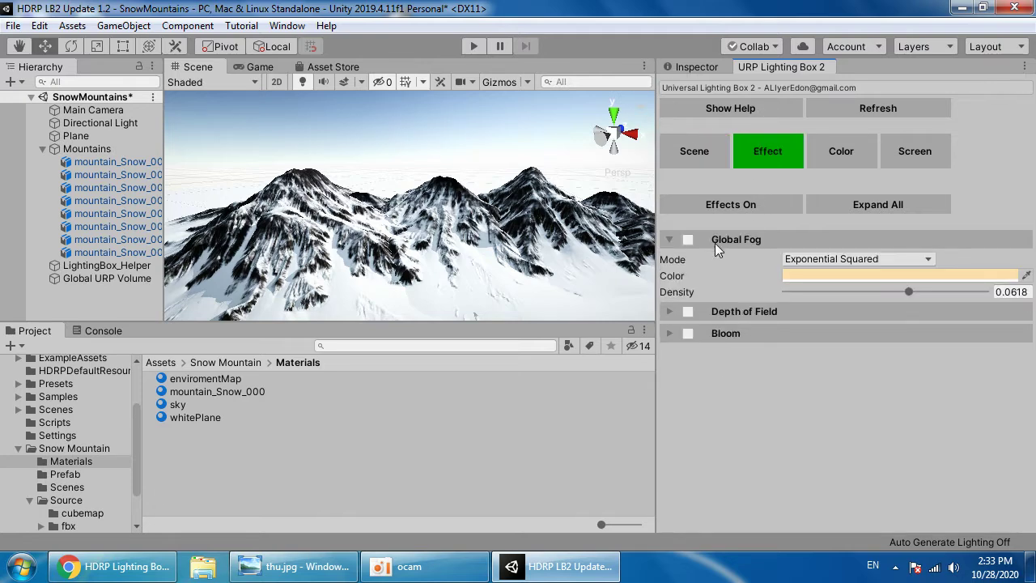
{"action": "left_click", "coordinate": [687, 239]}
{"action": "left_click", "coordinate": [850, 276]}
{"action": "mouse_move", "coordinate": [510, 113]}
{"action": "left_mouse_down"}
{"action": "mouse_move", "coordinate": [486, 95]}
{"action": "mouse_move", "coordinate": [513, 116]}
{"action": "mouse_move", "coordinate": [518, 108]}
{"action": "left_mouse_up"}
{"action": "left_click", "coordinate": [476, 187]}
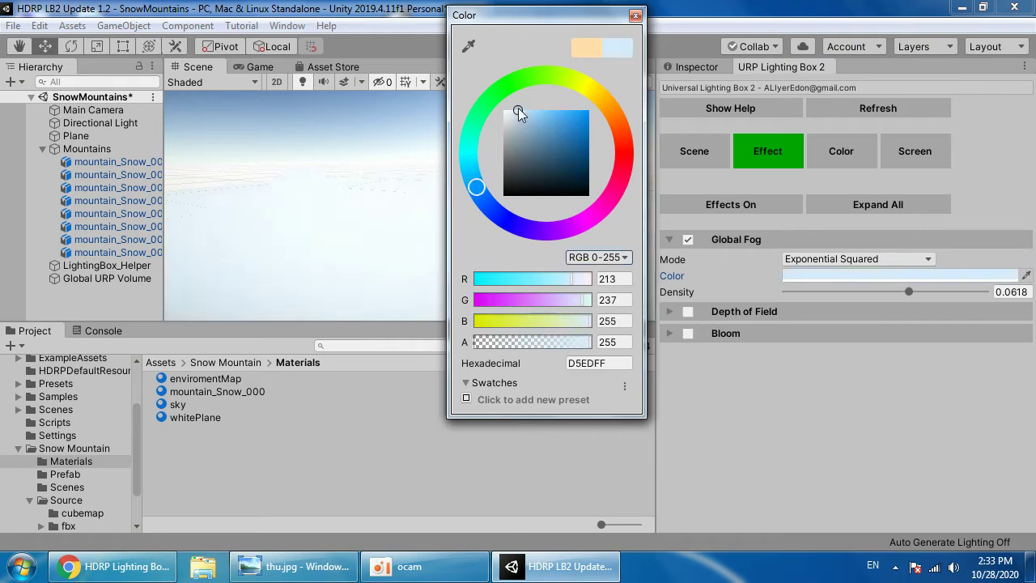
{"action": "left_click", "coordinate": [370, 137]}
Step: Lower the Global Fog density to 0.0106 and lighten the fog color to a paler blue
{"action": "left_click_drag", "start_coordinate": [882, 296], "coordinate": [807, 297]}
{"action": "right_click_drag", "start_coordinate": [547, 280], "coordinate": [323, 210]}
{"action": "left_click", "coordinate": [879, 275]}
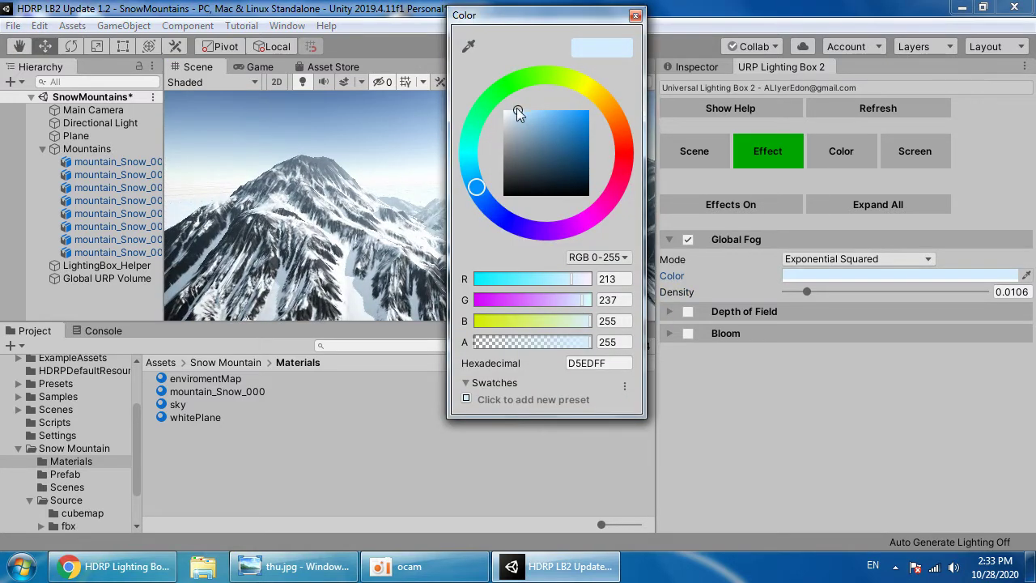
{"action": "left_click_drag", "start_coordinate": [518, 111], "coordinate": [513, 109]}
{"action": "left_click", "coordinate": [421, 146]}
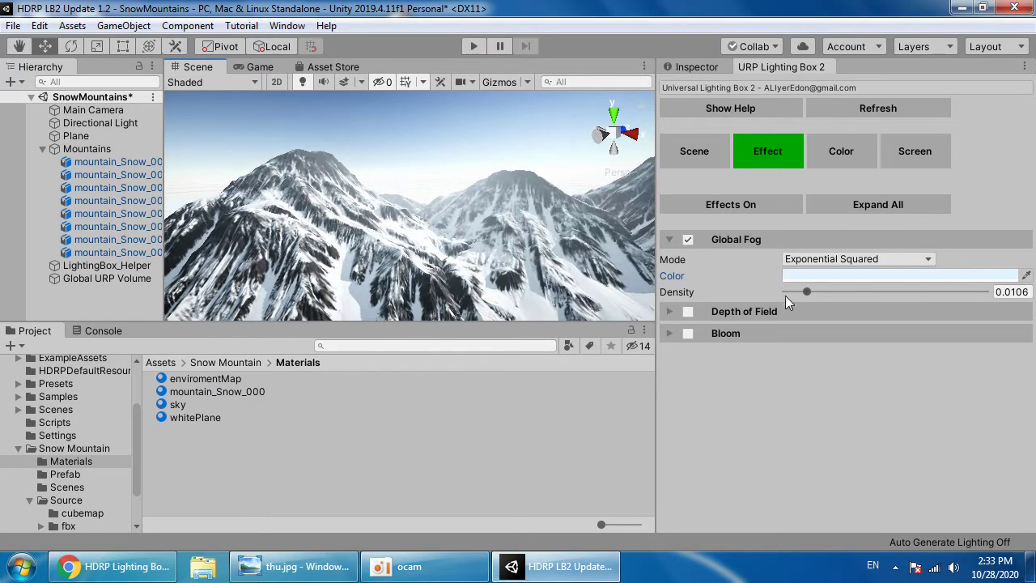
Step: Try the Exponential fog mode with density 0.011 and switch the mode back to Exponential Squared
{"action": "left_click", "coordinate": [867, 262]}
{"action": "left_click", "coordinate": [831, 296]}
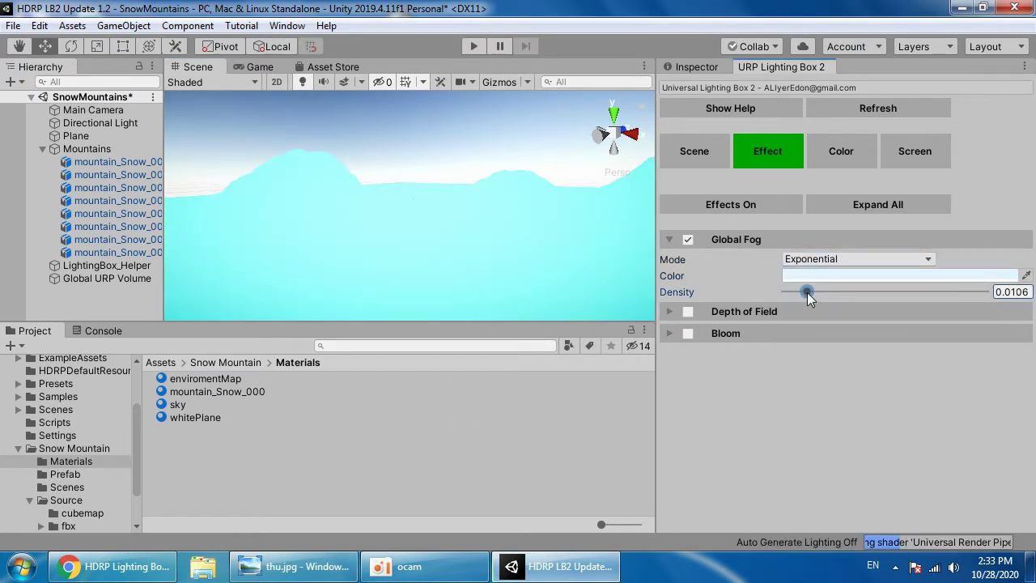
{"action": "mouse_move", "coordinate": [807, 293]}
{"action": "left_mouse_down"}
{"action": "mouse_move", "coordinate": [792, 292]}
{"action": "mouse_move", "coordinate": [809, 292]}
{"action": "left_mouse_up"}
{"action": "mouse_move", "coordinate": [493, 215]}
{"action": "right_mouse_down"}
{"action": "mouse_move", "coordinate": [564, 238]}
{"action": "mouse_move", "coordinate": [596, 208]}
{"action": "mouse_move", "coordinate": [429, 199]}
{"action": "mouse_move", "coordinate": [486, 214]}
{"action": "right_mouse_up"}
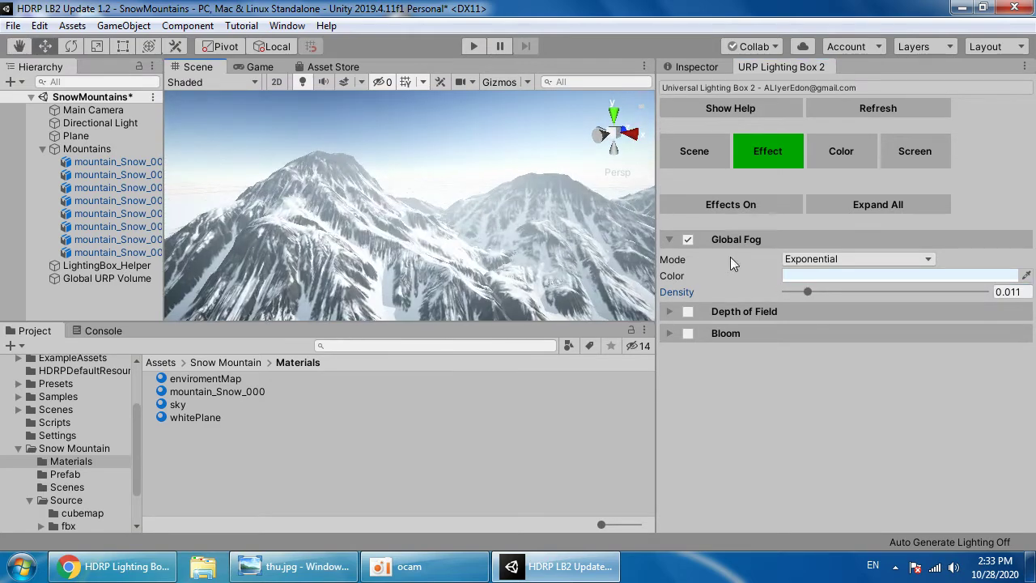
{"action": "left_click", "coordinate": [826, 261]}
{"action": "left_click", "coordinate": [842, 314]}
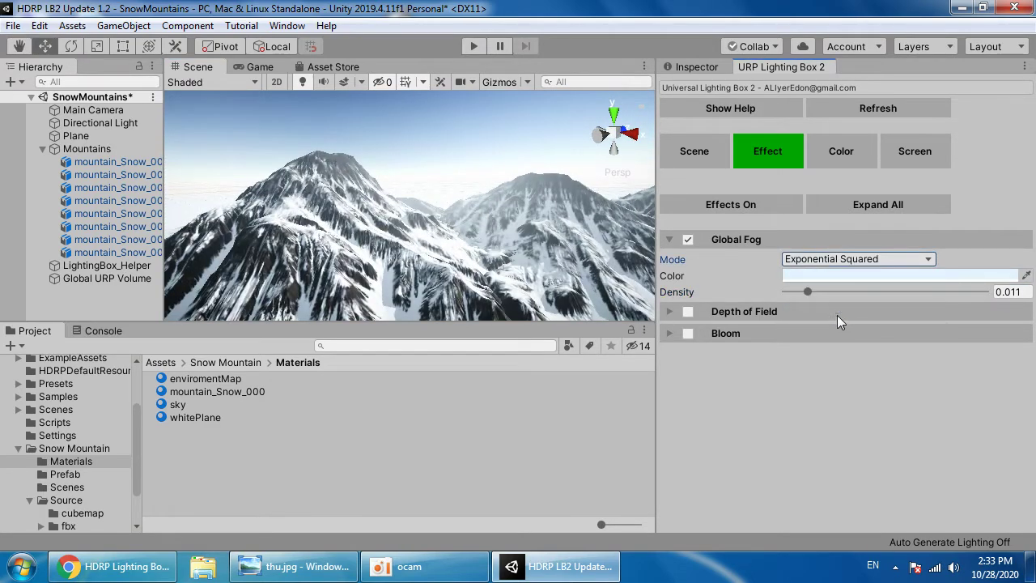
Step: Try the Linear fog mode with End at 183 and restore the Exponential Squared mode
{"action": "left_click", "coordinate": [824, 260]}
{"action": "left_click", "coordinate": [823, 277]}
{"action": "right_click_drag", "start_coordinate": [527, 224], "coordinate": [527, 234]}
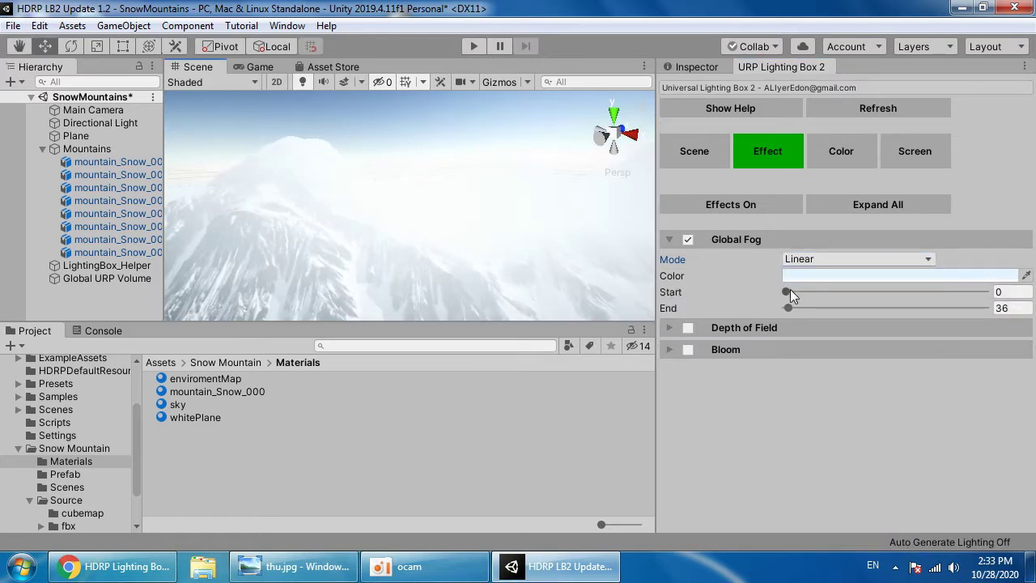
{"action": "left_click_drag", "start_coordinate": [789, 290], "coordinate": [798, 314]}
{"action": "right_click_drag", "start_coordinate": [534, 230], "coordinate": [535, 227], "text": "alt"}
{"action": "right_click_drag", "start_coordinate": [462, 179], "coordinate": [582, 433], "text": "alt"}
{"action": "left_click", "coordinate": [836, 263]}
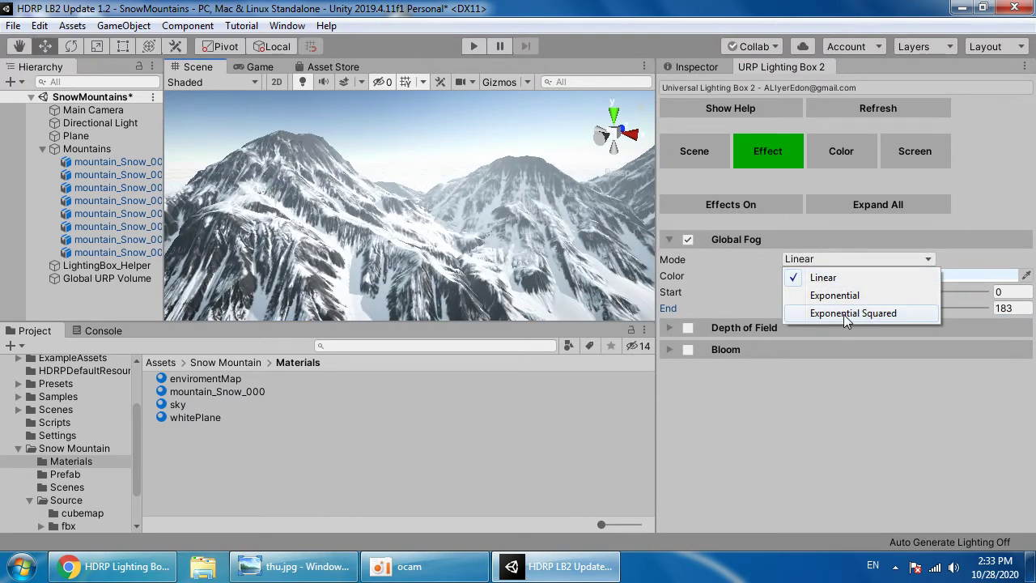
{"action": "left_click", "coordinate": [843, 314]}
Step: Set the Global Fog density to 0.0134 and view the fogged mountains from different distances
{"action": "left_click_drag", "start_coordinate": [493, 238], "coordinate": [606, 232], "text": "alt"}
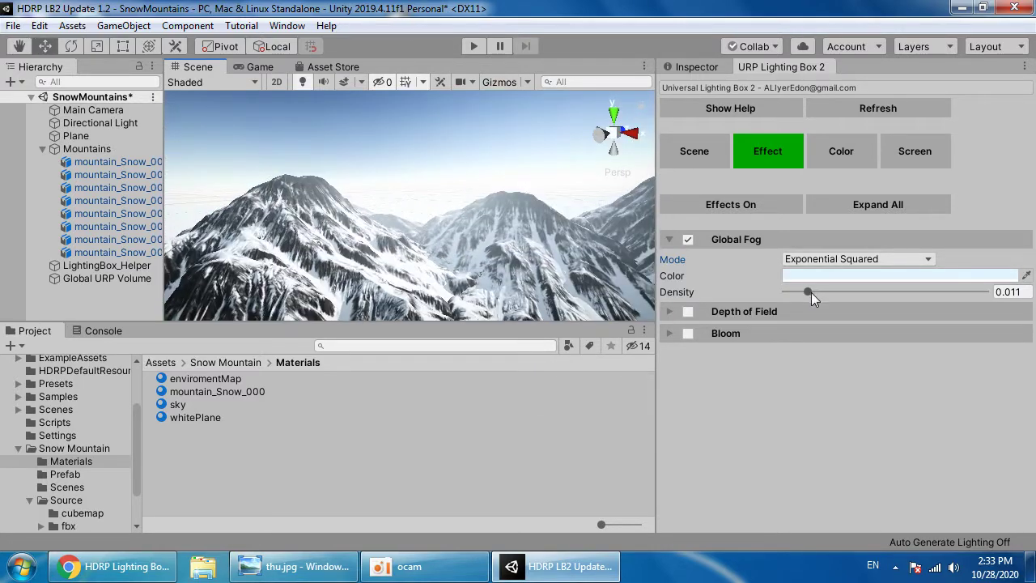
{"action": "left_click_drag", "start_coordinate": [811, 292], "coordinate": [816, 293]}
{"action": "left_click_drag", "start_coordinate": [404, 167], "coordinate": [379, 162], "text": "alt"}
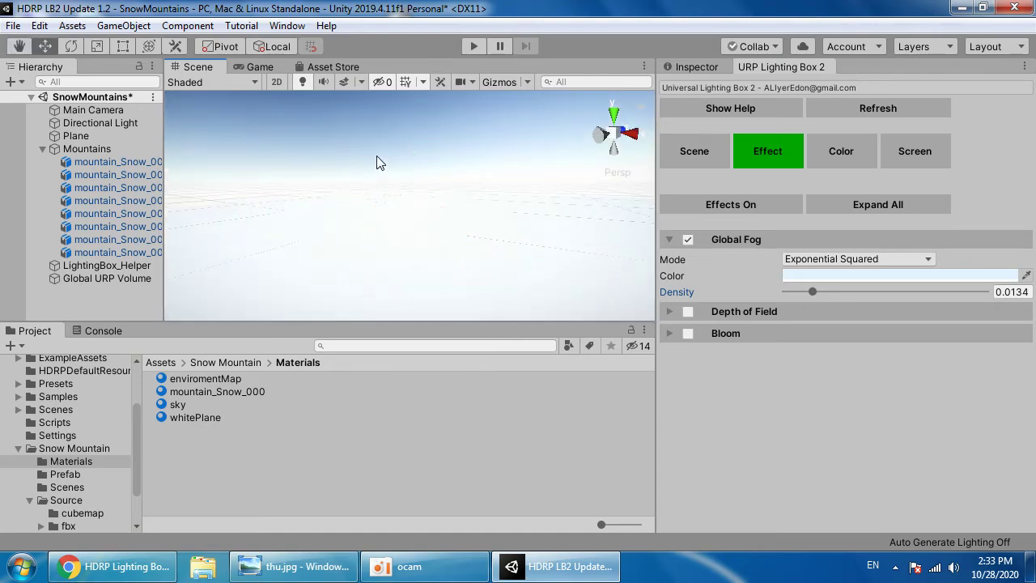
{"action": "right_click_drag", "start_coordinate": [438, 292], "coordinate": [680, 194], "text": "alt"}
{"action": "left_click_drag", "start_coordinate": [474, 159], "coordinate": [478, 253], "text": "alt"}
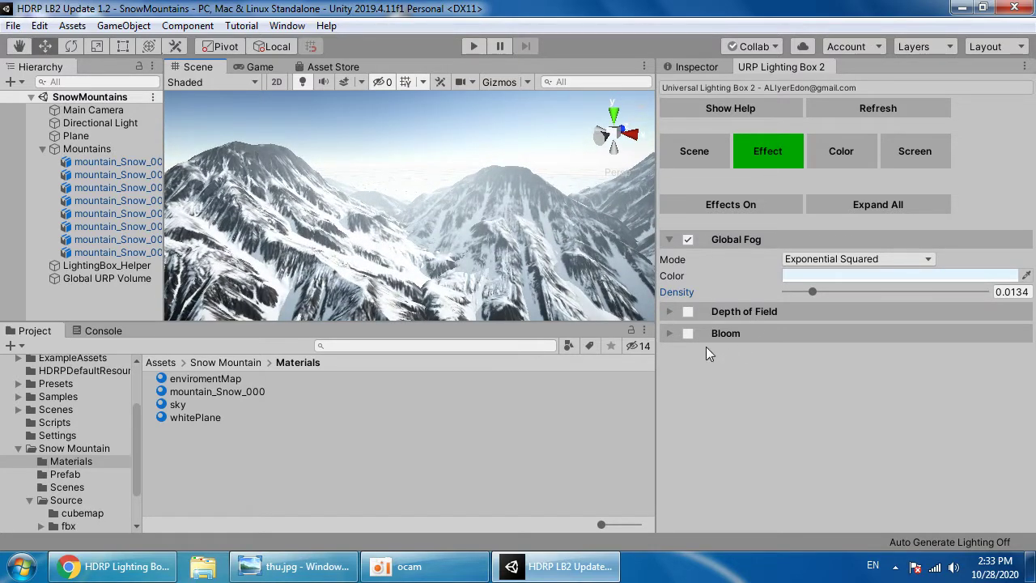
Step: Enable the Bloom effect and expand its settings
{"action": "left_click", "coordinate": [688, 333]}
{"action": "left_click", "coordinate": [727, 335]}
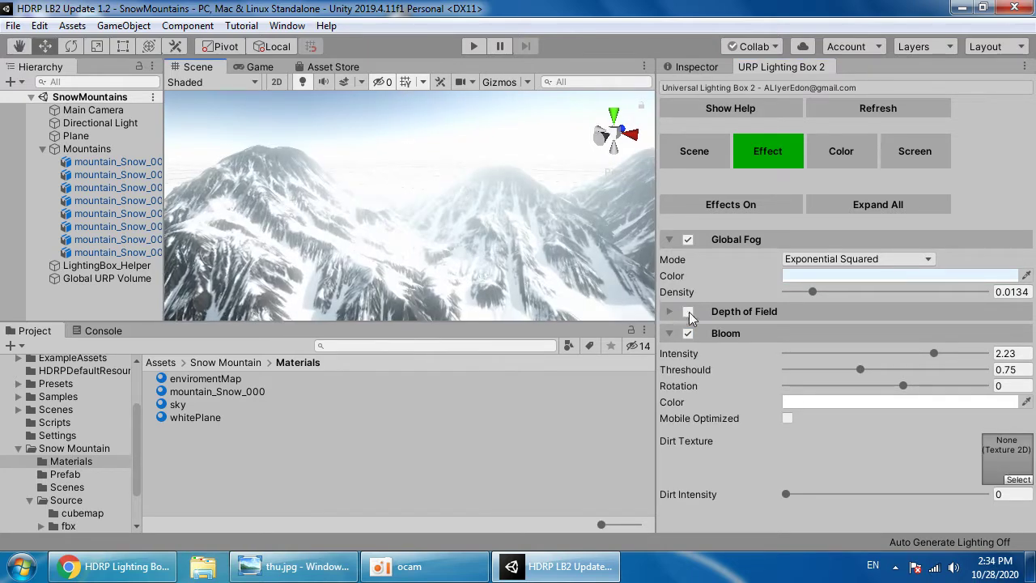
Step: Set the Bloom intensity to 0.28 and threshold to 0.724, and compare the mountains with Bloom off and on
{"action": "left_click_drag", "start_coordinate": [843, 360], "coordinate": [858, 384]}
{"action": "left_click", "coordinate": [686, 330]}
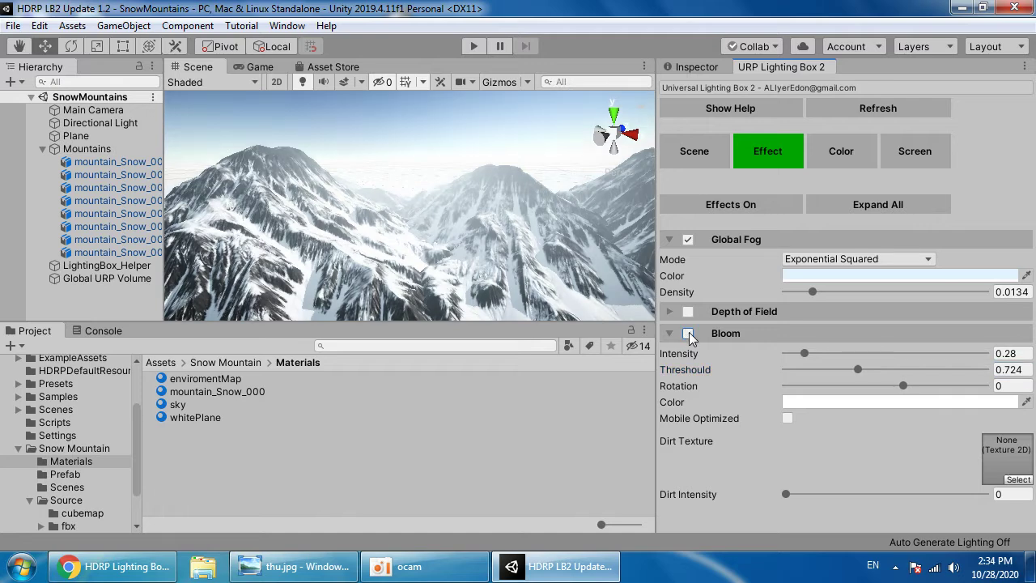
{"action": "left_click", "coordinate": [687, 331]}
{"action": "right_click_drag", "start_coordinate": [403, 267], "coordinate": [375, 311], "text": "alt"}
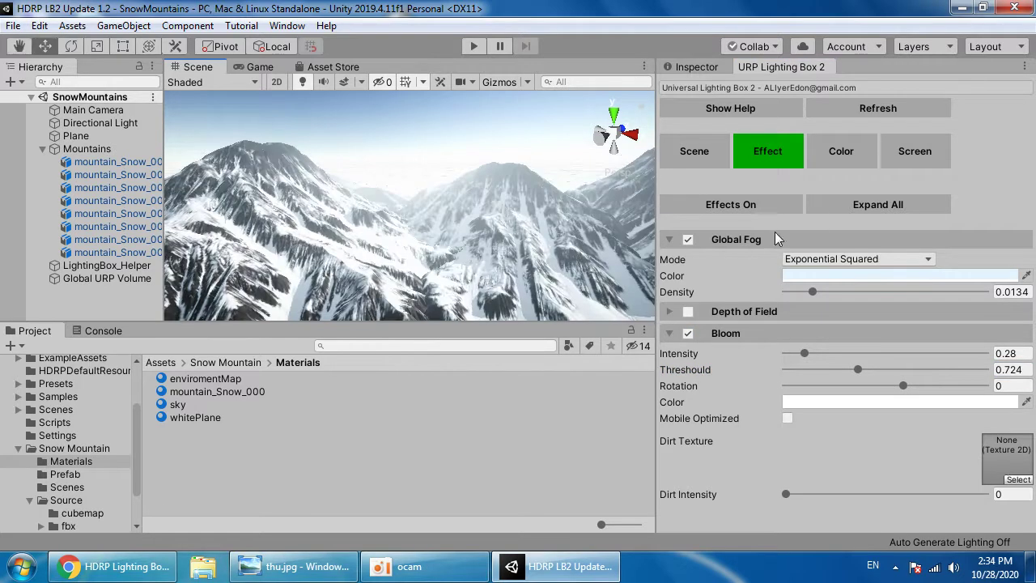
Step: Show the Color Grading settings and lower Gamma to -0.213, checking the mountains in the scene
{"action": "left_click", "coordinate": [841, 161]}
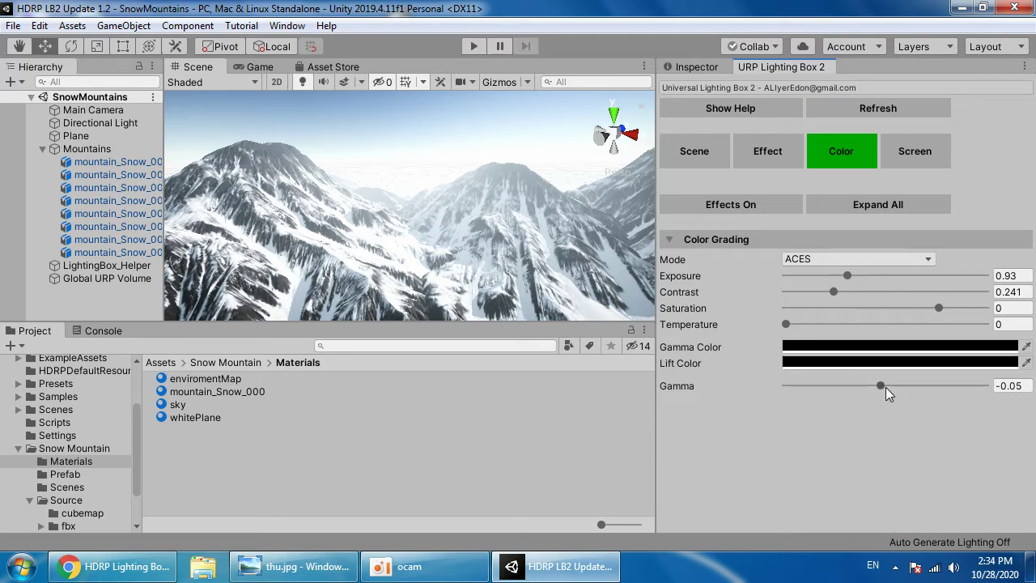
{"action": "left_click", "coordinate": [1018, 386]}
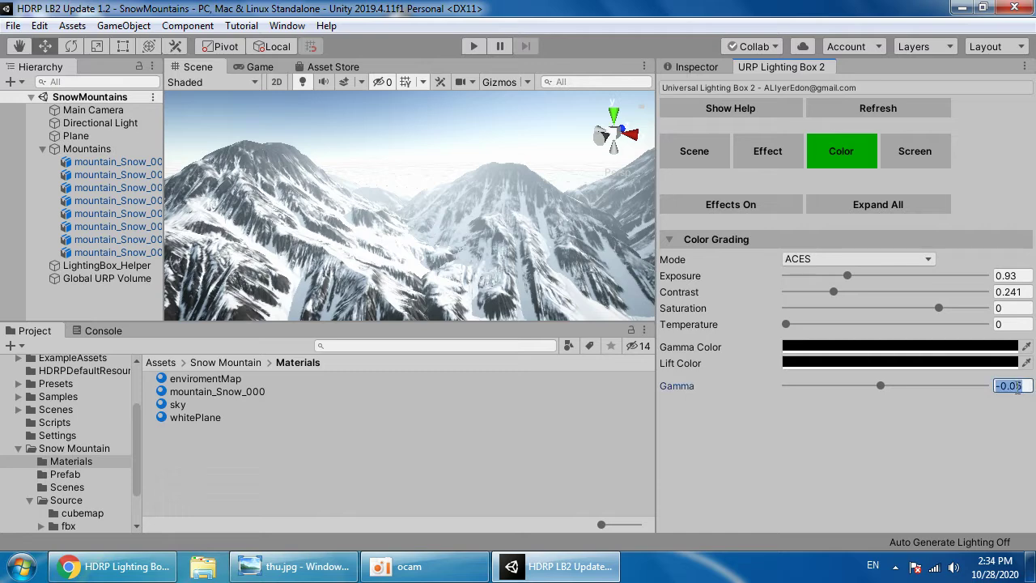
{"action": "left_click_drag", "start_coordinate": [882, 387], "coordinate": [858, 386]}
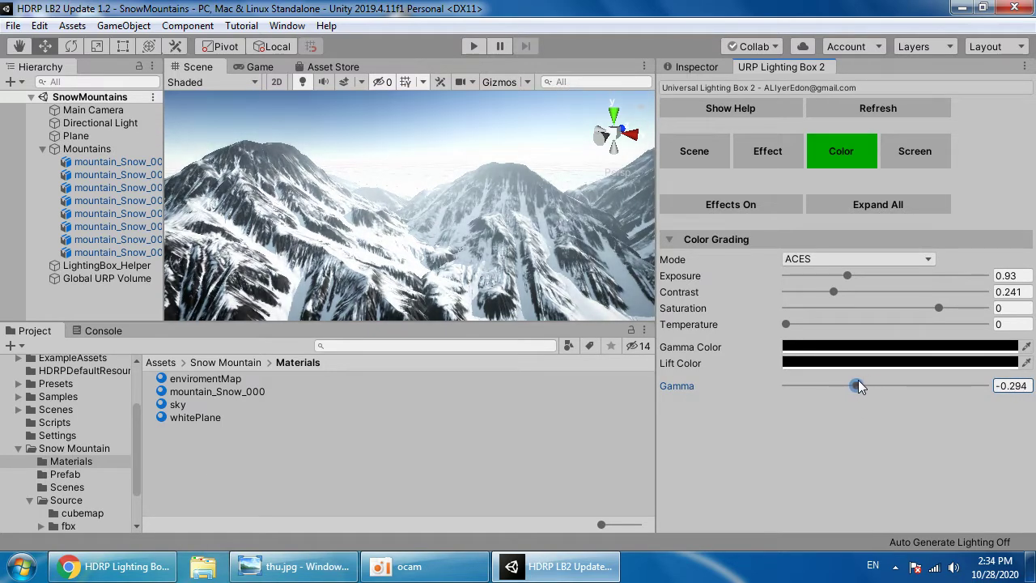
{"action": "left_click_drag", "start_coordinate": [481, 191], "coordinate": [441, 202], "text": "alt"}
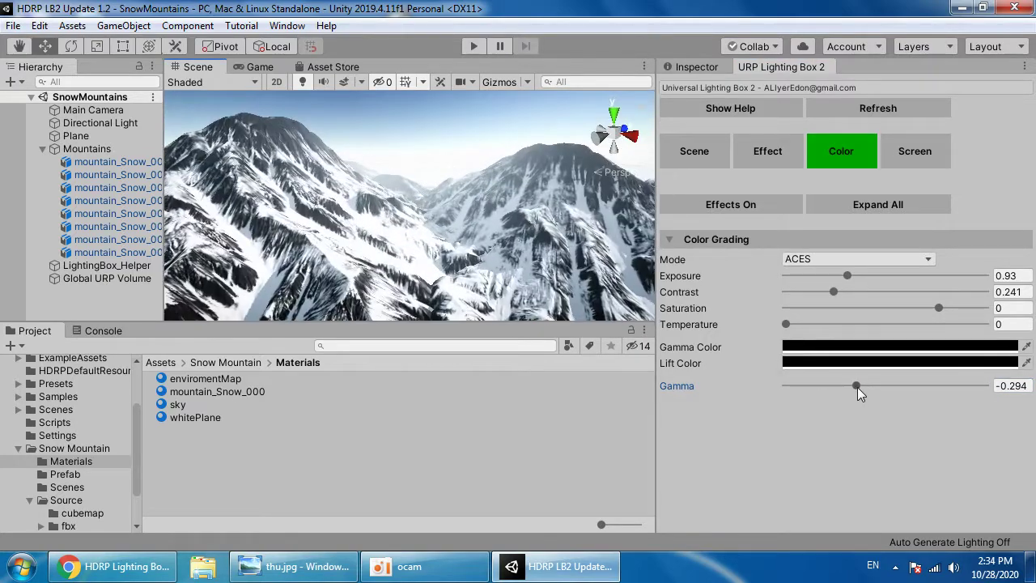
{"action": "mouse_move", "coordinate": [857, 387]}
{"action": "left_mouse_down"}
{"action": "mouse_move", "coordinate": [873, 385]}
{"action": "mouse_move", "coordinate": [864, 386]}
{"action": "left_mouse_up"}
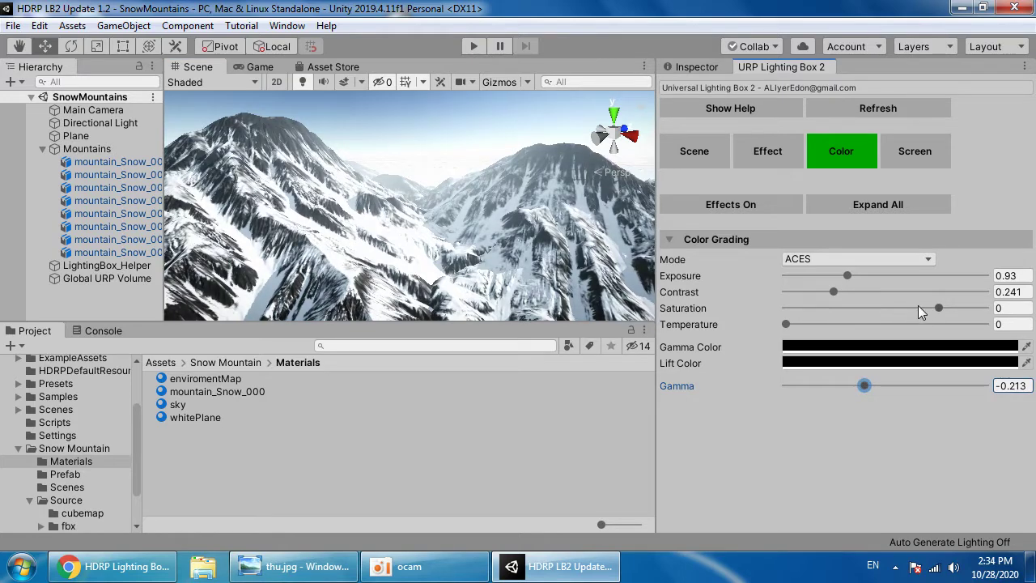
Step: Try a Color Grading contrast of 0.574 and undo it
{"action": "left_click_drag", "start_coordinate": [834, 293], "coordinate": [901, 293]}
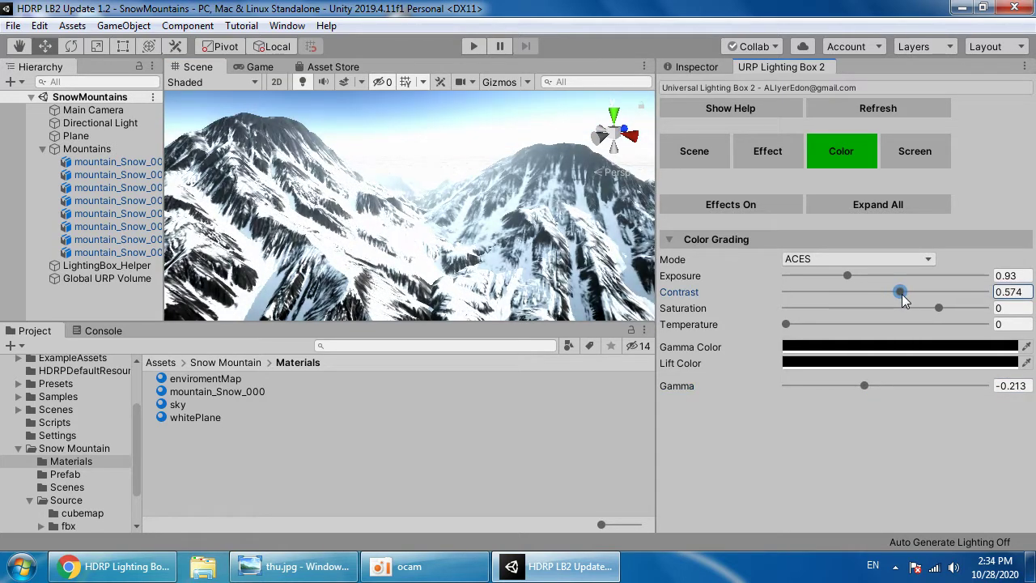
{"action": "key", "text": "ctrl+z"}
{"action": "left_click_drag", "start_coordinate": [477, 204], "coordinate": [492, 207], "text": "alt"}
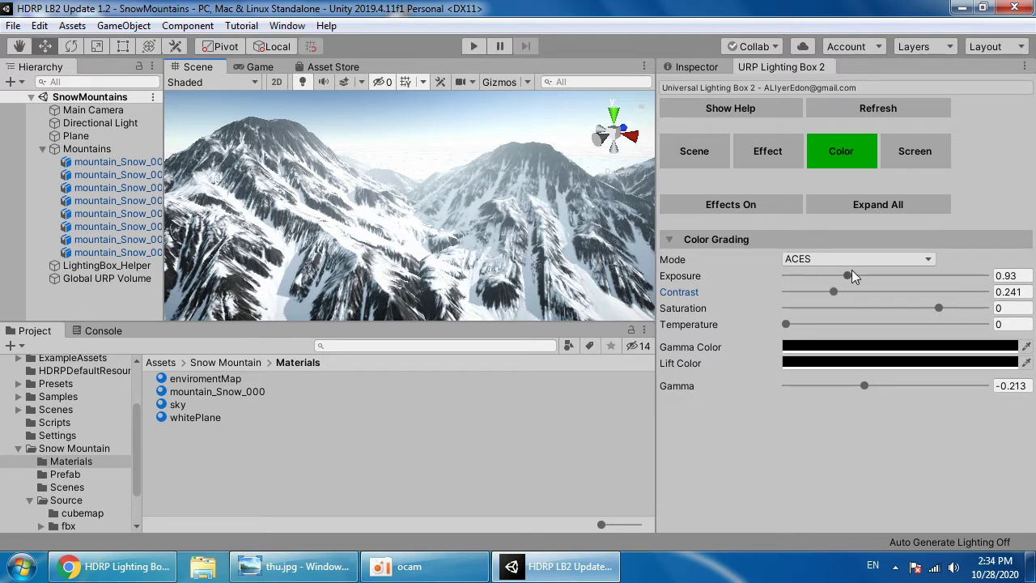
Step: Try a Color Grading exposure of about 1.3, edit the exposure value again and refresh the Lighting Box
{"action": "left_click", "coordinate": [1004, 276]}
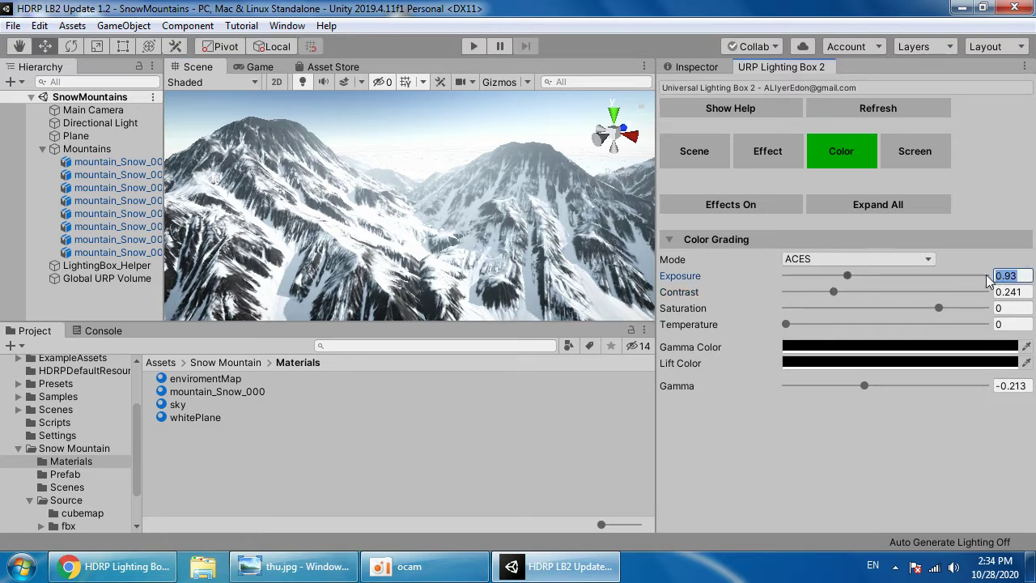
{"action": "left_click_drag", "start_coordinate": [849, 278], "coordinate": [873, 276]}
{"action": "mouse_move", "coordinate": [473, 208]}
{"action": "right_mouse_down"}
{"action": "mouse_move", "coordinate": [548, 208]}
{"action": "mouse_move", "coordinate": [467, 196]}
{"action": "right_mouse_up"}
{"action": "left_click", "coordinate": [1011, 277]}
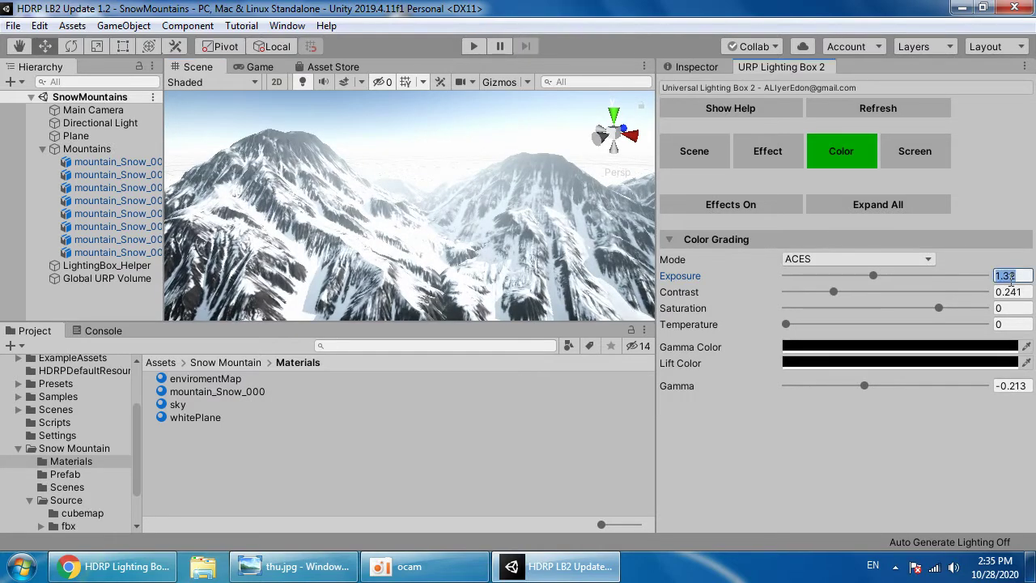
{"action": "left_click", "coordinate": [1011, 277]}
{"action": "key", "text": "BackSpace"}
{"action": "key", "text": "BackSpace"}
{"action": "key", "text": "BackSpace"}
{"action": "left_click", "coordinate": [879, 110]}
{"action": "right_click_drag", "start_coordinate": [493, 237], "coordinate": [550, 235]}
Step: Compare the mountains with Global Fog off and on, leaving Global Fog enabled and Bloom disabled
{"action": "left_click", "coordinate": [738, 157]}
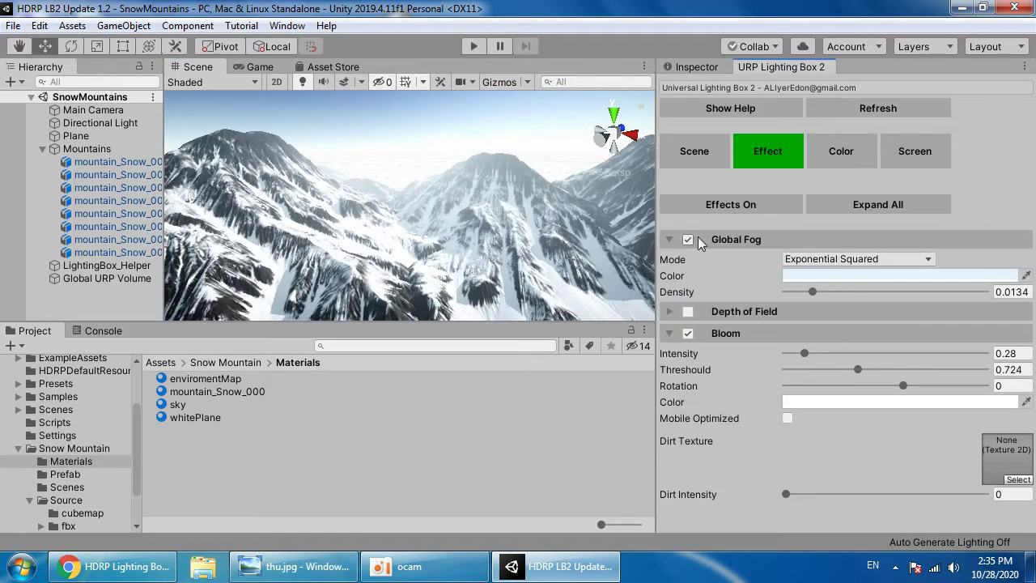
{"action": "left_click", "coordinate": [688, 239]}
{"action": "right_click_drag", "start_coordinate": [476, 258], "coordinate": [467, 257]}
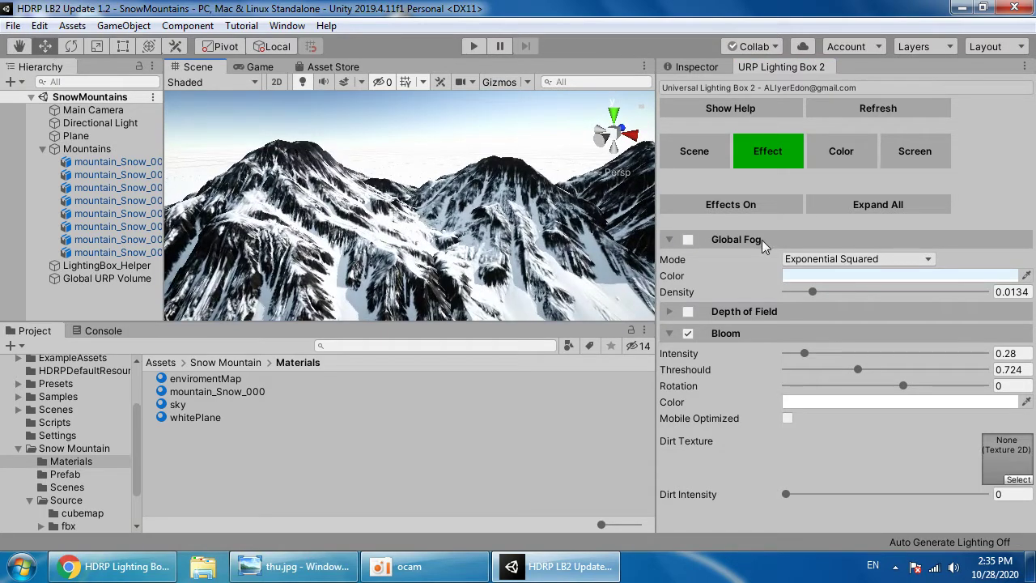
{"action": "left_click", "coordinate": [689, 239]}
{"action": "left_click", "coordinate": [688, 239]}
{"action": "left_click", "coordinate": [687, 332]}
{"action": "left_click", "coordinate": [691, 241]}
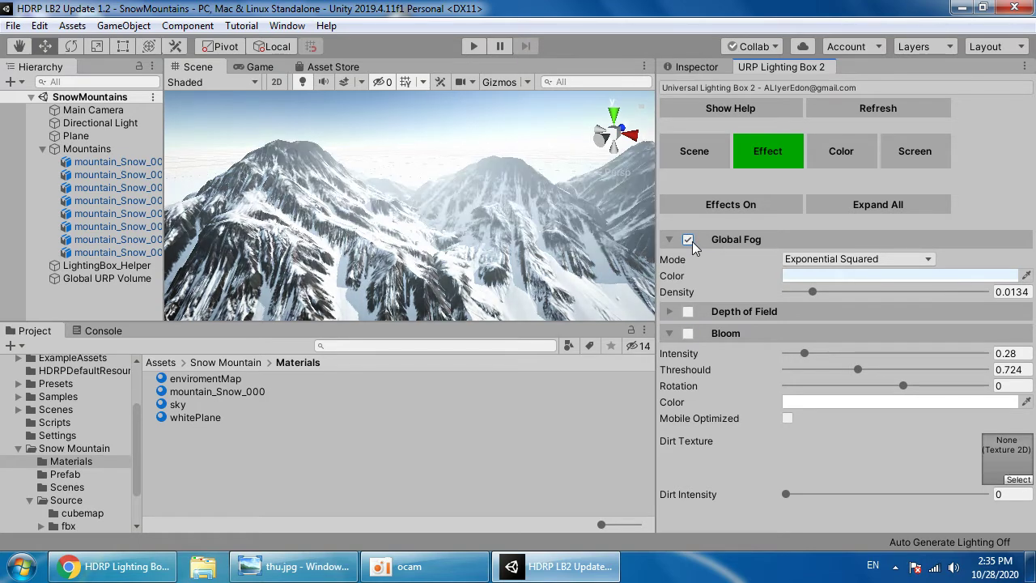
Step: Show the Screen effects and compare the scene with Vignette off and on, leaving it enabled
{"action": "left_click", "coordinate": [694, 154]}
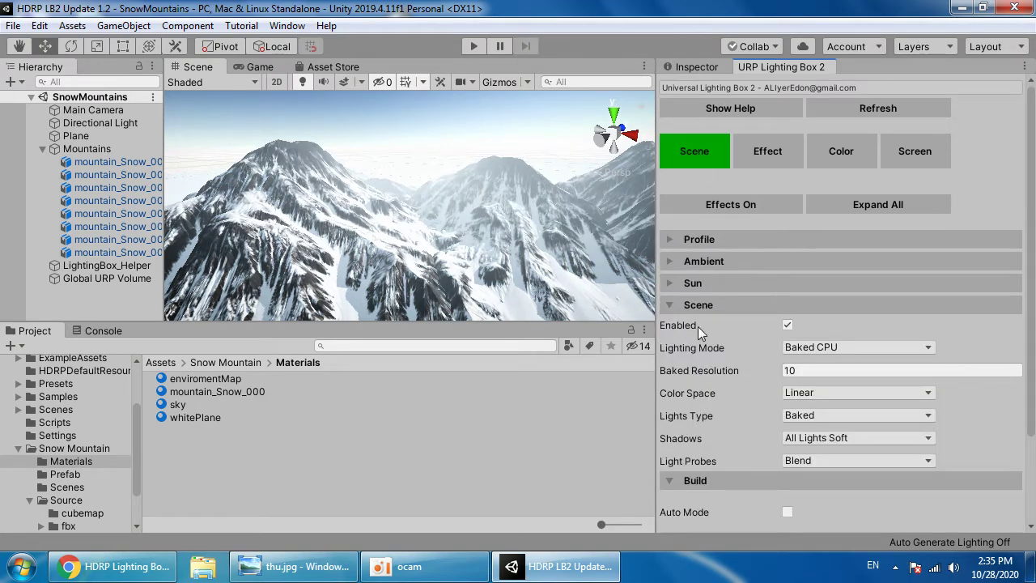
{"action": "left_click", "coordinate": [913, 154]}
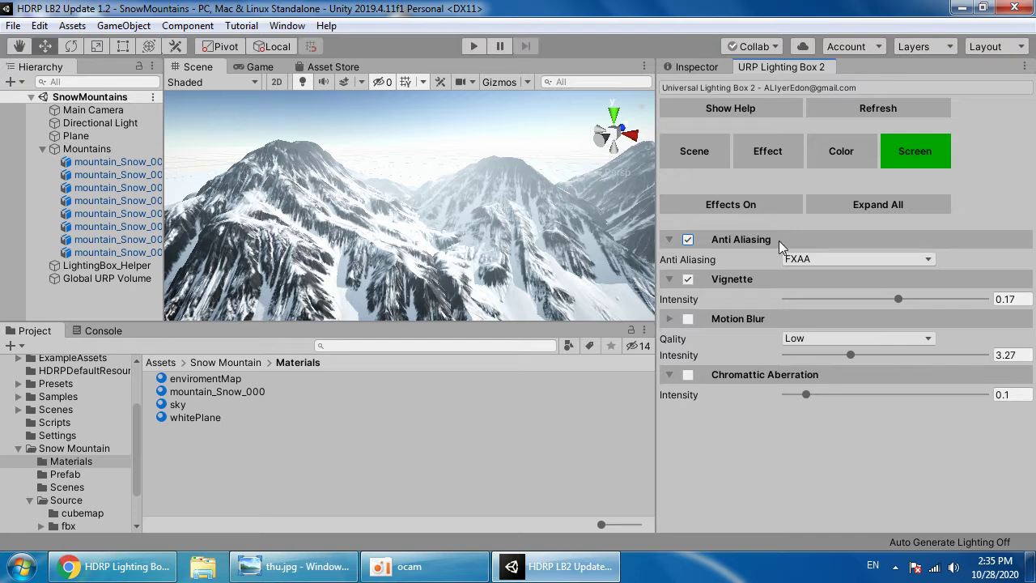
{"action": "left_click", "coordinate": [687, 279]}
{"action": "left_click", "coordinate": [688, 279]}
{"action": "left_click", "coordinate": [688, 279]}
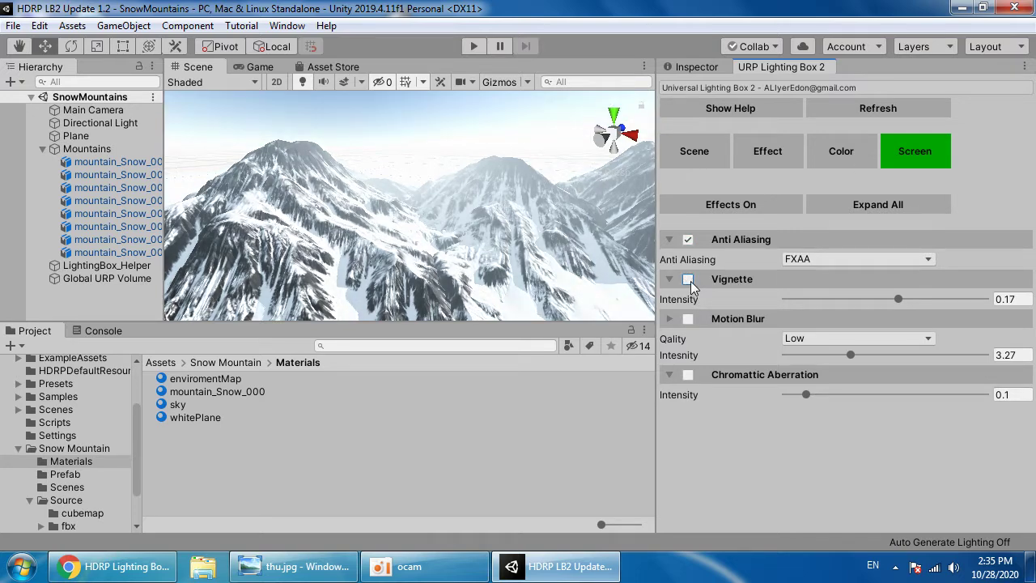
{"action": "left_click", "coordinate": [689, 280]}
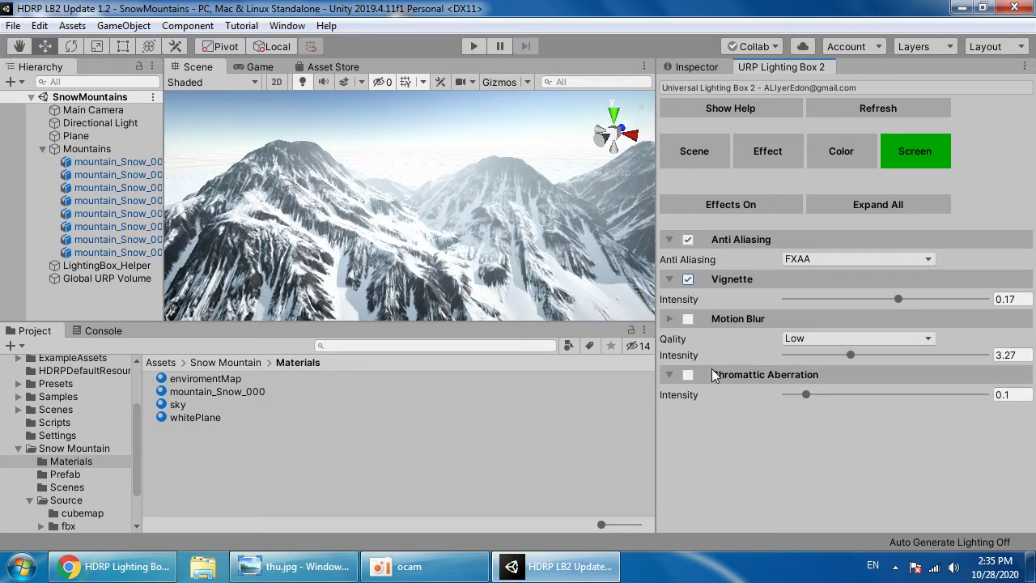
Step: Switch the Scene view to the Baked Lightmap draw mode and inspect the lightmap checker pattern on the mountains
{"action": "left_click", "coordinate": [695, 152]}
{"action": "scroll", "coordinate": [791, 415], "scroll_direction": "down", "scroll_amount": 3}
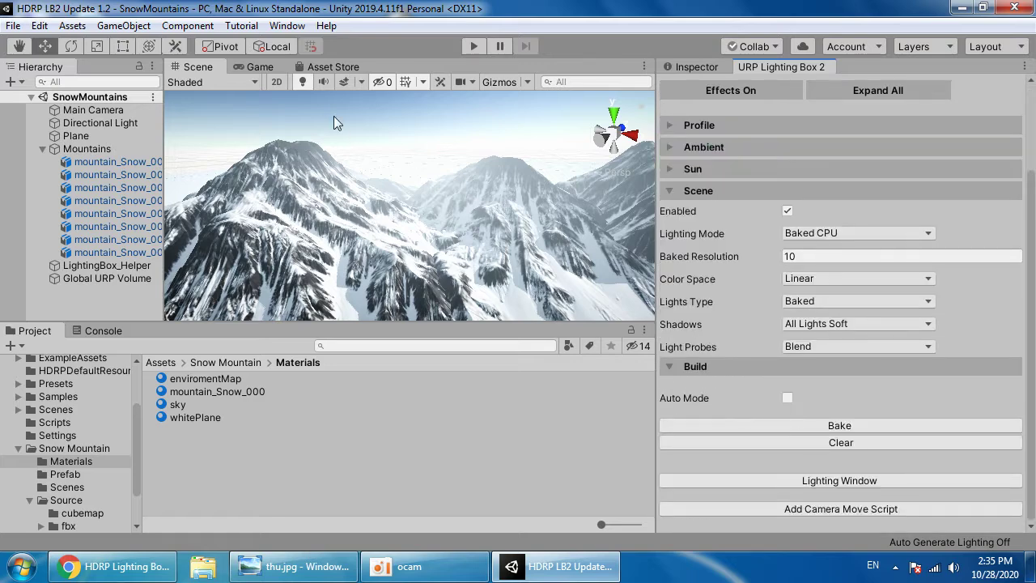
{"action": "left_click", "coordinate": [212, 82]}
{"action": "left_click", "coordinate": [226, 232]}
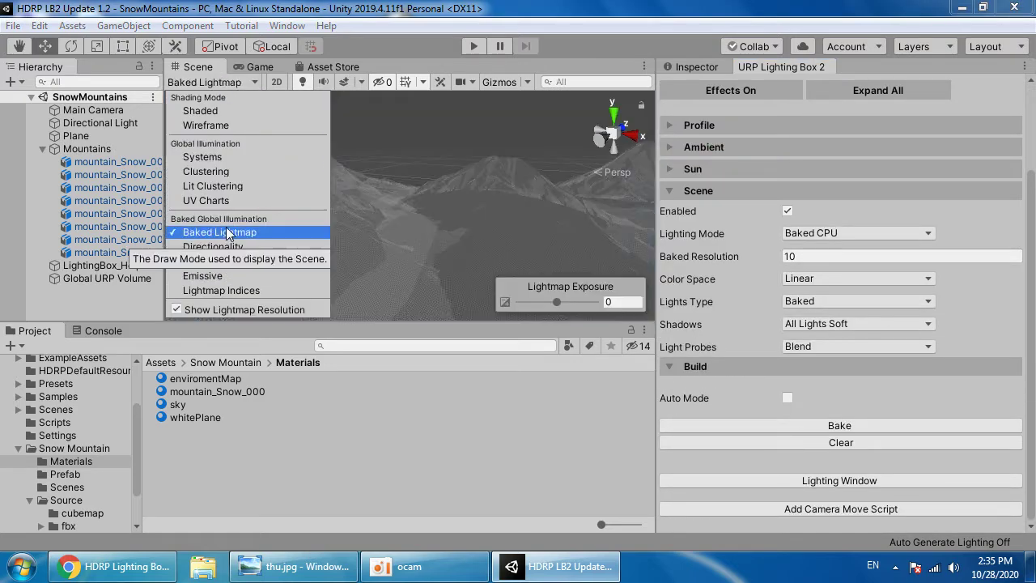
{"action": "left_click", "coordinate": [226, 232]}
{"action": "mouse_move", "coordinate": [456, 166]}
{"action": "right_mouse_down"}
{"action": "mouse_move", "coordinate": [378, 248]}
{"action": "mouse_move", "coordinate": [348, 219]}
{"action": "right_mouse_up"}
Step: Set the Baked Resolution to 3, check the texel density on the mountains and start baking the lighting
{"action": "left_click", "coordinate": [829, 256]}
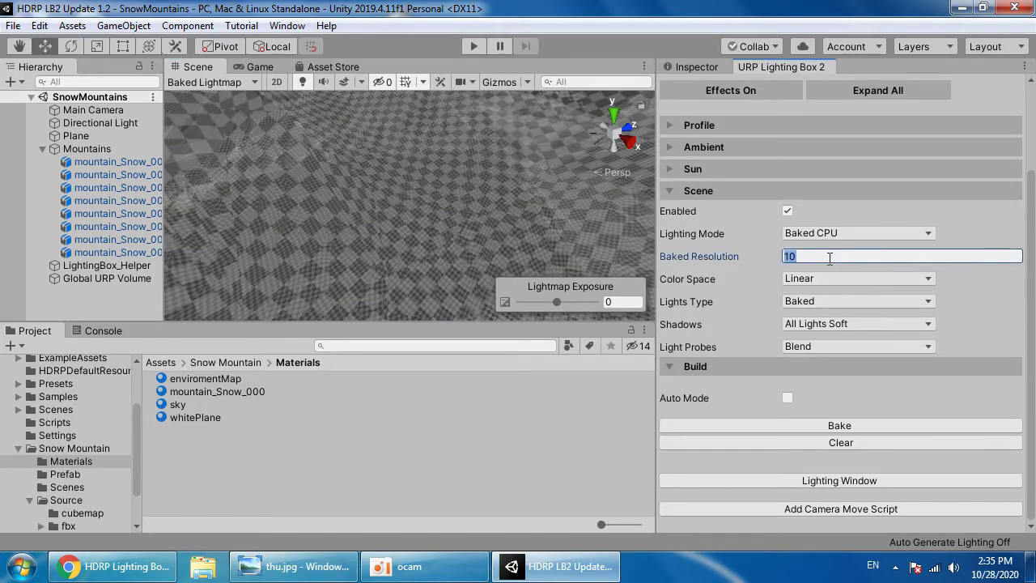
{"action": "type", "text": "3"}
{"action": "right_click_drag", "start_coordinate": [507, 197], "coordinate": [583, 162]}
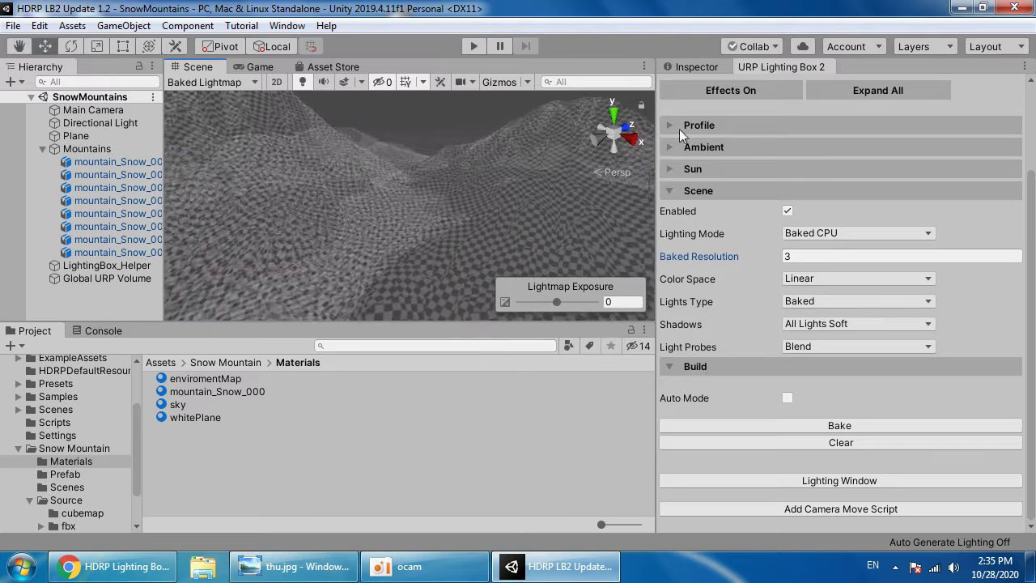
{"action": "left_click", "coordinate": [778, 425]}
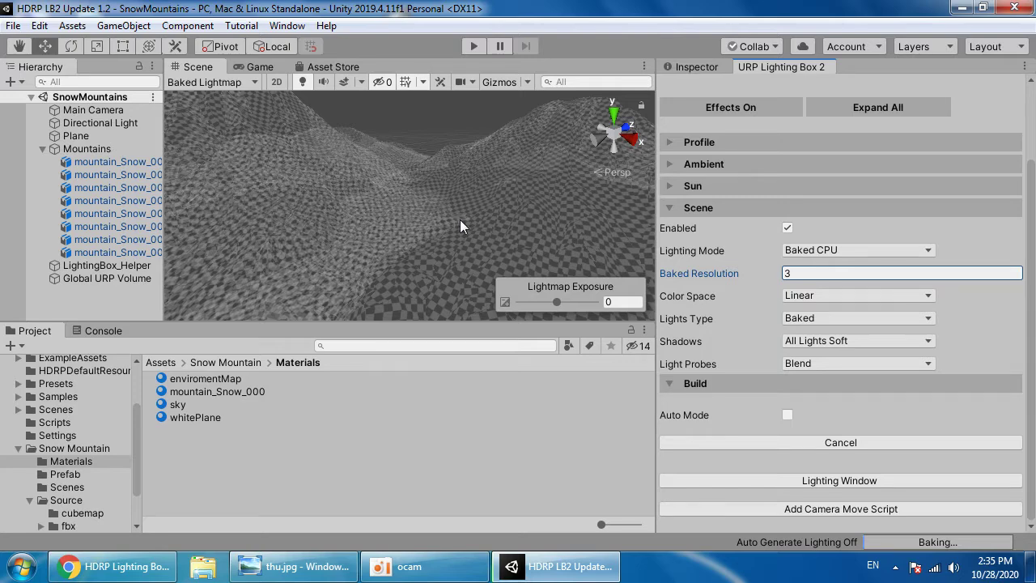
Step: Show the Console and clear its messages while the lighting bakes
{"action": "left_click", "coordinate": [429, 573]}
{"action": "left_click", "coordinate": [429, 572]}
{"action": "left_click", "coordinate": [103, 330]}
{"action": "left_click", "coordinate": [18, 351]}
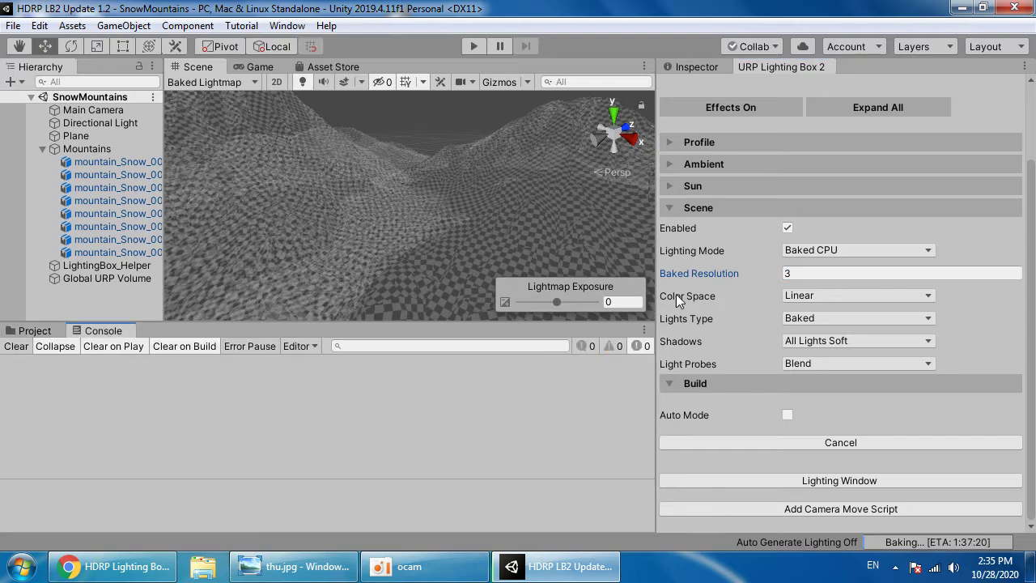
{"action": "left_click", "coordinate": [789, 253]}
{"action": "left_click", "coordinate": [429, 225]}
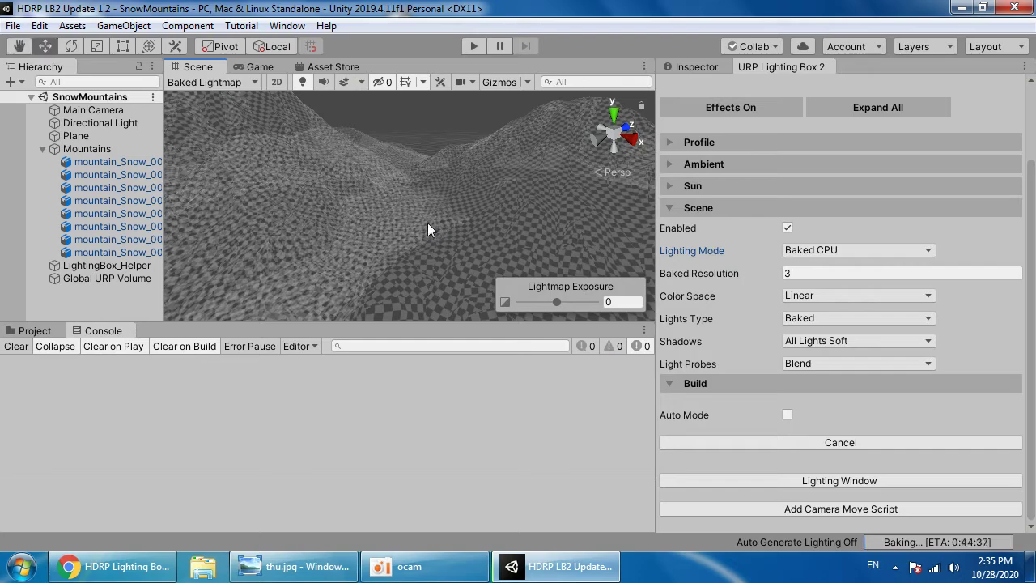
Step: Examine the baking lightmap on the mountains from different distances and angles
{"action": "mouse_move", "coordinate": [330, 190]}
{"action": "left_mouse_down", "text": "alt"}
{"action": "mouse_move", "coordinate": [456, 213]}
{"action": "mouse_move", "coordinate": [337, 194]}
{"action": "left_mouse_up", "text": "alt"}
{"action": "mouse_move", "coordinate": [337, 194]}
{"action": "right_mouse_down"}
{"action": "mouse_move", "coordinate": [391, 208]}
{"action": "mouse_move", "coordinate": [356, 213]}
{"action": "mouse_move", "coordinate": [373, 229]}
{"action": "mouse_move", "coordinate": [432, 225]}
{"action": "mouse_move", "coordinate": [426, 234]}
{"action": "right_mouse_up"}
{"action": "key", "text": "s"}
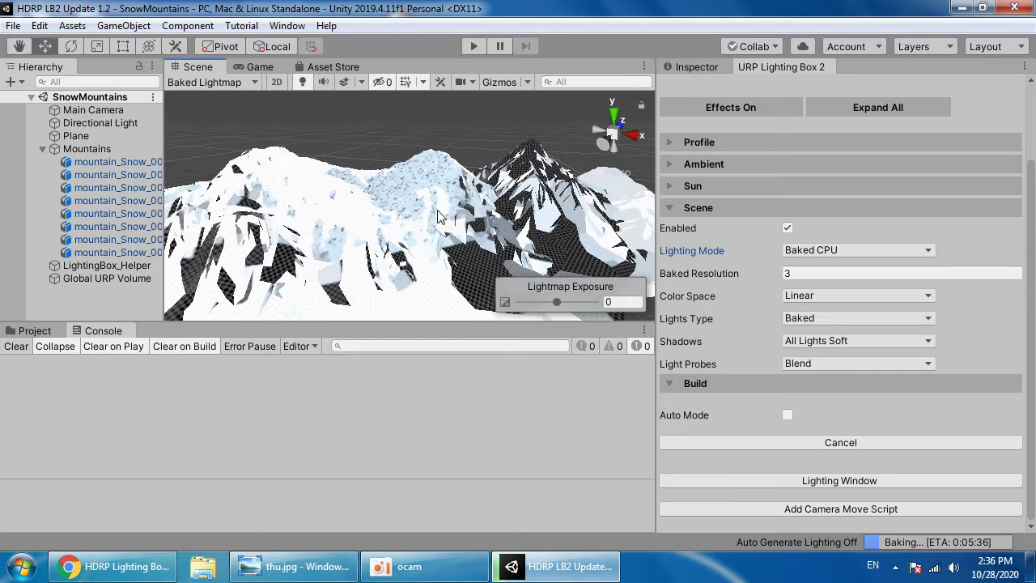
{"action": "mouse_move", "coordinate": [448, 219]}
{"action": "right_mouse_down"}
{"action": "mouse_move", "coordinate": [423, 215]}
{"action": "mouse_move", "coordinate": [407, 234]}
{"action": "right_mouse_up"}
{"action": "key", "text": "w"}
{"action": "key", "text": "s"}
Step: Return the Scene view to the Shaded draw mode and view the mountains with the partly baked lighting
{"action": "left_click", "coordinate": [234, 83]}
{"action": "left_click", "coordinate": [222, 113]}
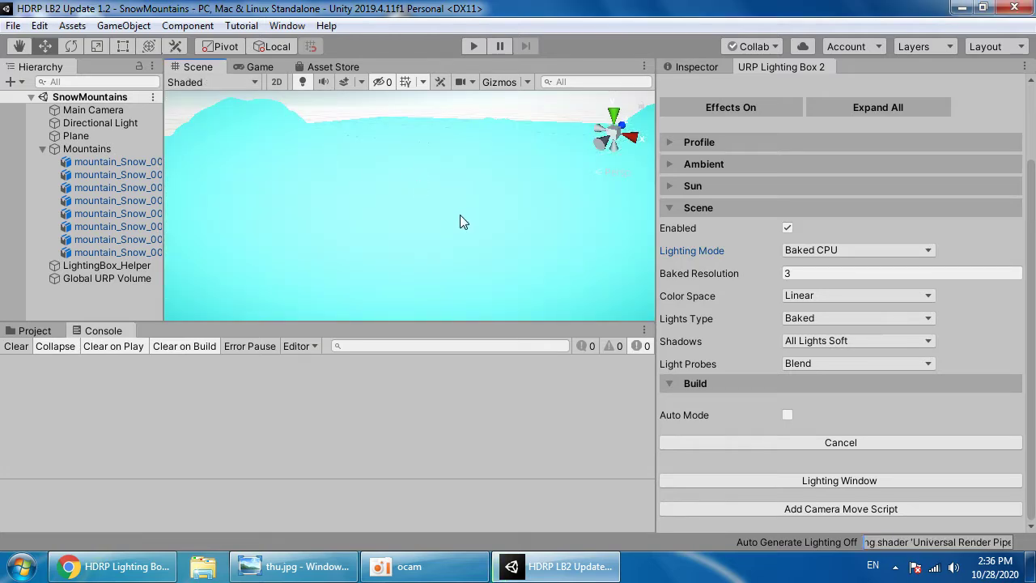
{"action": "right_click_drag", "start_coordinate": [409, 185], "coordinate": [549, 261]}
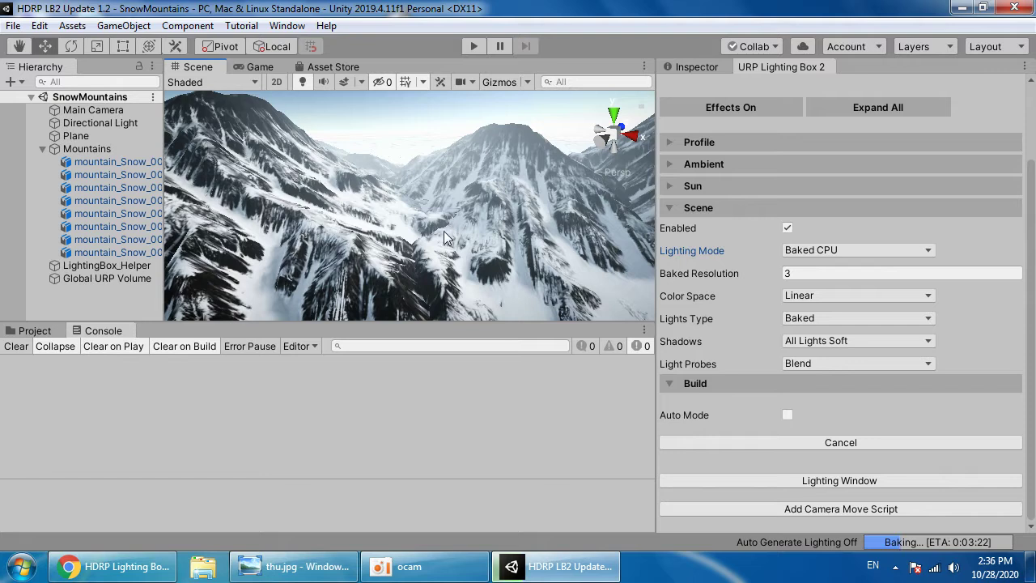
Step: Collapse the Scene settings section and expand the Ambient section with its skybox material
{"action": "left_click", "coordinate": [766, 207]}
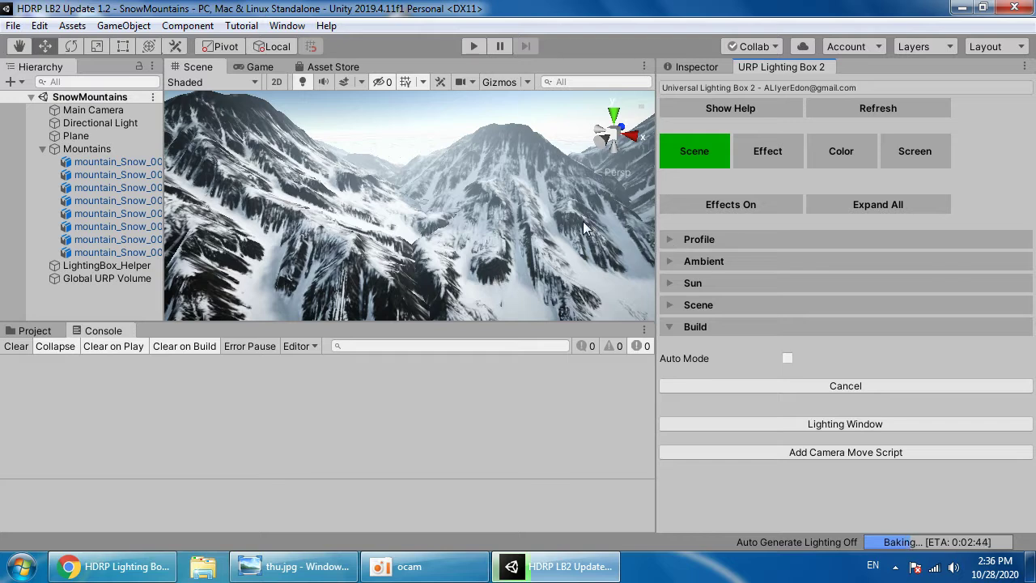
{"action": "left_click", "coordinate": [739, 261]}
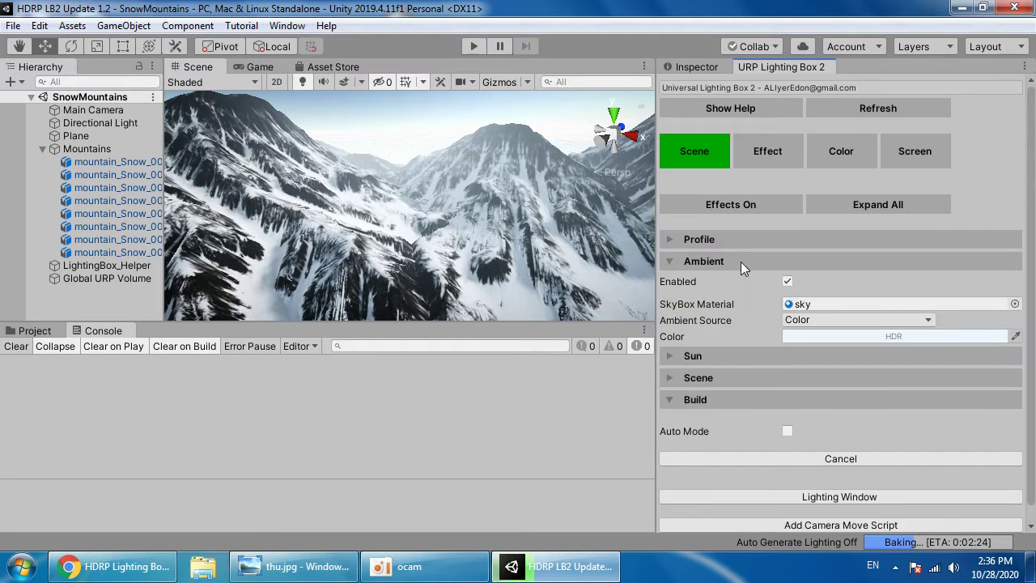
{"action": "left_click", "coordinate": [839, 303]}
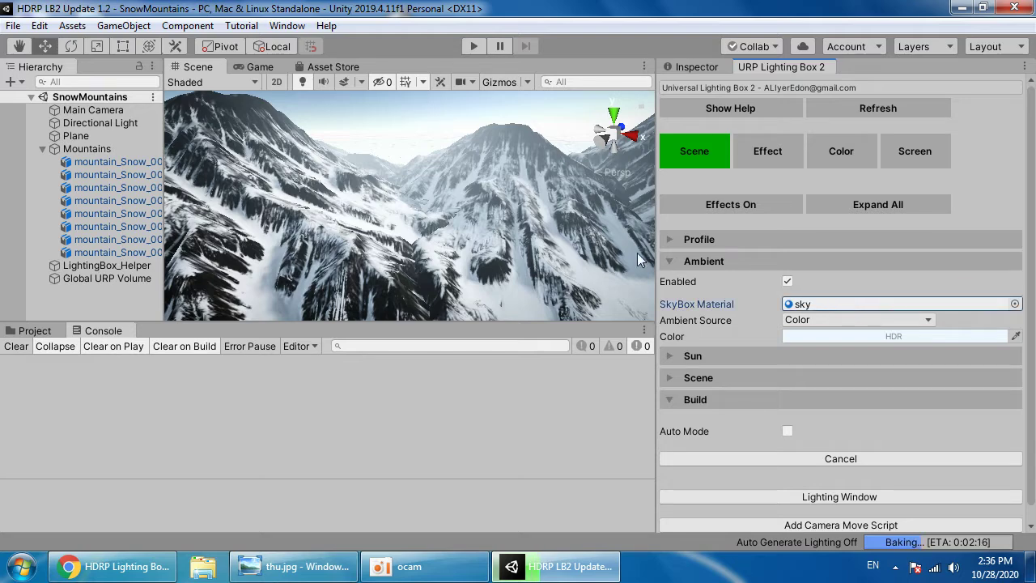
Step: Switch the Scene view back to the Baked Lightmap draw mode to check the mountain lightmaps
{"action": "left_click", "coordinate": [208, 81]}
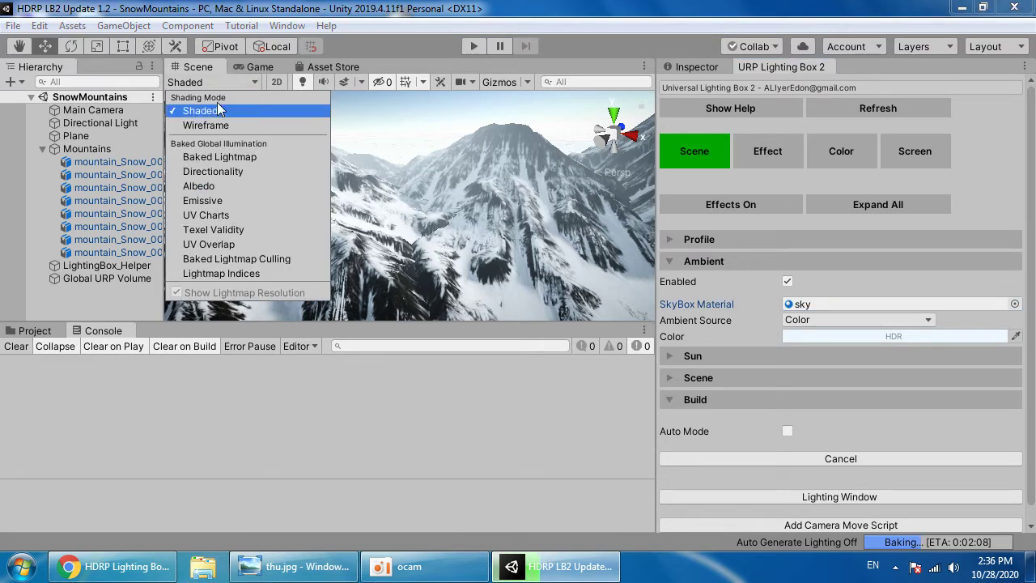
{"action": "left_click", "coordinate": [243, 156]}
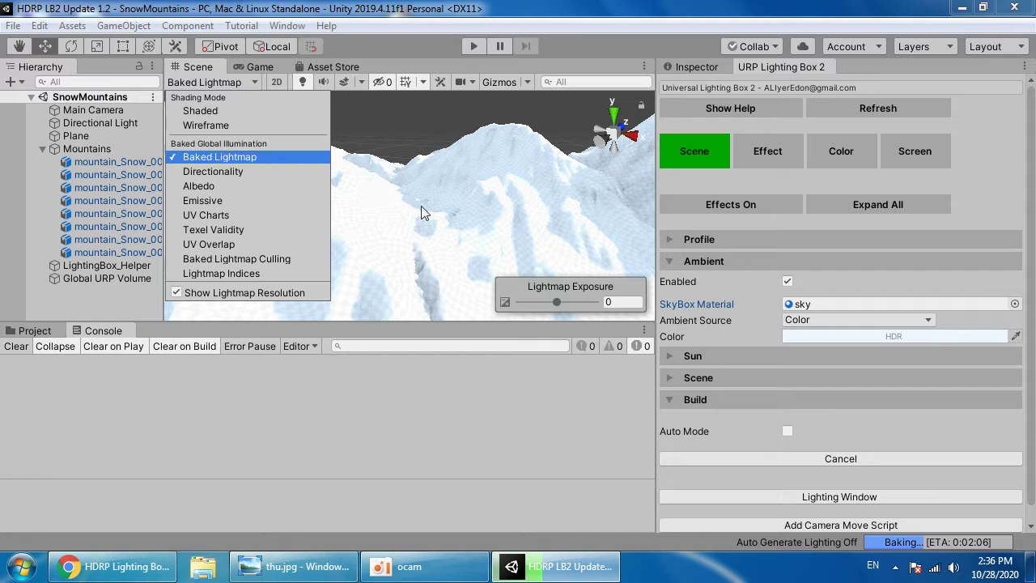
{"action": "left_click", "coordinate": [364, 185]}
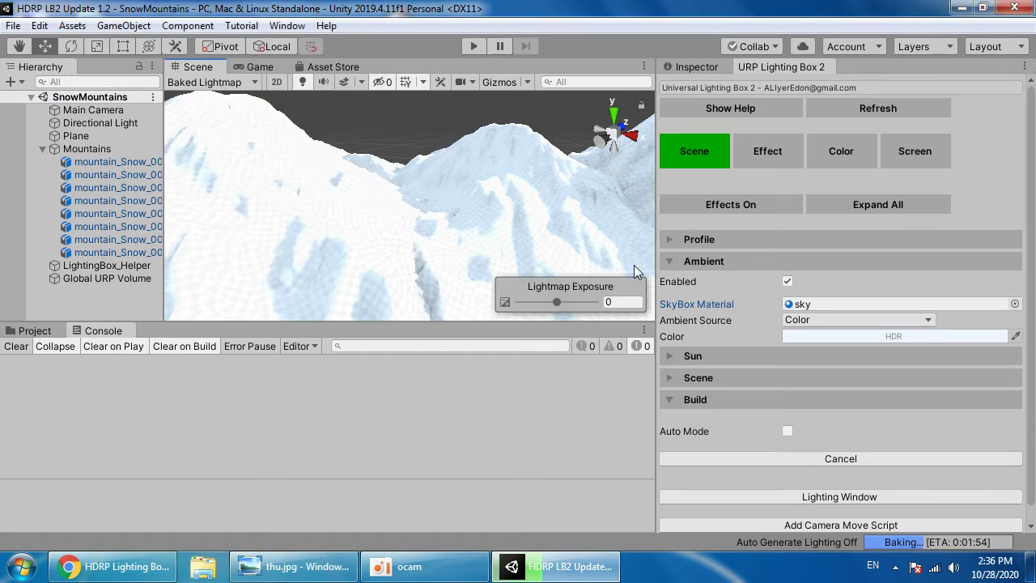
Step: Cancel the running light bake and set the Ambient Source to Skybox
{"action": "left_click", "coordinate": [911, 456]}
{"action": "left_click", "coordinate": [843, 320]}
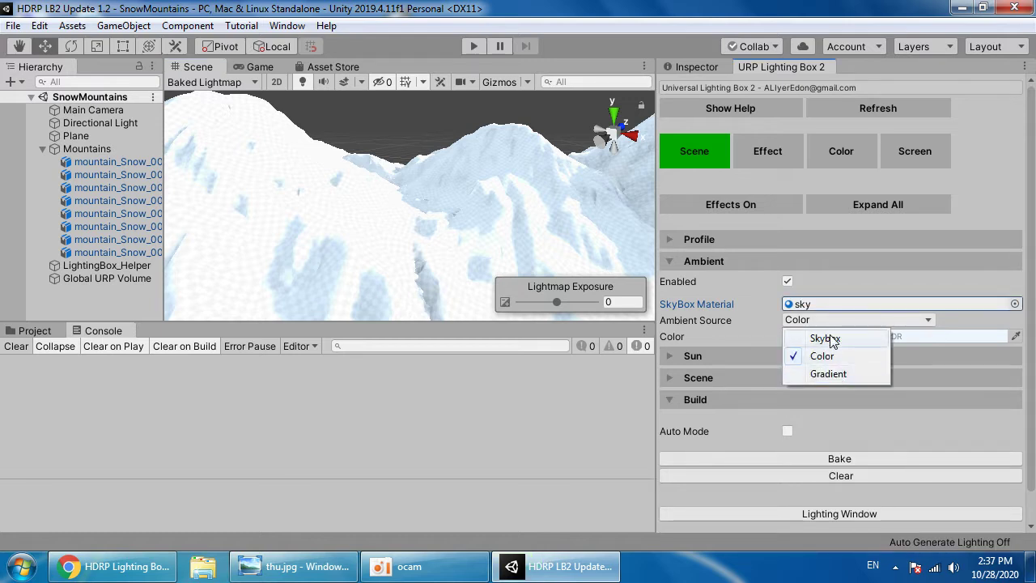
{"action": "left_click", "coordinate": [830, 339]}
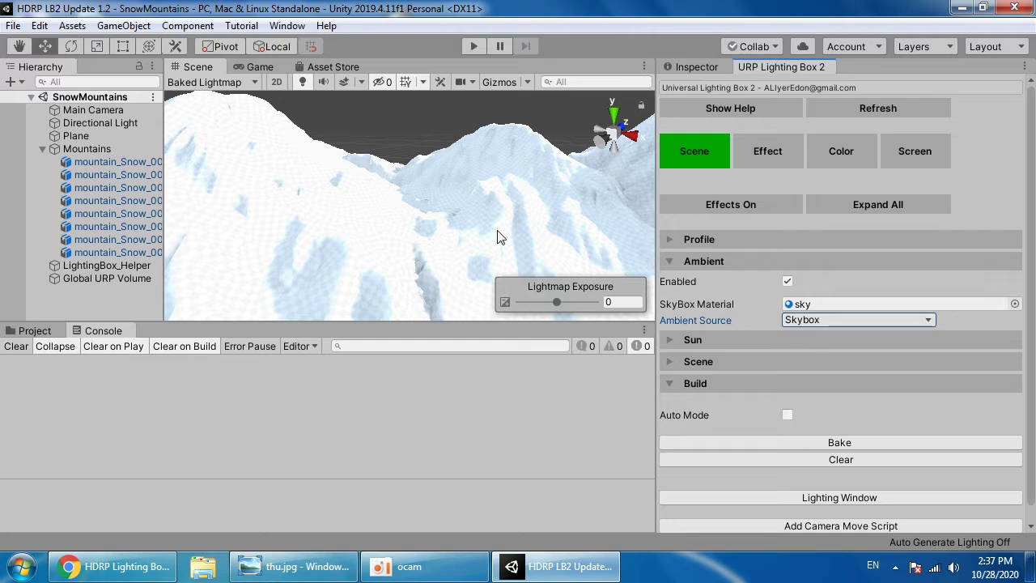
Step: Clear the baked lighting data and start a new bake with the skybox ambient
{"action": "left_click", "coordinate": [772, 459]}
{"action": "left_click", "coordinate": [766, 443]}
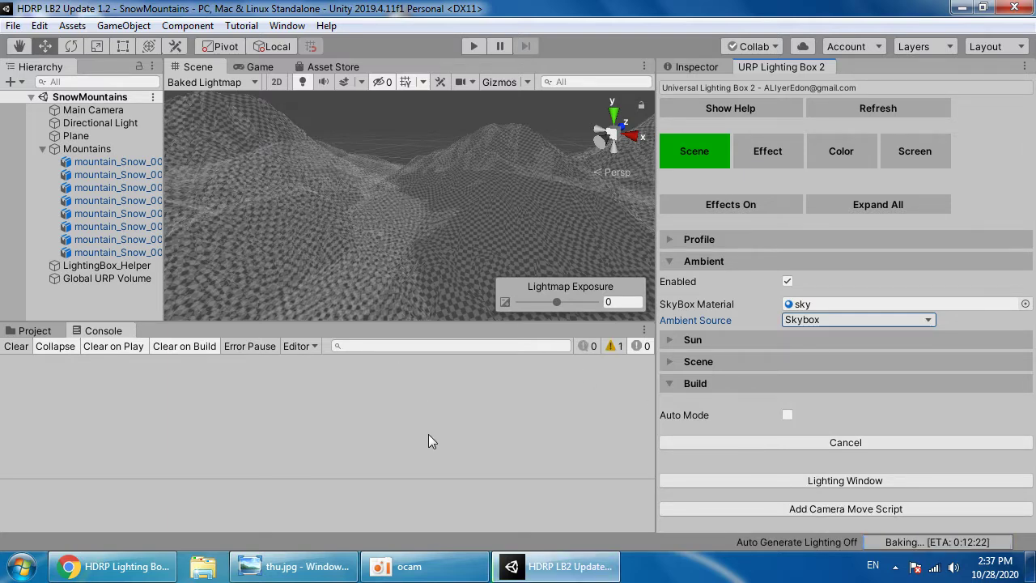
{"action": "left_click", "coordinate": [409, 565]}
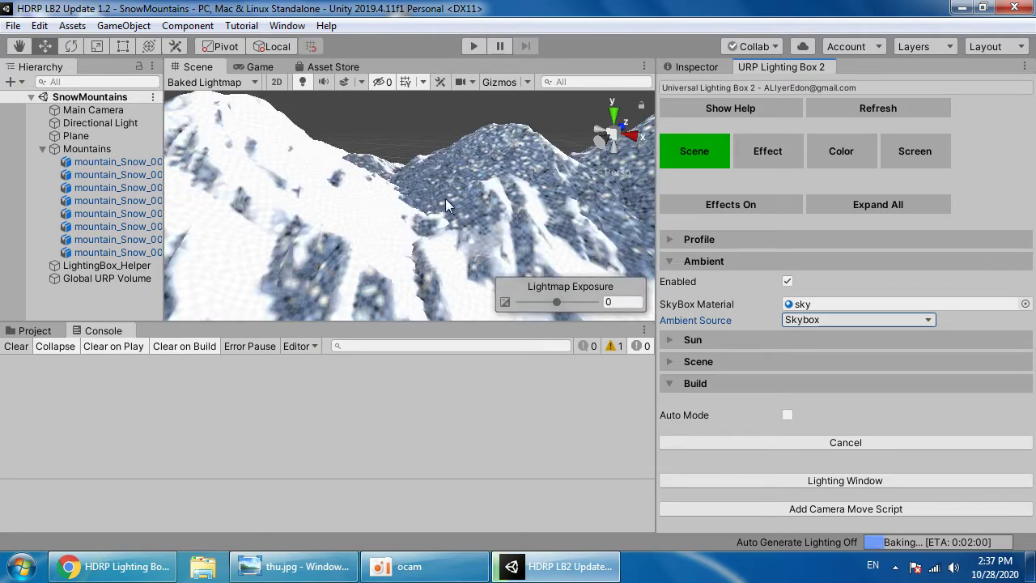
{"action": "left_click", "coordinate": [435, 567]}
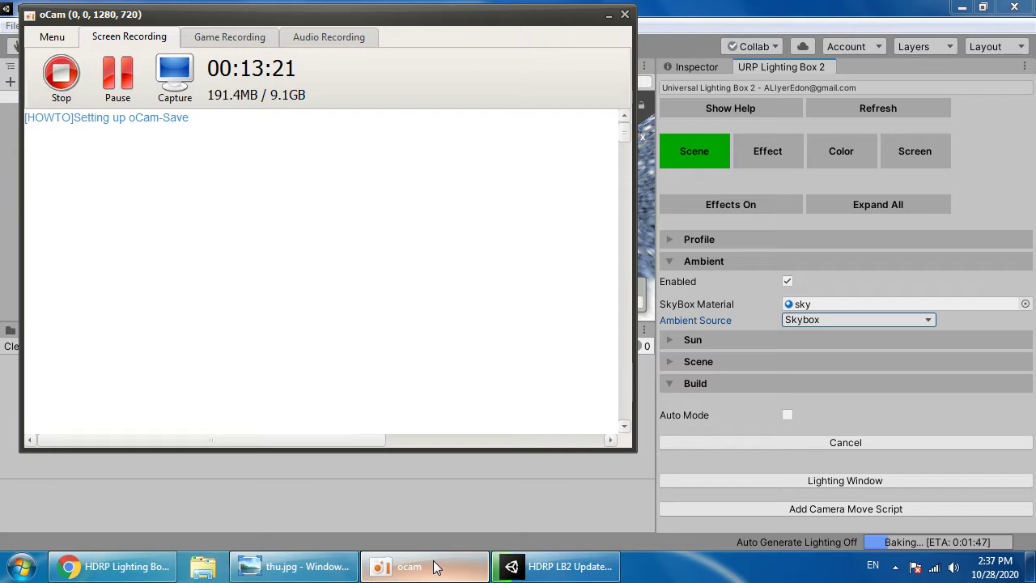
{"action": "left_click", "coordinate": [435, 566]}
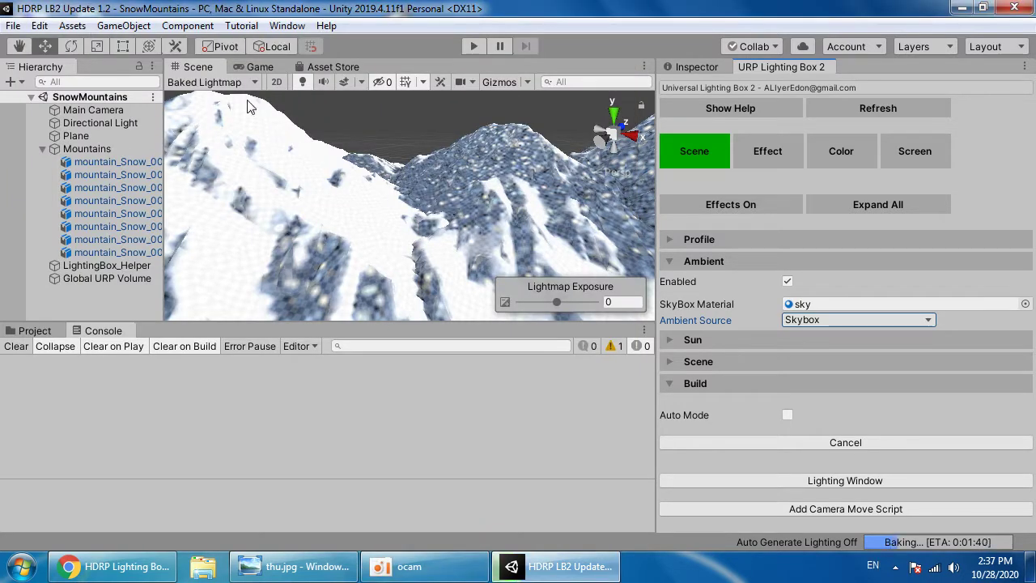
Step: Set the Scene view draw mode to Shaded and view the mountains and sky from several angles
{"action": "left_click", "coordinate": [234, 82]}
{"action": "left_click", "coordinate": [224, 110]}
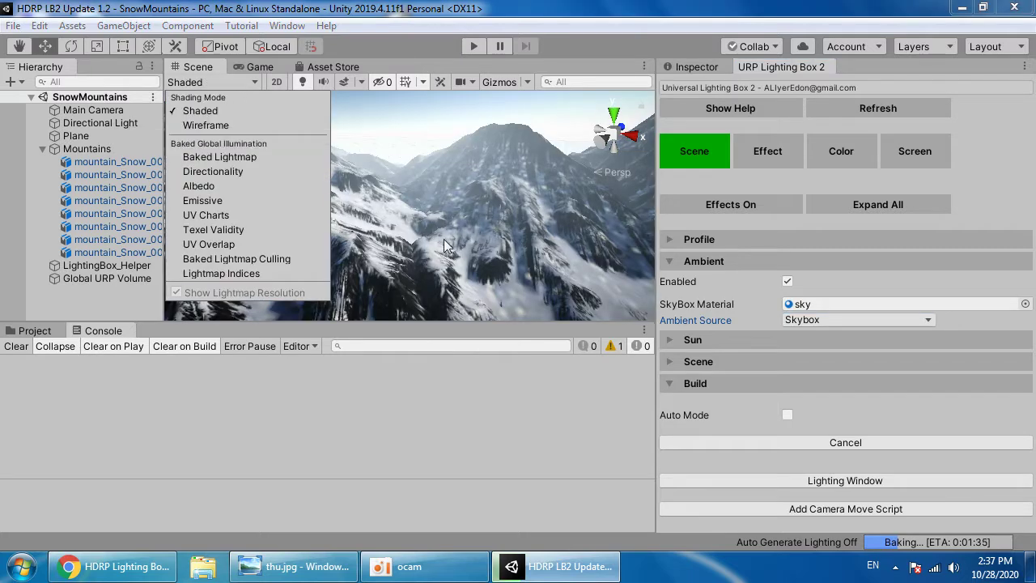
{"action": "mouse_move", "coordinate": [443, 239]}
{"action": "right_mouse_down"}
{"action": "mouse_move", "coordinate": [469, 251]}
{"action": "mouse_move", "coordinate": [454, 160]}
{"action": "right_mouse_up"}
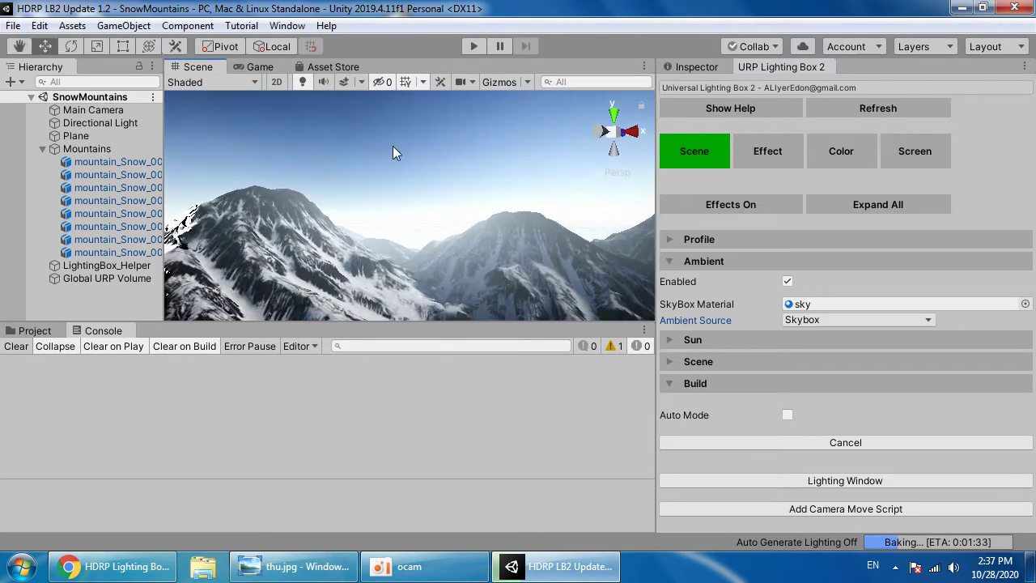
{"action": "right_click_drag", "start_coordinate": [384, 159], "coordinate": [418, 241]}
{"action": "left_click_drag", "start_coordinate": [376, 188], "coordinate": [362, 172], "text": "alt"}
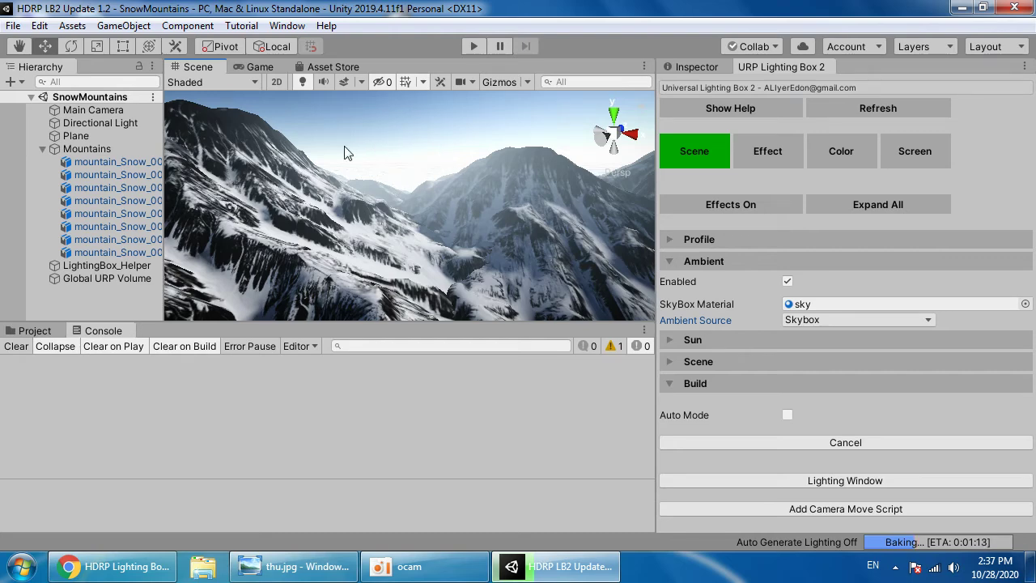
Step: Expand the Lighting Box's Scene section and open the Lighting window from the Build section
{"action": "left_click", "coordinate": [768, 360]}
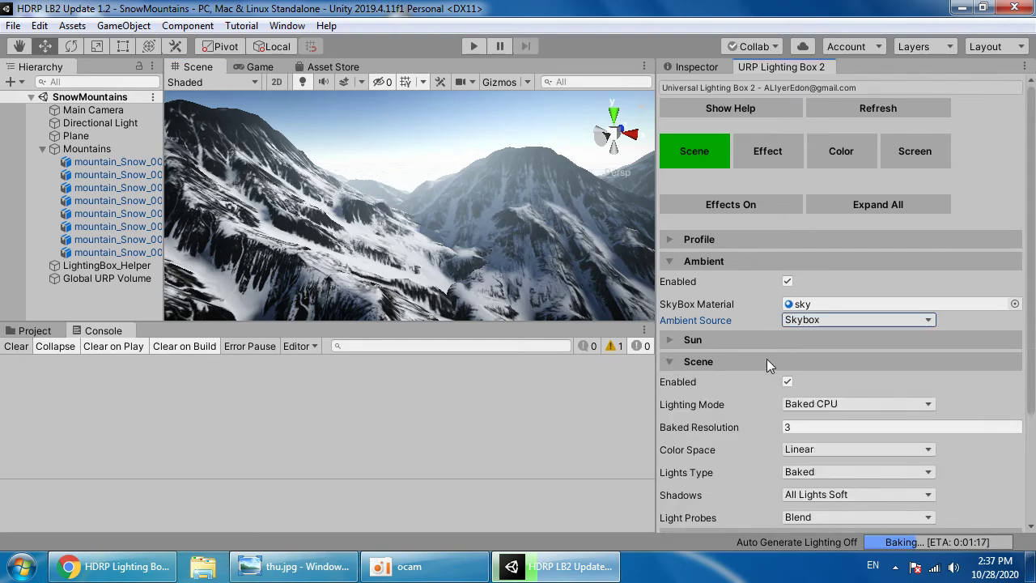
{"action": "scroll", "coordinate": [767, 361], "scroll_direction": "down", "scroll_amount": 3}
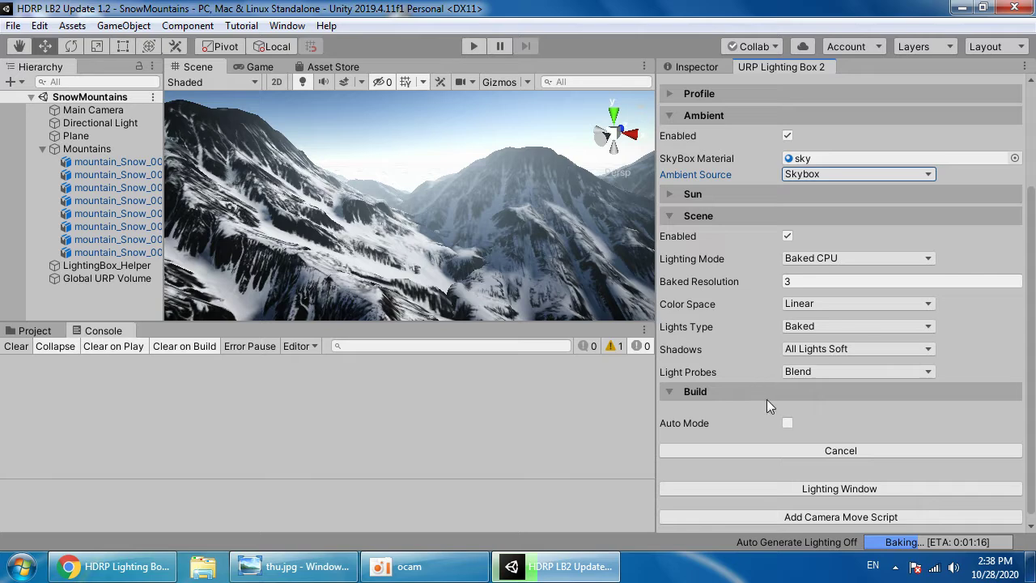
{"action": "left_click", "coordinate": [828, 487]}
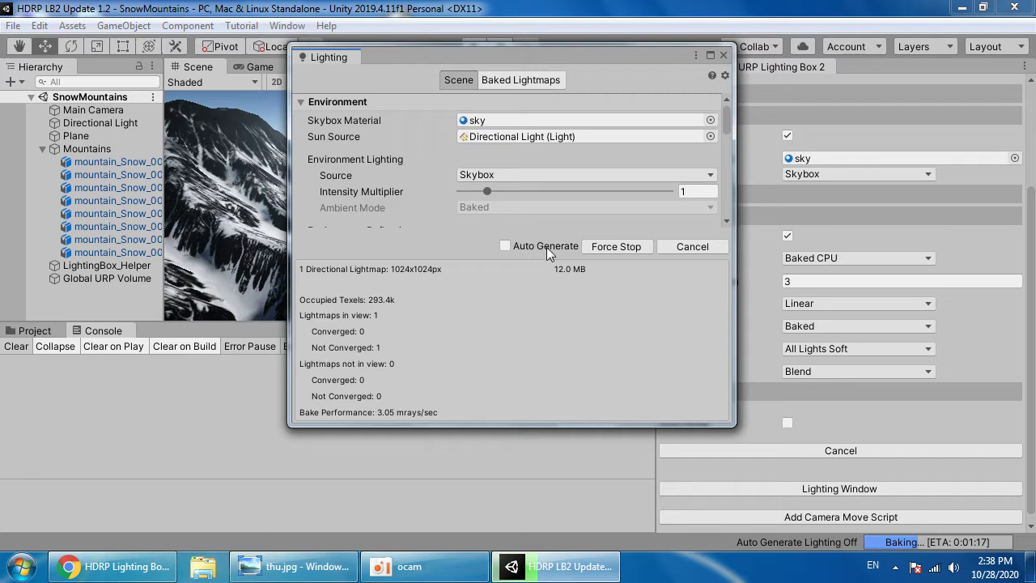
Step: Examine the Lighting window's lightmapping settings, including samples, bounces, filtering, resolution, lightmap size and indirect intensity
{"action": "scroll", "coordinate": [566, 210], "scroll_direction": "down", "scroll_amount": 5}
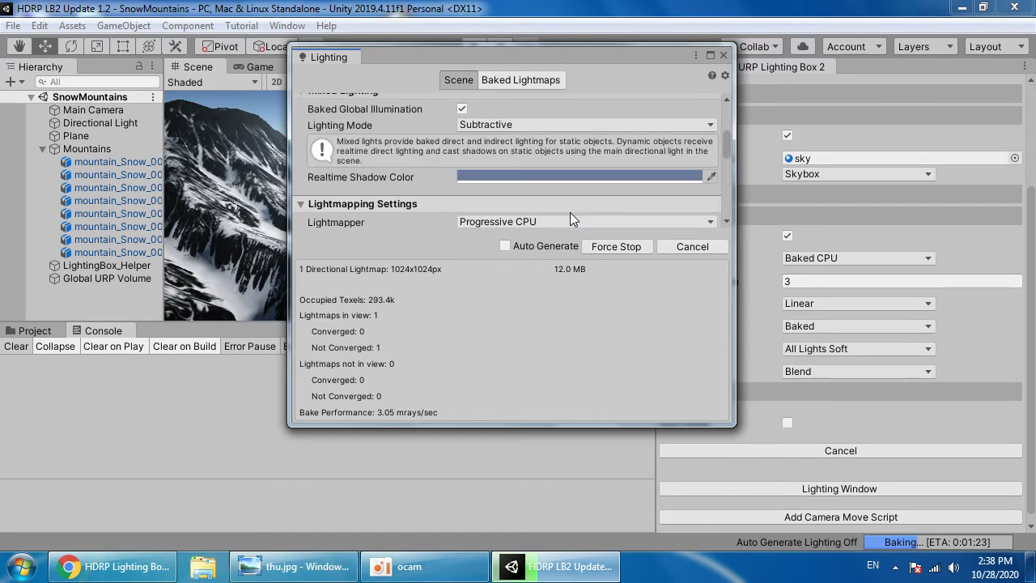
{"action": "scroll", "coordinate": [522, 129], "scroll_direction": "down", "scroll_amount": 4}
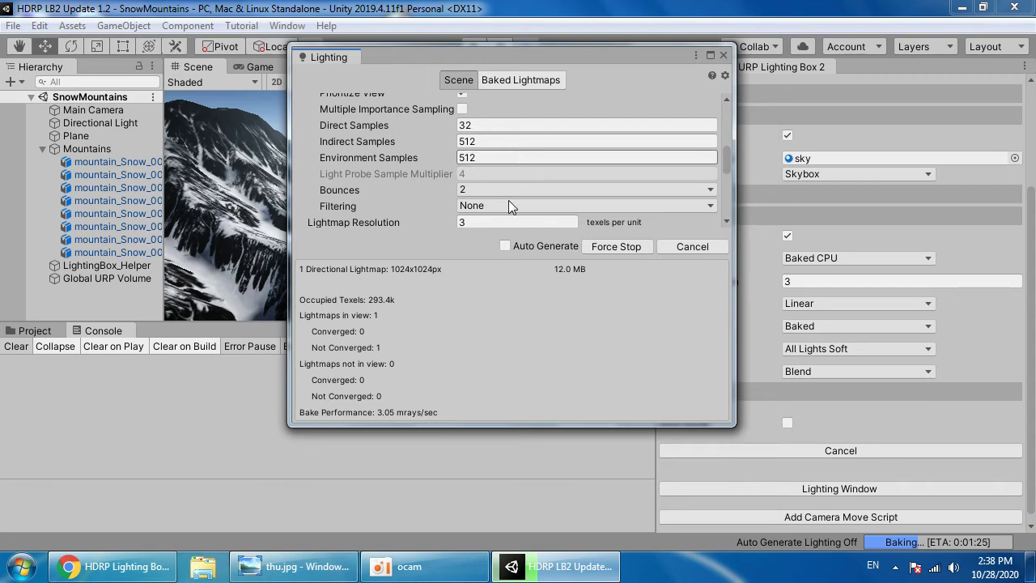
{"action": "scroll", "coordinate": [509, 202], "scroll_direction": "down", "scroll_amount": 2}
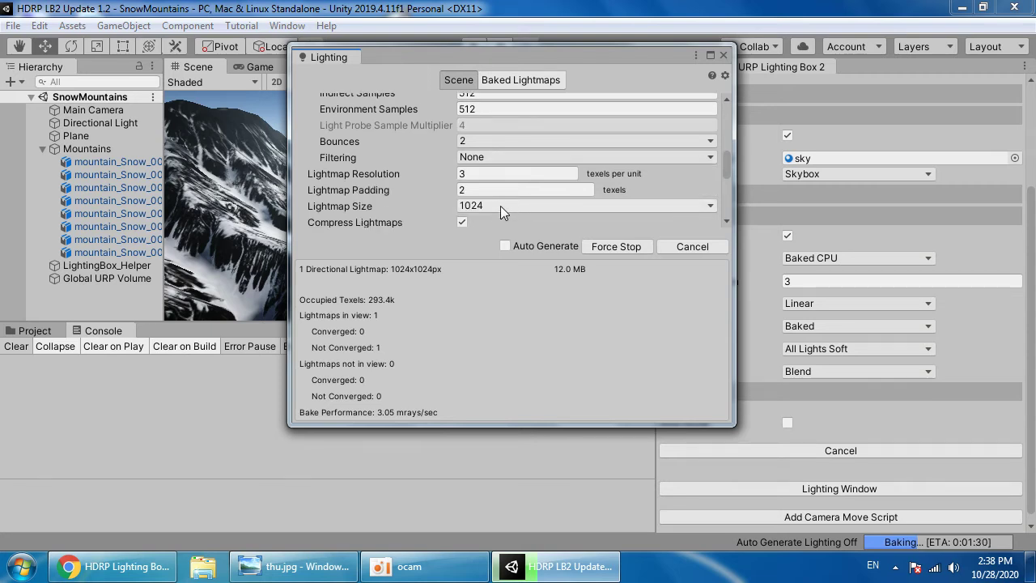
{"action": "scroll", "coordinate": [505, 183], "scroll_direction": "up", "scroll_amount": 2}
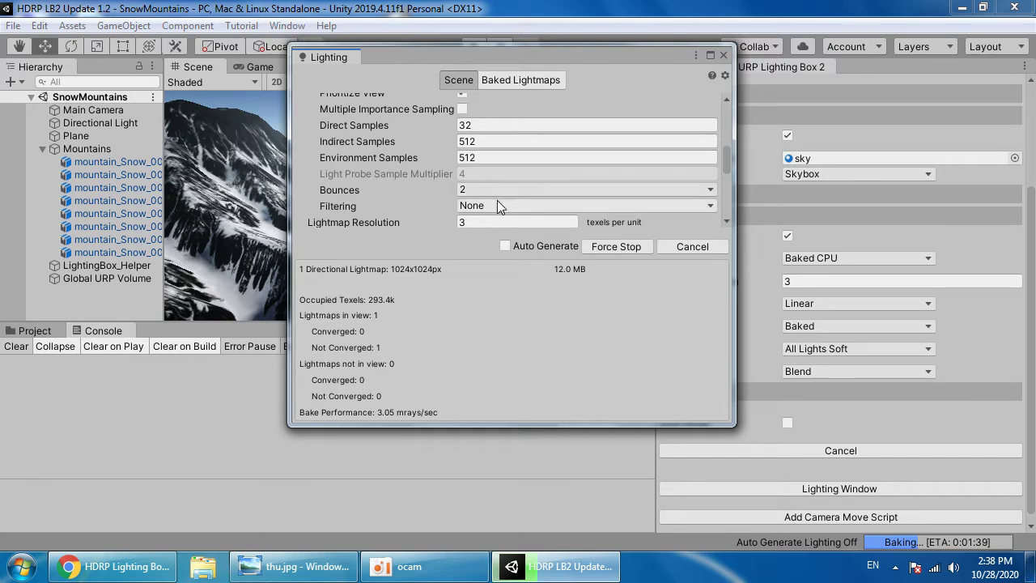
{"action": "scroll", "coordinate": [499, 205], "scroll_direction": "down", "scroll_amount": 2}
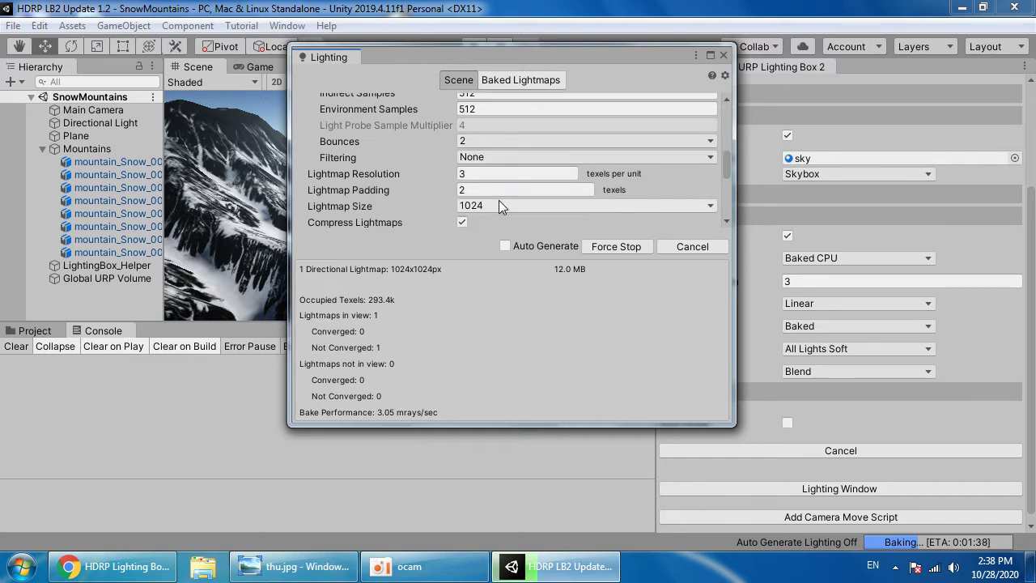
{"action": "left_click", "coordinate": [487, 138]}
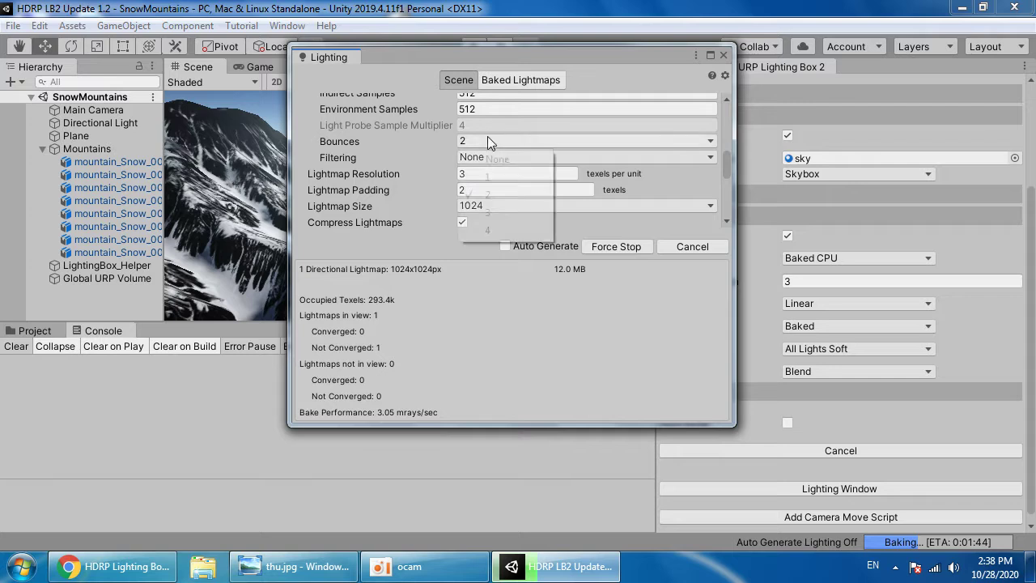
{"action": "left_click", "coordinate": [487, 139]}
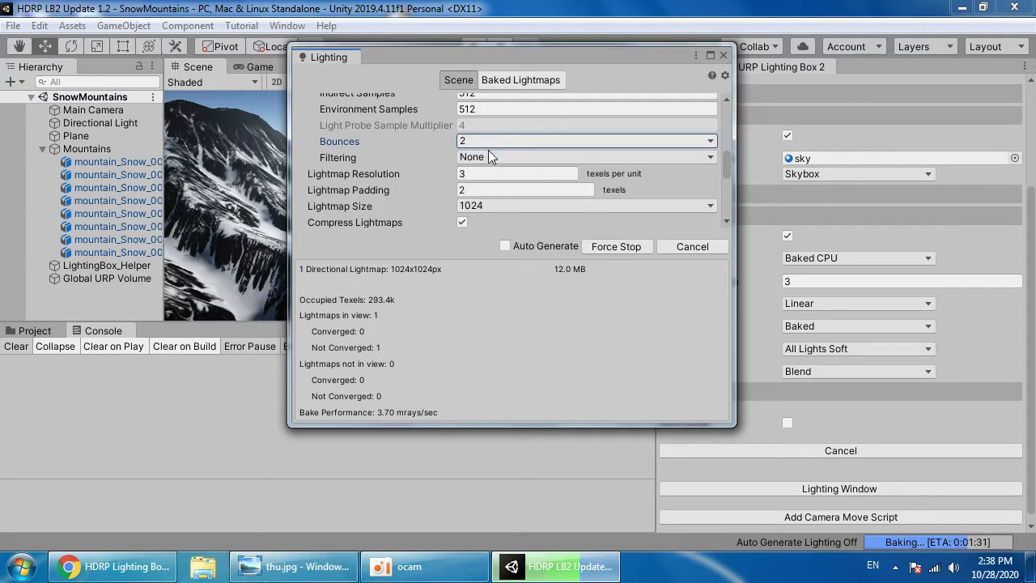
{"action": "scroll", "coordinate": [496, 191], "scroll_direction": "down", "scroll_amount": 3}
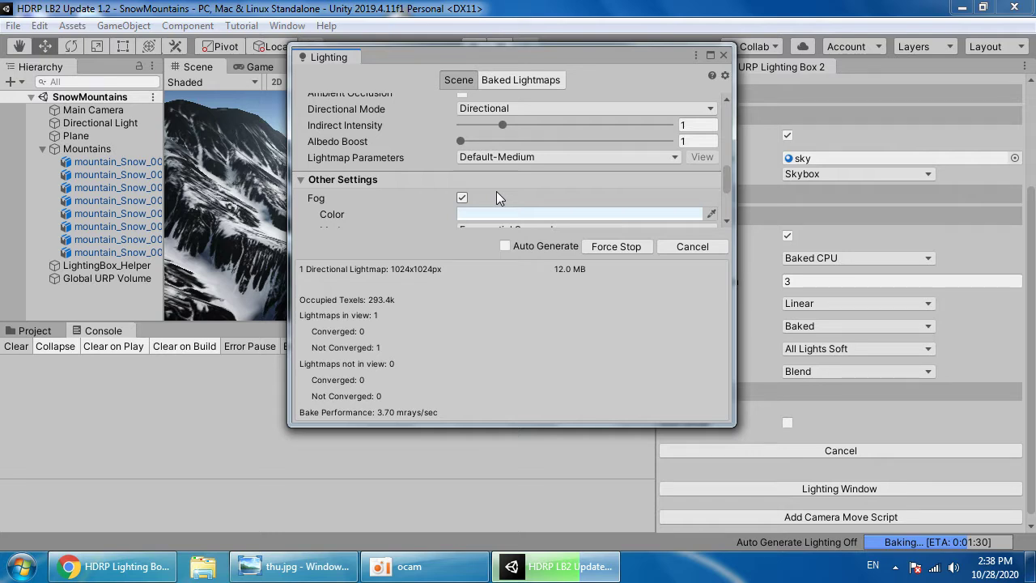
{"action": "scroll", "coordinate": [496, 187], "scroll_direction": "down", "scroll_amount": 2}
{"action": "scroll", "coordinate": [618, 168], "scroll_direction": "up", "scroll_amount": 2}
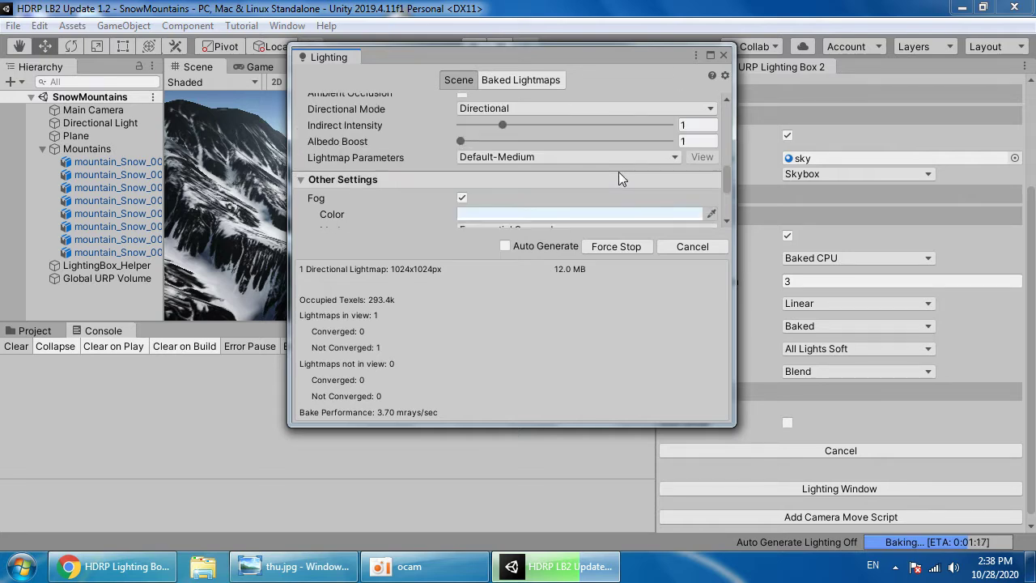
Step: Set the lightmap Indirect Intensity to 2 and move the Lighting window off the Scene view
{"action": "left_click", "coordinate": [701, 123]}
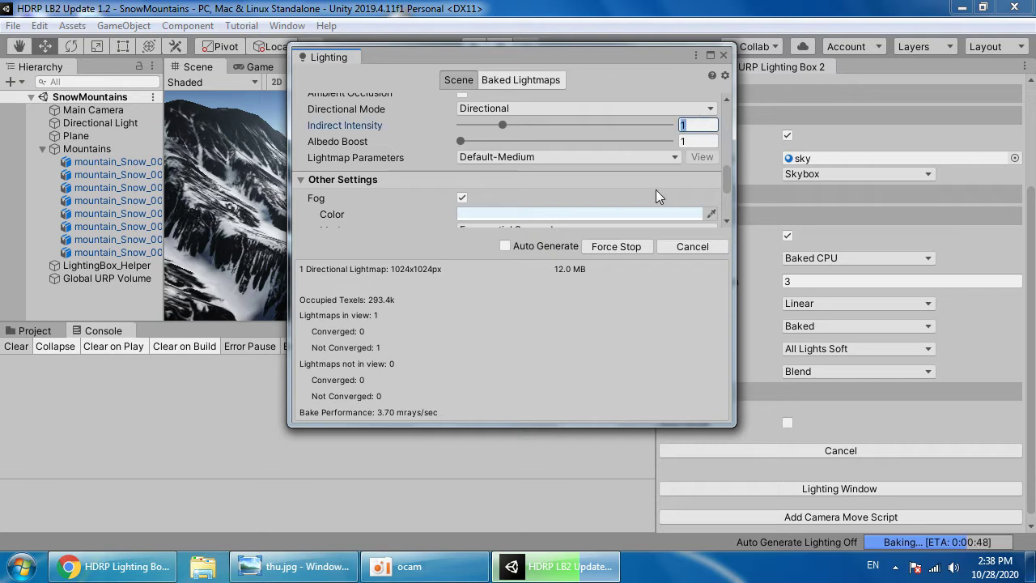
{"action": "type", "text": "2"}
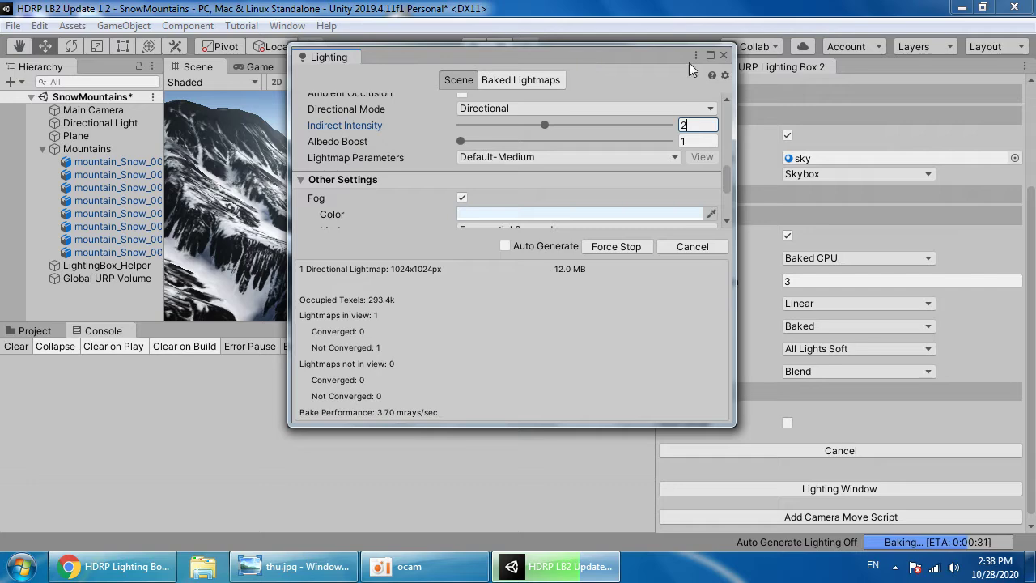
{"action": "left_click", "coordinate": [759, 76]}
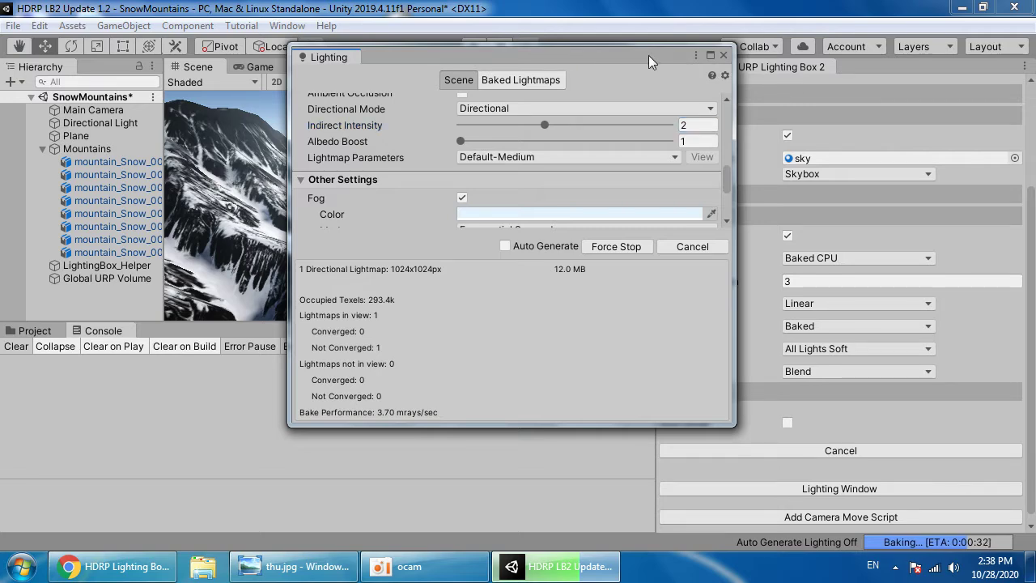
{"action": "left_click_drag", "start_coordinate": [644, 54], "coordinate": [898, 59]}
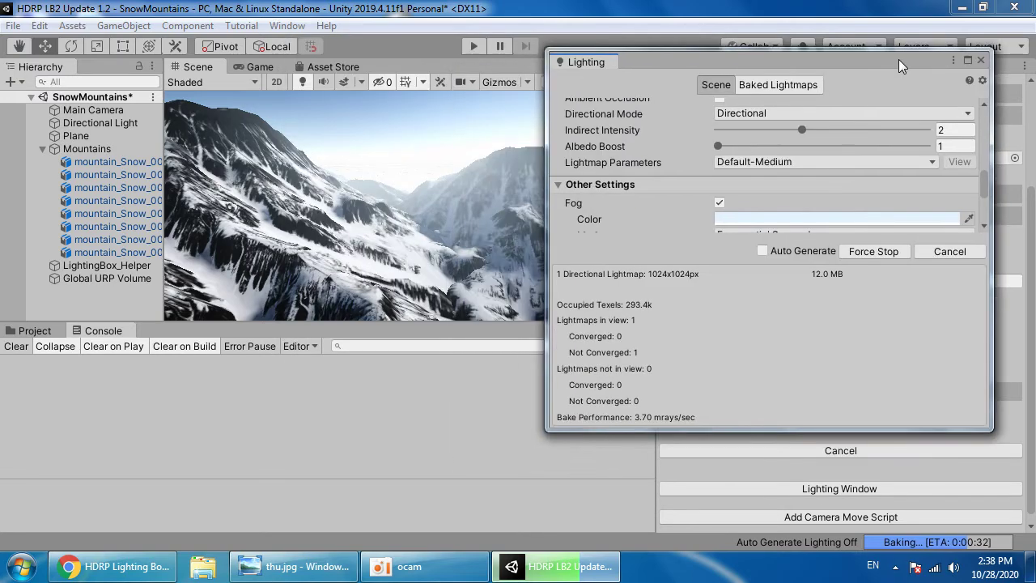
{"action": "left_click", "coordinate": [952, 130]}
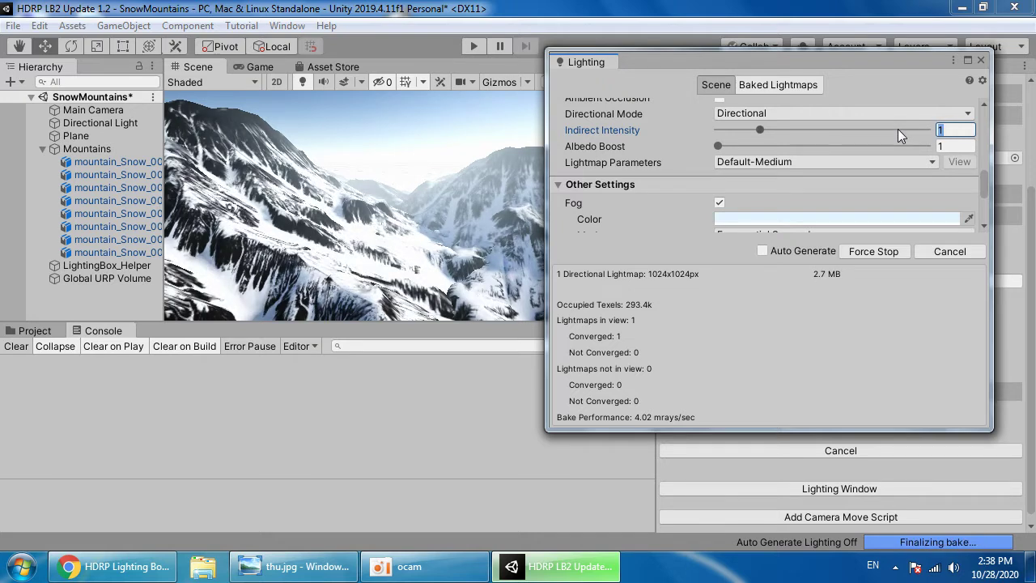
{"action": "type", "text": "2"}
Step: Dock the Lighting window beside the URP Lighting Box 2 tab and view the mountains up close
{"action": "left_click_drag", "start_coordinate": [893, 59], "coordinate": [987, 134]}
{"action": "left_click_drag", "start_coordinate": [696, 146], "coordinate": [852, 70]}
{"action": "key", "text": "w"}
{"action": "mouse_move", "coordinate": [434, 193]}
{"action": "right_mouse_down"}
{"action": "mouse_move", "coordinate": [437, 220]}
{"action": "mouse_move", "coordinate": [464, 229]}
{"action": "mouse_move", "coordinate": [402, 235]}
{"action": "mouse_move", "coordinate": [430, 207]}
{"action": "right_mouse_up"}
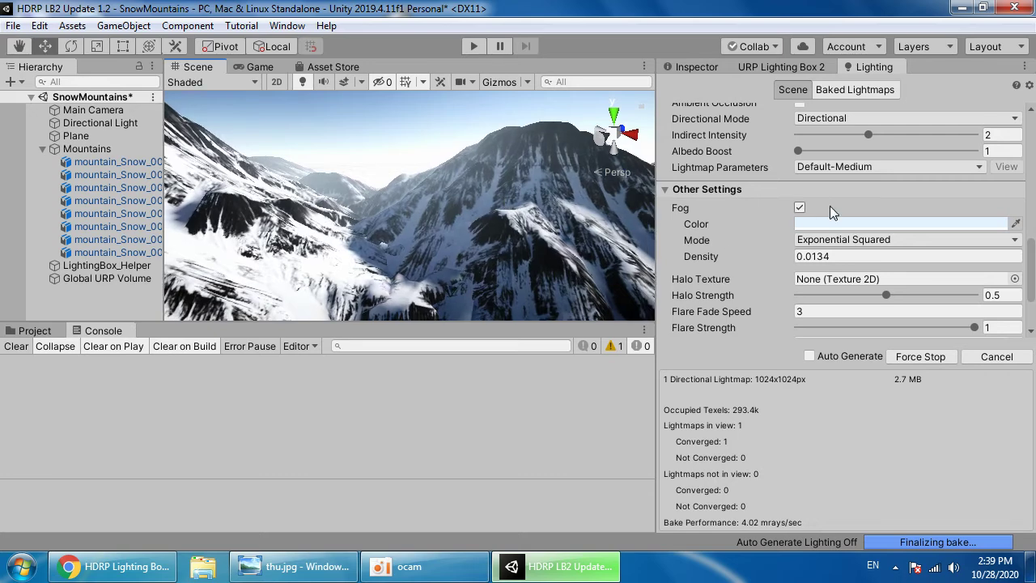
Step: Review the fog, halo, flare and indirect intensity settings, and close the docked Lighting window
{"action": "scroll", "coordinate": [992, 267], "scroll_direction": "down", "scroll_amount": 3}
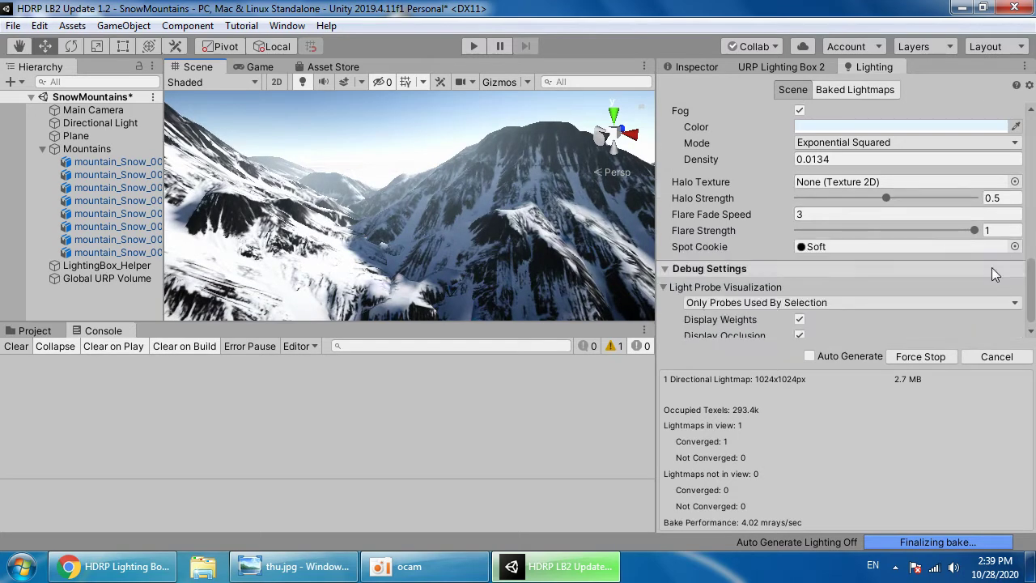
{"action": "scroll", "coordinate": [977, 237], "scroll_direction": "down", "scroll_amount": 1}
{"action": "left_click", "coordinate": [988, 218]}
{"action": "scroll", "coordinate": [942, 217], "scroll_direction": "up", "scroll_amount": 4}
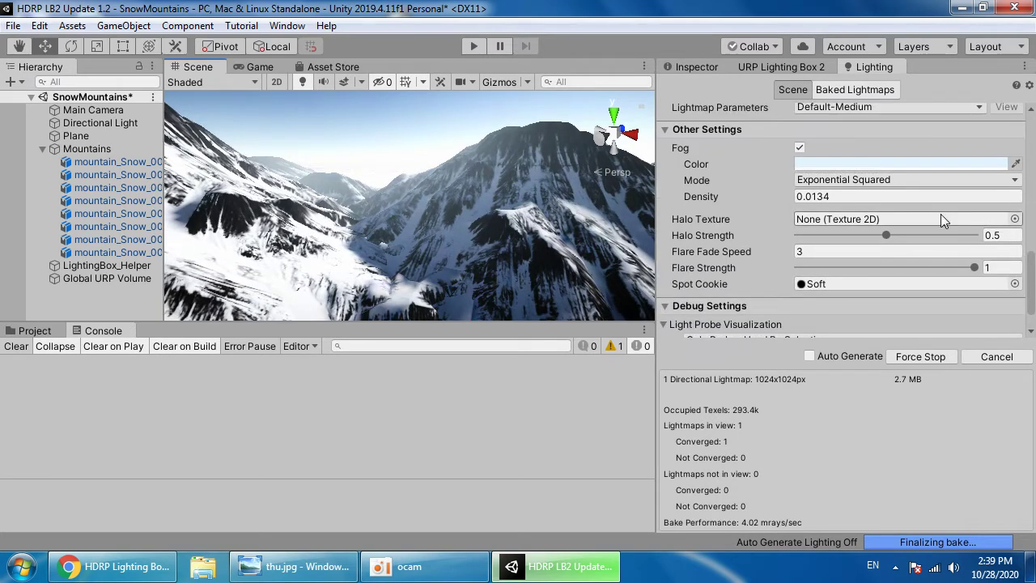
{"action": "left_click", "coordinate": [1002, 172]}
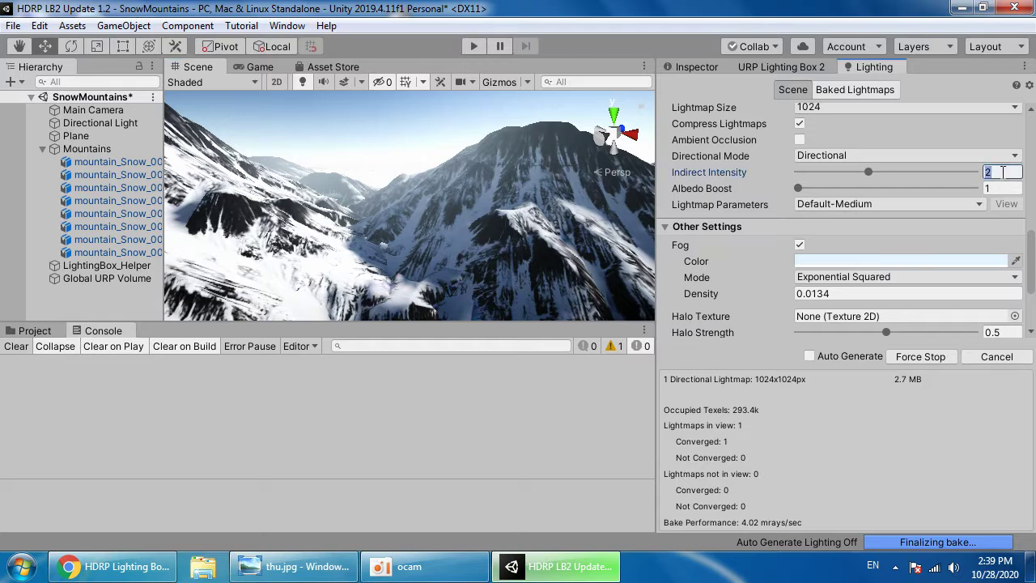
{"action": "right_click", "coordinate": [849, 68]}
{"action": "left_click", "coordinate": [872, 95]}
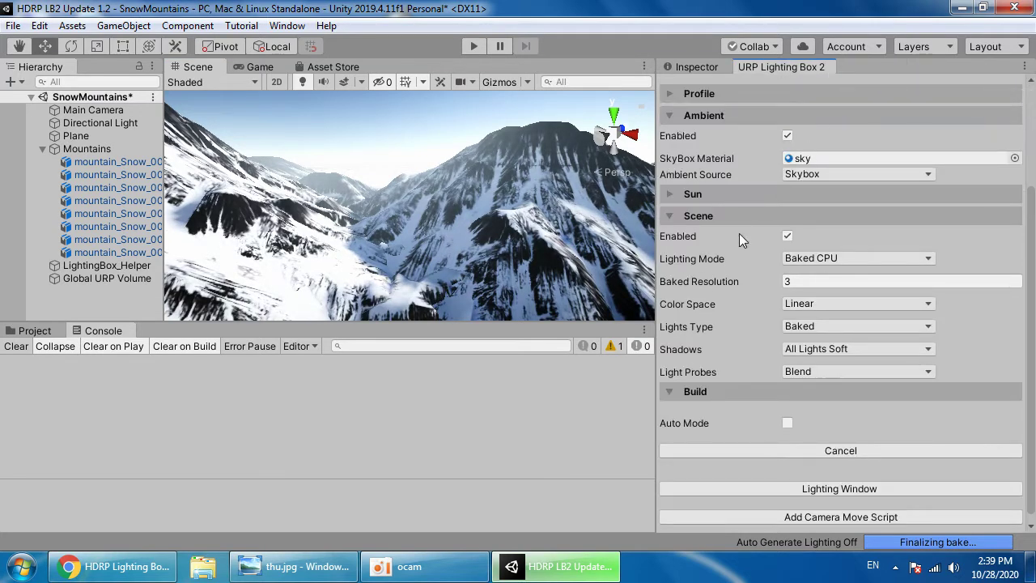
Step: Check the Ambient Source options and switch the Lighting Box to its Effect settings
{"action": "scroll", "coordinate": [833, 274], "scroll_direction": "up", "scroll_amount": 3}
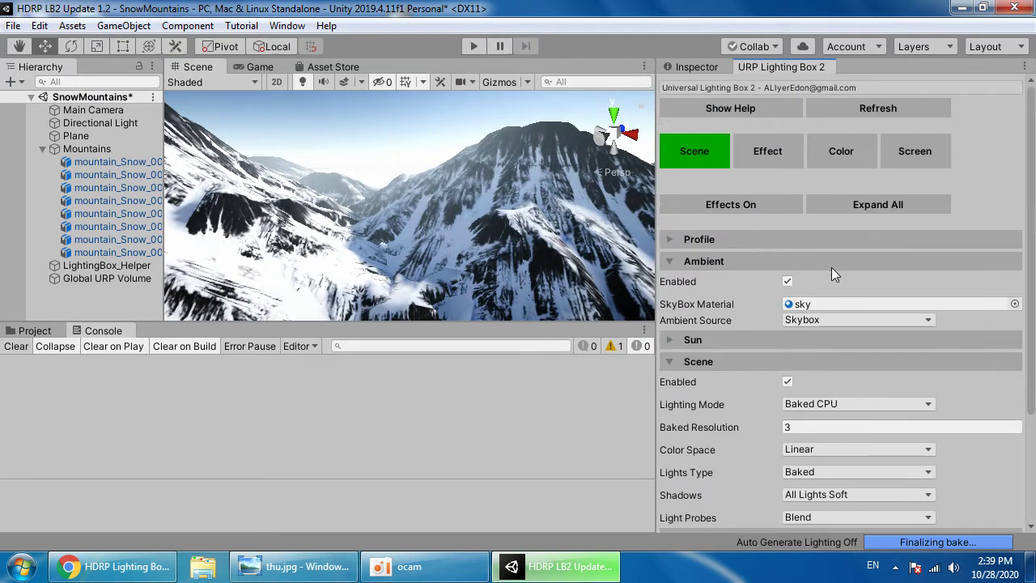
{"action": "left_click", "coordinate": [835, 318]}
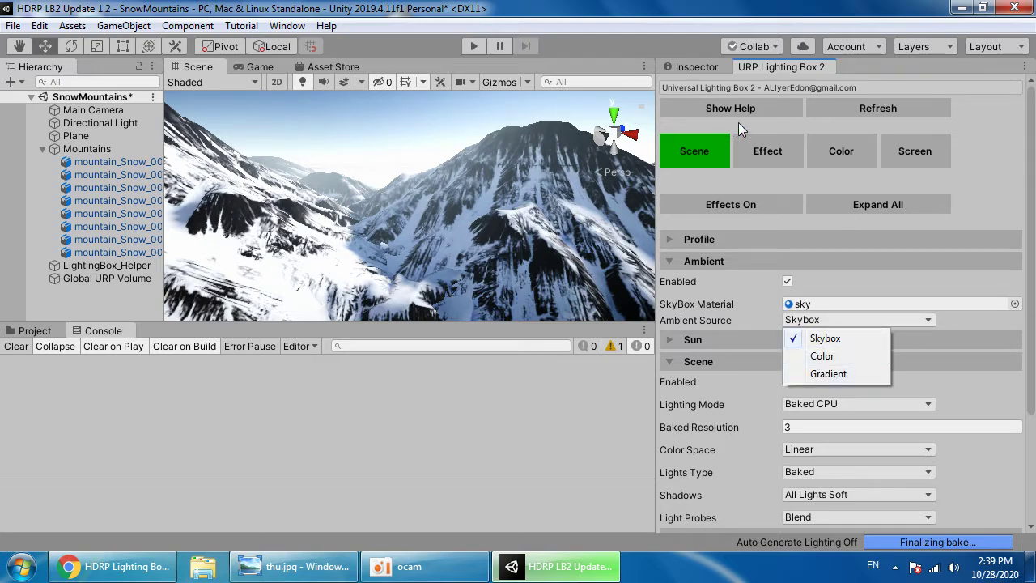
{"action": "left_click", "coordinate": [765, 145]}
{"action": "left_click", "coordinate": [757, 153]}
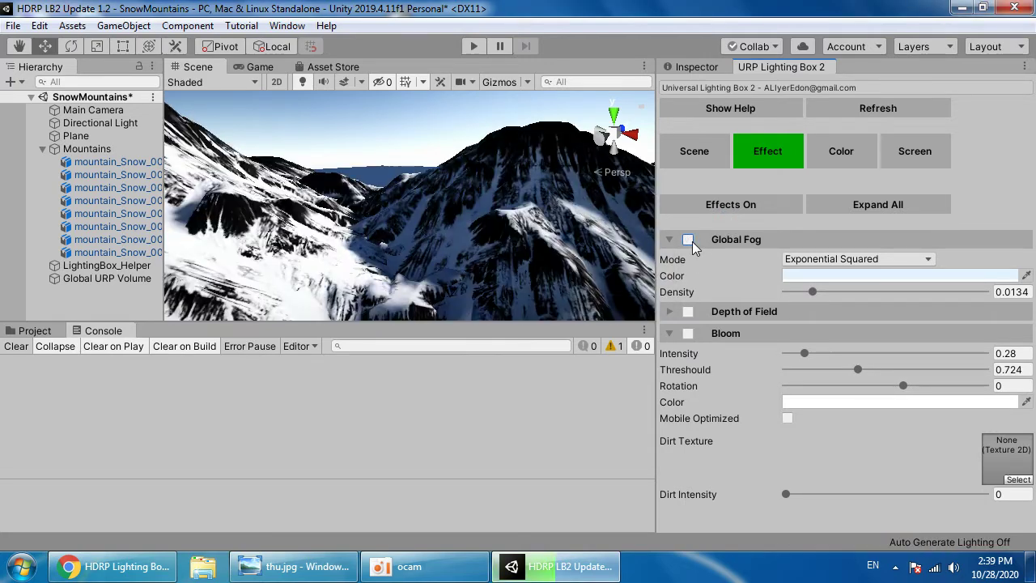
Step: View the baked mountains from farther away and another angle with Global Fog enabled
{"action": "key", "text": "s"}
{"action": "right_click_drag", "start_coordinate": [518, 242], "coordinate": [532, 208]}
{"action": "key", "text": "w"}
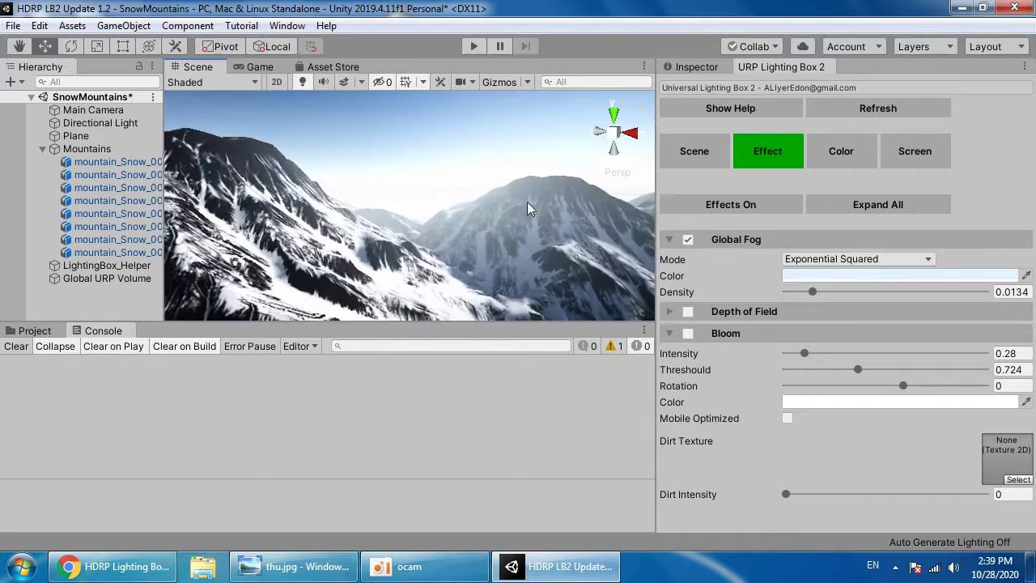
Step: Set the Scene settings' Ambient Source to Color and start a lighting bake
{"action": "left_click", "coordinate": [694, 152]}
{"action": "left_click", "coordinate": [830, 316]}
{"action": "left_click", "coordinate": [828, 355]}
{"action": "scroll", "coordinate": [766, 356], "scroll_direction": "down", "scroll_amount": 2}
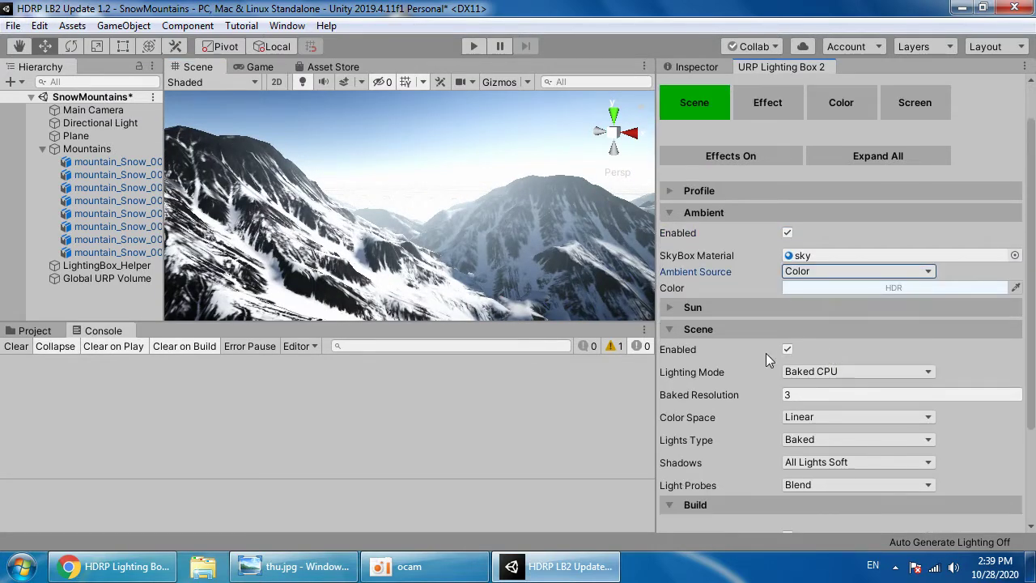
{"action": "scroll", "coordinate": [807, 387], "scroll_direction": "down", "scroll_amount": 3}
{"action": "left_click", "coordinate": [841, 424]}
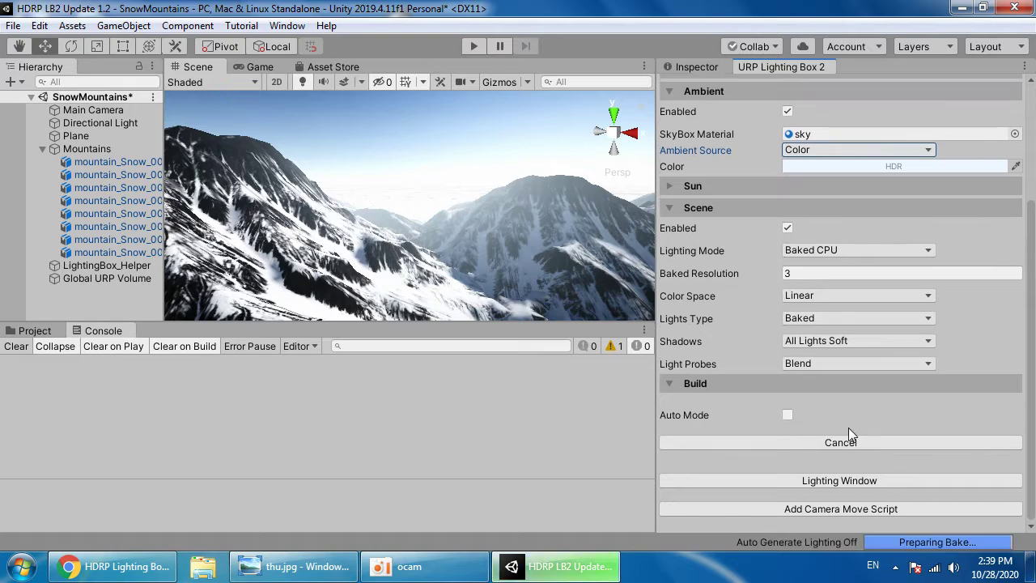
{"action": "mouse_move", "coordinate": [473, 226]}
{"action": "right_mouse_down"}
{"action": "mouse_move", "coordinate": [458, 220]}
{"action": "mouse_move", "coordinate": [465, 243]}
{"action": "right_mouse_up"}
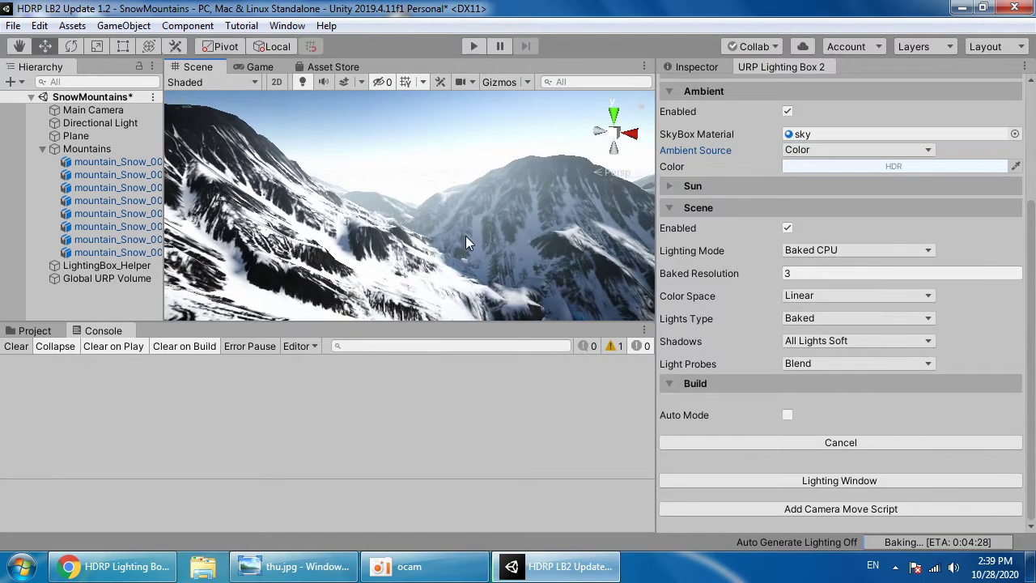
Step: Darken the ambient color to RGB 138, 162, 183 and view the mountains beside the color picker
{"action": "left_click", "coordinate": [893, 166]}
{"action": "left_click", "coordinate": [526, 127]}
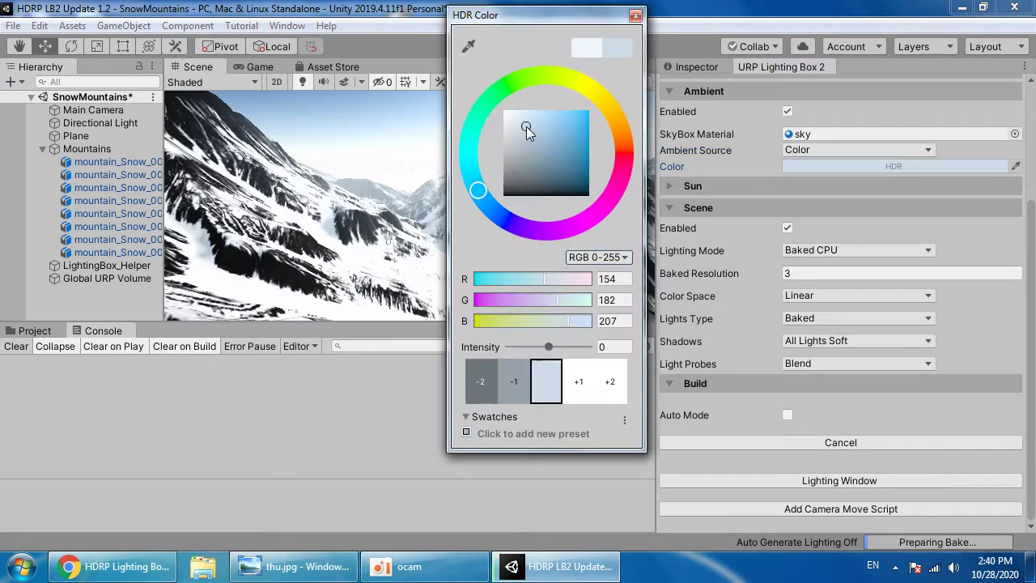
{"action": "left_click", "coordinate": [525, 134]}
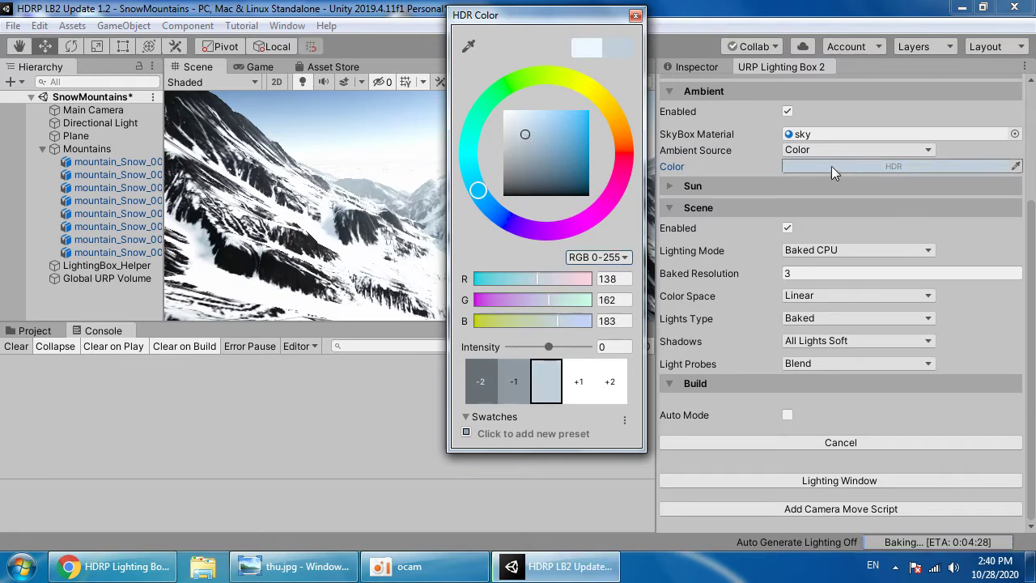
{"action": "left_click_drag", "start_coordinate": [524, 20], "coordinate": [738, 43]}
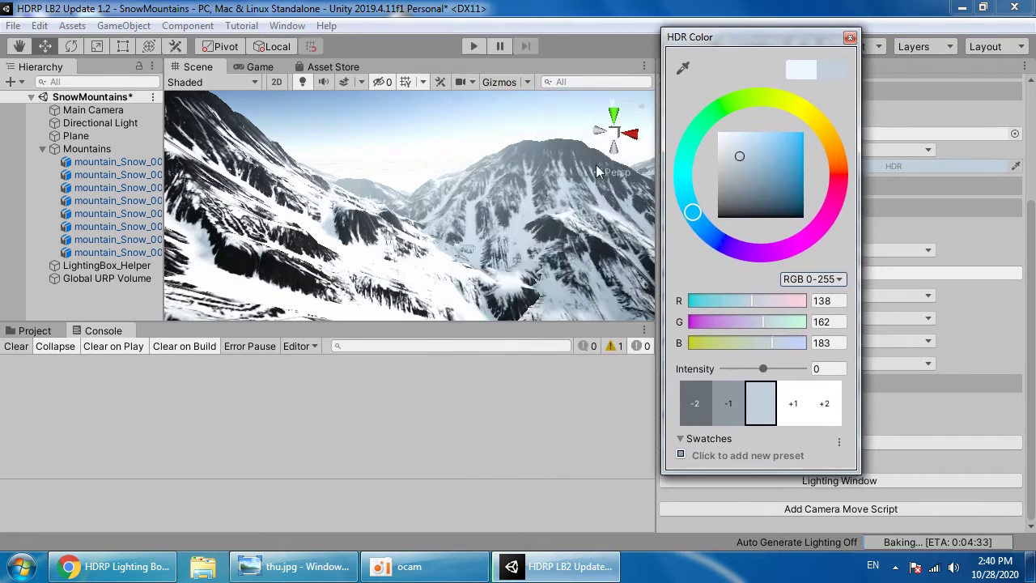
{"action": "left_click", "coordinate": [459, 203]}
{"action": "mouse_move", "coordinate": [470, 184]}
{"action": "right_mouse_down"}
{"action": "mouse_move", "coordinate": [616, 129]}
{"action": "mouse_move", "coordinate": [483, 177]}
{"action": "right_mouse_up"}
Step: Brighten the ambient color to RGB 165, 199, 229
{"action": "left_click", "coordinate": [803, 166]}
{"action": "mouse_move", "coordinate": [749, 154]}
{"action": "left_mouse_down"}
{"action": "mouse_move", "coordinate": [738, 134]}
{"action": "mouse_move", "coordinate": [742, 141]}
{"action": "left_mouse_up"}
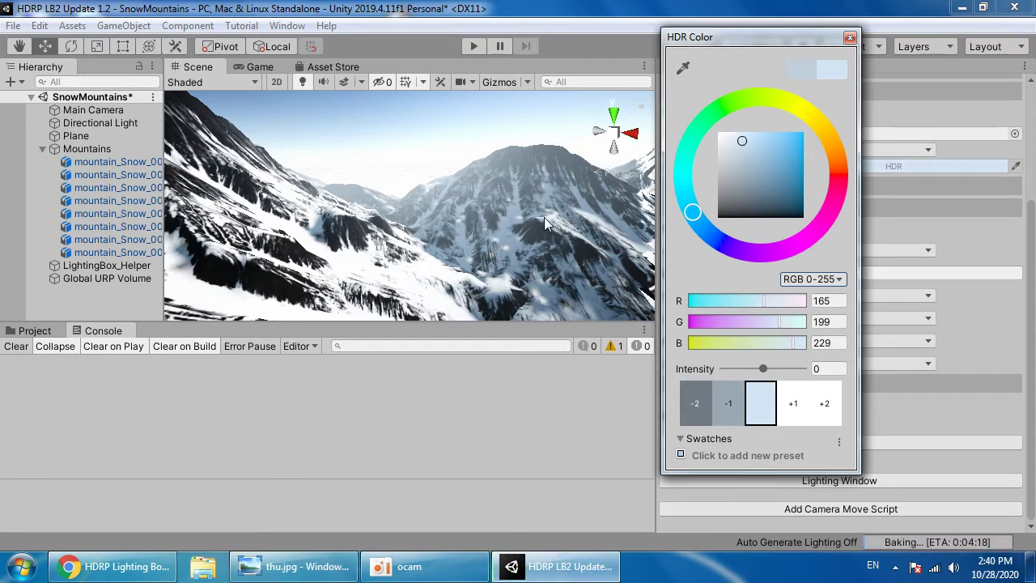
{"action": "left_click", "coordinate": [445, 570]}
{"action": "left_click", "coordinate": [445, 572]}
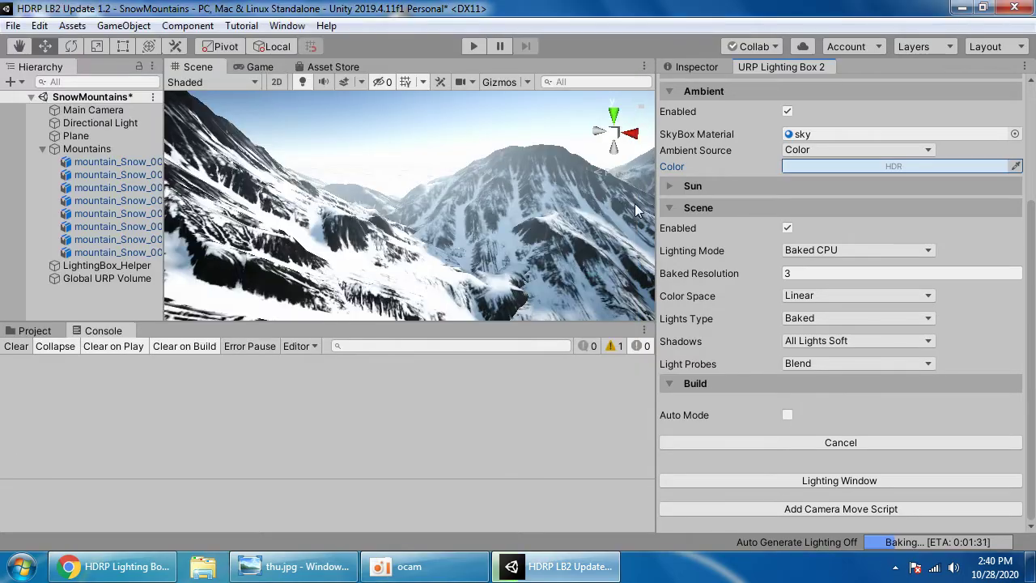
Step: Set the ambient color to a paler blue, RGB 186, 212, 236, while viewing the mountains from a new angle
{"action": "key", "text": "s"}
{"action": "right_click_drag", "start_coordinate": [444, 239], "coordinate": [429, 225]}
{"action": "key", "text": "w"}
{"action": "left_click", "coordinate": [784, 168]}
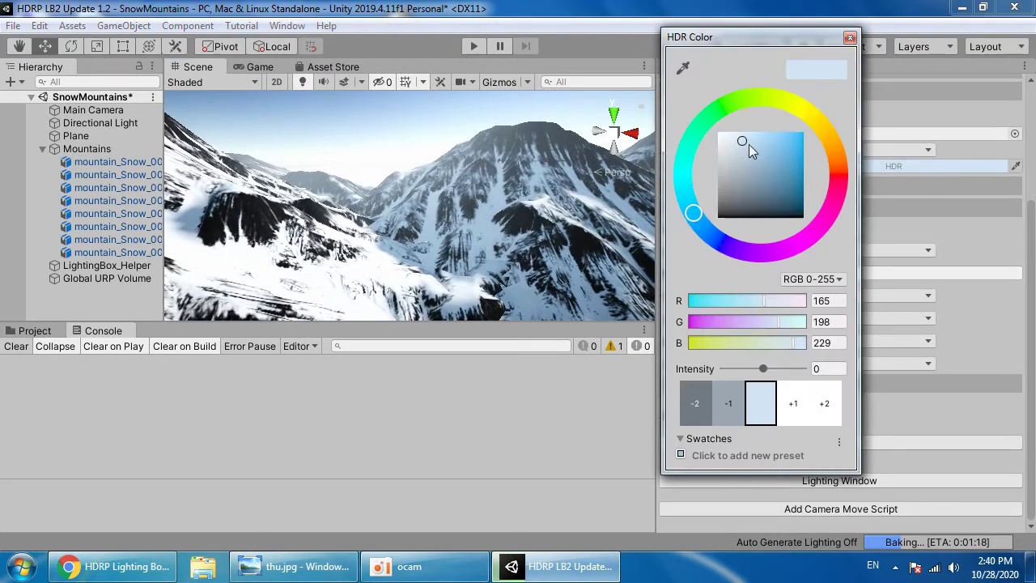
{"action": "left_click_drag", "start_coordinate": [739, 143], "coordinate": [737, 139]}
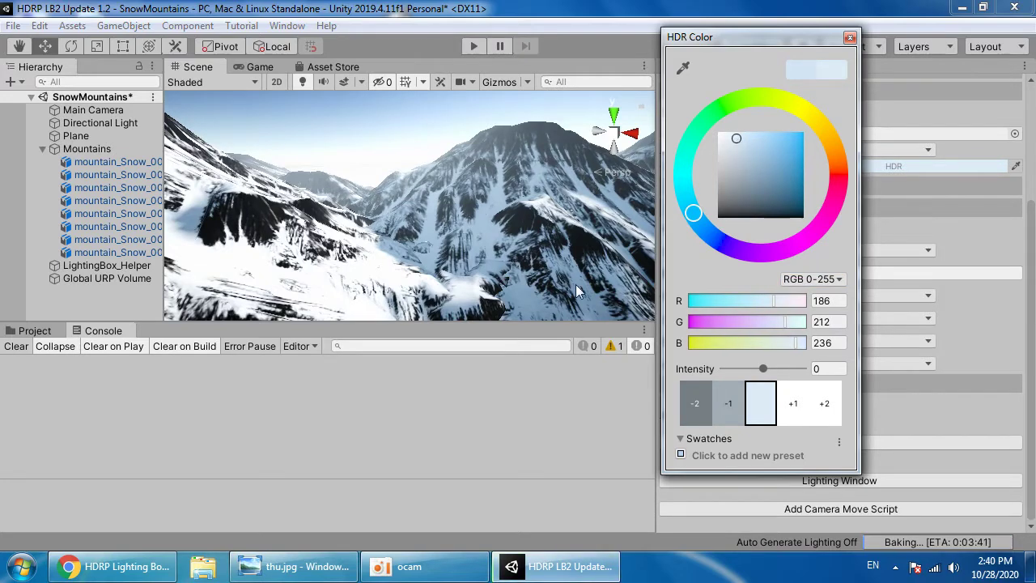
{"action": "key", "text": "alt+Tab"}
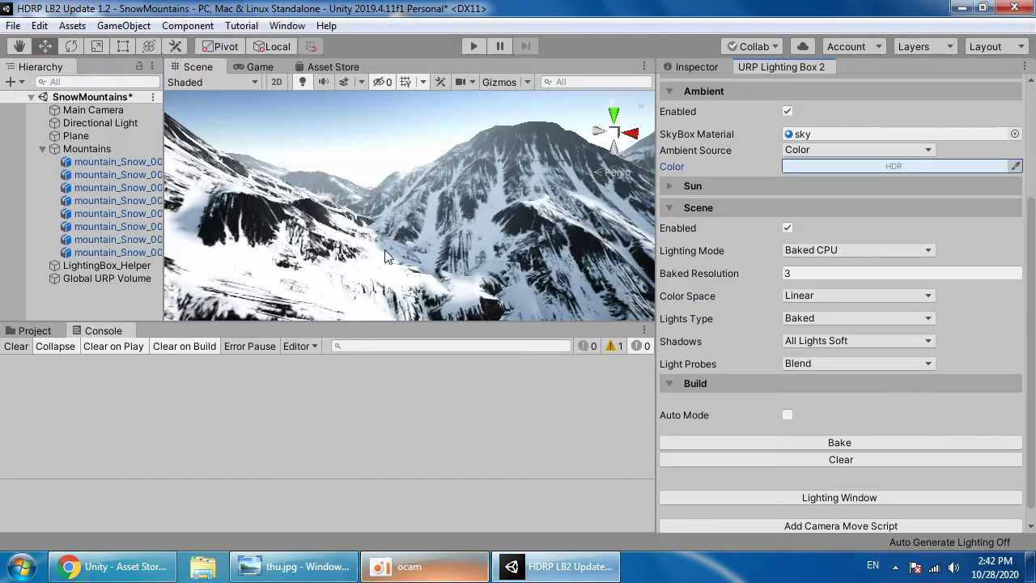
Step: Add a Mesh Collider component to the three mountains in the foreground of the view and save the scene
{"action": "mouse_move", "coordinate": [394, 227]}
{"action": "right_mouse_down"}
{"action": "mouse_move", "coordinate": [591, 199]}
{"action": "mouse_move", "coordinate": [326, 252]}
{"action": "mouse_move", "coordinate": [340, 218]}
{"action": "mouse_move", "coordinate": [496, 65]}
{"action": "mouse_move", "coordinate": [372, 260]}
{"action": "mouse_move", "coordinate": [385, 226]}
{"action": "right_mouse_up"}
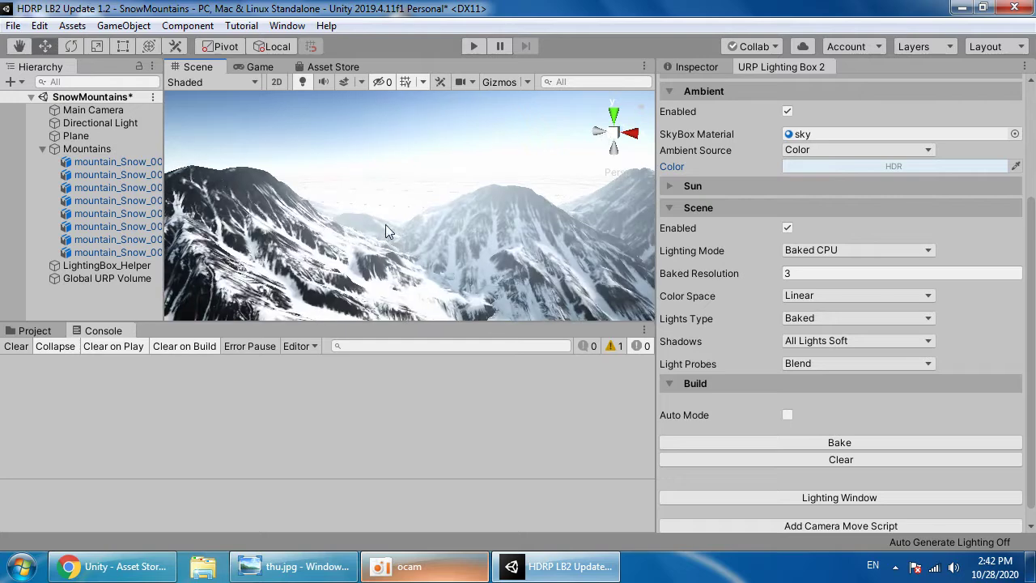
{"action": "left_click", "coordinate": [436, 214]}
{"action": "left_click", "coordinate": [702, 68]}
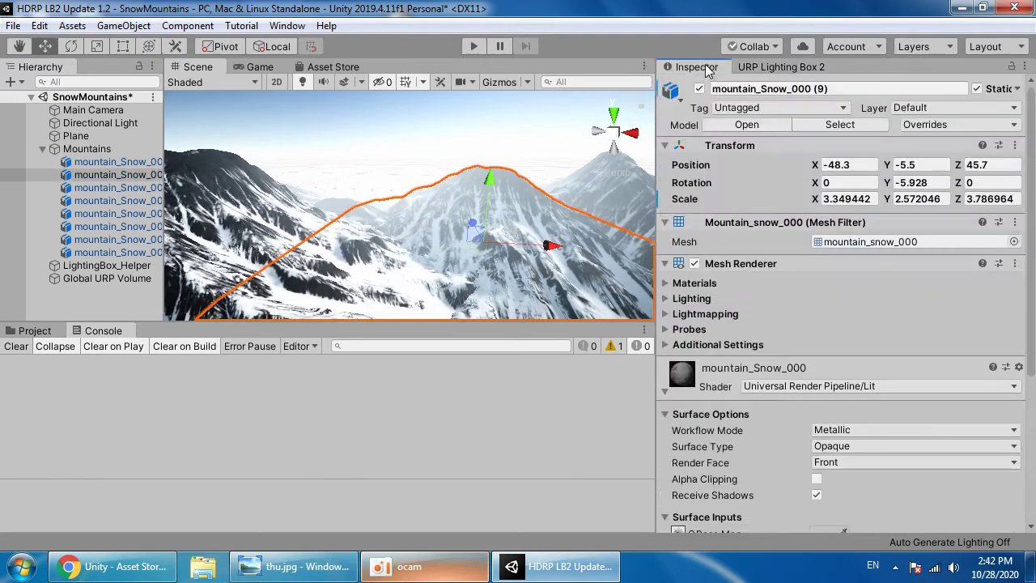
{"action": "left_click", "coordinate": [317, 195], "text": "shift"}
{"action": "left_click", "coordinate": [612, 190], "text": "shift"}
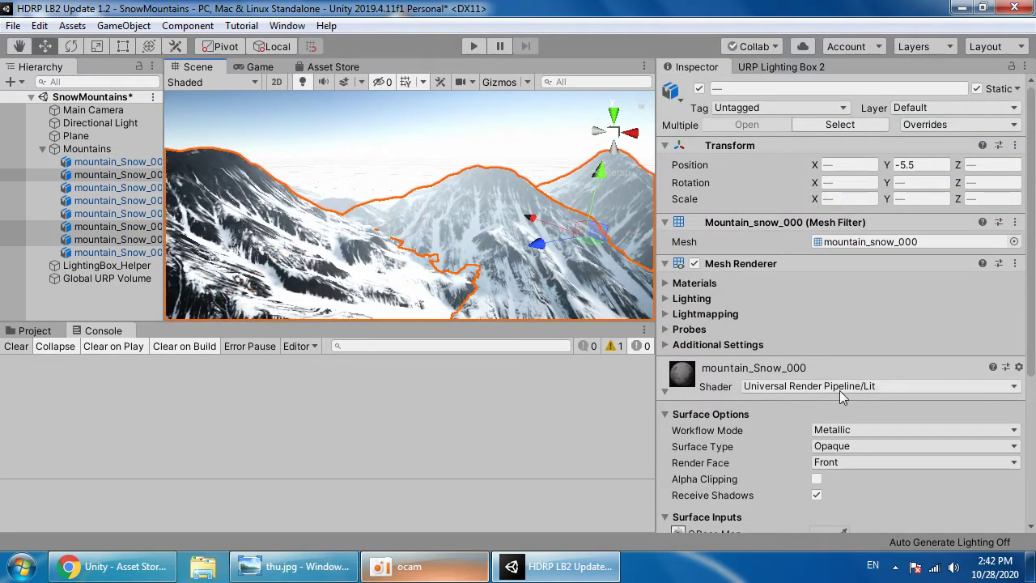
{"action": "left_click", "coordinate": [711, 393]}
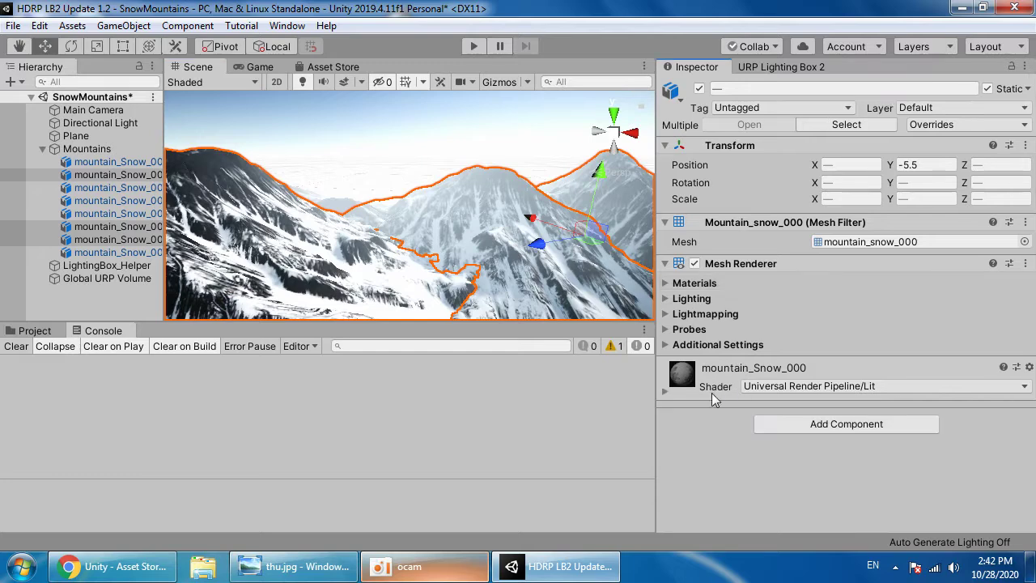
{"action": "left_click", "coordinate": [797, 423]}
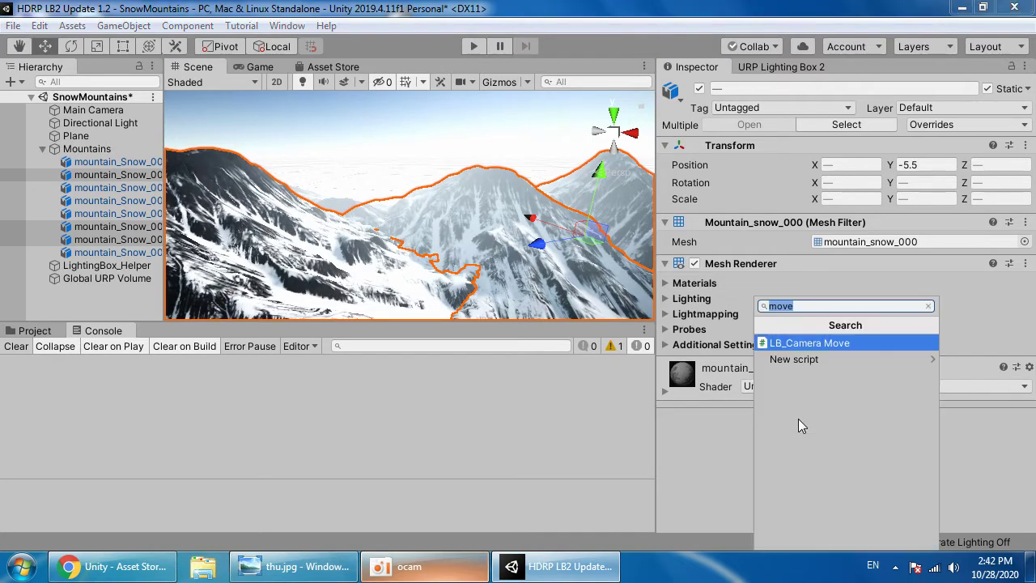
{"action": "type", "text": "mesh"}
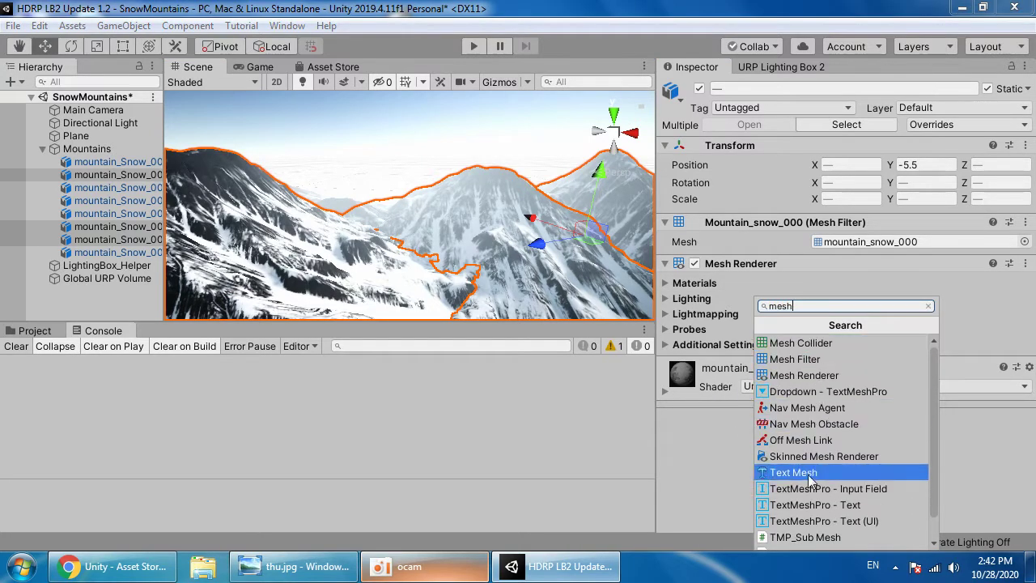
{"action": "type", "text": "c"}
{"action": "left_click", "coordinate": [813, 344]}
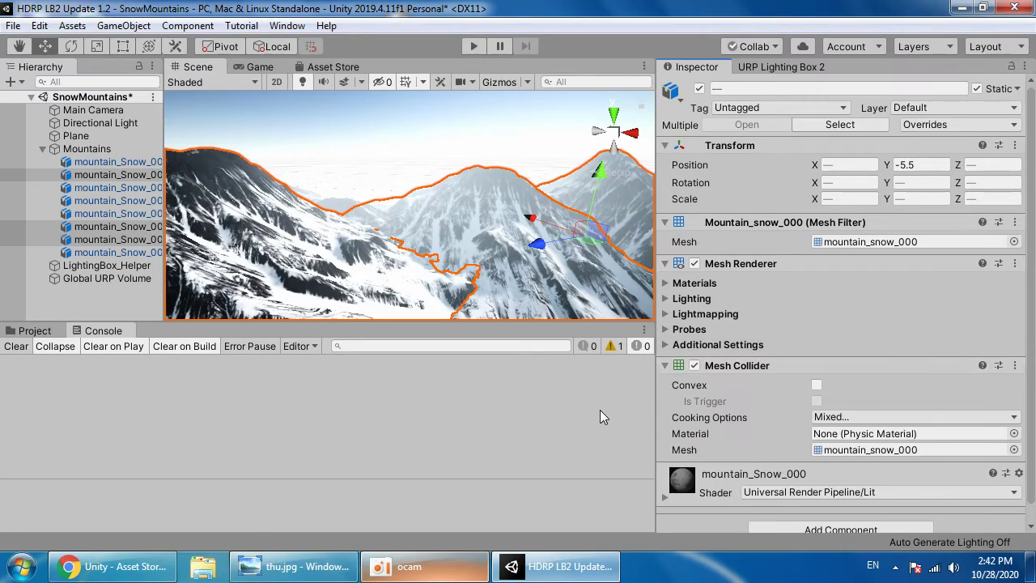
{"action": "right_click_drag", "start_coordinate": [419, 243], "coordinate": [364, 160]}
{"action": "left_click", "coordinate": [363, 158]}
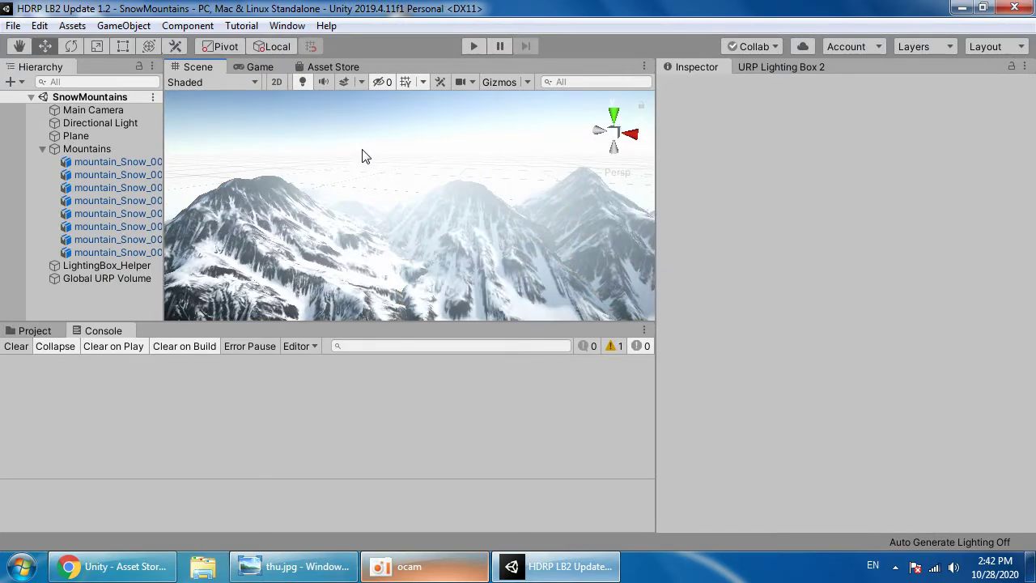
Step: Run the scene in Play mode with the Game view maximized to preview the mountains, and stop it
{"action": "left_click", "coordinate": [781, 68]}
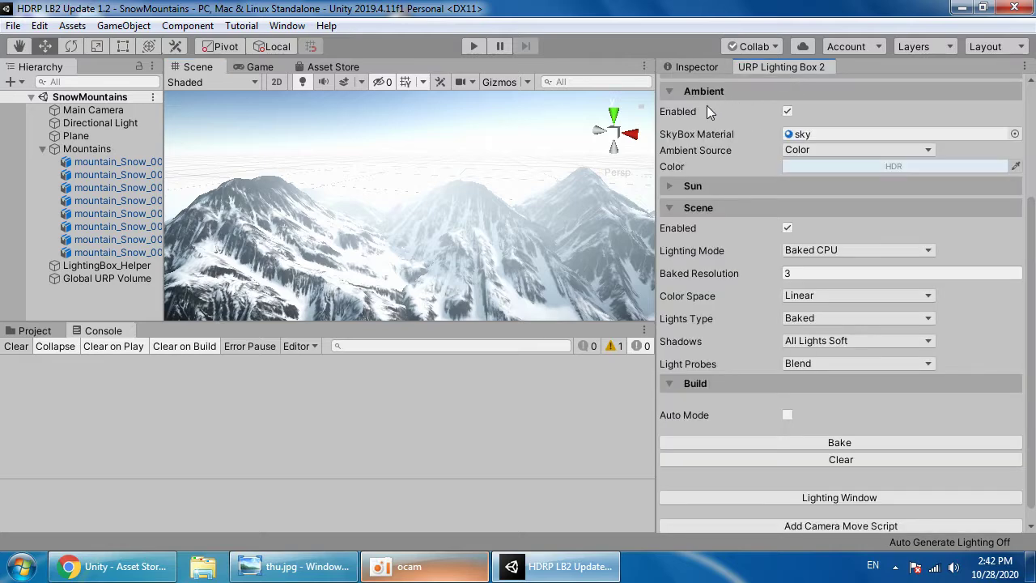
{"action": "scroll", "coordinate": [706, 111], "scroll_direction": "down", "scroll_amount": 1}
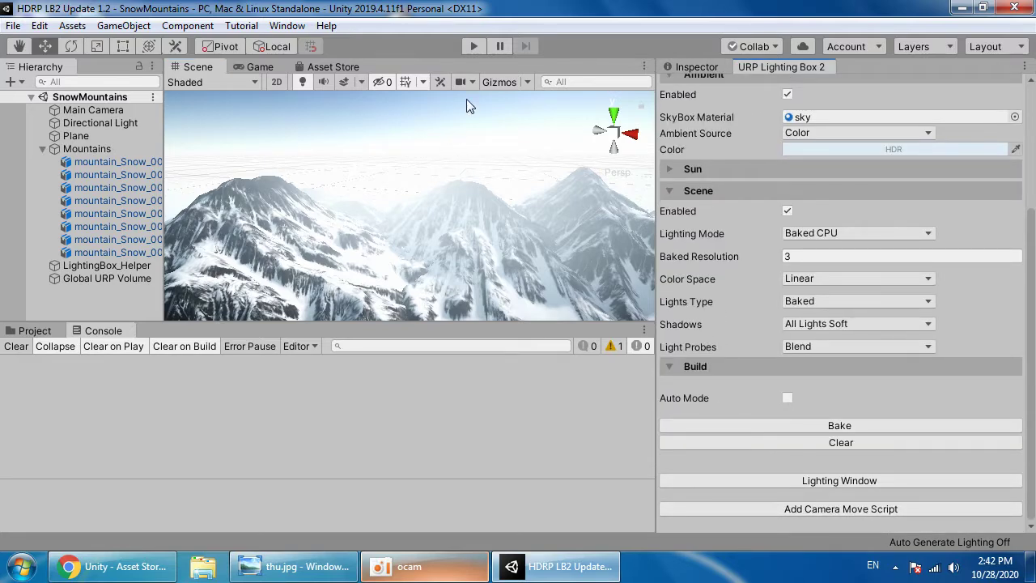
{"action": "left_click", "coordinate": [475, 47]}
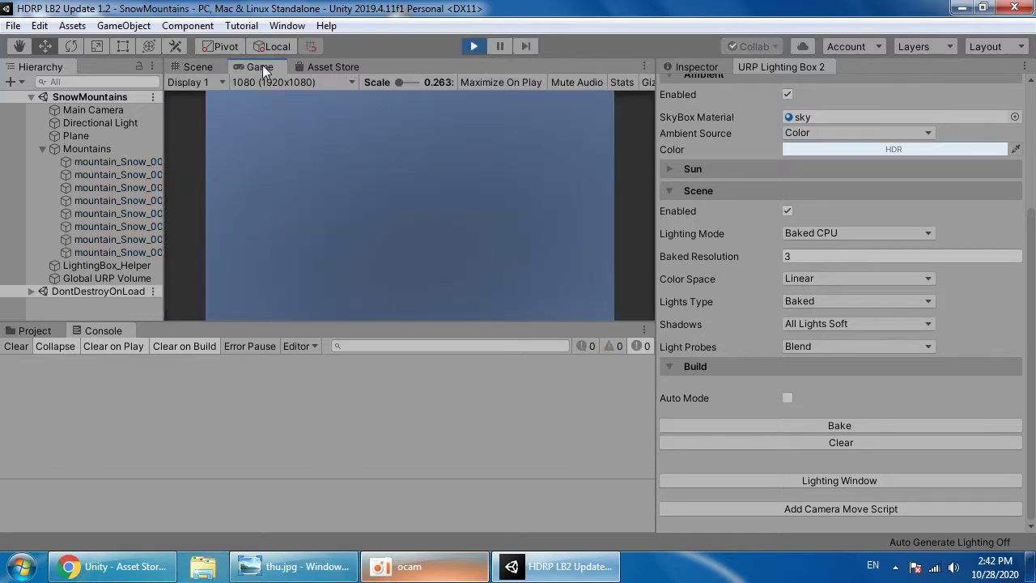
{"action": "right_click", "coordinate": [263, 65]}
{"action": "left_click", "coordinate": [310, 118]}
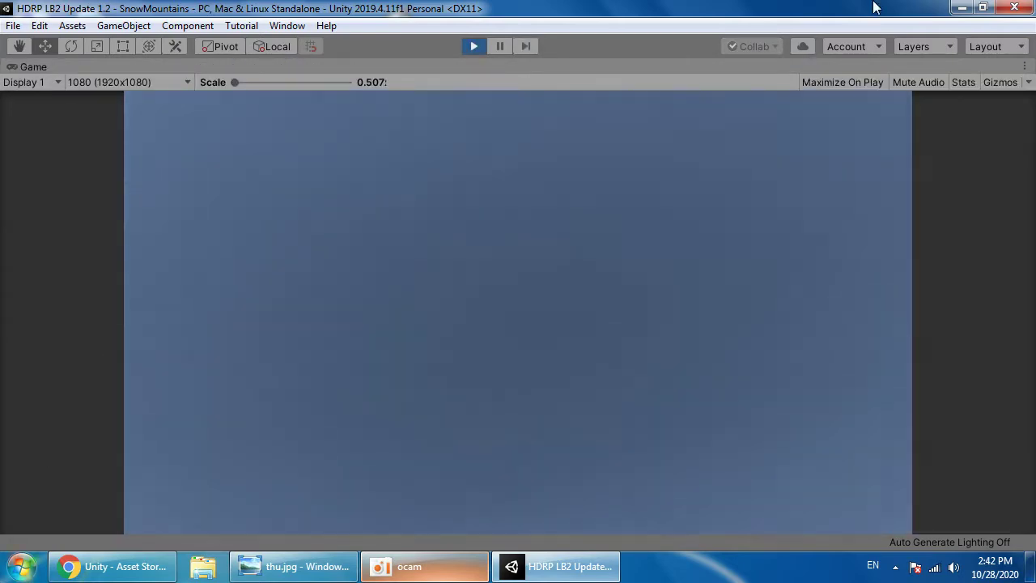
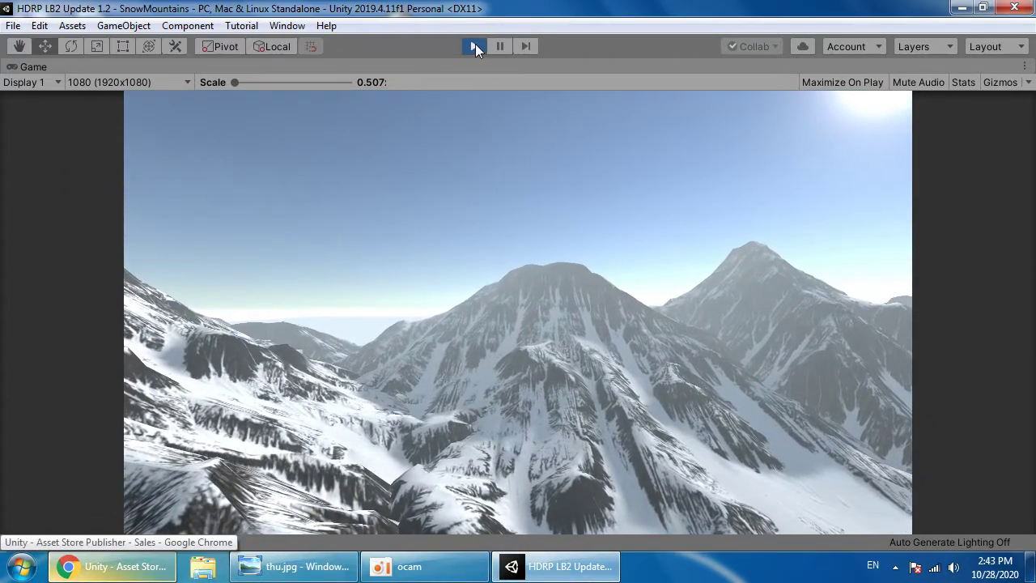
{"action": "left_click", "coordinate": [474, 46]}
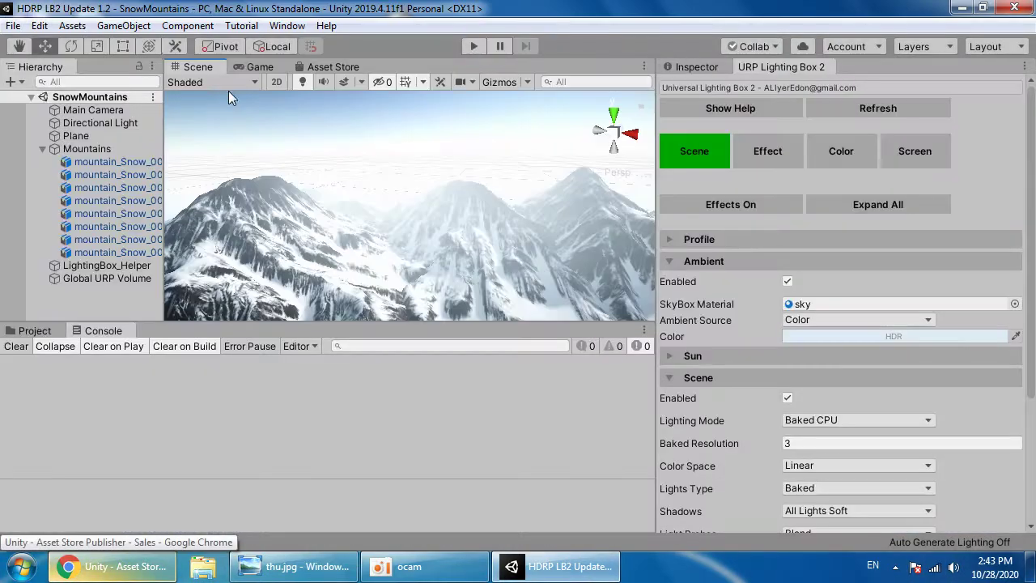
Step: Select the ground Plane and mark it as Static
{"action": "right_click_drag", "start_coordinate": [416, 180], "coordinate": [533, 281]}
{"action": "left_click", "coordinate": [533, 281]}
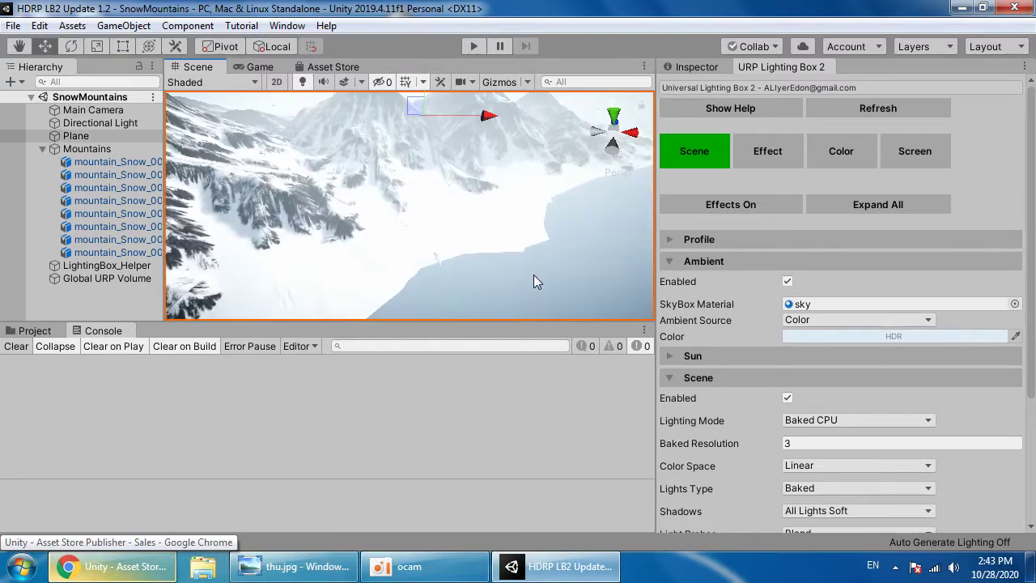
{"action": "left_click", "coordinate": [691, 67]}
{"action": "scroll", "coordinate": [593, 268], "scroll_direction": "down", "scroll_amount": 1}
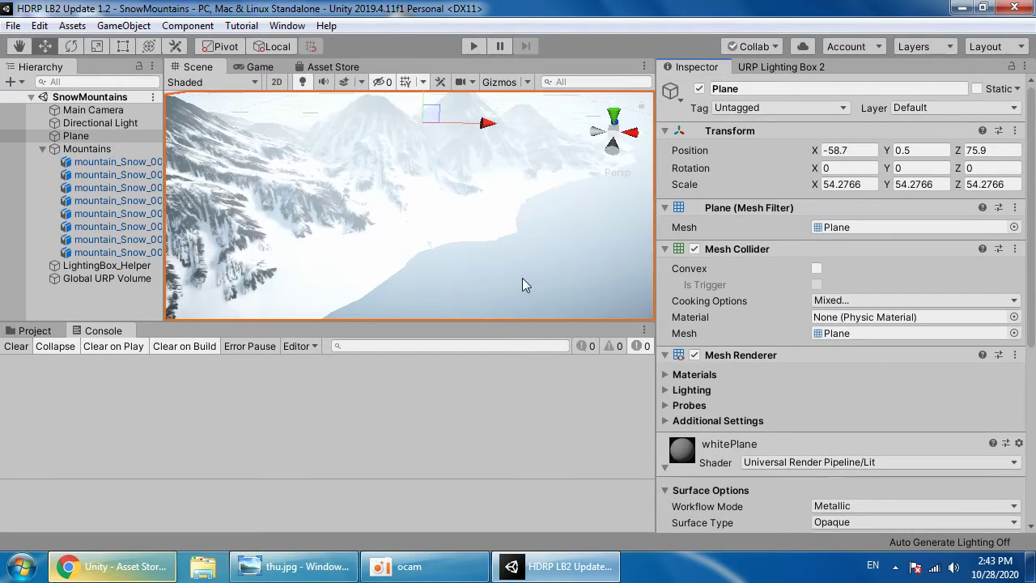
{"action": "left_click", "coordinate": [977, 89]}
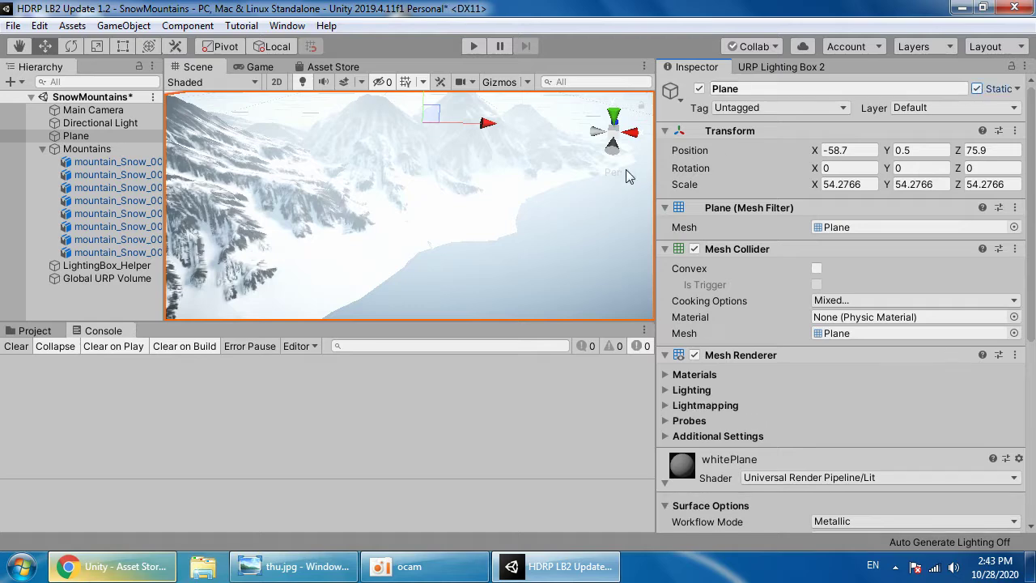
{"action": "scroll", "coordinate": [613, 169], "scroll_direction": "down", "scroll_amount": 1}
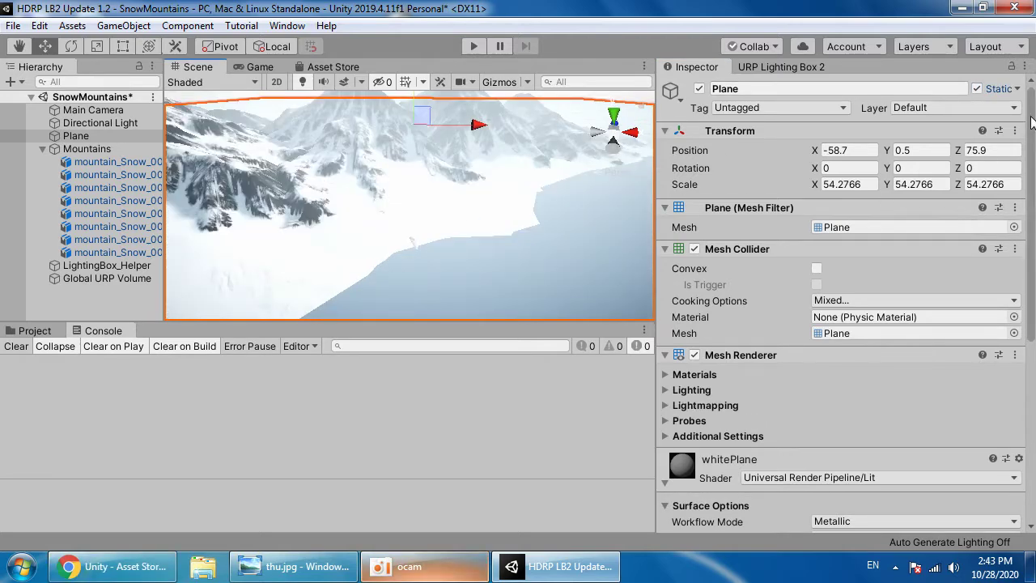
{"action": "scroll", "coordinate": [323, 217], "scroll_direction": "down", "scroll_amount": 8}
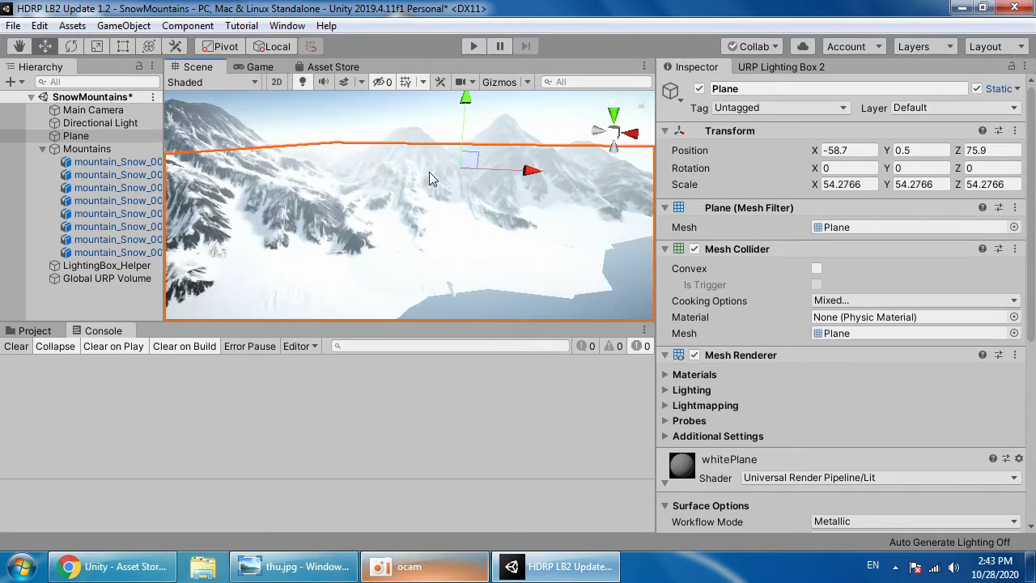
Step: Add a Reflection Probe to the scene and set its box size to 1000 on the X, Y and Z axes
{"action": "left_click", "coordinate": [123, 25]}
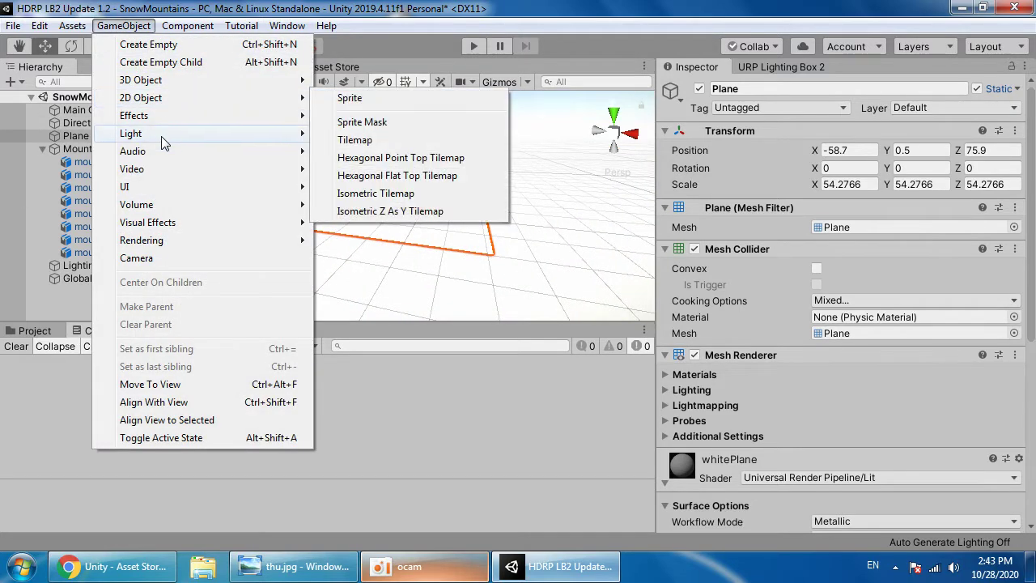
{"action": "mouse_move", "coordinate": [162, 135]}
{"action": "left_click", "coordinate": [372, 246]}
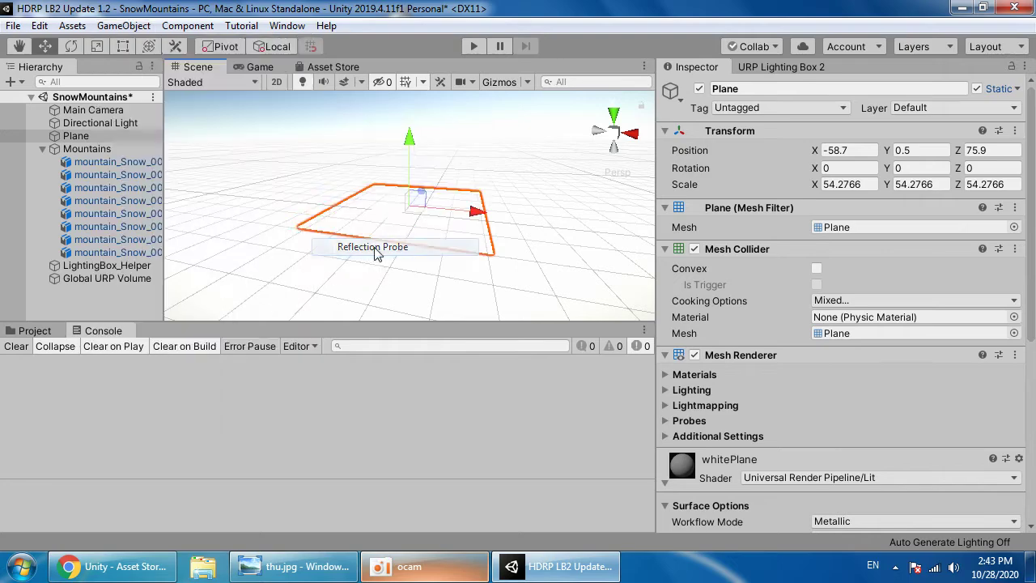
{"action": "key", "text": "f"}
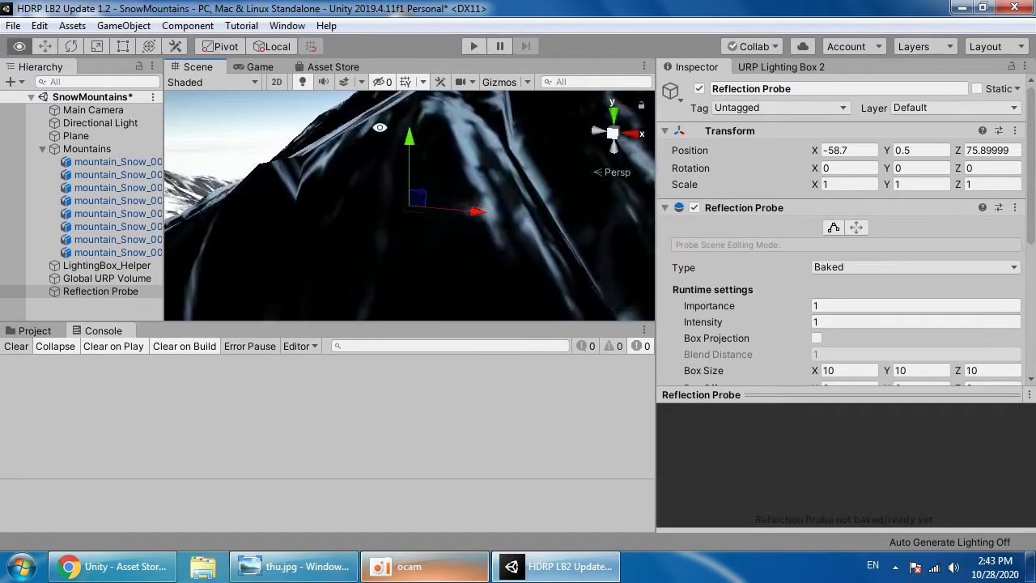
{"action": "left_click_drag", "start_coordinate": [439, 233], "coordinate": [363, 210], "text": "alt"}
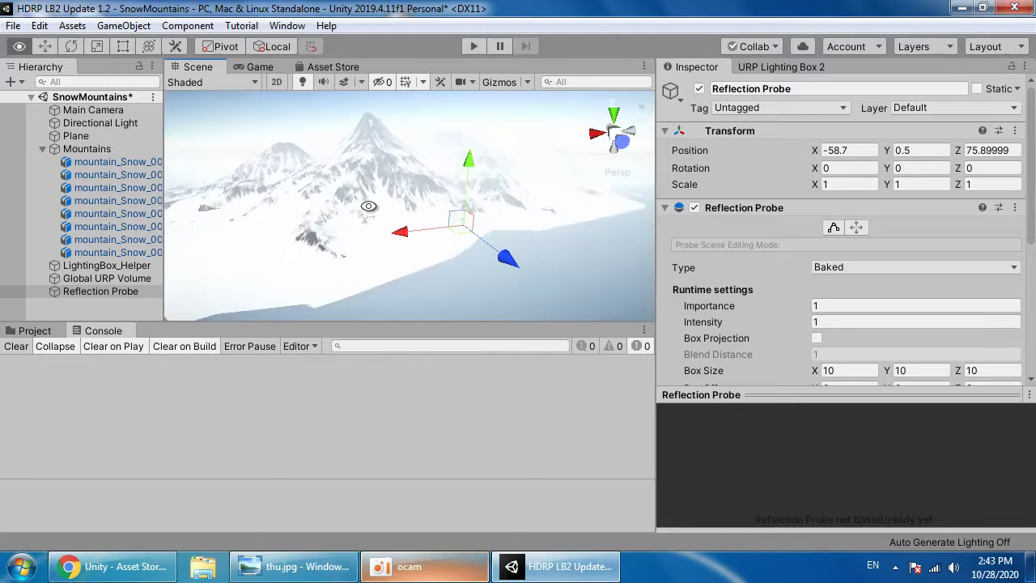
{"action": "scroll", "coordinate": [841, 339], "scroll_direction": "down", "scroll_amount": 3}
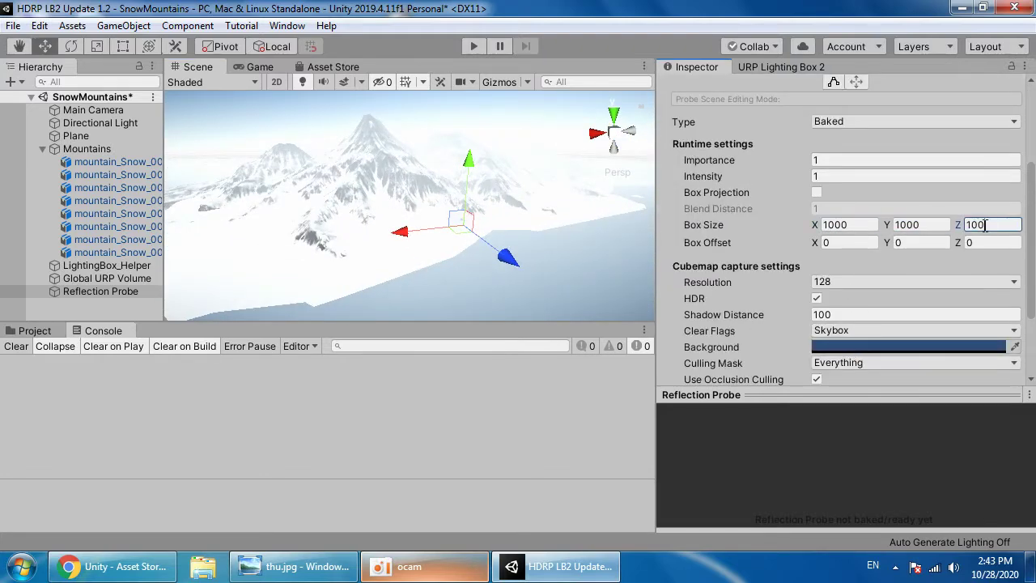
{"action": "left_click_drag", "start_coordinate": [461, 192], "coordinate": [411, 101], "text": "alt"}
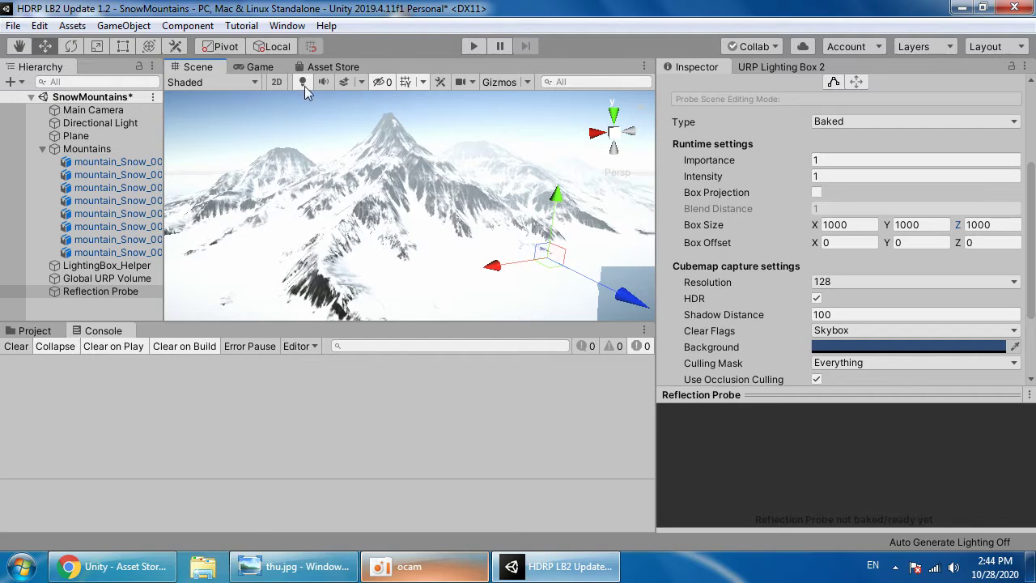
{"action": "mouse_move", "coordinate": [528, 185]}
{"action": "left_mouse_down", "text": "alt"}
{"action": "mouse_move", "coordinate": [493, 190]}
{"action": "mouse_move", "coordinate": [525, 191]}
{"action": "left_mouse_up", "text": "alt"}
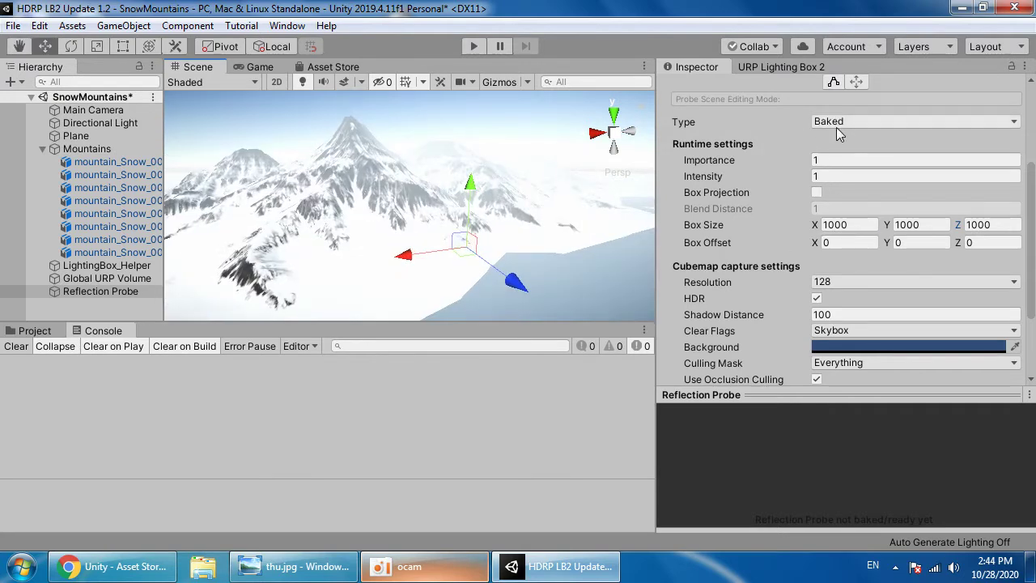
Step: Bake the scene lighting from URP Lighting Box 2 with the existing Baked CPU settings
{"action": "left_click", "coordinate": [781, 67]}
{"action": "left_click_drag", "start_coordinate": [441, 191], "coordinate": [417, 194], "text": "alt"}
{"action": "scroll", "coordinate": [866, 464], "scroll_direction": "down", "scroll_amount": 5}
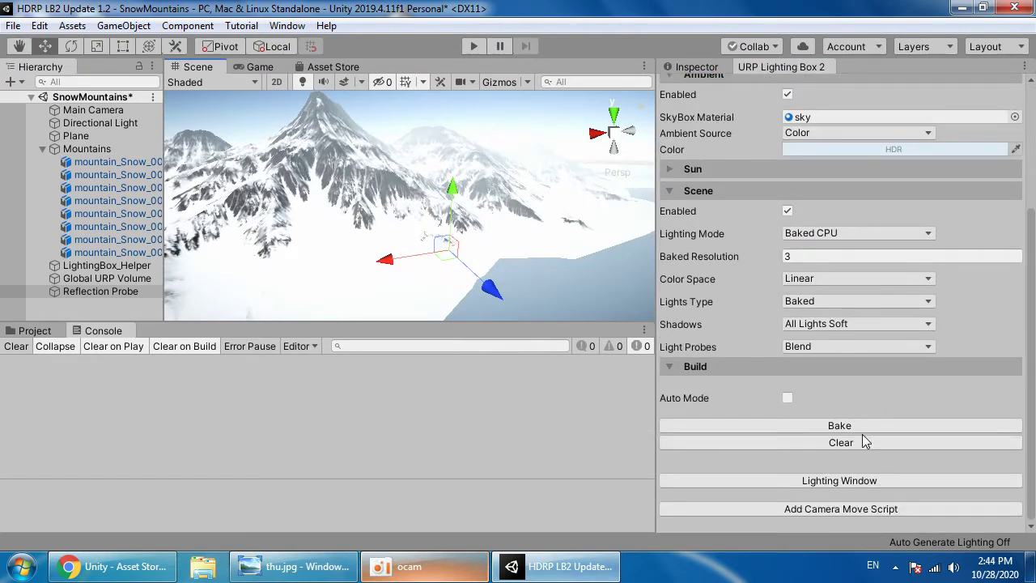
{"action": "left_click", "coordinate": [855, 425]}
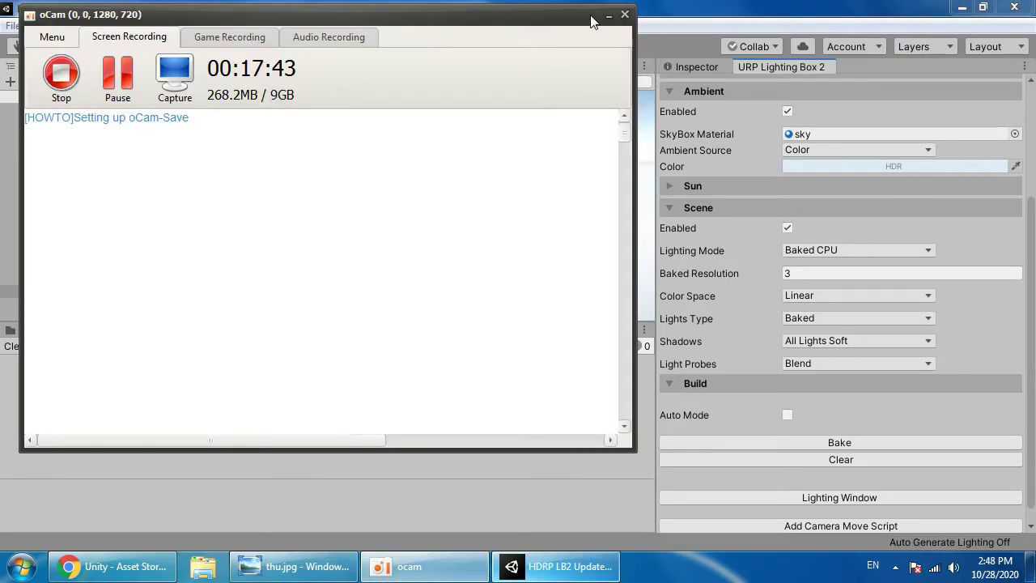
{"action": "left_click", "coordinate": [605, 17]}
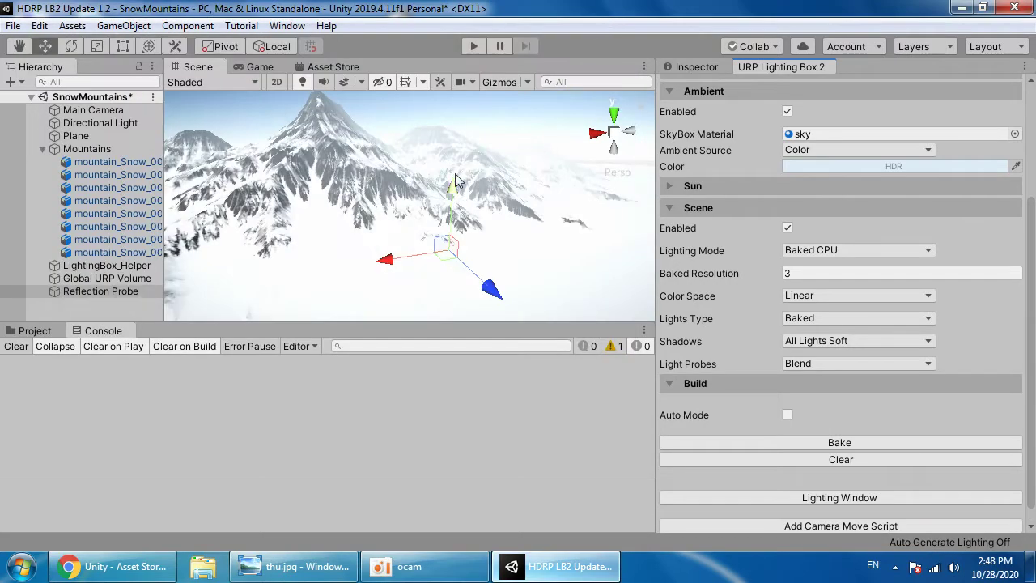
Step: Run the scene in Play mode and fly the camera around the mountains to preview the baked lighting
{"action": "key", "text": "w"}
{"action": "right_click_drag", "start_coordinate": [455, 179], "coordinate": [390, 149]}
{"action": "key", "text": "w"}
{"action": "left_click", "coordinate": [472, 47]}
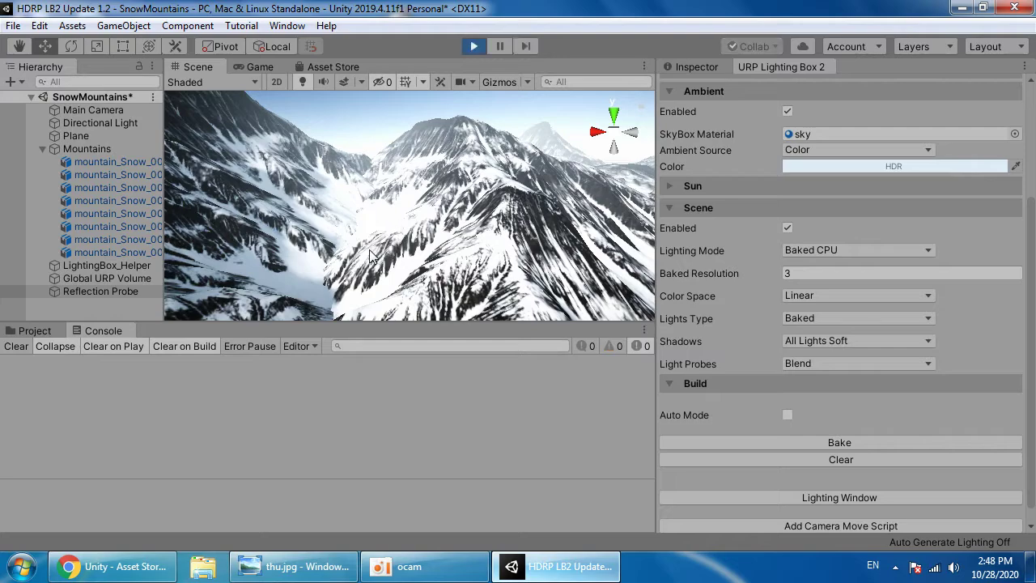
{"action": "key", "text": "w"}
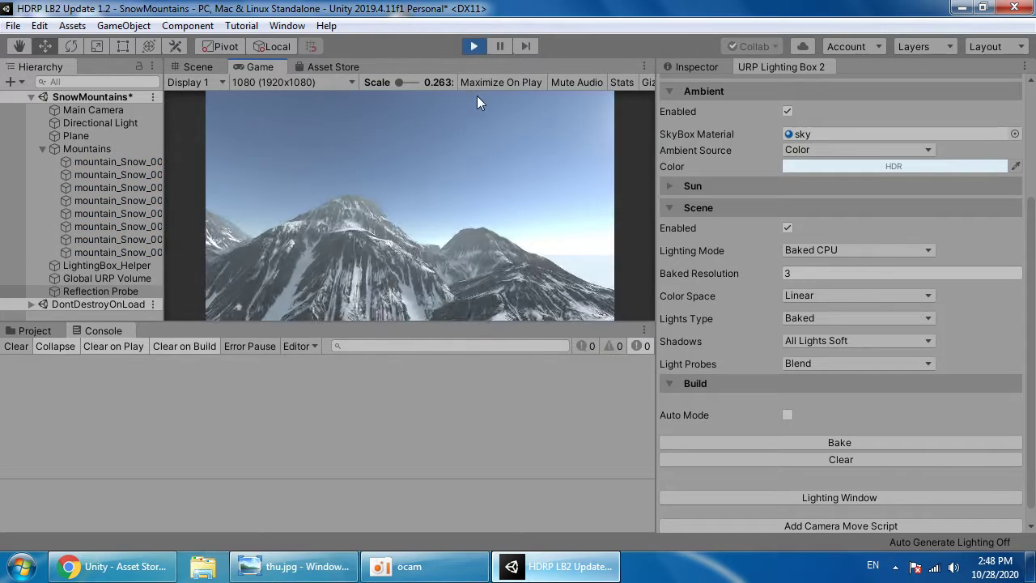
{"action": "key", "text": "s"}
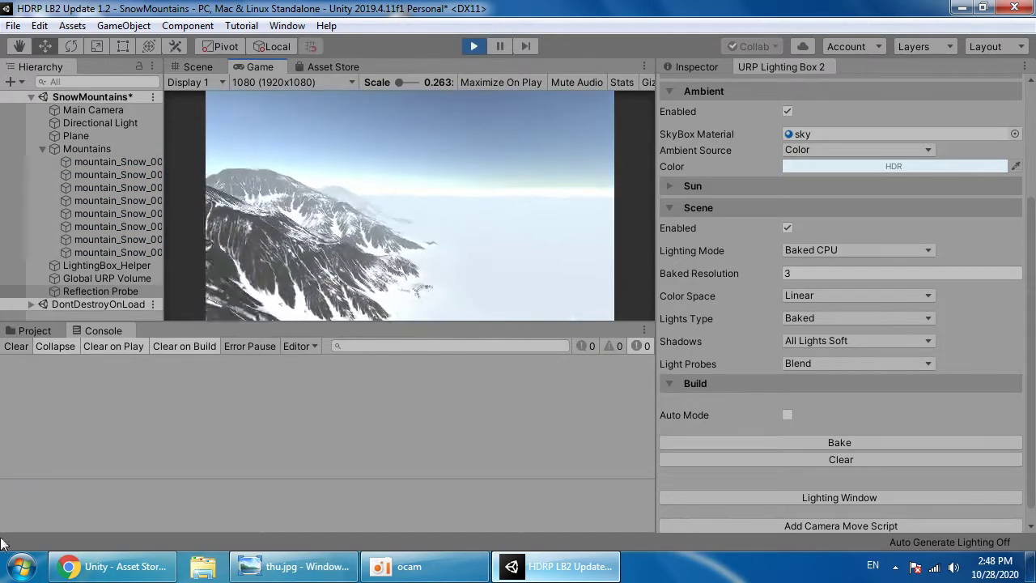
{"action": "key", "text": "s"}
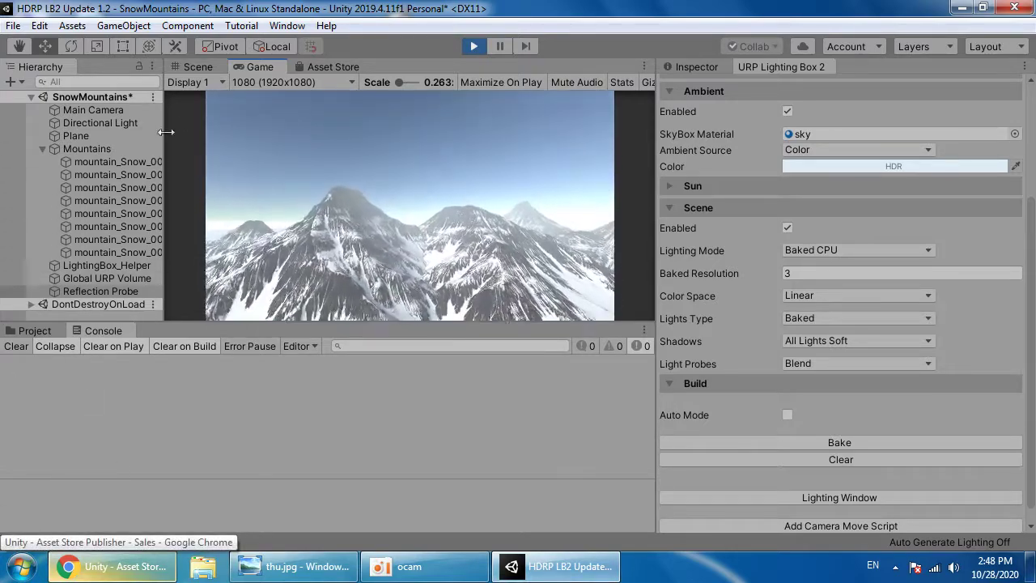
{"action": "key", "text": "w"}
{"action": "key", "text": "s"}
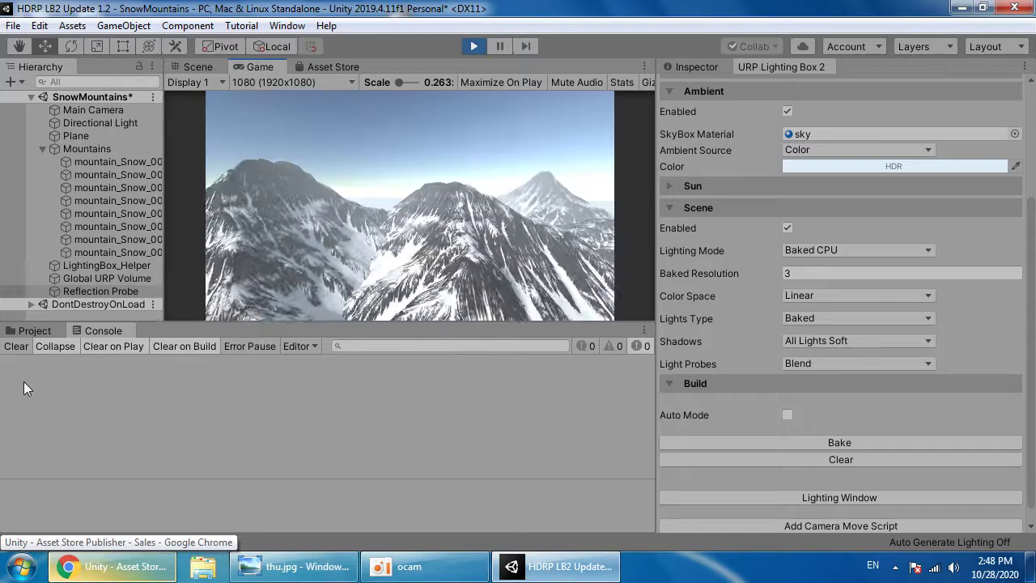
{"action": "key", "text": "w"}
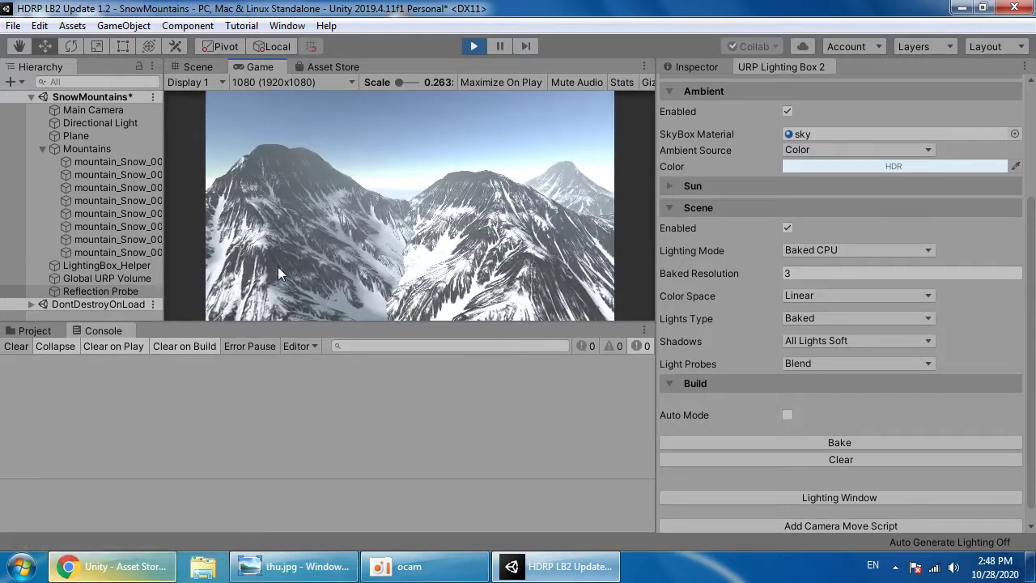
Step: Collapse the Mountains group and examine the Main Camera's rendering, environment and output settings while the scene runs
{"action": "left_click", "coordinate": [43, 149]}
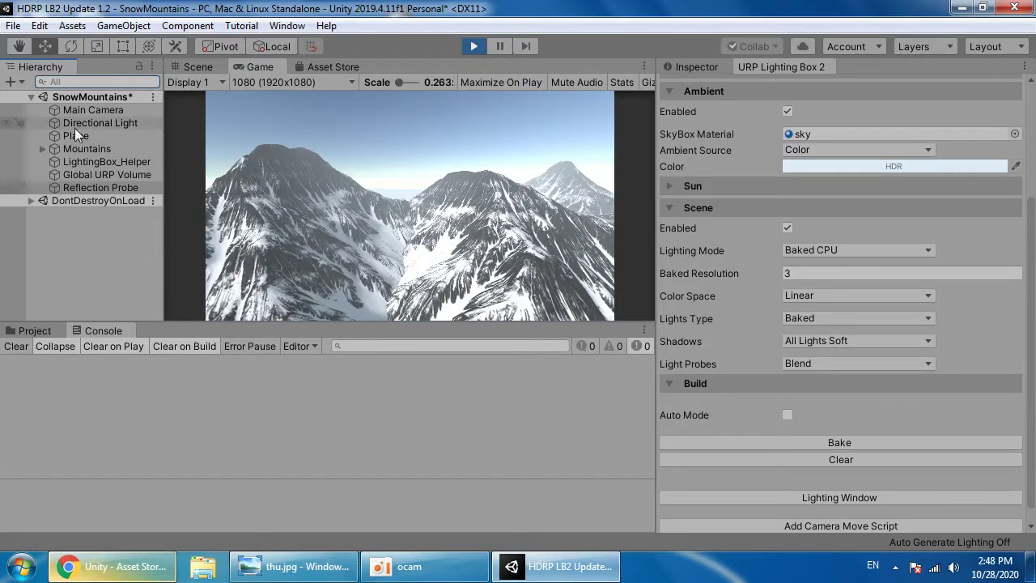
{"action": "left_click", "coordinate": [93, 109]}
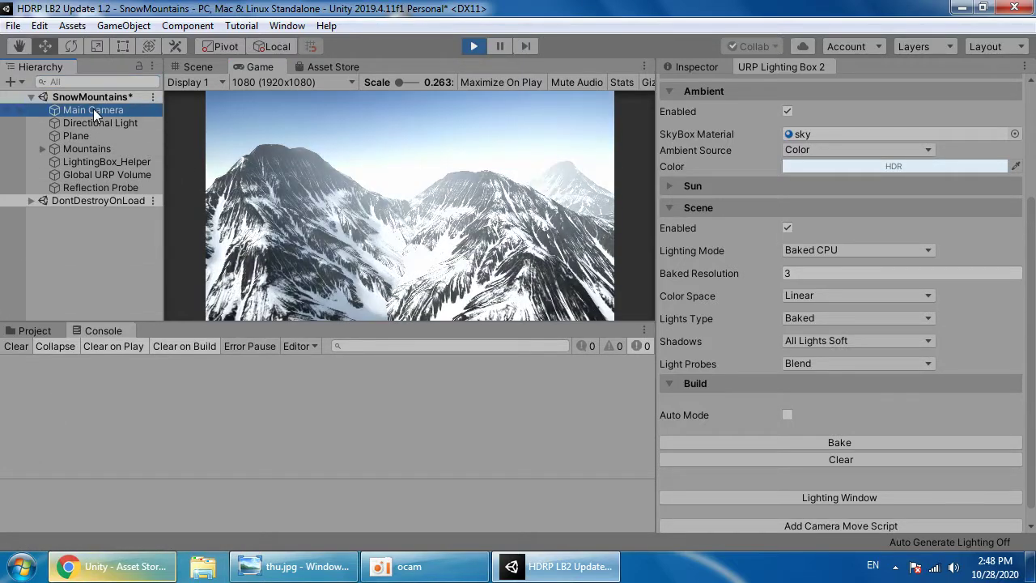
{"action": "left_click", "coordinate": [696, 68]}
{"action": "scroll", "coordinate": [745, 259], "scroll_direction": "down", "scroll_amount": 5}
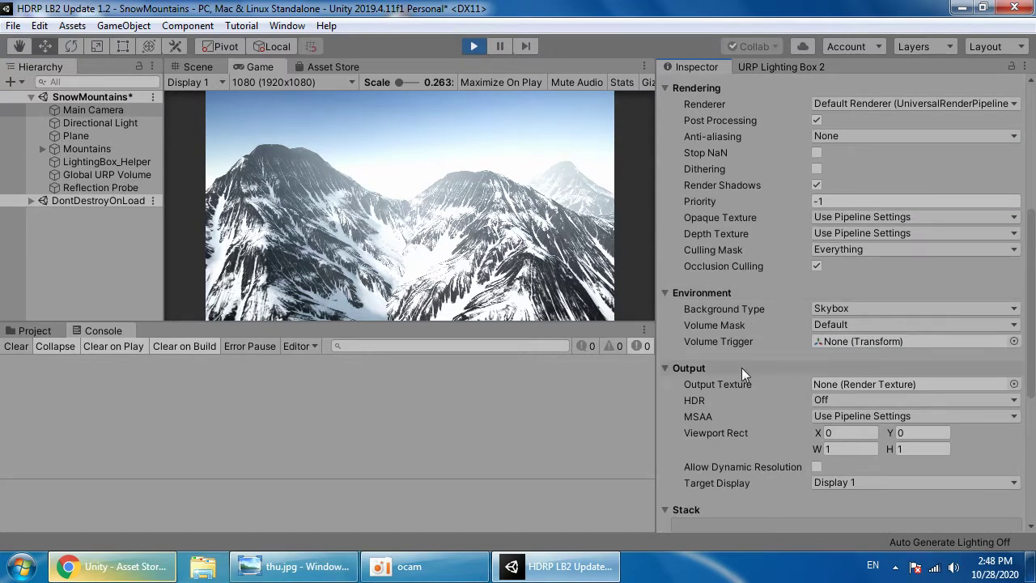
{"action": "scroll", "coordinate": [770, 402], "scroll_direction": "down", "scroll_amount": 3}
{"action": "scroll", "coordinate": [766, 395], "scroll_direction": "up", "scroll_amount": 6}
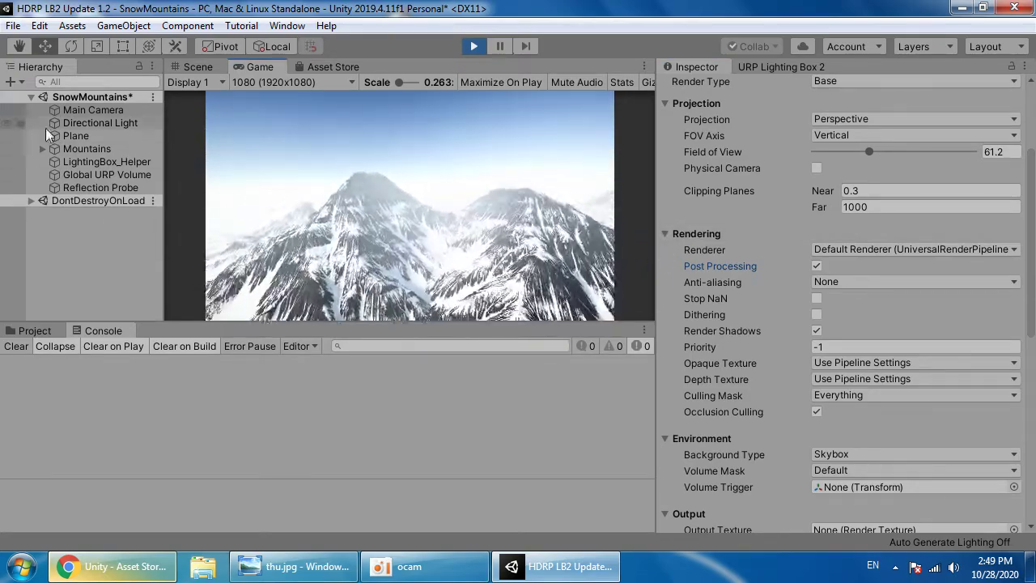
Step: Preview the maximized Game view at 4K (3840x2160) resolution, and restore the normal editor layout
{"action": "right_click", "coordinate": [261, 68]}
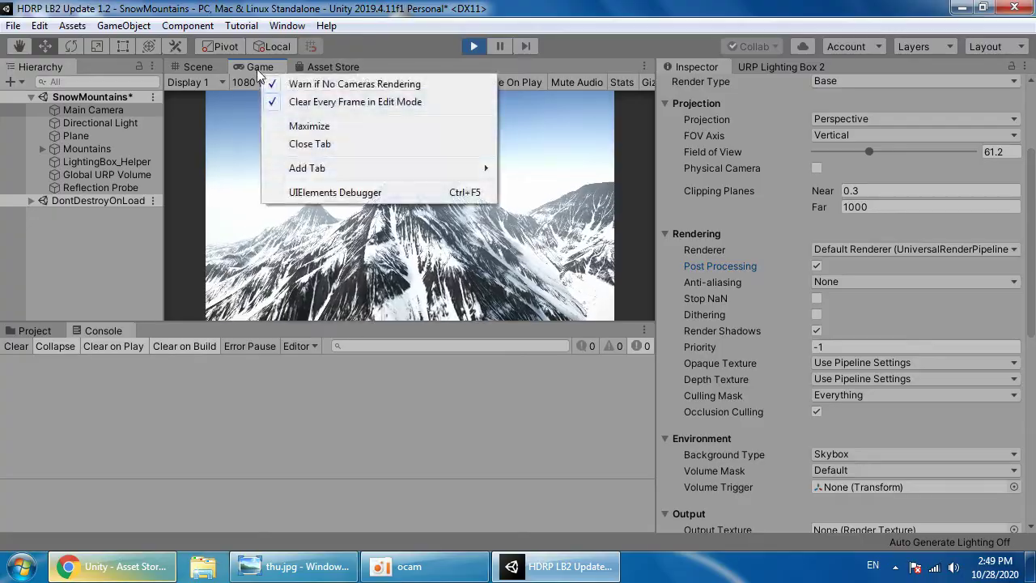
{"action": "left_click", "coordinate": [301, 127]}
{"action": "left_click", "coordinate": [146, 82]}
{"action": "left_click", "coordinate": [154, 254]}
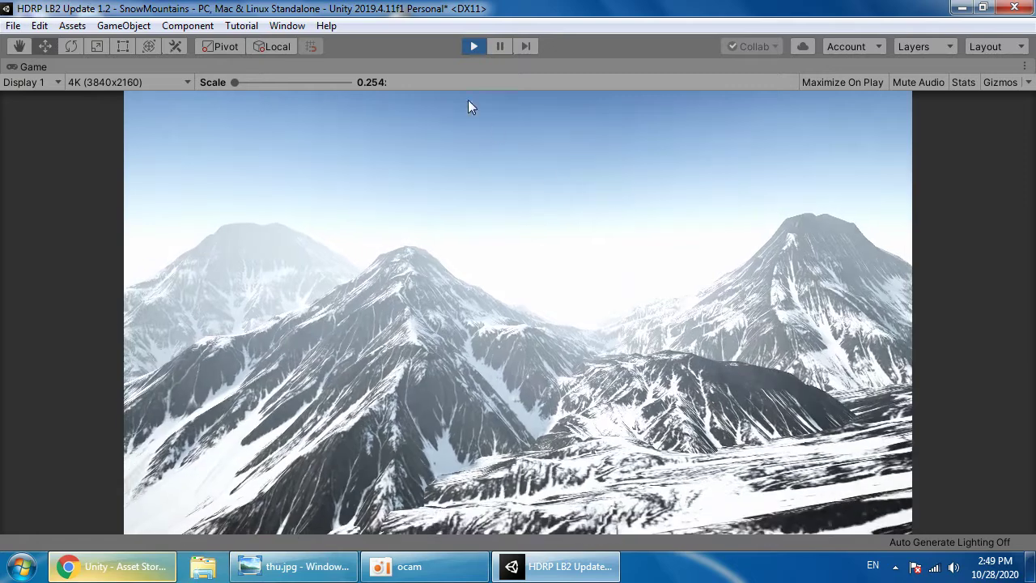
{"action": "right_click", "coordinate": [435, 68]}
{"action": "left_click", "coordinate": [462, 111]}
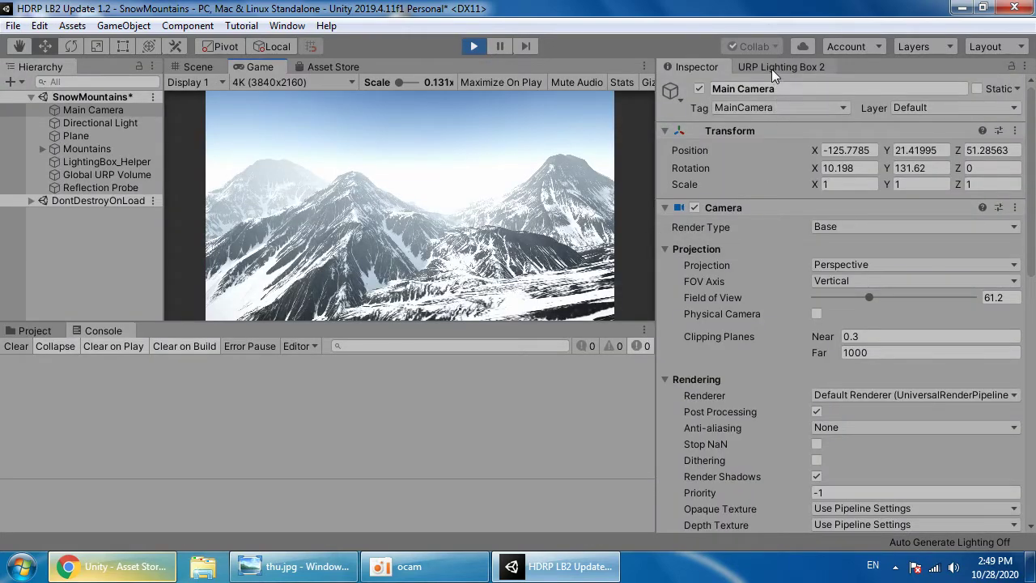
Step: Turn the Main Camera's Post Processing off and back on to compare the rendered image
{"action": "scroll", "coordinate": [803, 403], "scroll_direction": "down", "scroll_amount": 6}
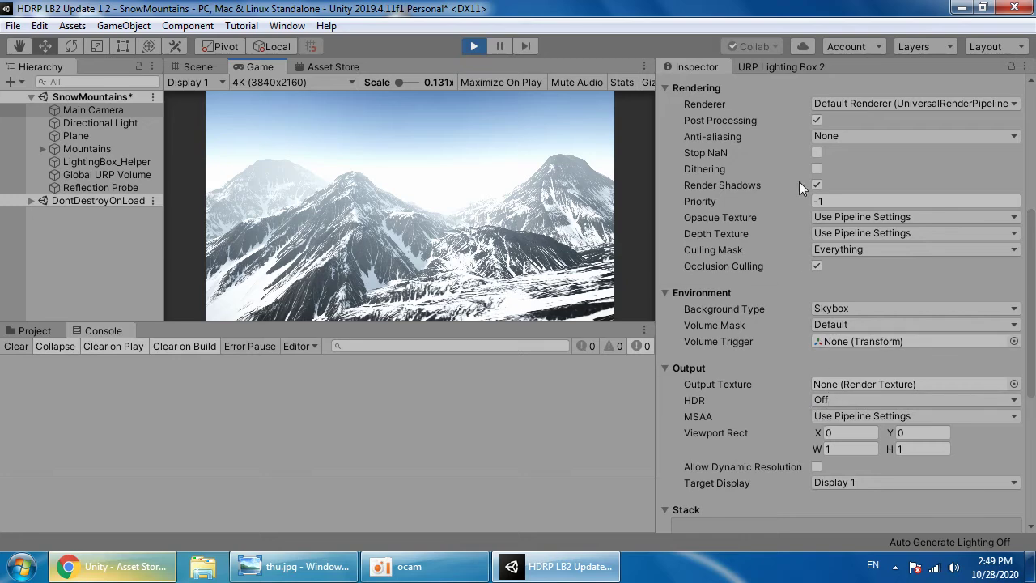
{"action": "left_click", "coordinate": [816, 120]}
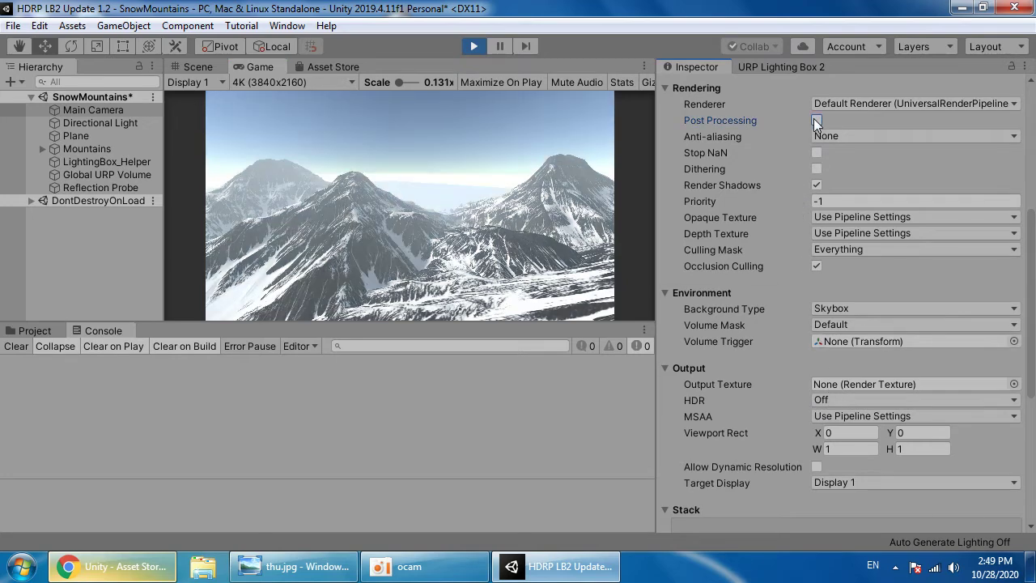
{"action": "left_click", "coordinate": [815, 120]}
{"action": "scroll", "coordinate": [731, 332], "scroll_direction": "up", "scroll_amount": 6}
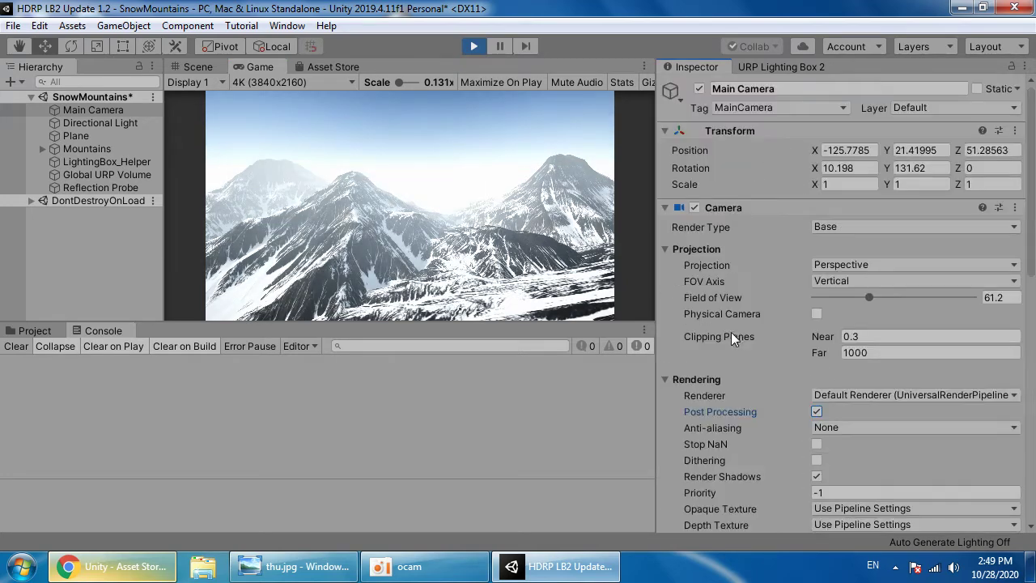
Step: Widen the URP Lighting Box 2 area and review the lighting profile and target camera settings
{"action": "left_click", "coordinate": [761, 68]}
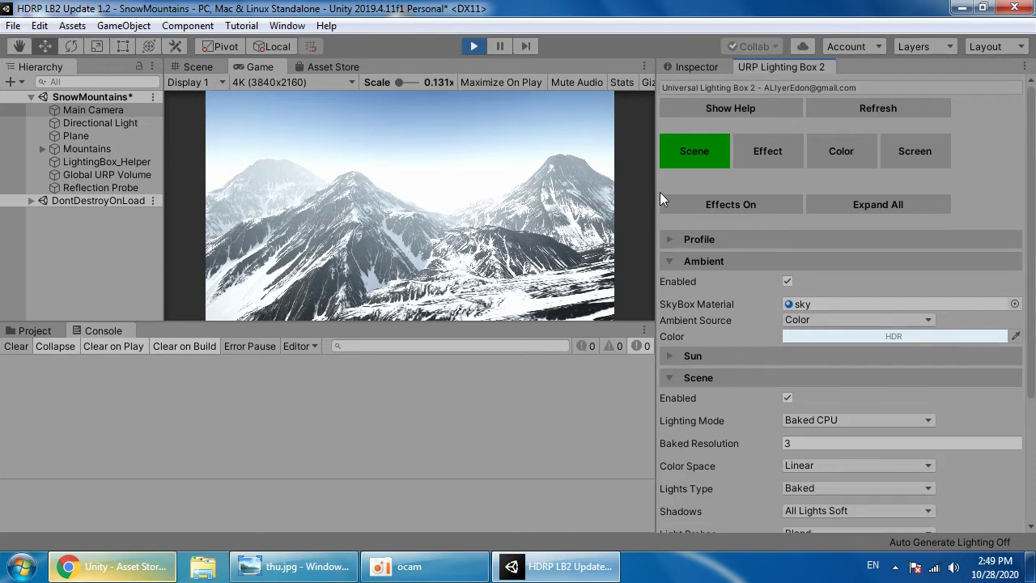
{"action": "left_click_drag", "start_coordinate": [656, 184], "coordinate": [722, 166]}
{"action": "left_click", "coordinate": [765, 240]}
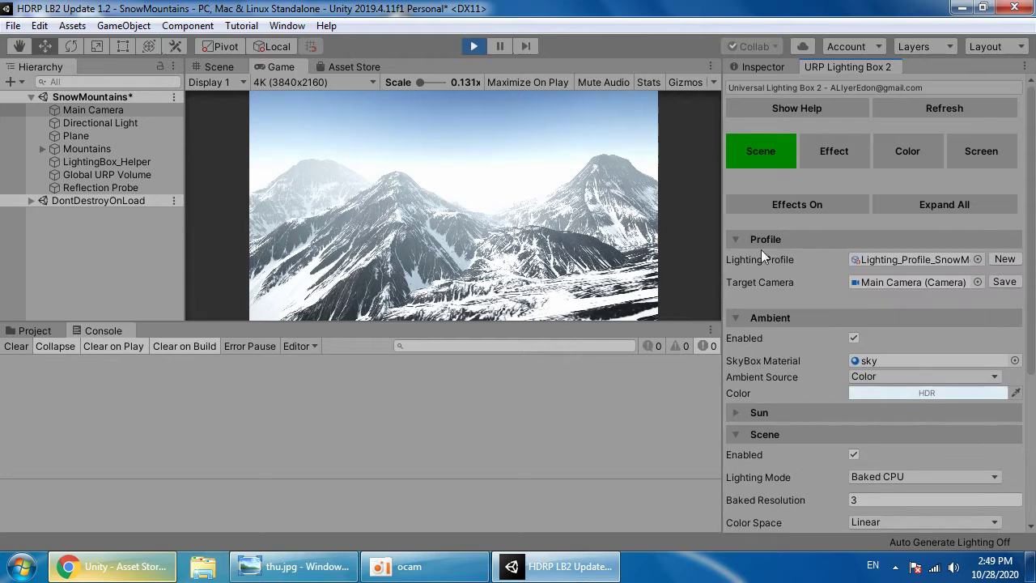
{"action": "left_click", "coordinate": [776, 236]}
{"action": "scroll", "coordinate": [777, 307], "scroll_direction": "down", "scroll_amount": 3}
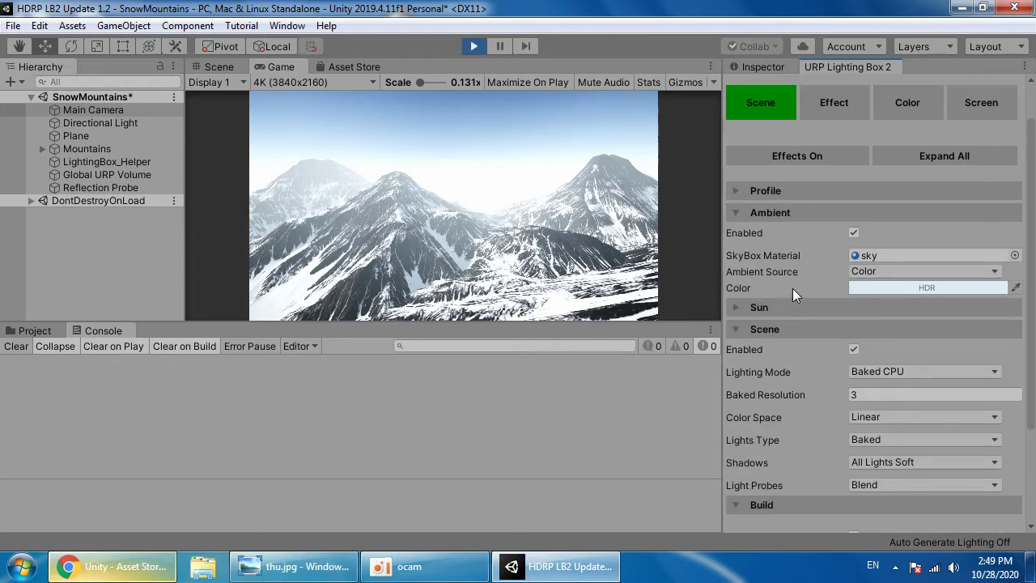
Step: Review the Ambient and Sun settings, including the ambient source options and the skybox material, keeping Color as the ambient source
{"action": "left_click", "coordinate": [866, 272]}
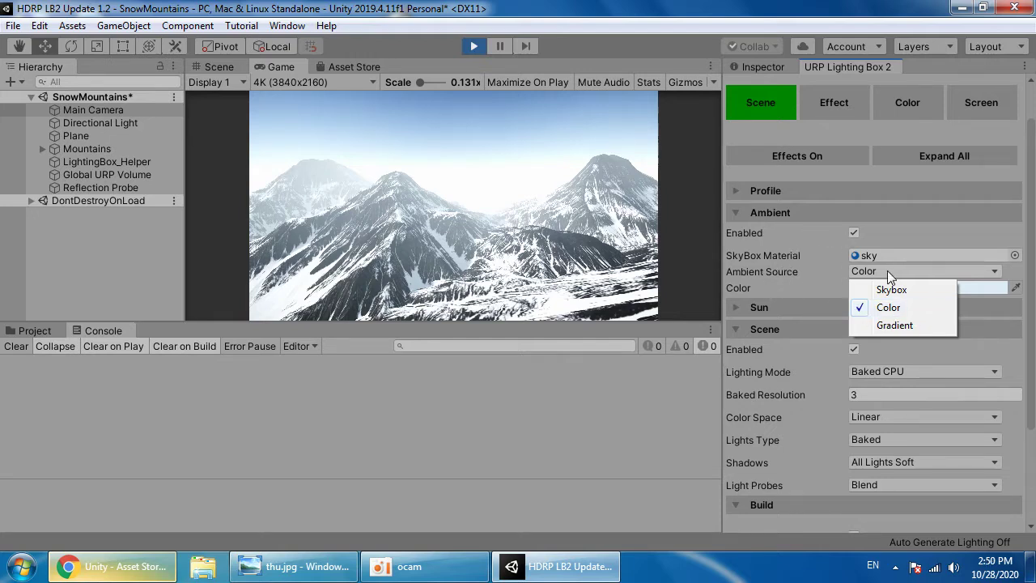
{"action": "left_click", "coordinate": [874, 308]}
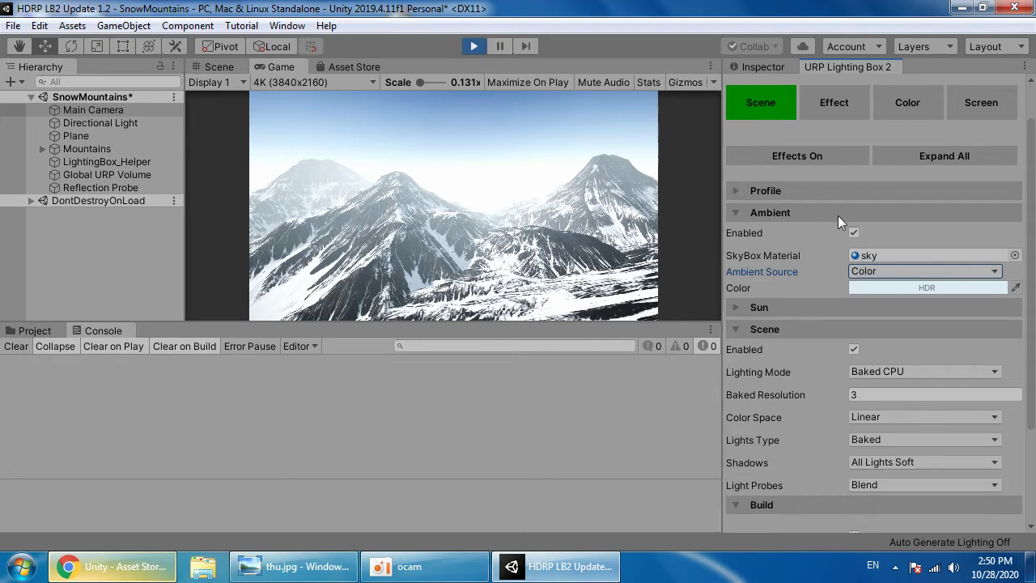
{"action": "left_click", "coordinate": [837, 215]}
{"action": "left_click", "coordinate": [836, 213]}
{"action": "left_click", "coordinate": [893, 257]}
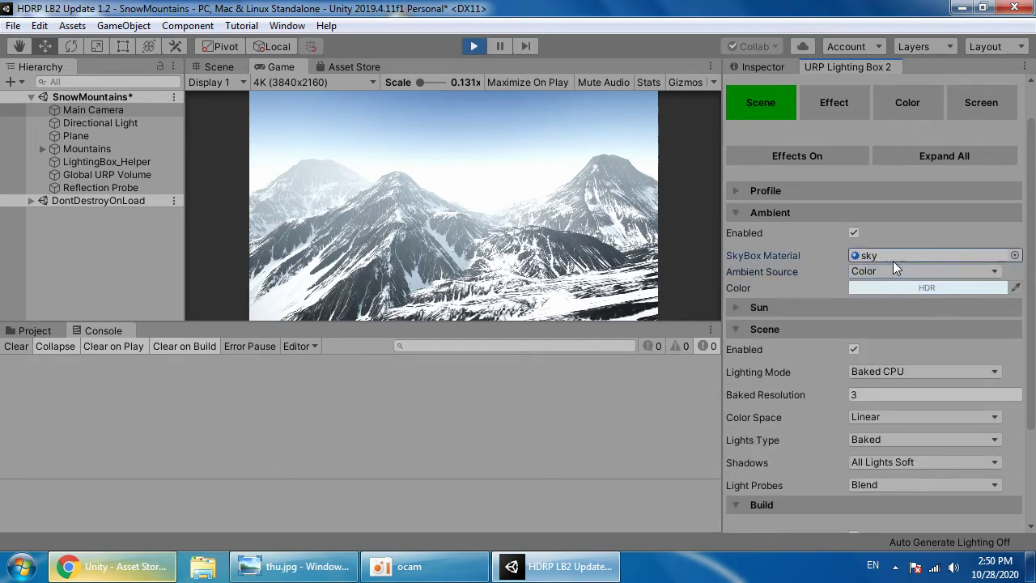
{"action": "left_click", "coordinate": [782, 210]}
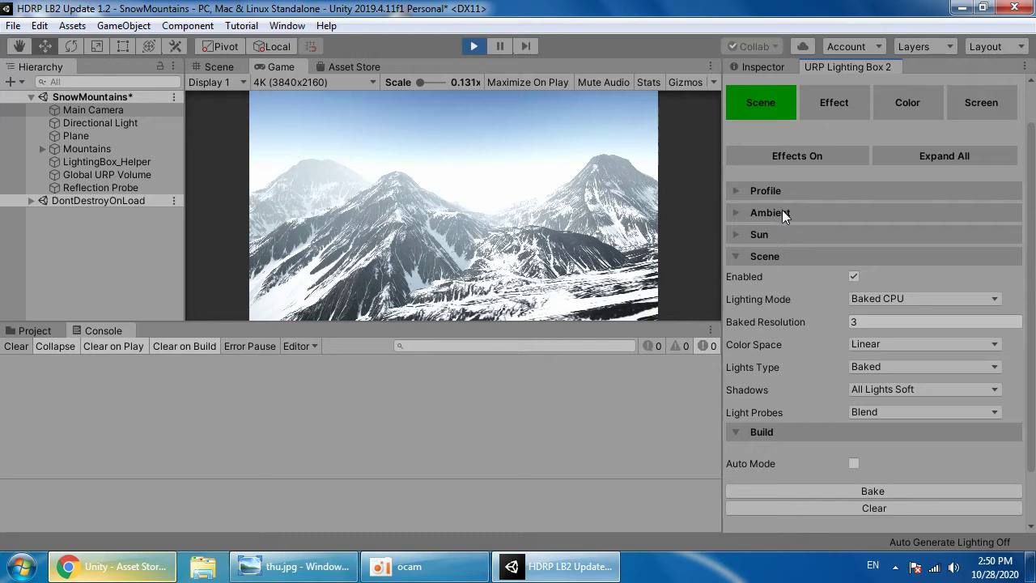
{"action": "left_click", "coordinate": [784, 234]}
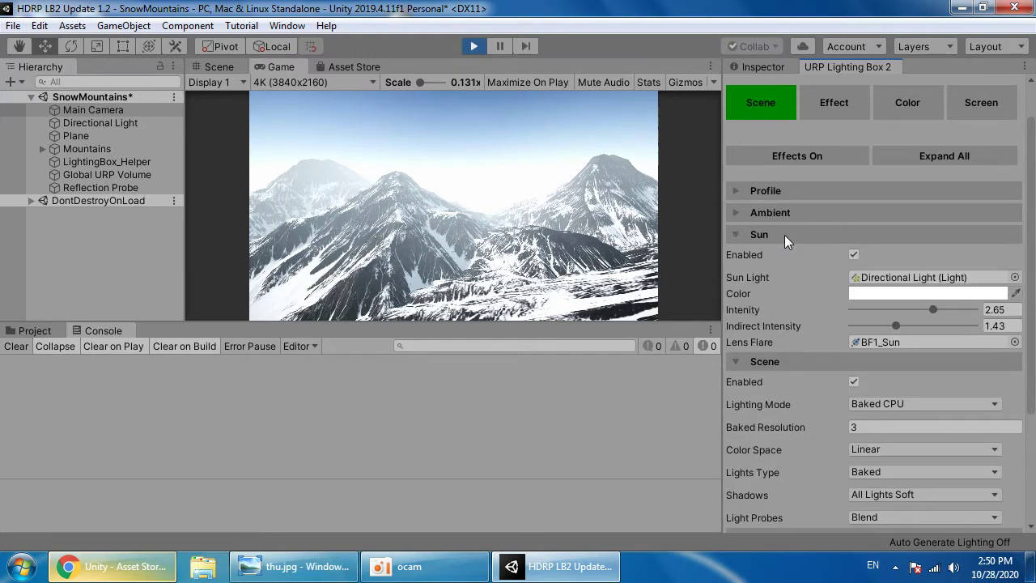
{"action": "left_click", "coordinate": [784, 235]}
{"action": "left_click", "coordinate": [773, 208]}
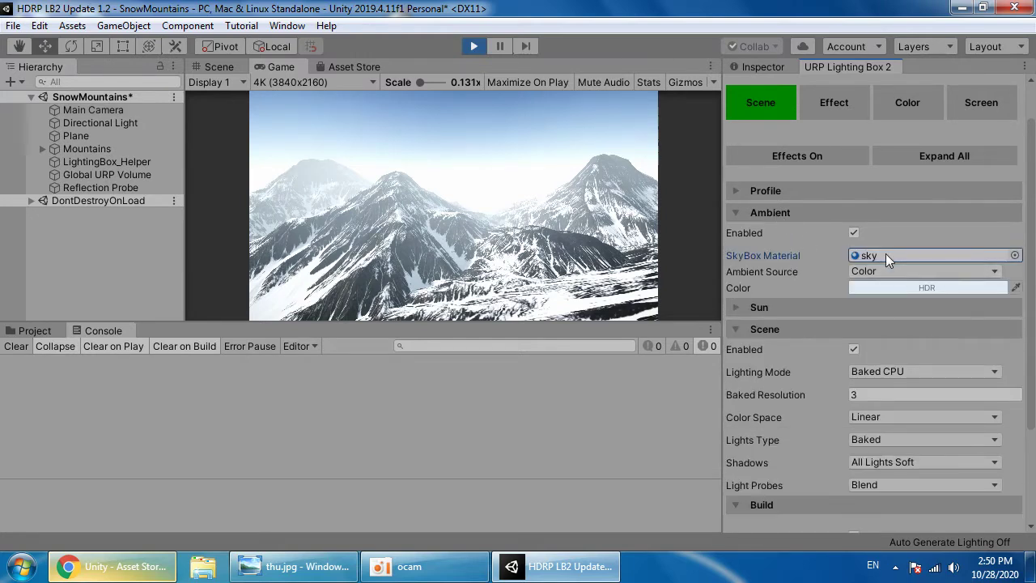
Step: Inspect the sky material and browse its available shaders, including the Universal Render Pipeline group, keeping Skybox/Procedural
{"action": "left_click", "coordinate": [760, 64]}
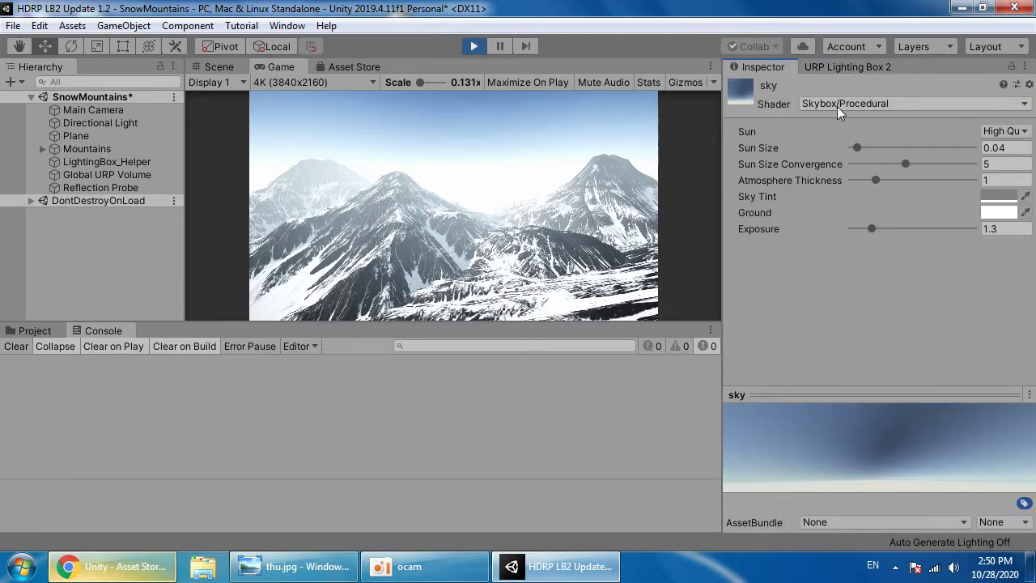
{"action": "left_click", "coordinate": [891, 102]}
{"action": "scroll", "coordinate": [910, 364], "scroll_direction": "down", "scroll_amount": 2}
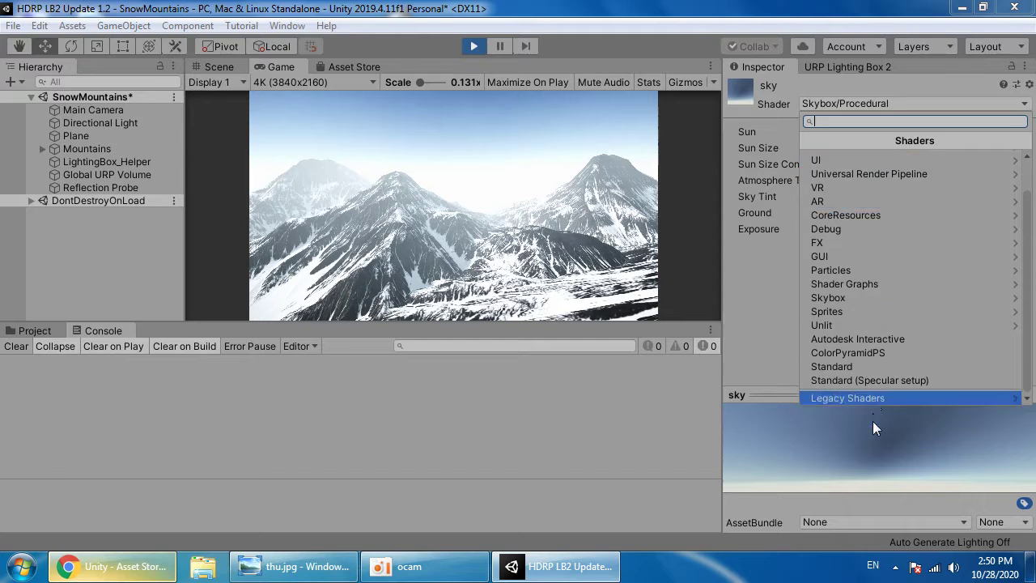
{"action": "left_click", "coordinate": [891, 174]}
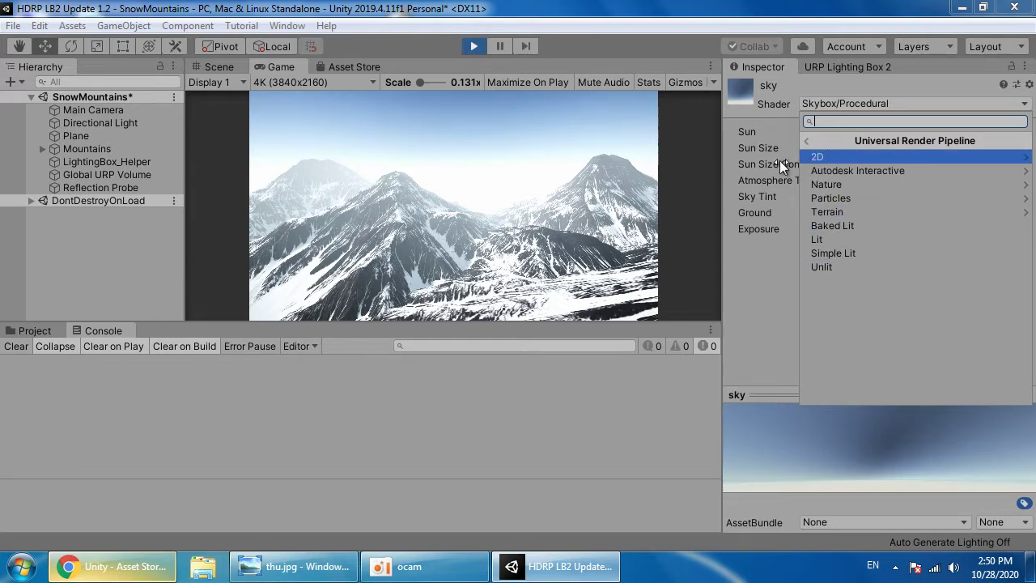
{"action": "left_click", "coordinate": [838, 66]}
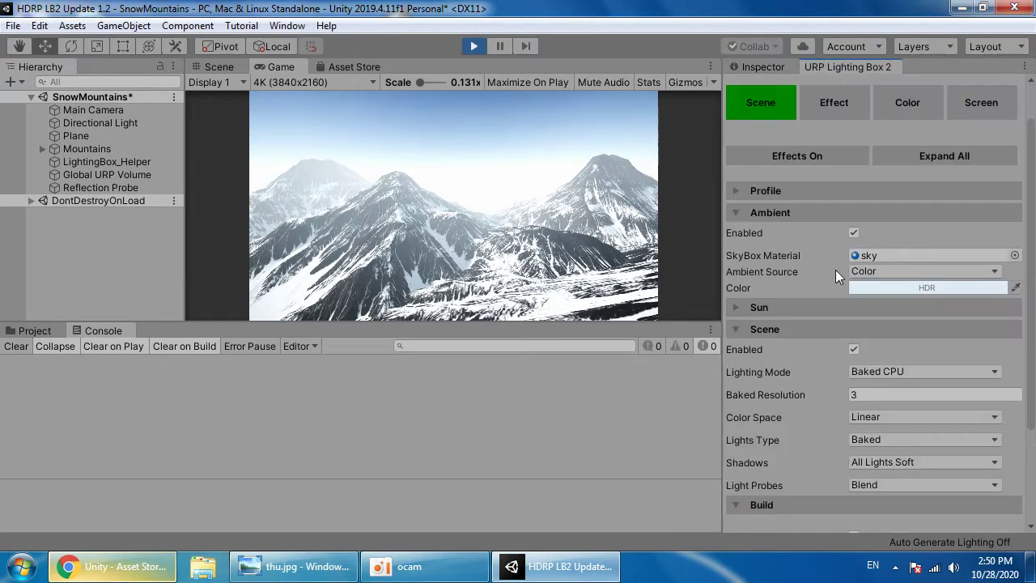
Step: Review the Sun, Scene and Build settings of the lighting box, and collapse the Sun section again
{"action": "scroll", "coordinate": [826, 276], "scroll_direction": "down", "scroll_amount": 2}
{"action": "left_click", "coordinate": [785, 260]}
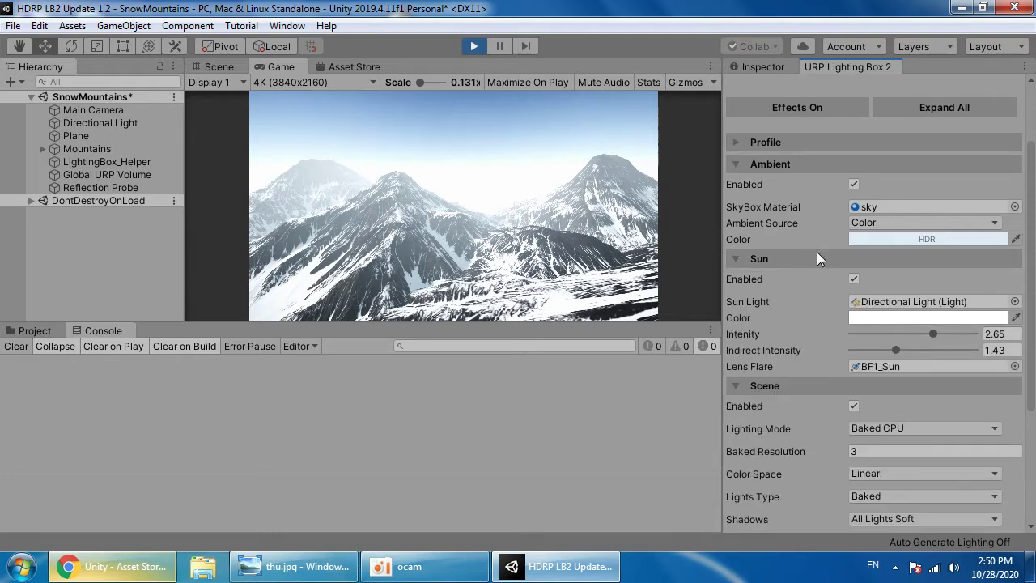
{"action": "left_click", "coordinate": [820, 258]}
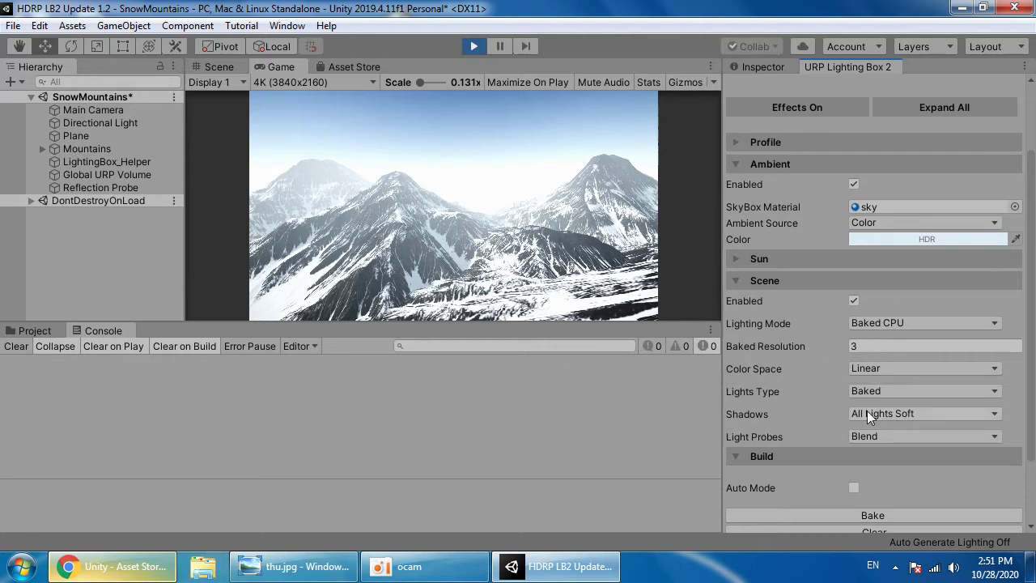
{"action": "scroll", "coordinate": [786, 456], "scroll_direction": "down", "scroll_amount": 1}
{"action": "scroll", "coordinate": [799, 466], "scroll_direction": "up", "scroll_amount": 3}
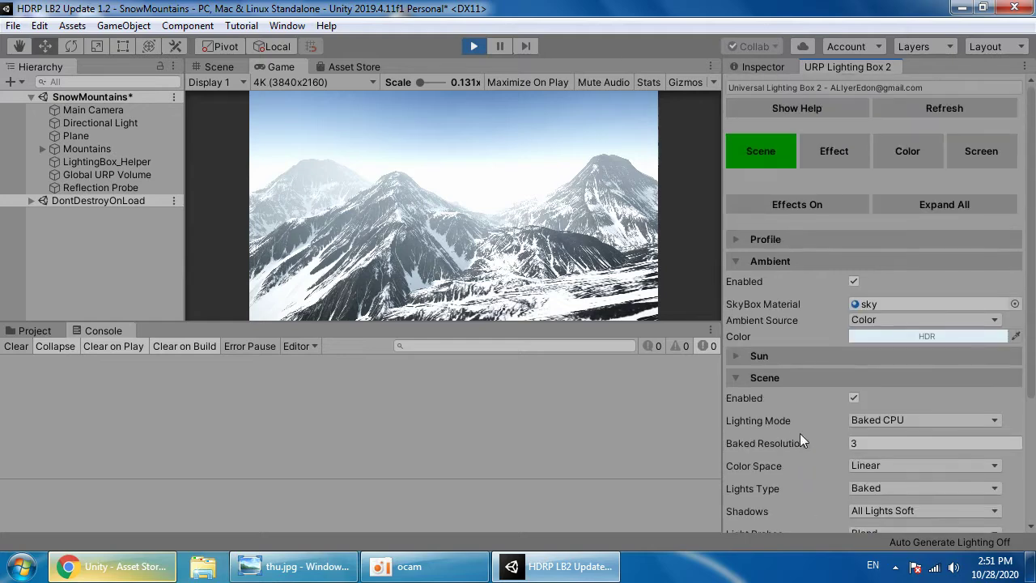
Step: Open Unity's Lighting window from the Scene settings, examine its fog settings and baked lightmaps, and close it
{"action": "left_click", "coordinate": [835, 155]}
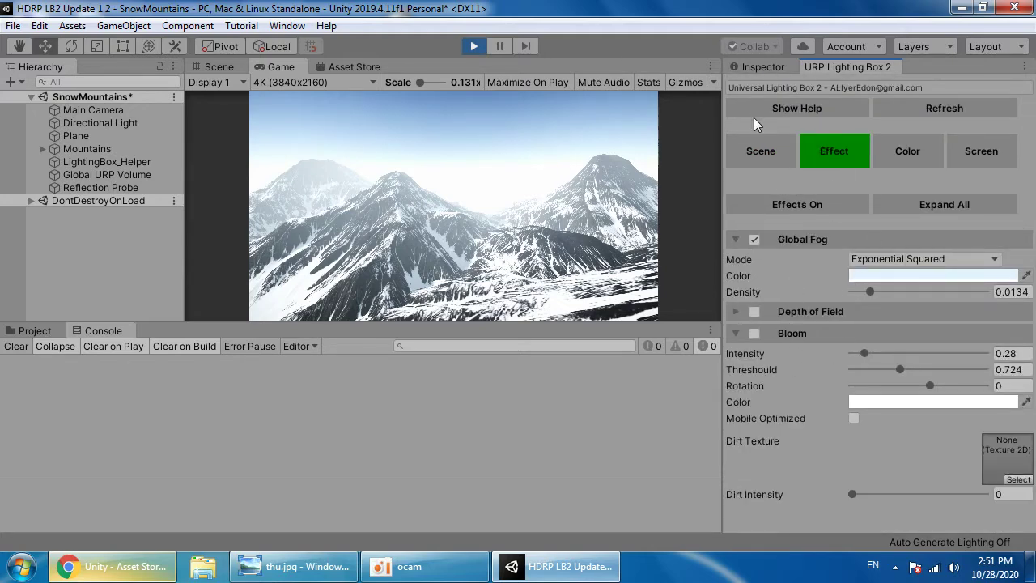
{"action": "left_click", "coordinate": [765, 154]}
{"action": "scroll", "coordinate": [836, 395], "scroll_direction": "down", "scroll_amount": 10}
{"action": "left_click", "coordinate": [849, 485]}
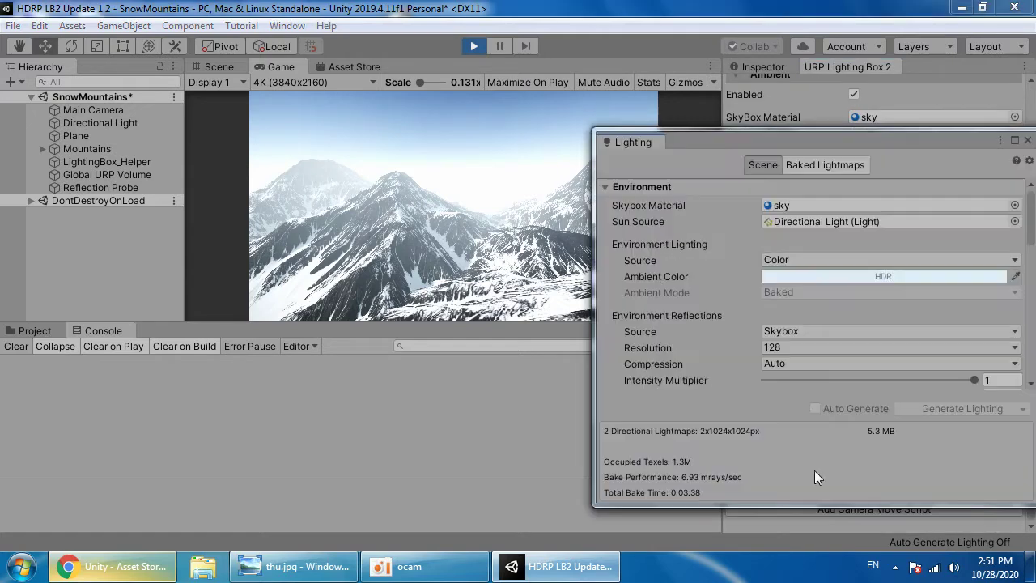
{"action": "scroll", "coordinate": [728, 342], "scroll_direction": "down", "scroll_amount": 10}
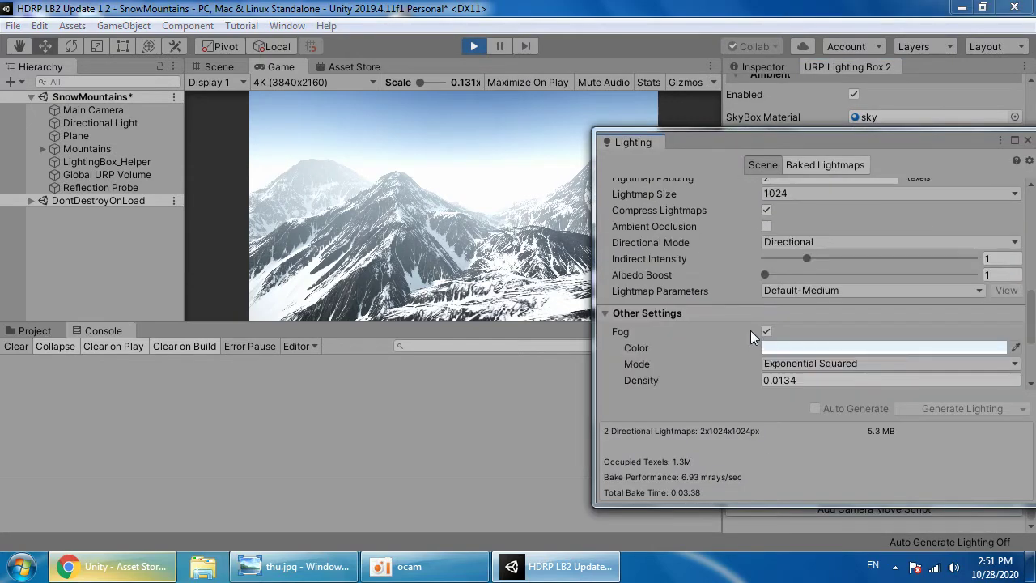
{"action": "left_click_drag", "start_coordinate": [912, 138], "coordinate": [673, 119]}
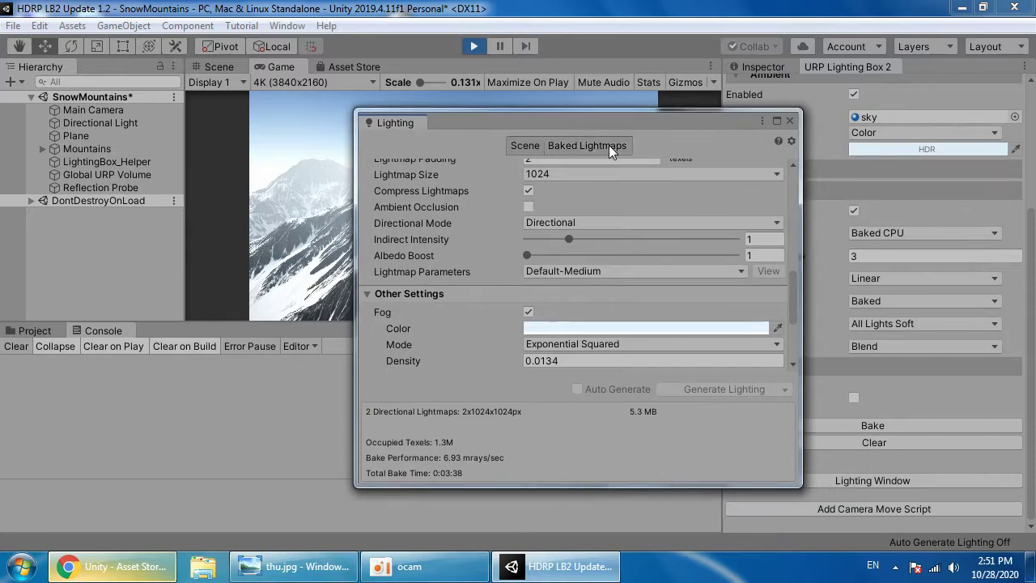
{"action": "left_click", "coordinate": [603, 146]}
{"action": "left_click", "coordinate": [790, 122]}
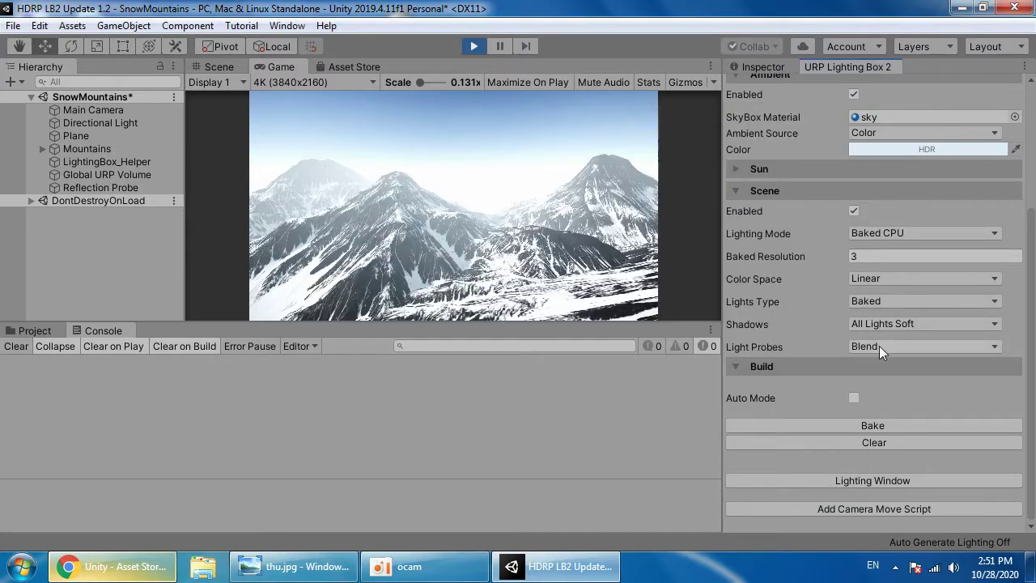
Step: Switch Global Fog off and on repeatedly in the Effect settings to compare the mountains, leaving it enabled
{"action": "scroll", "coordinate": [859, 230], "scroll_direction": "up", "scroll_amount": 5}
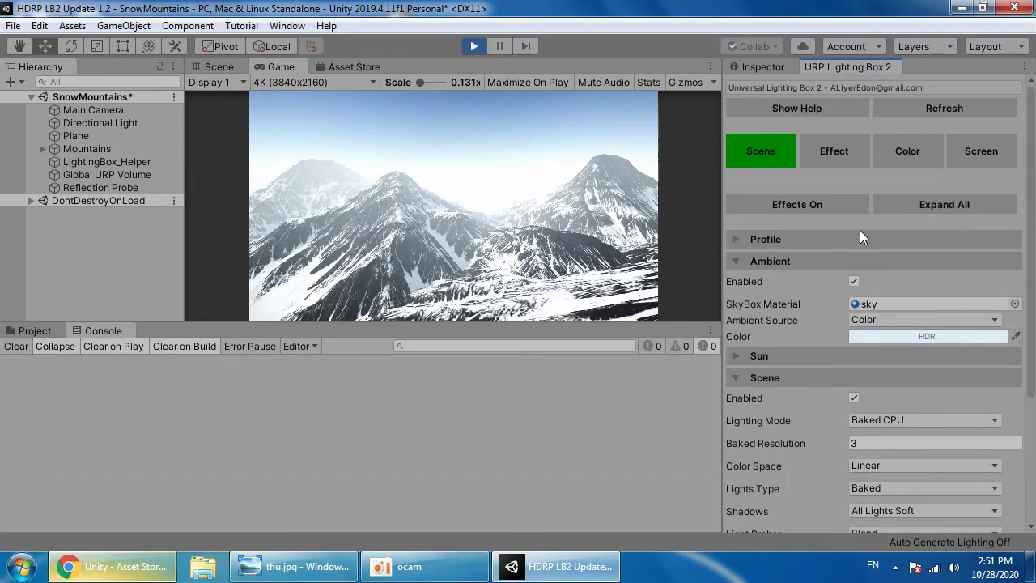
{"action": "left_click", "coordinate": [828, 158]}
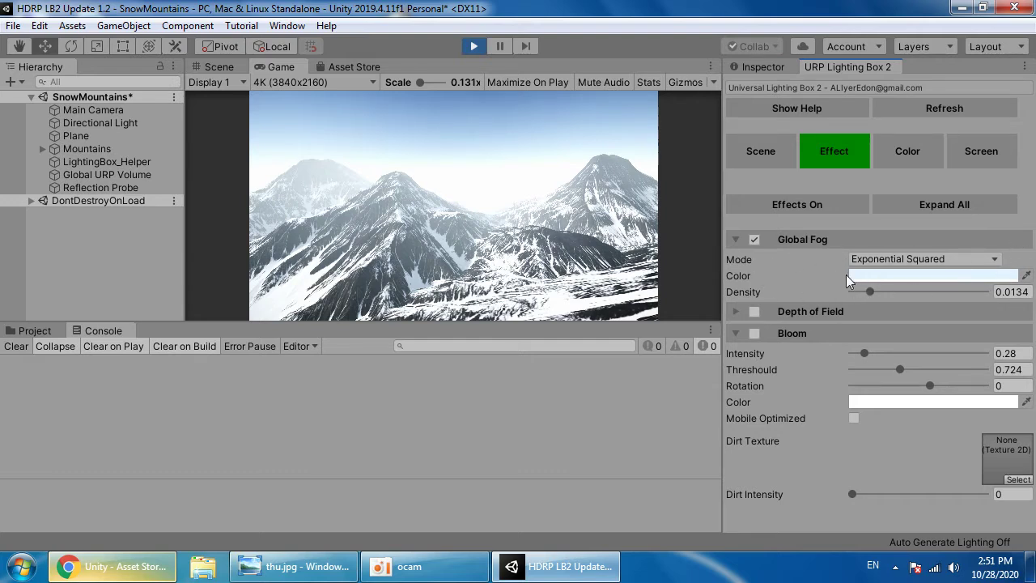
{"action": "left_click", "coordinate": [754, 240]}
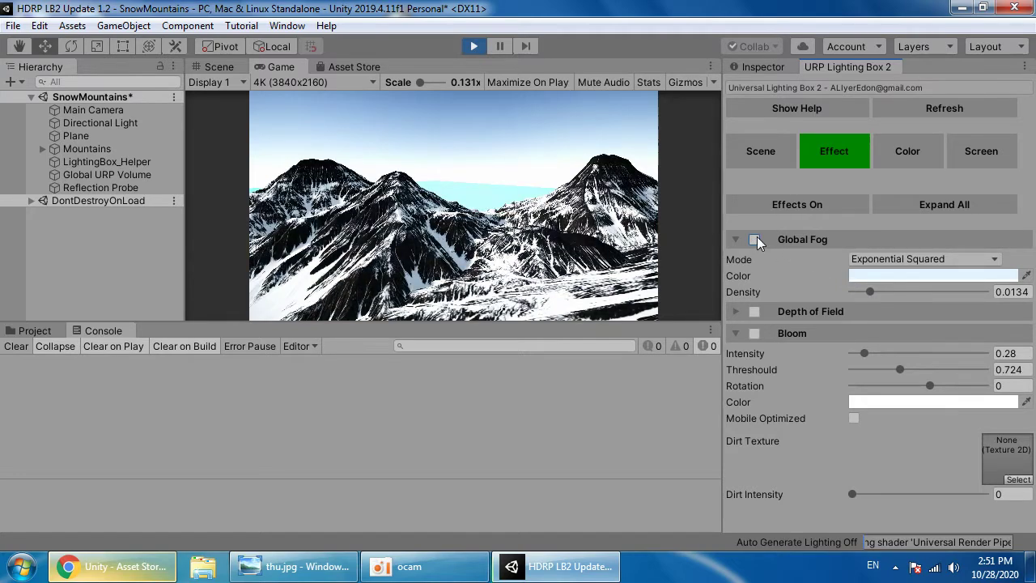
{"action": "left_click", "coordinate": [755, 240]}
{"action": "left_click", "coordinate": [754, 240]}
{"action": "left_click", "coordinate": [754, 239]}
{"action": "left_click", "coordinate": [754, 240]}
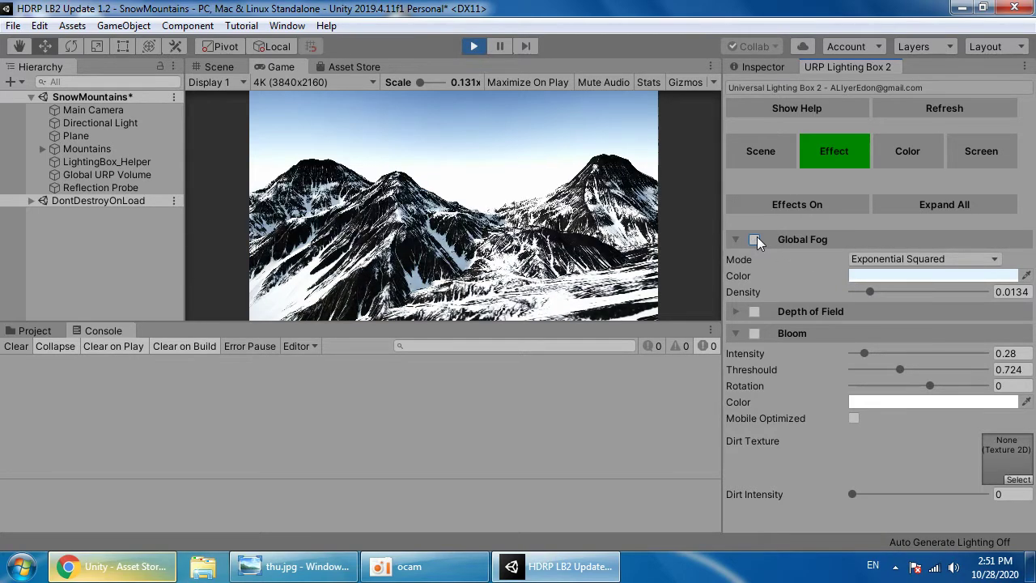
{"action": "left_click", "coordinate": [755, 240]}
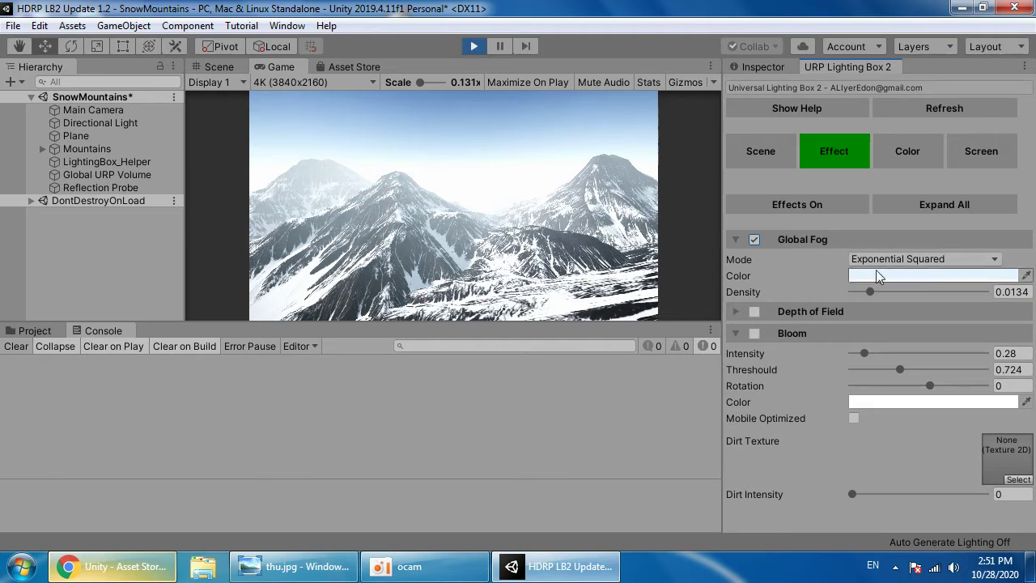
Step: Keep the Global Fog mode at Exponential Squared, lower its density to 0.0085, and collapse the fog settings
{"action": "left_click", "coordinate": [807, 239]}
{"action": "left_click", "coordinate": [796, 241]}
{"action": "left_click", "coordinate": [890, 259]}
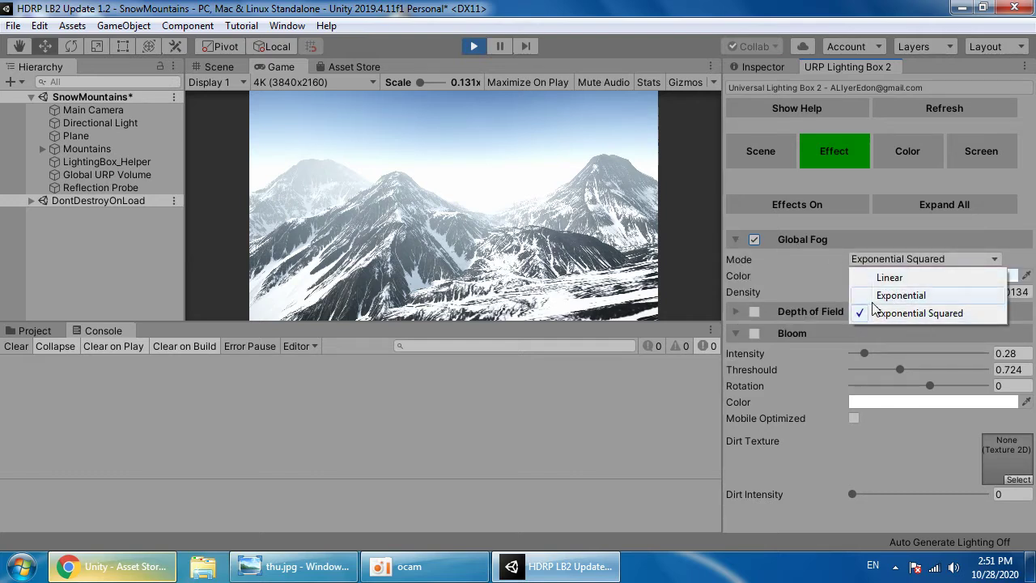
{"action": "left_click", "coordinate": [807, 237]}
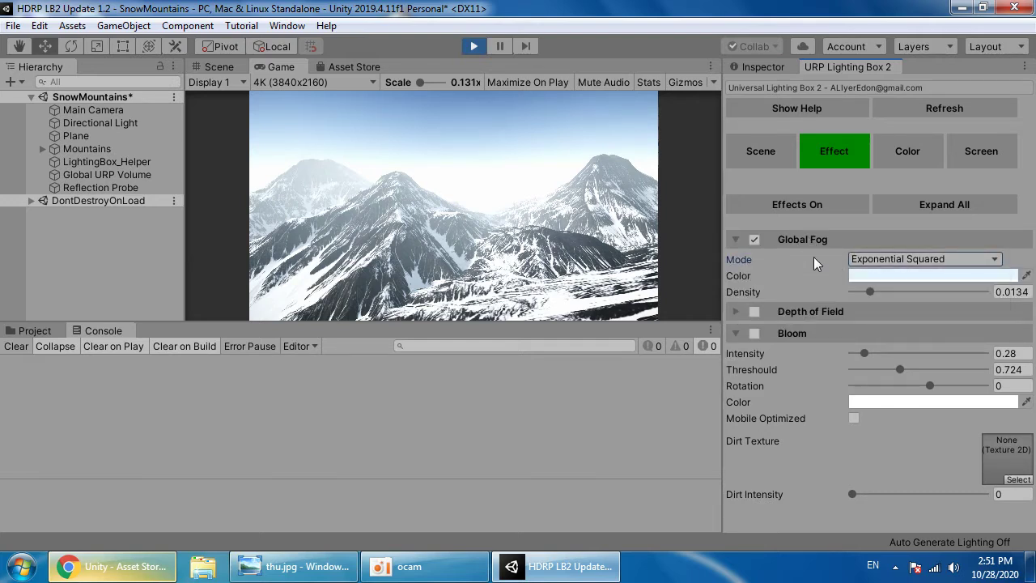
{"action": "left_click_drag", "start_coordinate": [870, 293], "coordinate": [865, 293]}
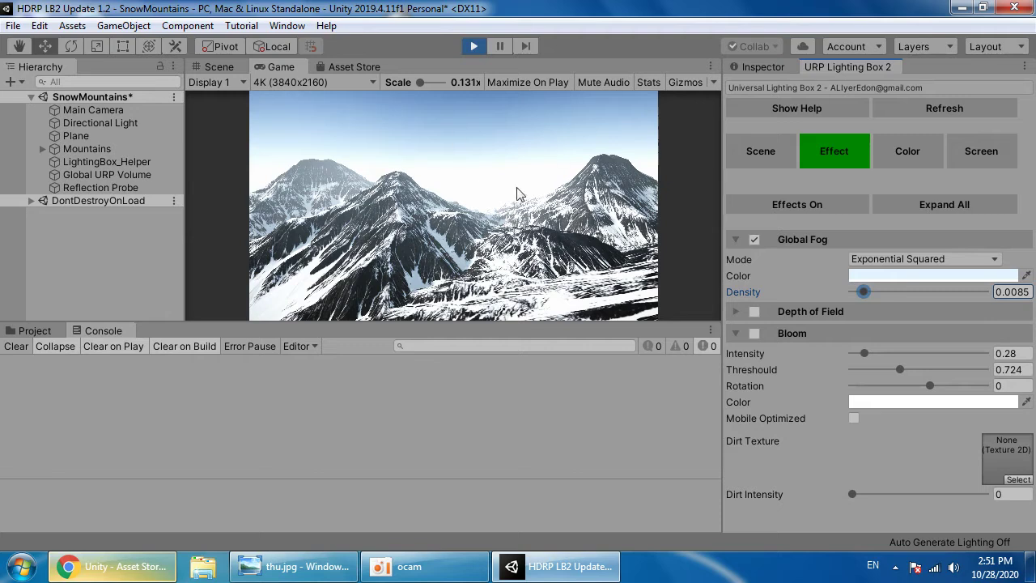
{"action": "left_click", "coordinate": [792, 241]}
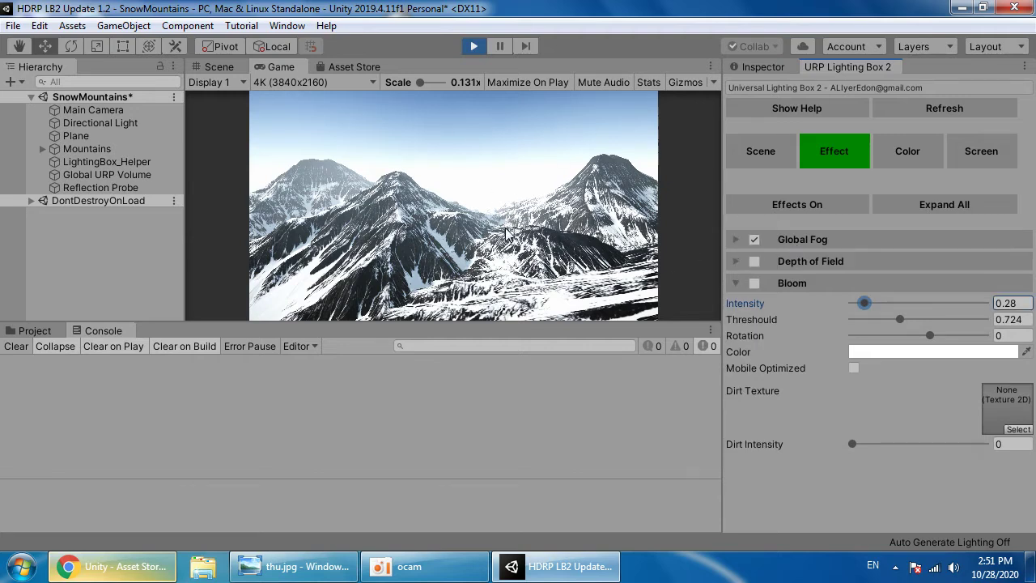
Step: Enable Depth of Field with a focus distance of 2.2 and a focus length of 48, and collapse its settings
{"action": "left_click", "coordinate": [803, 263]}
{"action": "left_click", "coordinate": [802, 263]}
{"action": "left_click", "coordinate": [816, 263]}
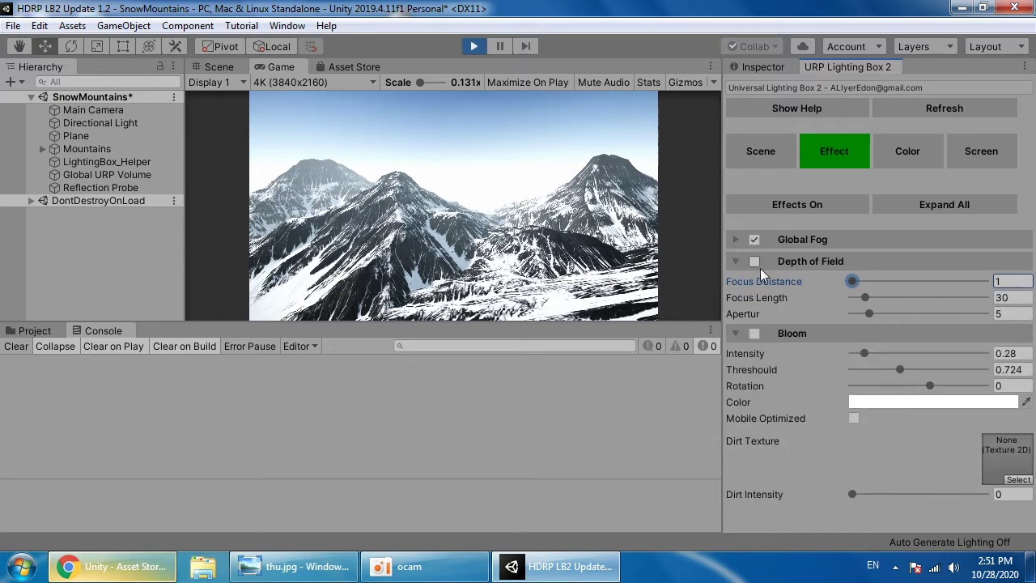
{"action": "left_click", "coordinate": [755, 262]}
{"action": "left_click_drag", "start_coordinate": [857, 282], "coordinate": [873, 299]}
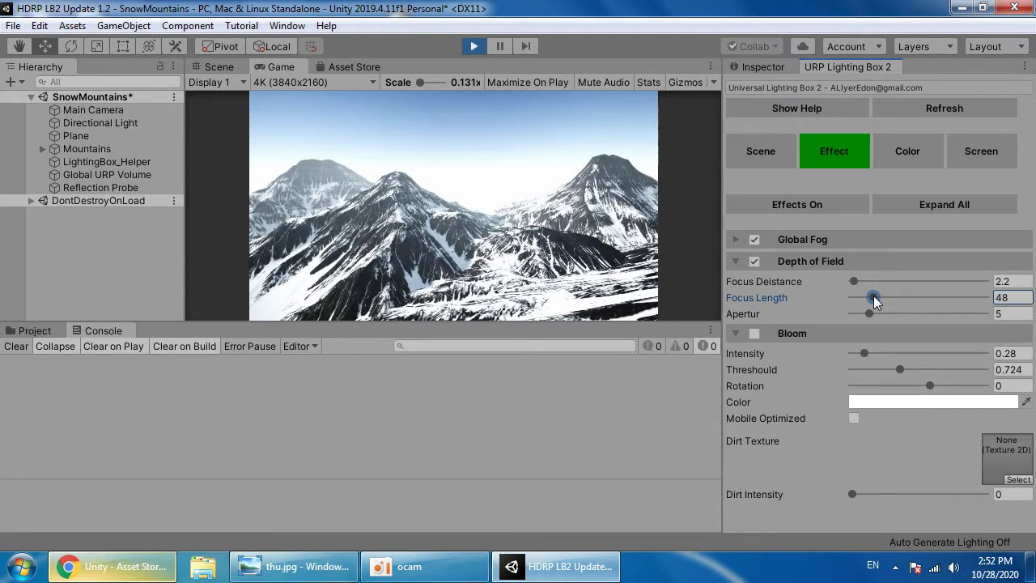
{"action": "left_click", "coordinate": [755, 261]}
{"action": "left_click", "coordinate": [794, 261]}
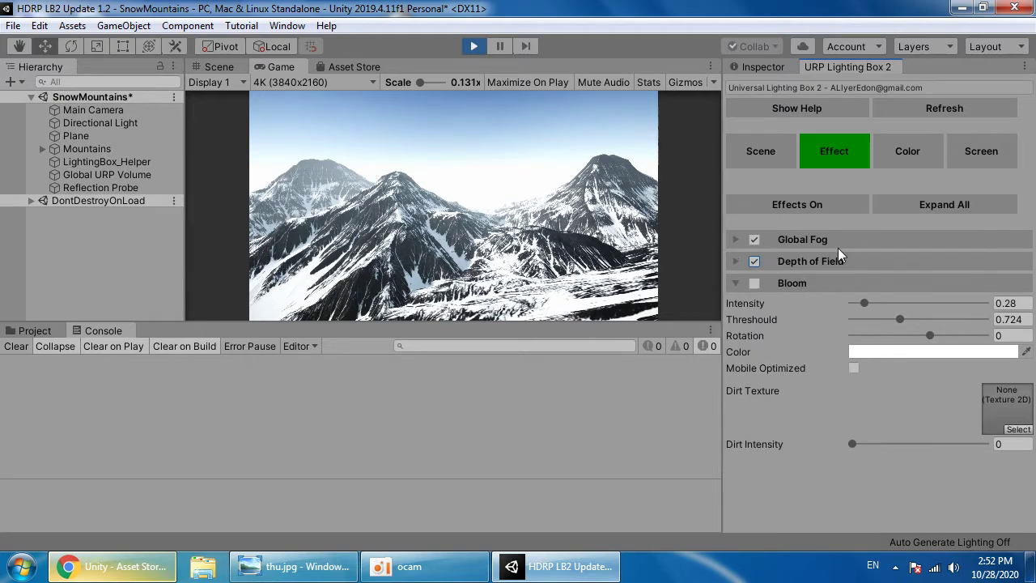
{"action": "left_click", "coordinate": [829, 259]}
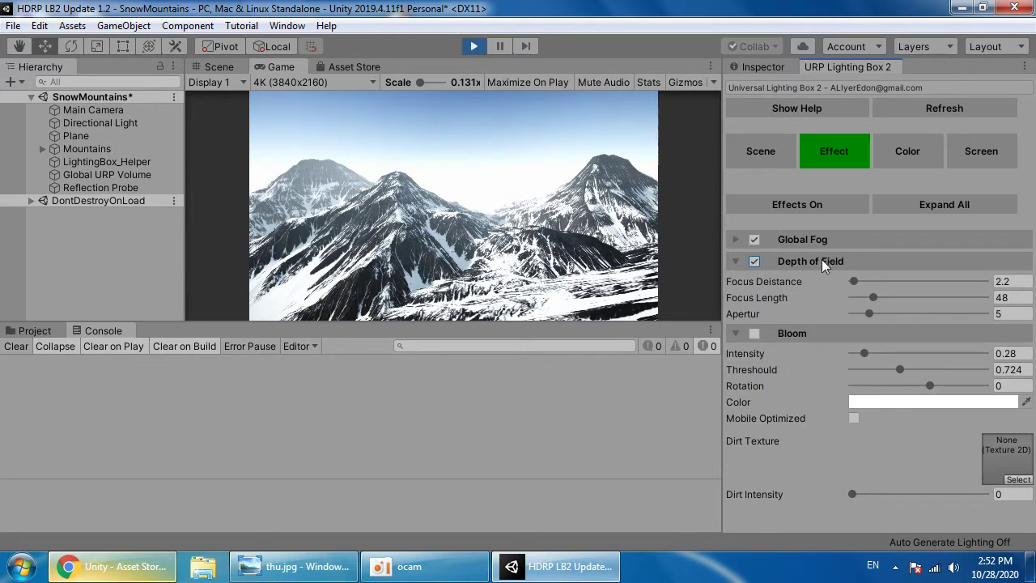
{"action": "left_click", "coordinate": [819, 262]}
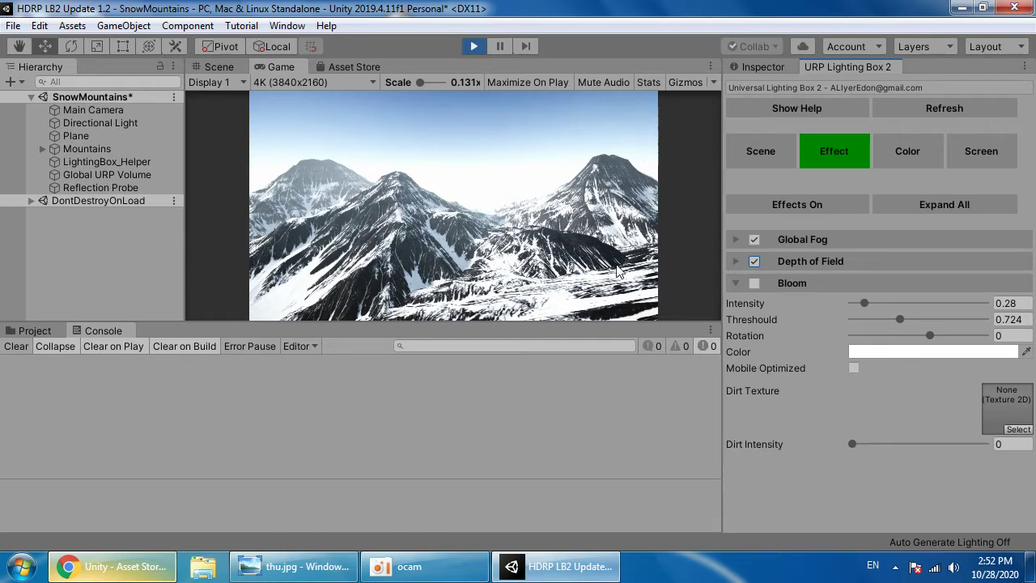
Step: Toggle Bloom on and off to compare its effect, leaving it disabled with its settings collapsed
{"action": "left_click", "coordinate": [754, 284]}
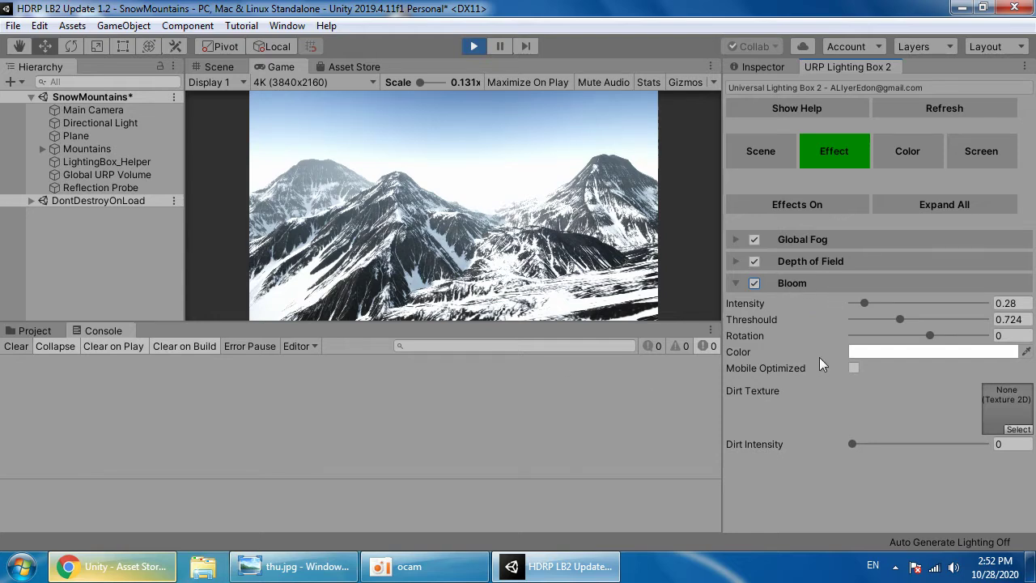
{"action": "left_click", "coordinate": [762, 284]}
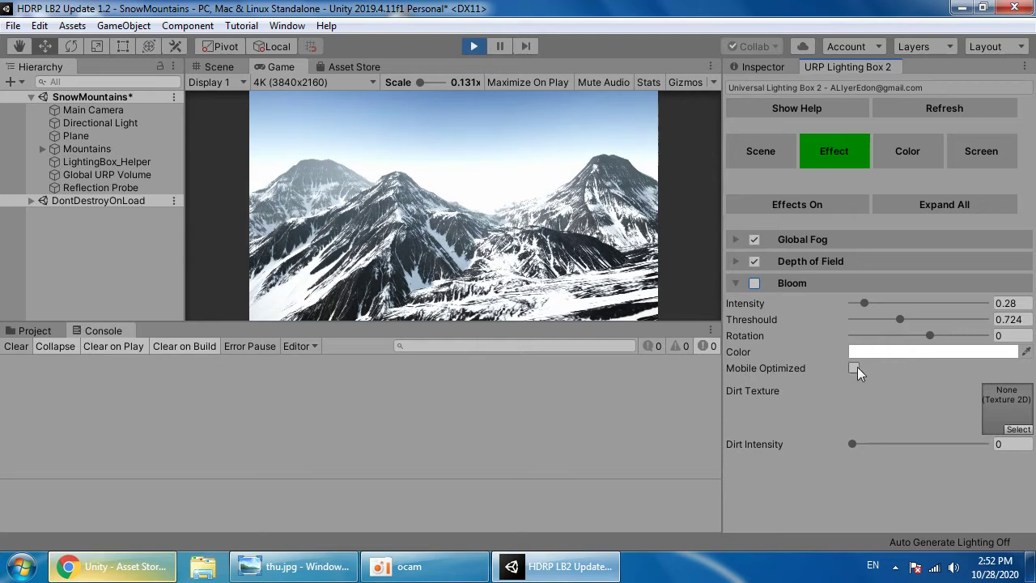
{"action": "left_click", "coordinate": [785, 285]}
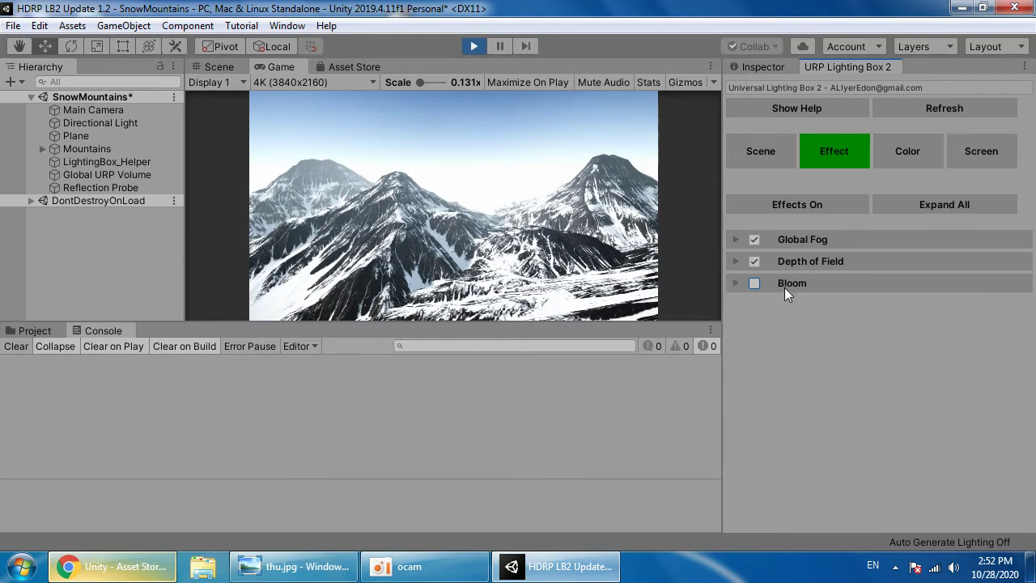
{"action": "left_click", "coordinate": [755, 282]}
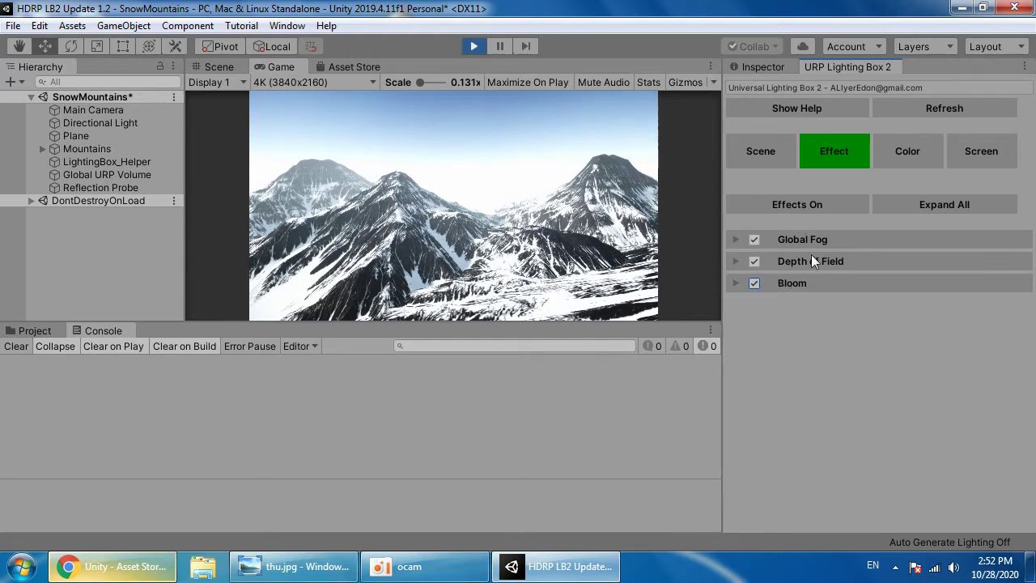
{"action": "left_click", "coordinate": [756, 285]}
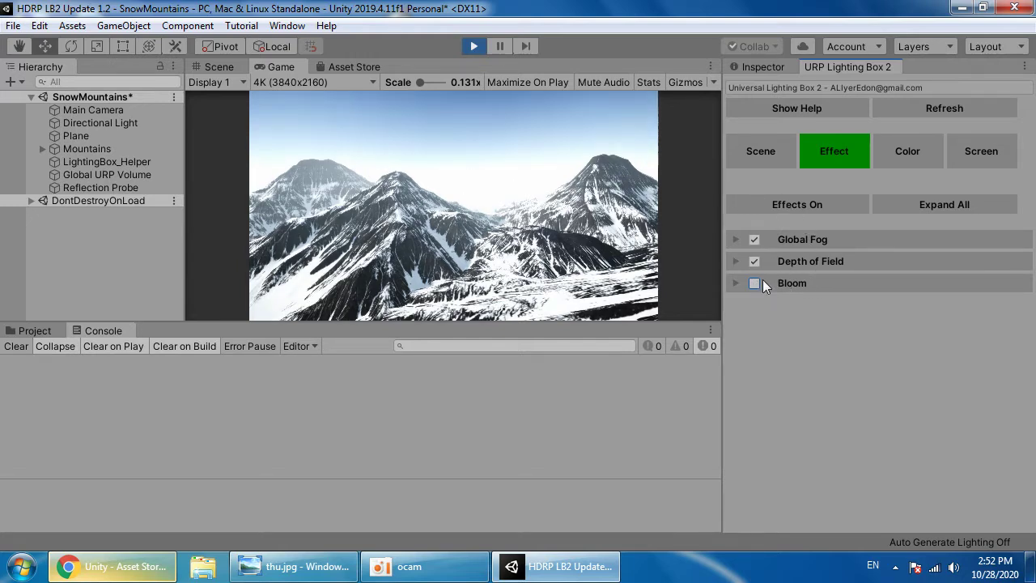
Step: Review the Color Grading settings, and set Anti Aliasing to None in the Screen settings
{"action": "left_click", "coordinate": [897, 158]}
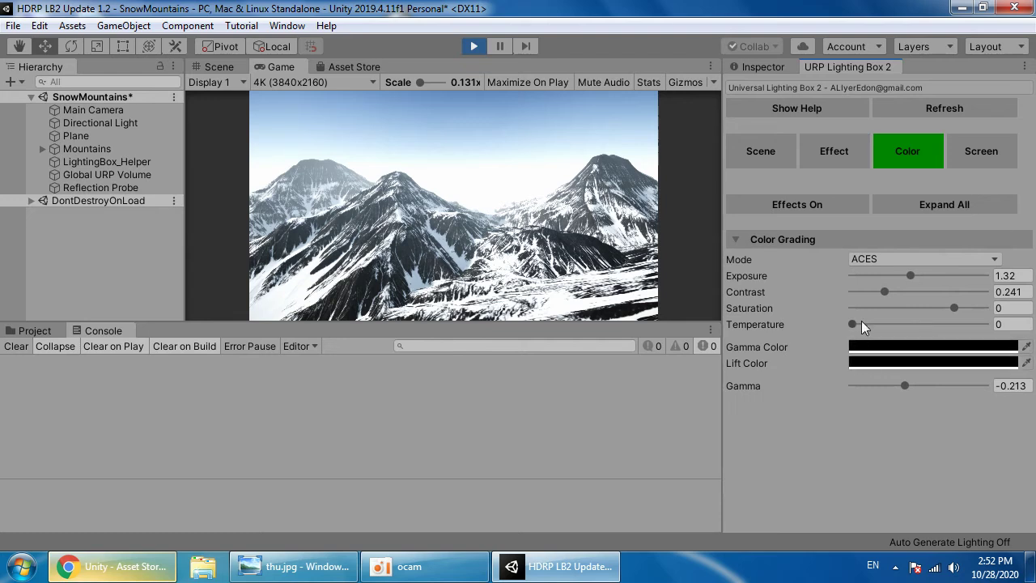
{"action": "left_click", "coordinate": [971, 156]}
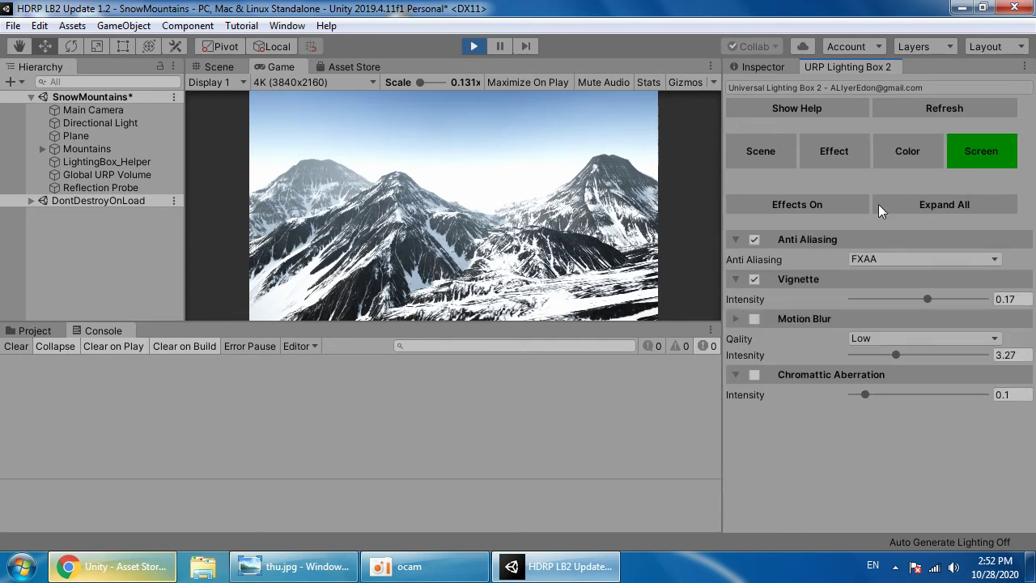
{"action": "left_click", "coordinate": [879, 261]}
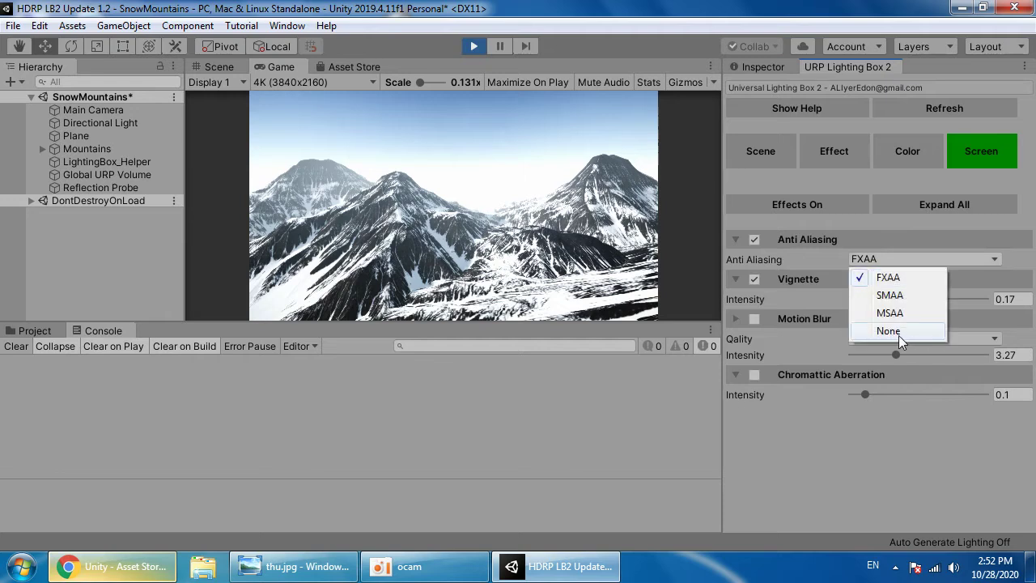
{"action": "left_click", "coordinate": [898, 332]}
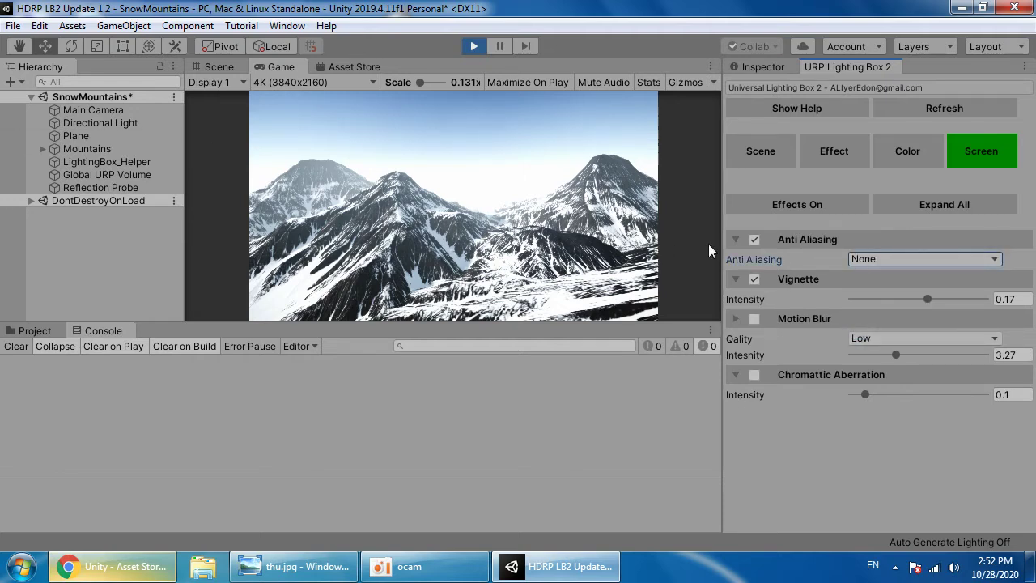
Step: Set Anti Aliasing to FXAA, and toggle Vignette off and on to compare its effect, leaving it enabled
{"action": "left_click", "coordinate": [927, 260]}
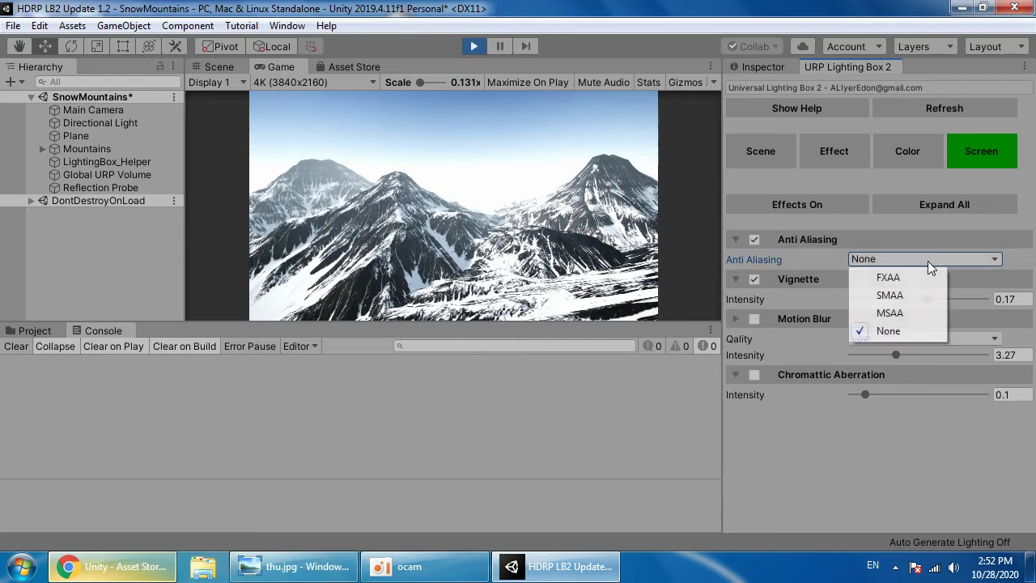
{"action": "left_click", "coordinate": [887, 278]}
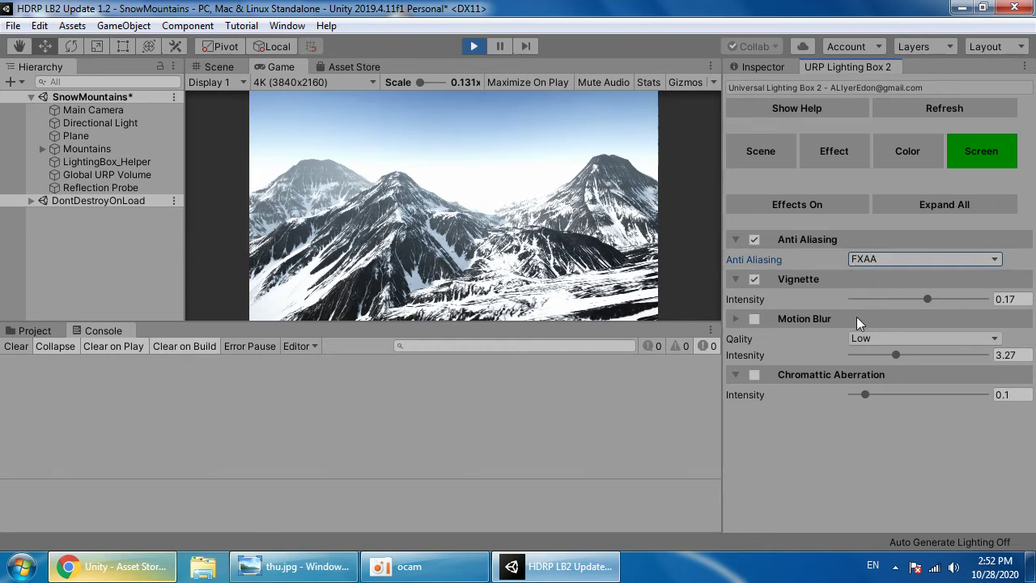
{"action": "left_click", "coordinate": [757, 282]}
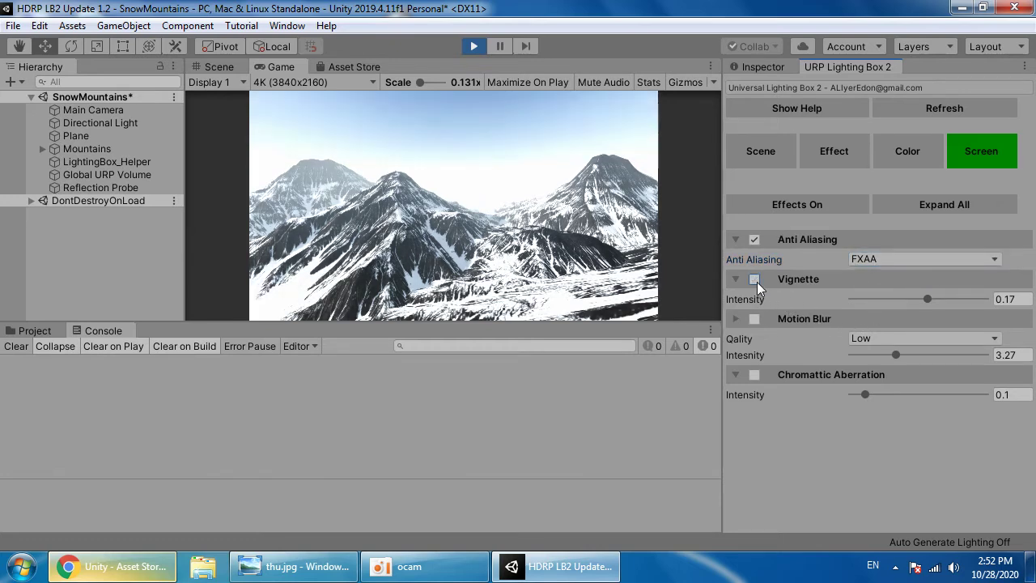
{"action": "left_click", "coordinate": [757, 281]}
{"action": "left_click", "coordinate": [757, 282]}
{"action": "left_click", "coordinate": [756, 282]}
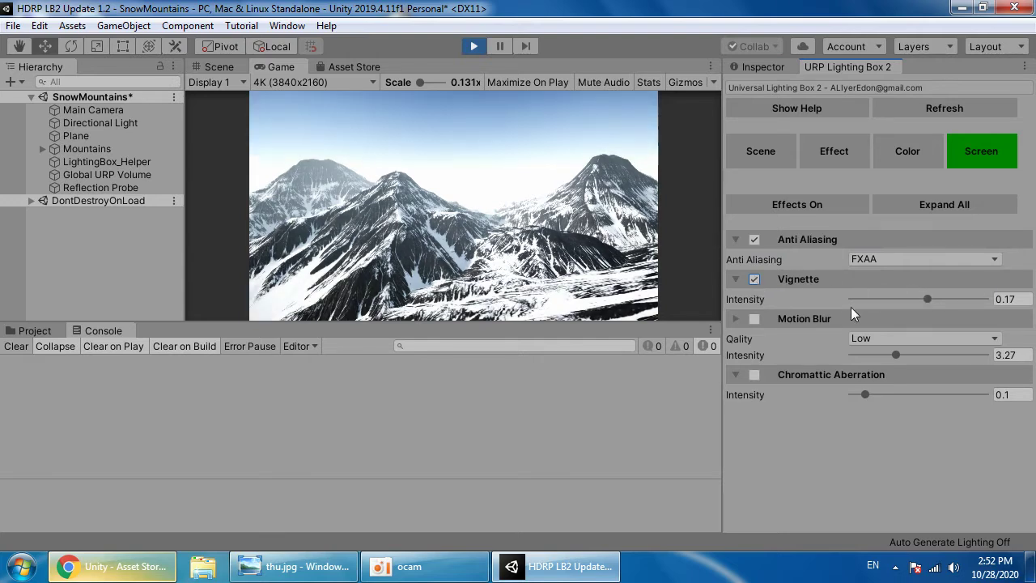
Step: Toggle Motion Blur and Chromatic Aberration to preview them, leaving both disabled
{"action": "left_click", "coordinate": [754, 318]}
{"action": "left_click", "coordinate": [757, 375]}
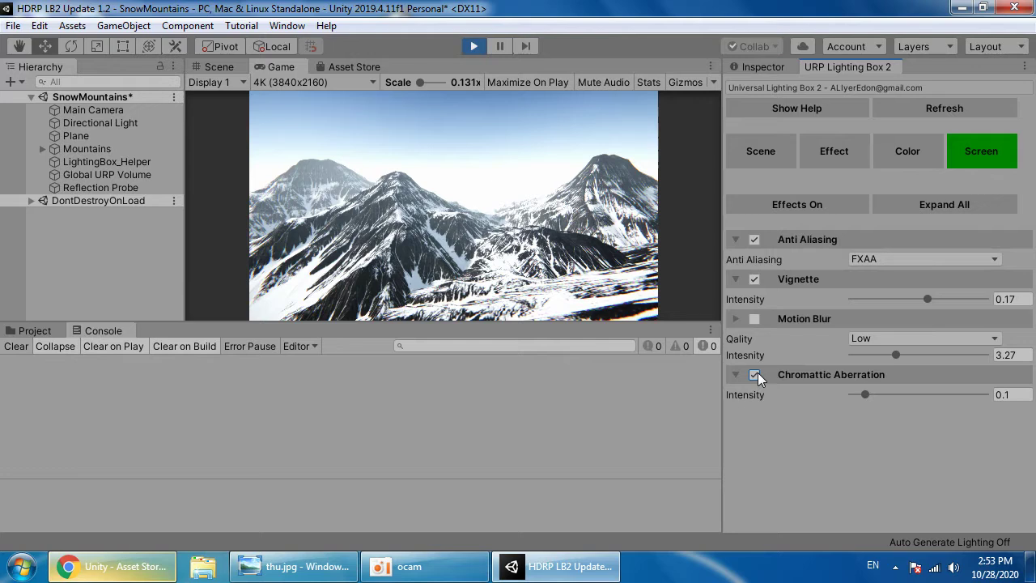
{"action": "left_click", "coordinate": [755, 374]}
Step: Review the Color, Effect and Screen settings again, and collapse the Vignette settings
{"action": "left_click", "coordinate": [898, 162]}
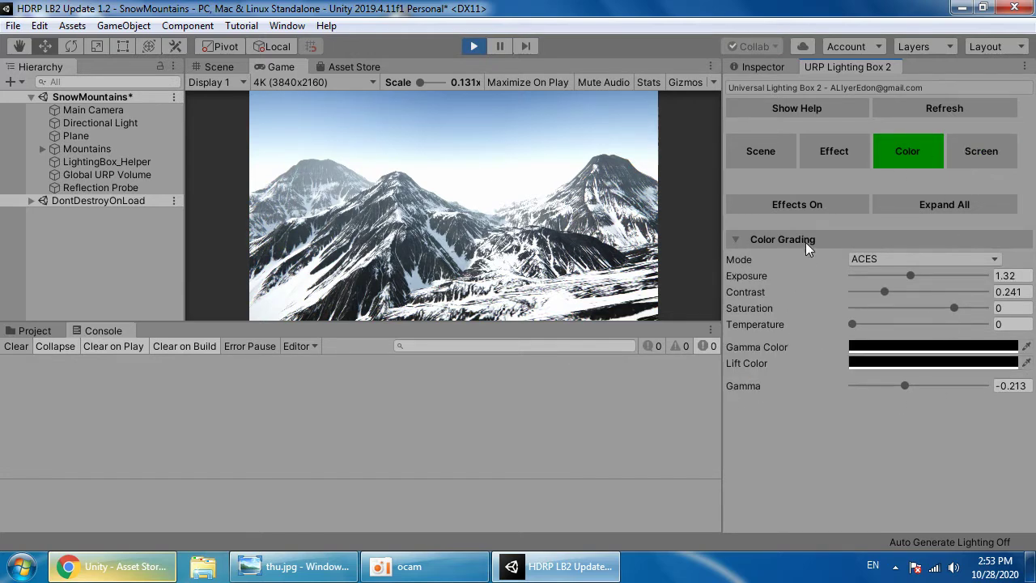
{"action": "left_click", "coordinate": [819, 150]}
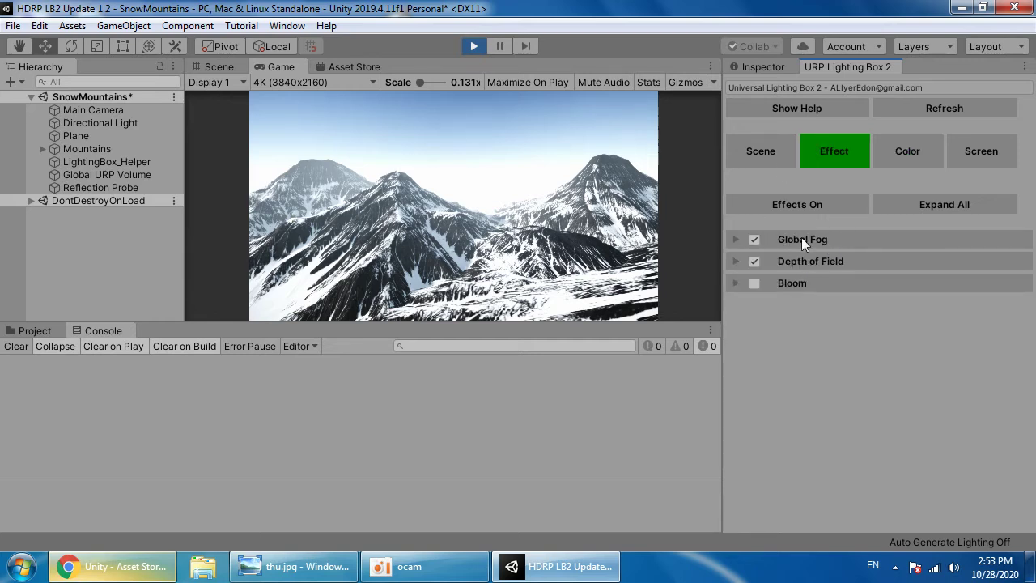
{"action": "left_click", "coordinate": [979, 156]}
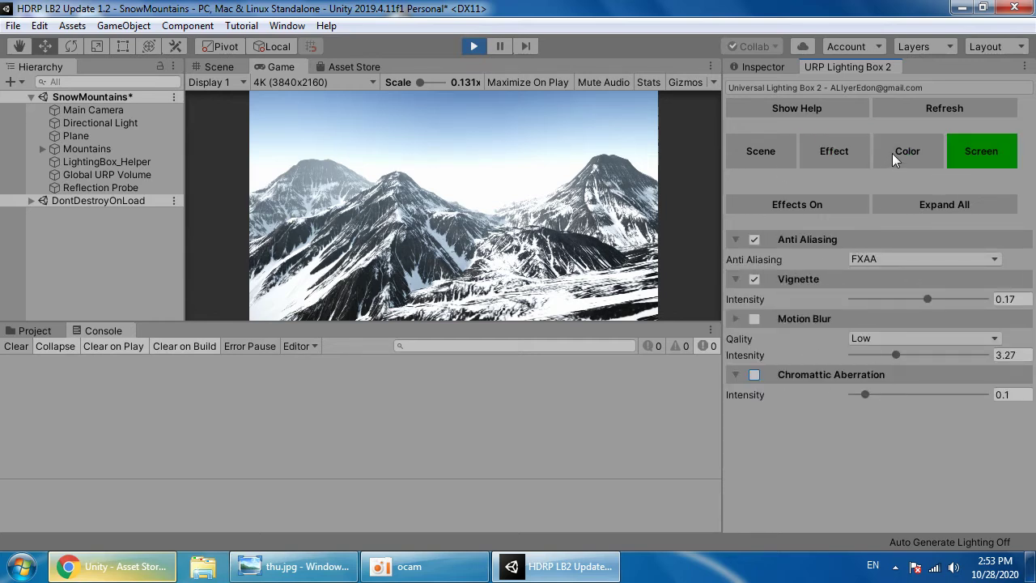
{"action": "left_click", "coordinate": [896, 152]}
{"action": "left_click", "coordinate": [970, 151]}
{"action": "left_click", "coordinate": [830, 281]}
{"action": "left_click", "coordinate": [911, 150]}
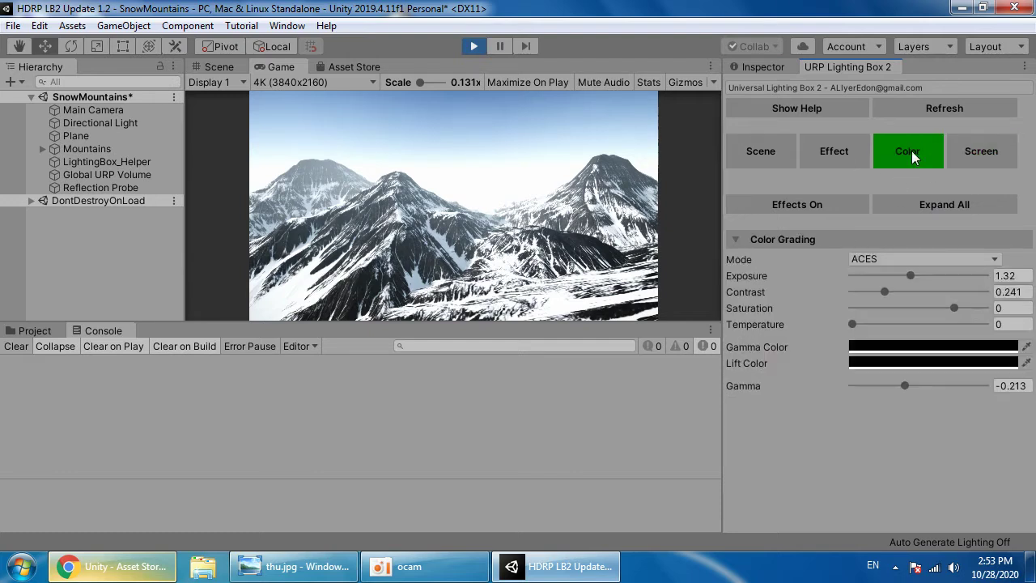
{"action": "left_click", "coordinate": [837, 153]}
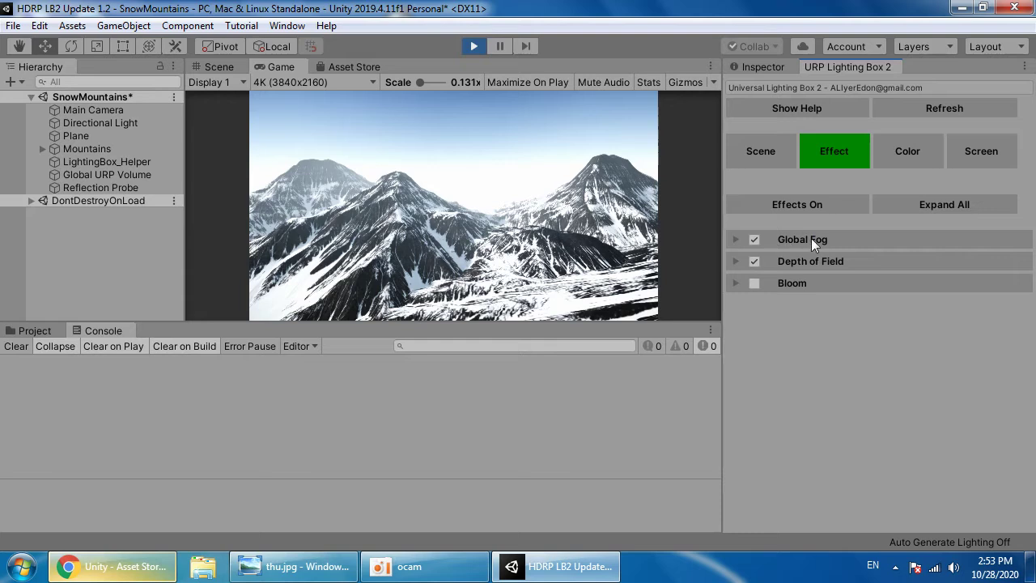
{"action": "left_click", "coordinate": [907, 152]}
{"action": "left_click", "coordinate": [975, 144]}
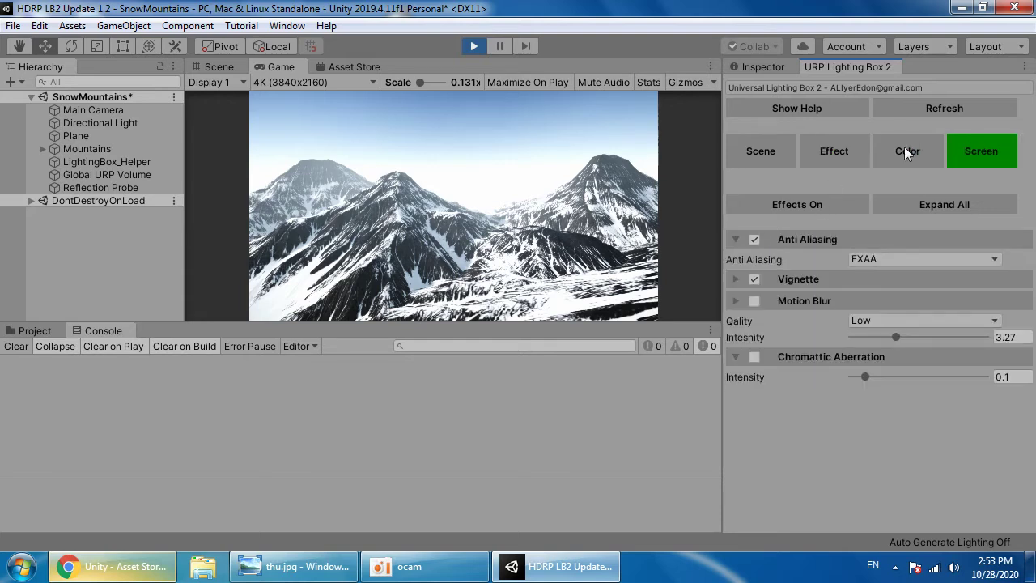
{"action": "left_click", "coordinate": [838, 156]}
{"action": "left_click", "coordinate": [903, 155]}
{"action": "left_click", "coordinate": [975, 154]}
{"action": "left_click", "coordinate": [907, 154]}
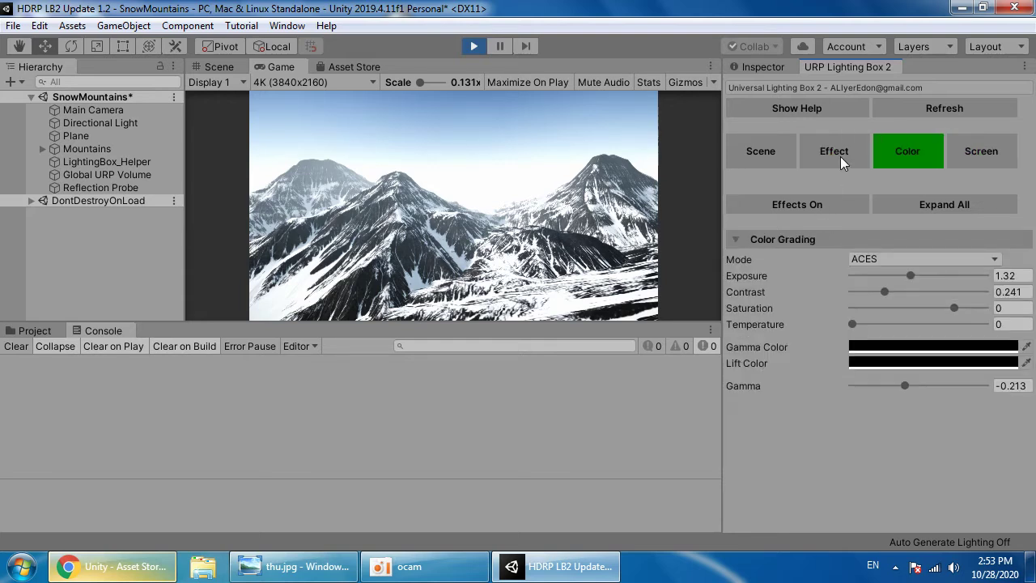
{"action": "left_click", "coordinate": [837, 156]}
{"action": "left_click", "coordinate": [907, 154]}
{"action": "left_click", "coordinate": [977, 153]}
{"action": "left_click", "coordinate": [907, 153]}
{"action": "left_click", "coordinate": [850, 154]}
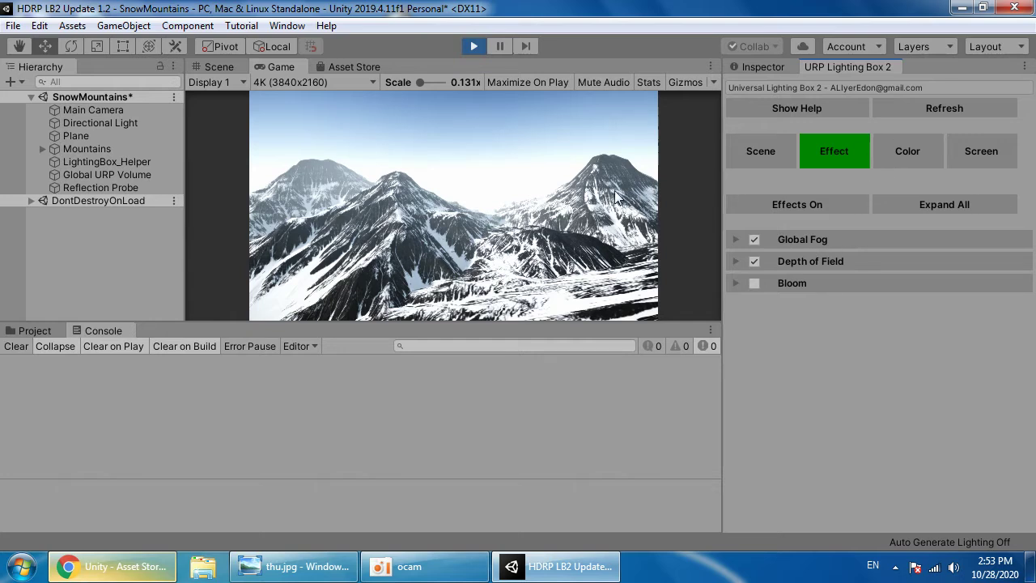
Step: Collapse the Ambient and Scene sections in the Lighting Box's Scene settings
{"action": "left_click", "coordinate": [737, 151]}
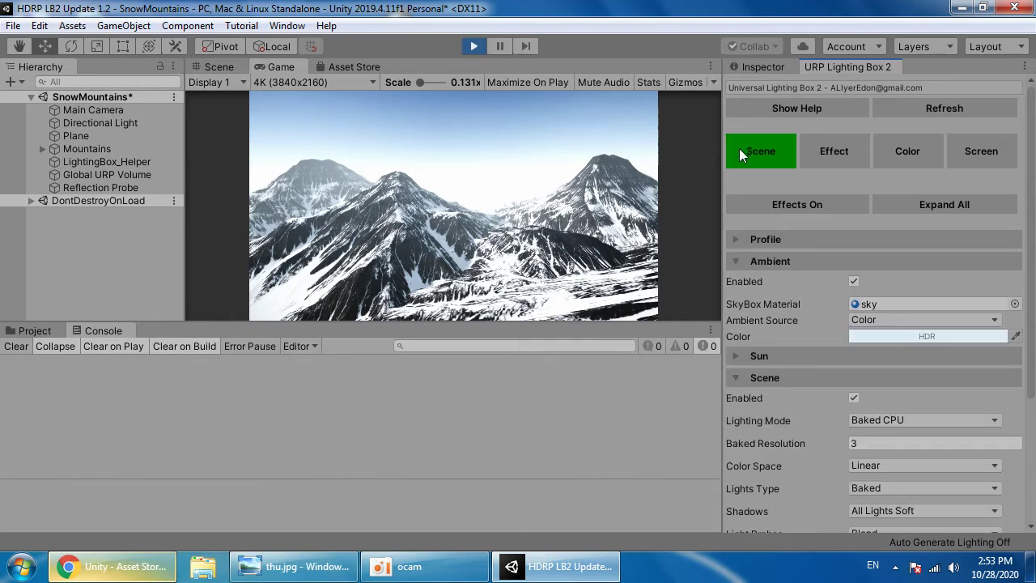
{"action": "left_click", "coordinate": [789, 262]}
{"action": "left_click", "coordinate": [777, 306]}
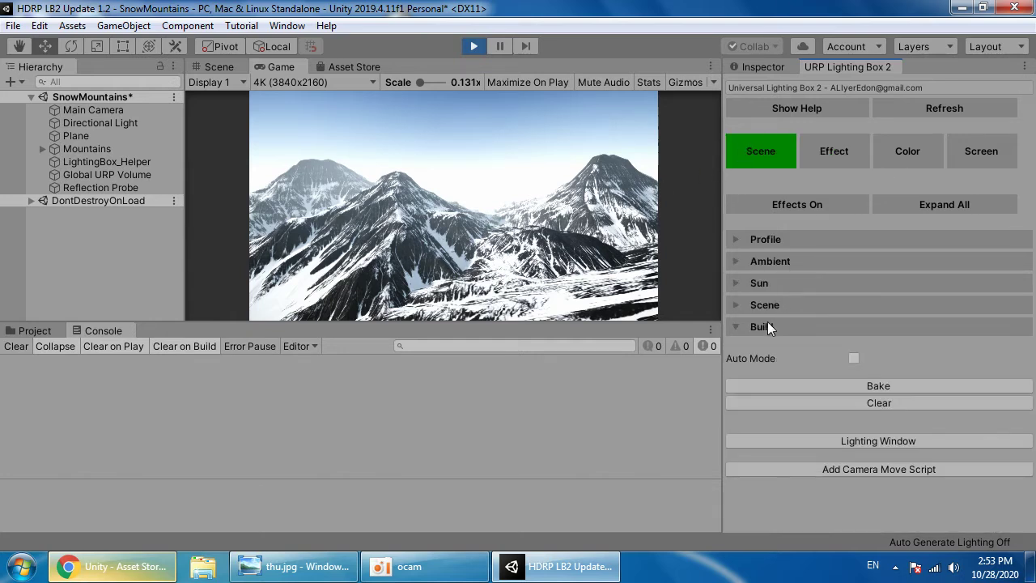
Step: Select a snow mountain in the Scene view and set its mountain_Snow_000 material's shader to Universal Render Pipeline/Baked Lit
{"action": "left_click", "coordinate": [213, 66]}
{"action": "scroll", "coordinate": [431, 248], "scroll_direction": "down", "scroll_amount": 5}
{"action": "scroll", "coordinate": [431, 251], "scroll_direction": "up", "scroll_amount": 1}
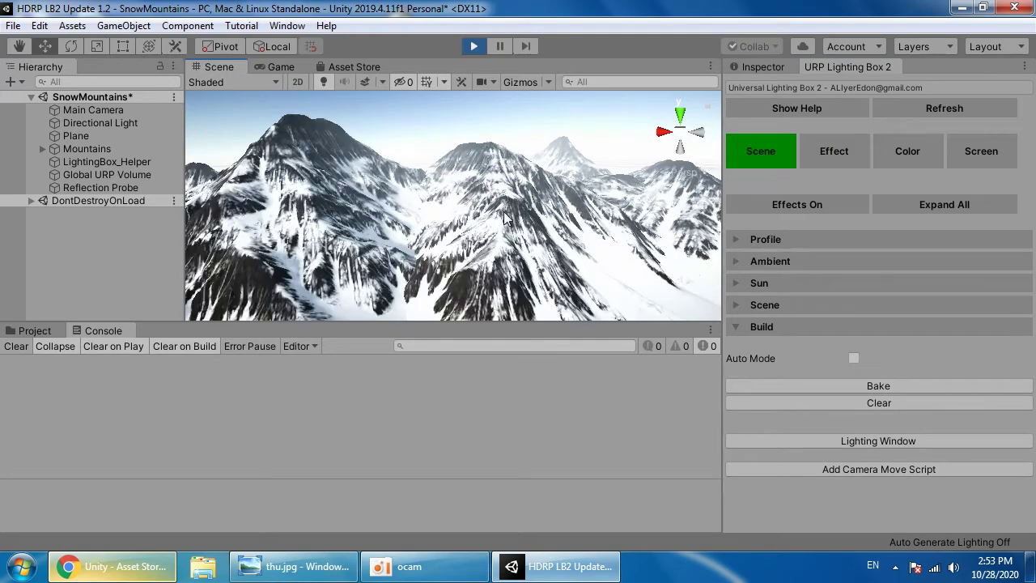
{"action": "left_click", "coordinate": [509, 217]}
{"action": "left_click", "coordinate": [757, 67]}
{"action": "scroll", "coordinate": [822, 374], "scroll_direction": "down", "scroll_amount": 1}
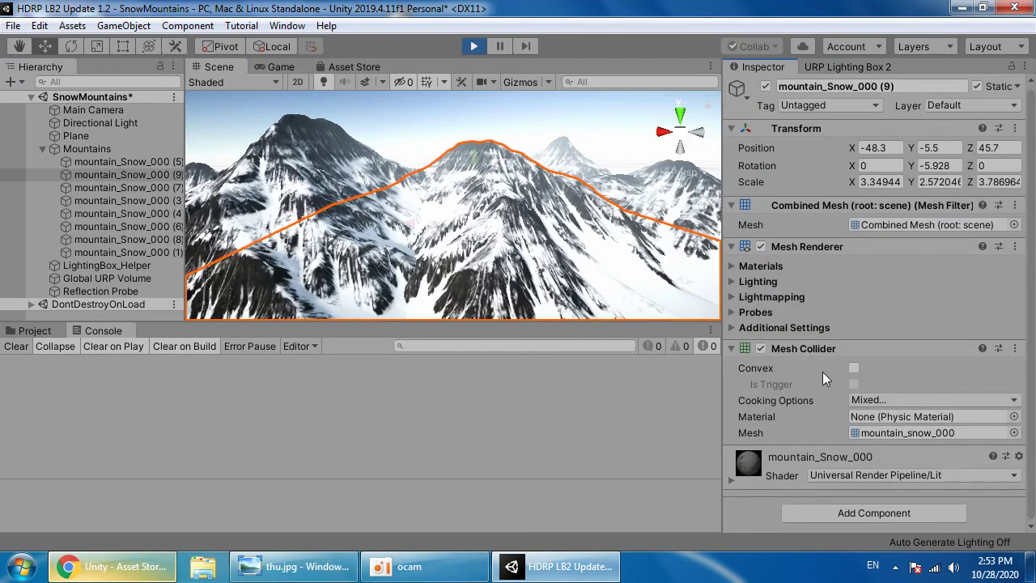
{"action": "left_click", "coordinate": [781, 466]}
{"action": "scroll", "coordinate": [925, 310], "scroll_direction": "down", "scroll_amount": 5}
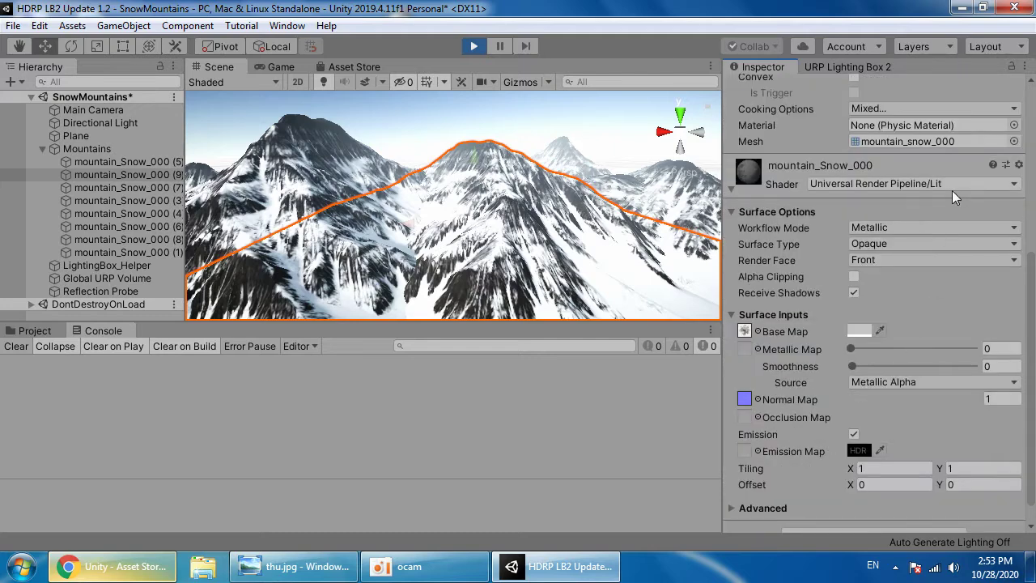
{"action": "left_click", "coordinate": [939, 184]}
{"action": "left_click", "coordinate": [890, 292]}
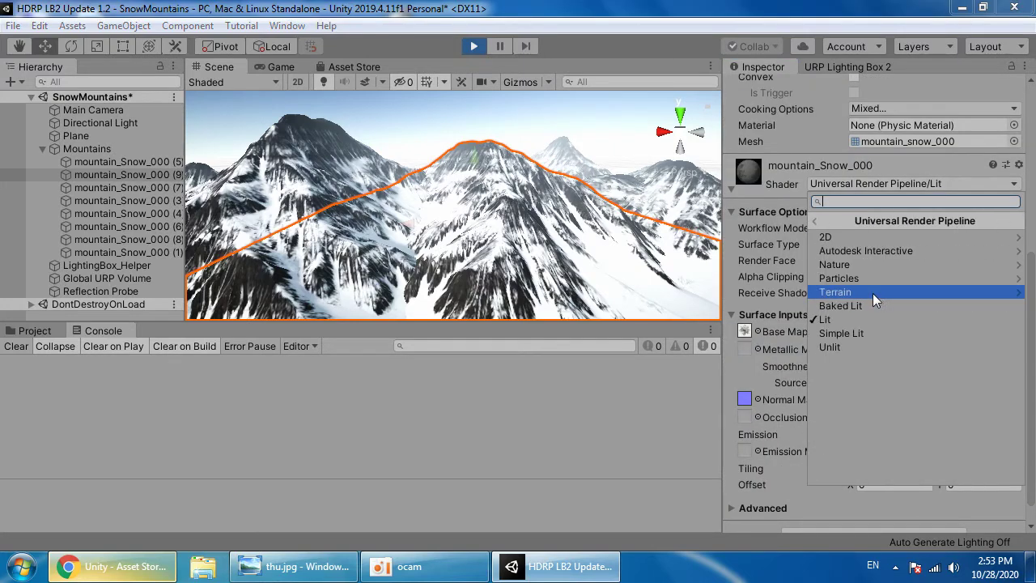
{"action": "left_click", "coordinate": [849, 307]}
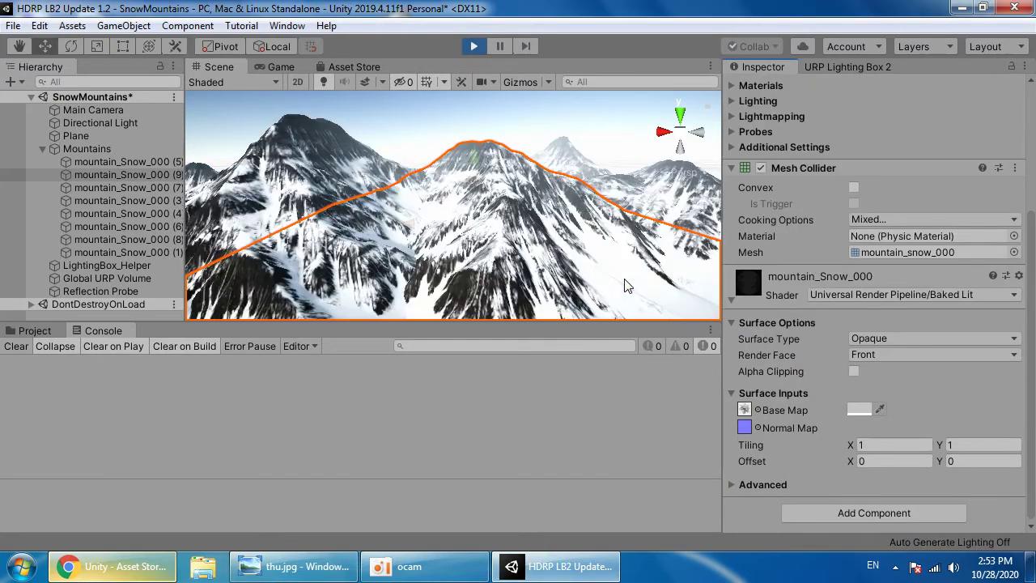
Step: Select the ground plane and set its whitePlane material's shader to Universal Render Pipeline/Baked Lit
{"action": "middle_click_drag", "start_coordinate": [625, 284], "coordinate": [490, 261]}
{"action": "left_click", "coordinate": [602, 259]}
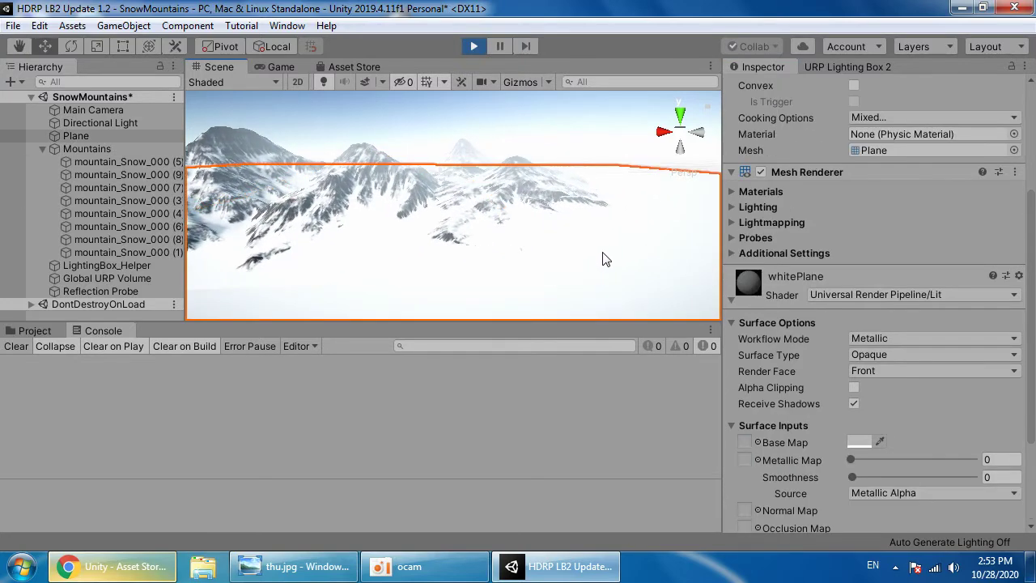
{"action": "left_click", "coordinate": [833, 295]}
{"action": "left_click", "coordinate": [876, 357]}
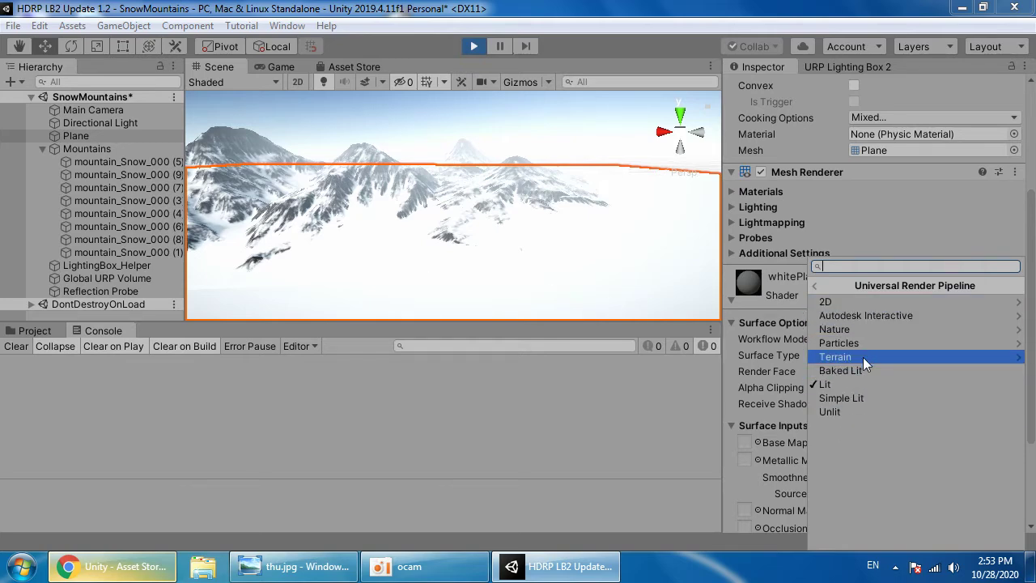
{"action": "left_click", "coordinate": [845, 370]}
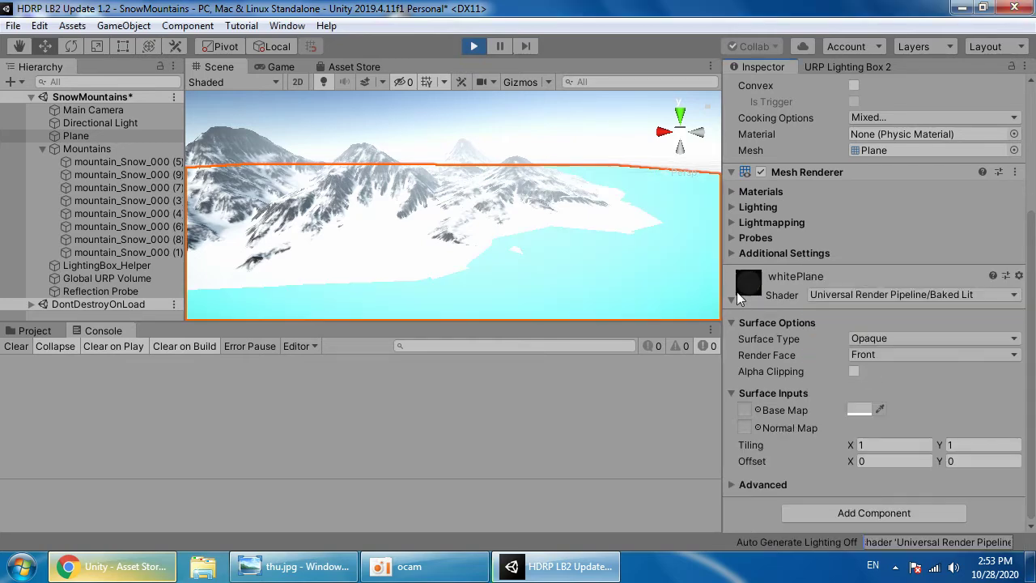
Step: Check the mountains in the Scene and Game views, and compare them with the reference image 2.jpg in Windows Photo Viewer
{"action": "right_click_drag", "start_coordinate": [485, 243], "coordinate": [420, 219]}
{"action": "left_click", "coordinate": [281, 67]}
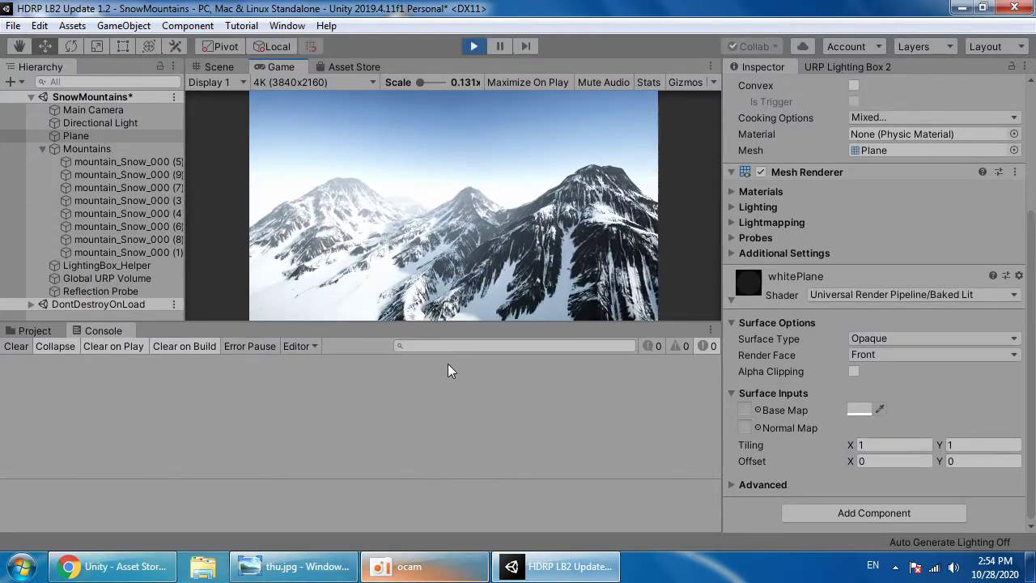
{"action": "left_click", "coordinate": [332, 567]}
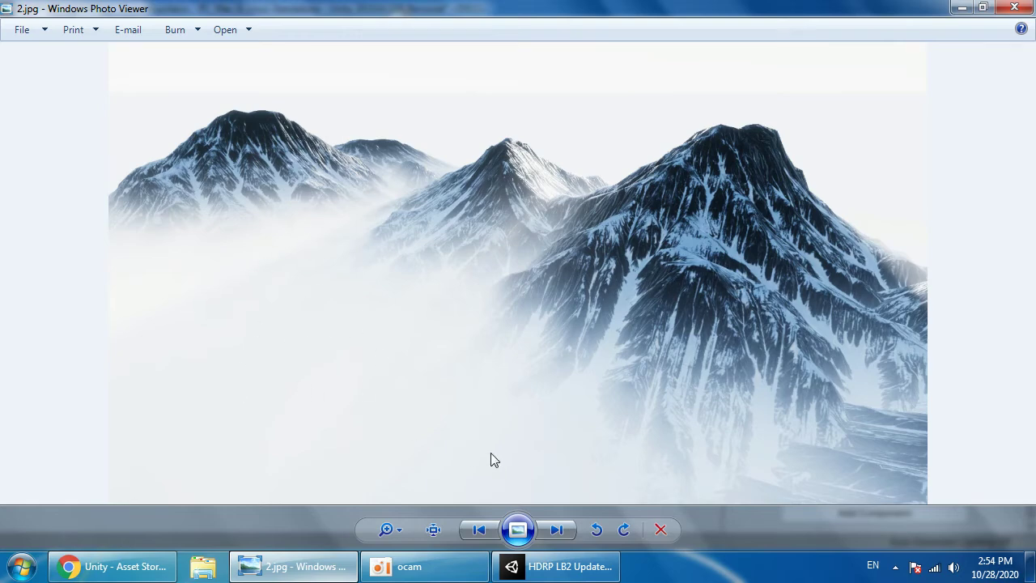
{"action": "left_click", "coordinate": [522, 562]}
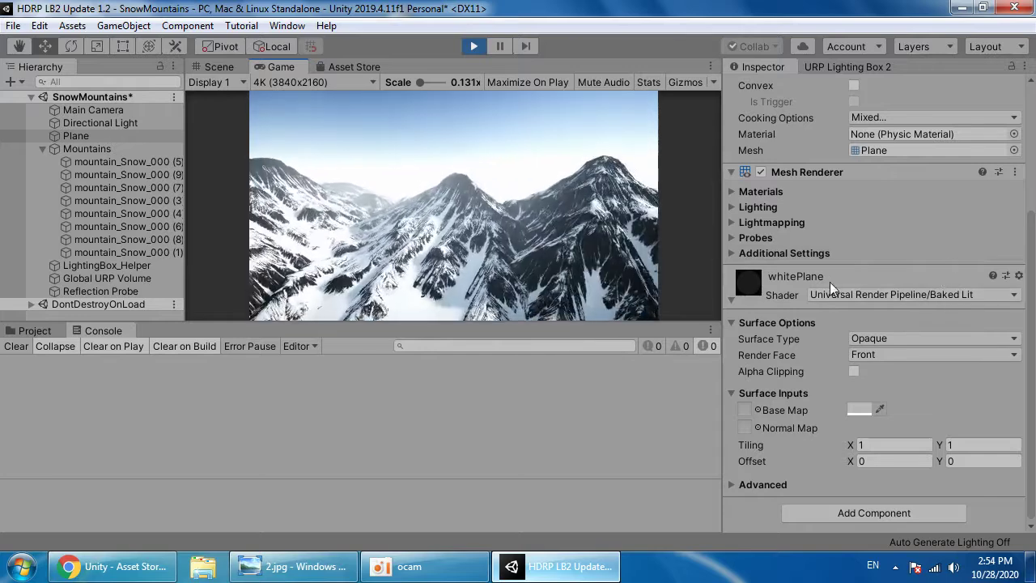
Step: Return to URP Lighting Box 2 and look over its Effect and Color settings
{"action": "left_click", "coordinate": [842, 68]}
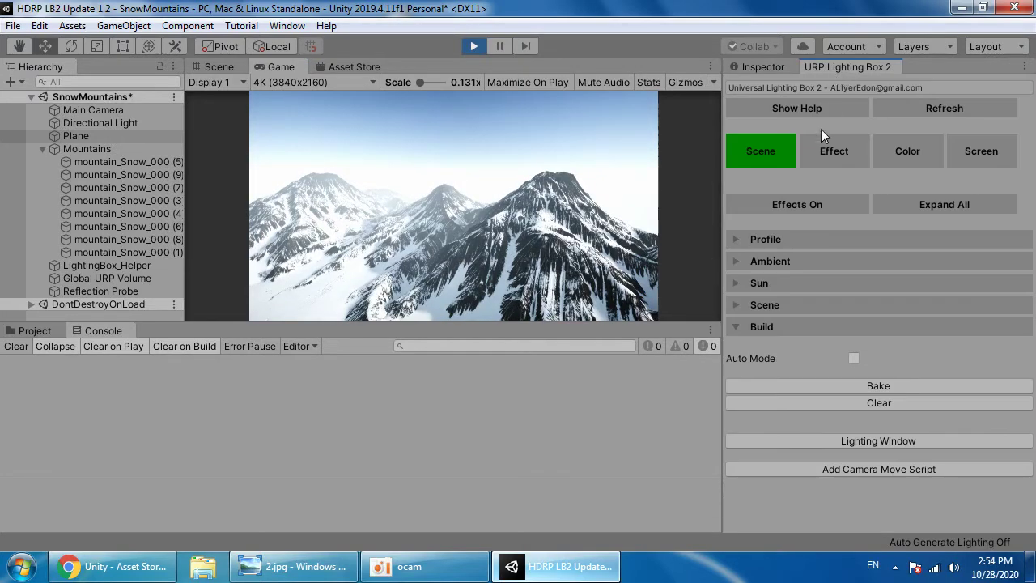
{"action": "left_click", "coordinate": [845, 143]}
{"action": "left_click", "coordinate": [908, 152]}
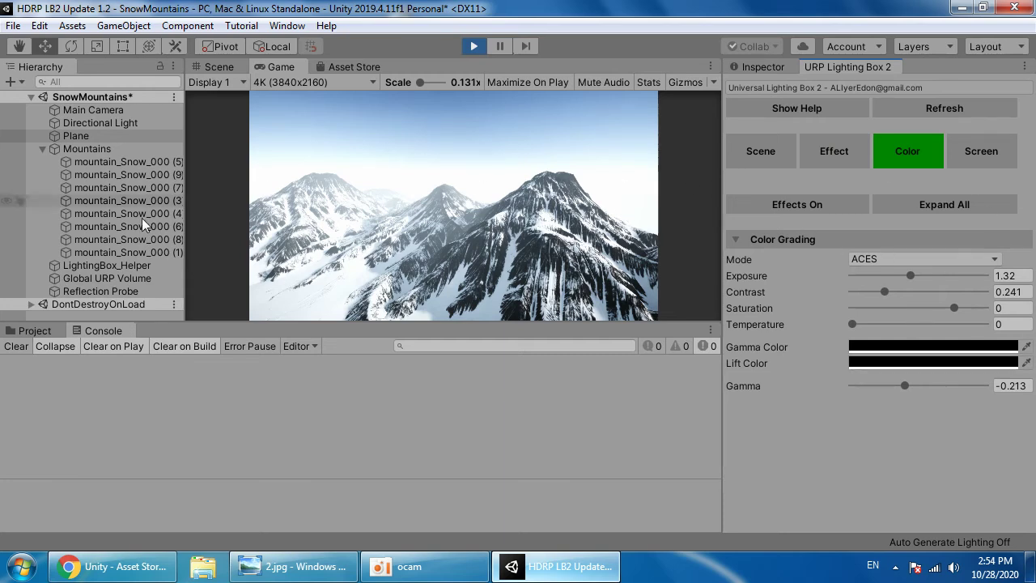
Step: Examine the Global URP Volume's overrides, including White Balance, and return to the Lighting Box's Color Grading settings
{"action": "left_click", "coordinate": [42, 149]}
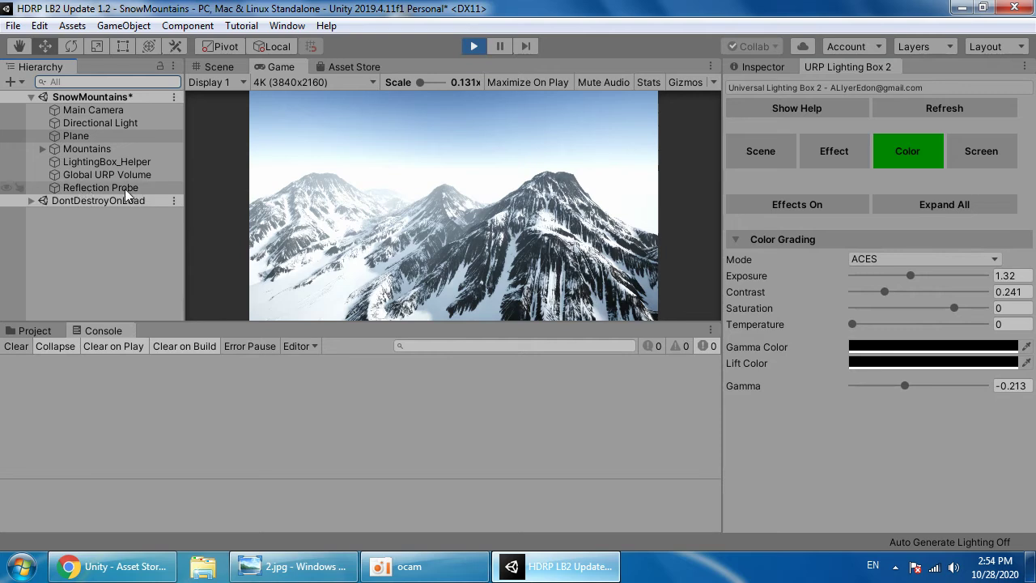
{"action": "left_click", "coordinate": [74, 174]}
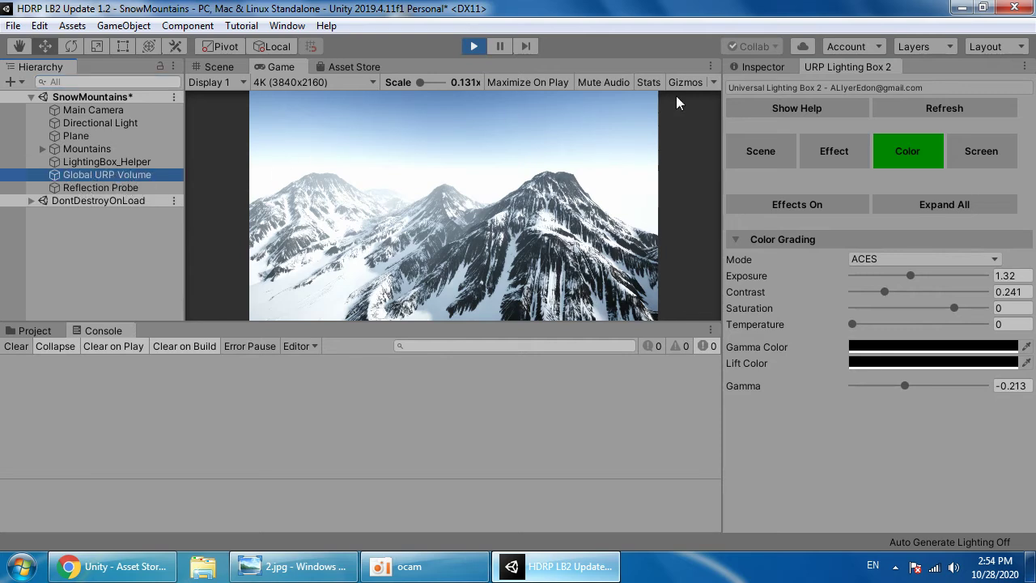
{"action": "left_click", "coordinate": [761, 67]}
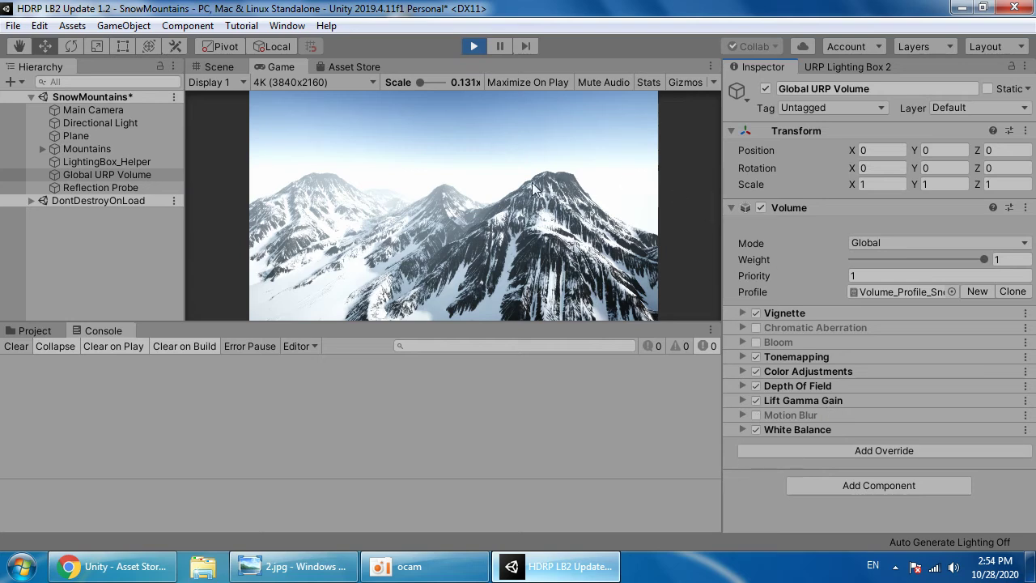
{"action": "left_click", "coordinate": [112, 162]}
{"action": "left_click", "coordinate": [113, 173]}
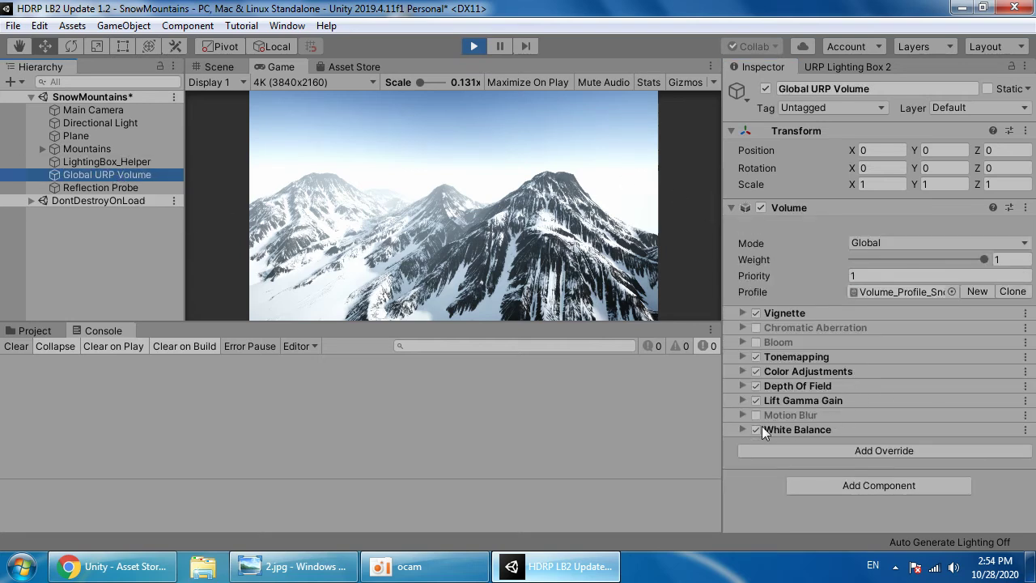
{"action": "left_click", "coordinate": [760, 431]}
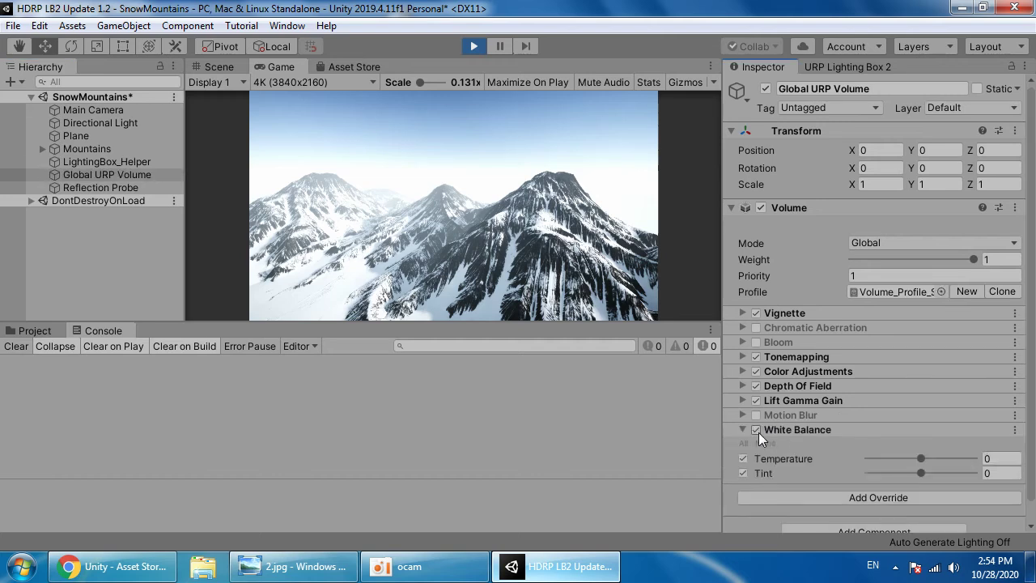
{"action": "left_click", "coordinate": [781, 431]}
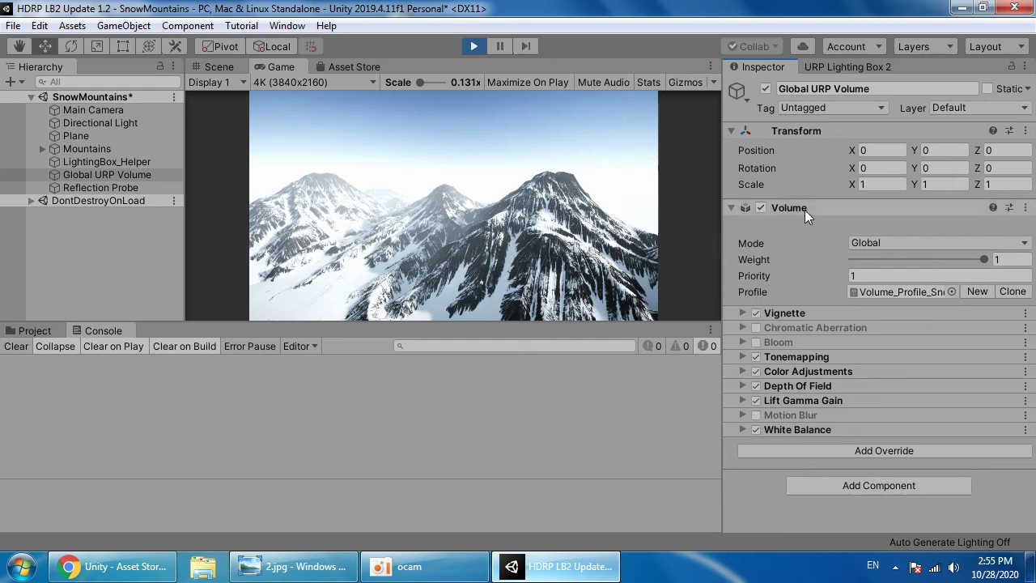
{"action": "left_click", "coordinate": [859, 67]}
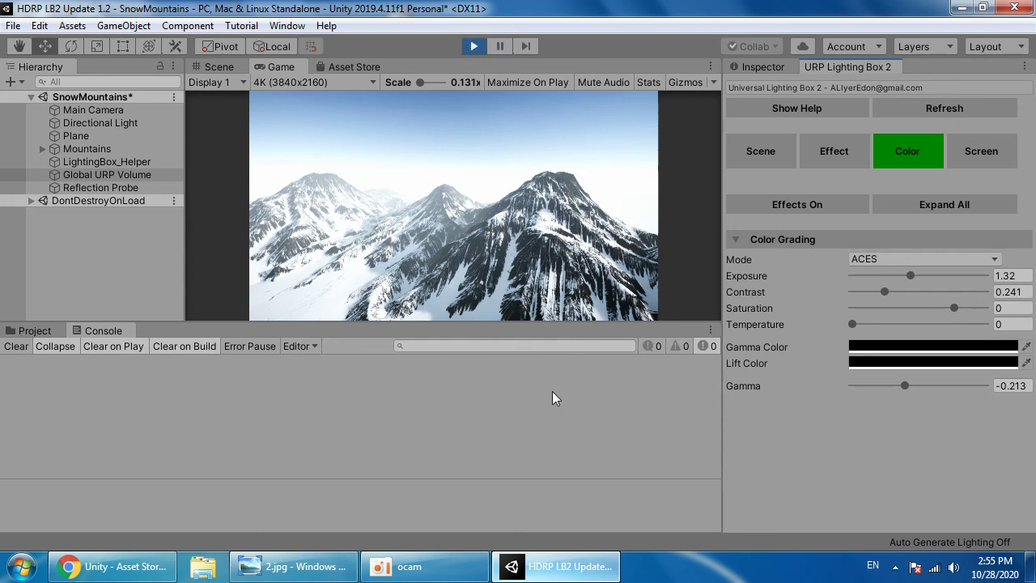
{"action": "left_click", "coordinate": [421, 566]}
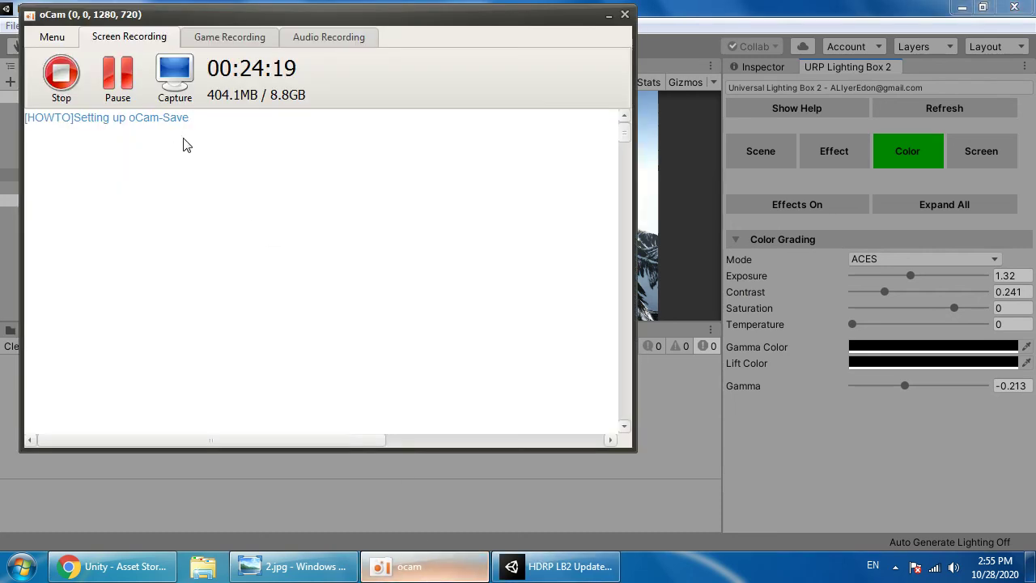